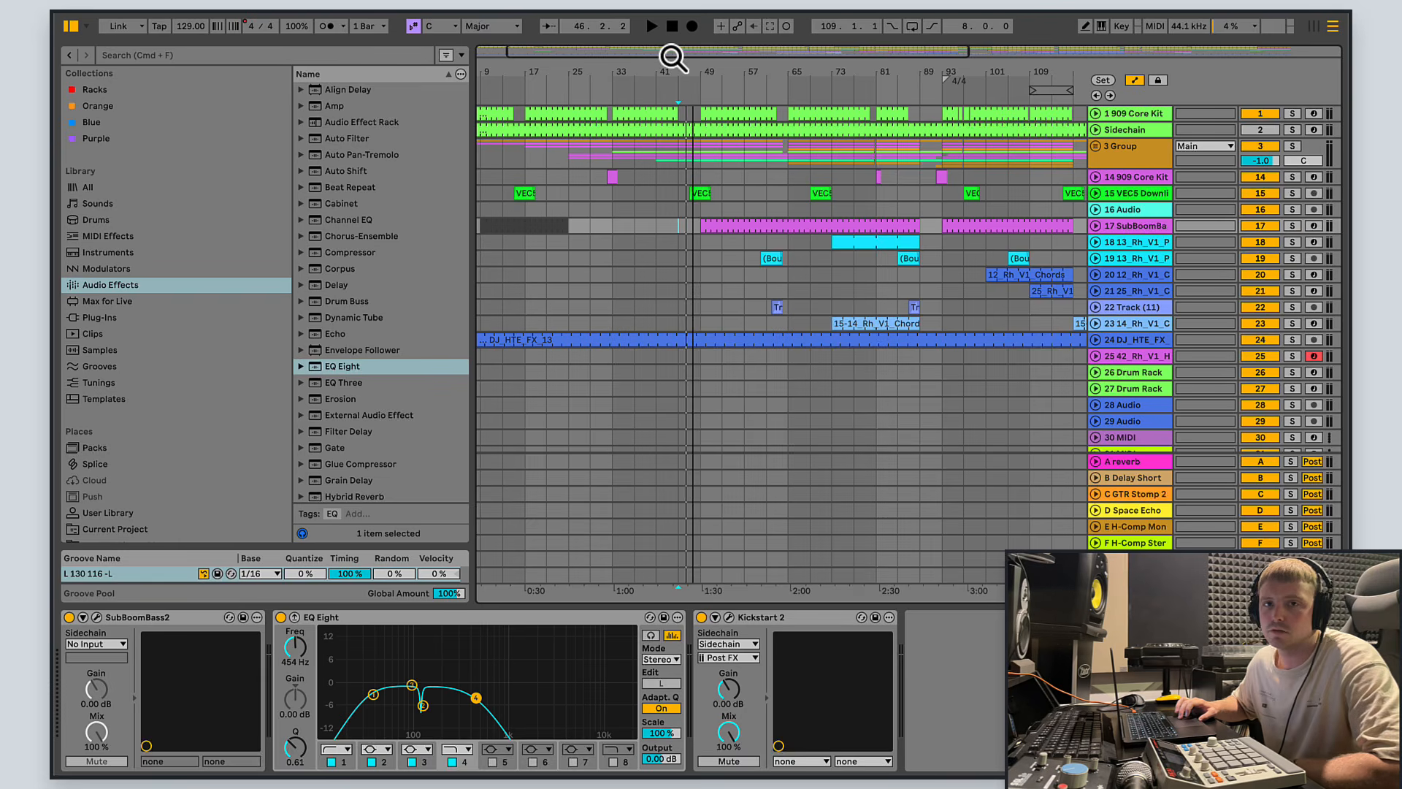
Step: Start playback of the arrangement from bar 45, shortly before the SubBoomBass clips begin
drag(673, 58, 687, 101)
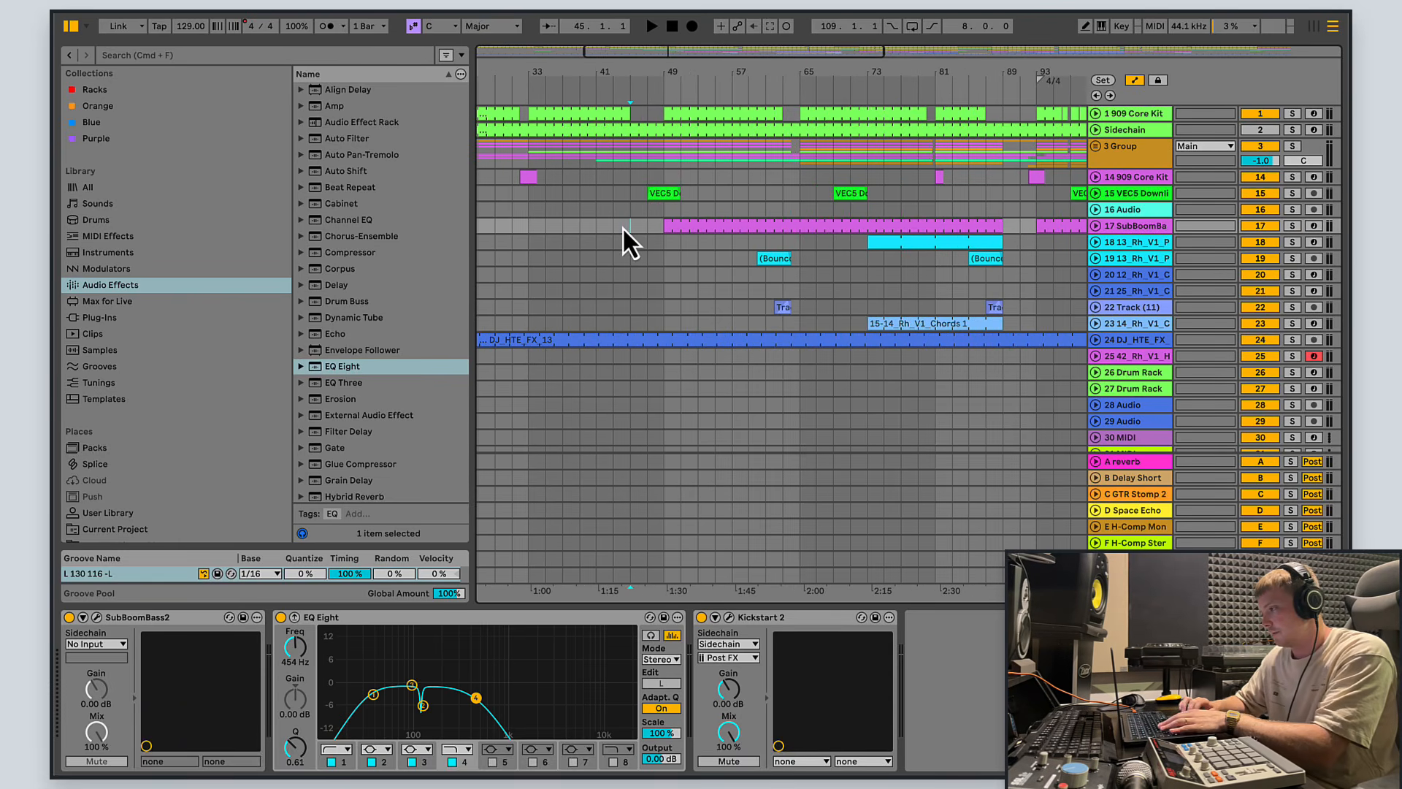
key(space)
drag(726, 53, 723, 55)
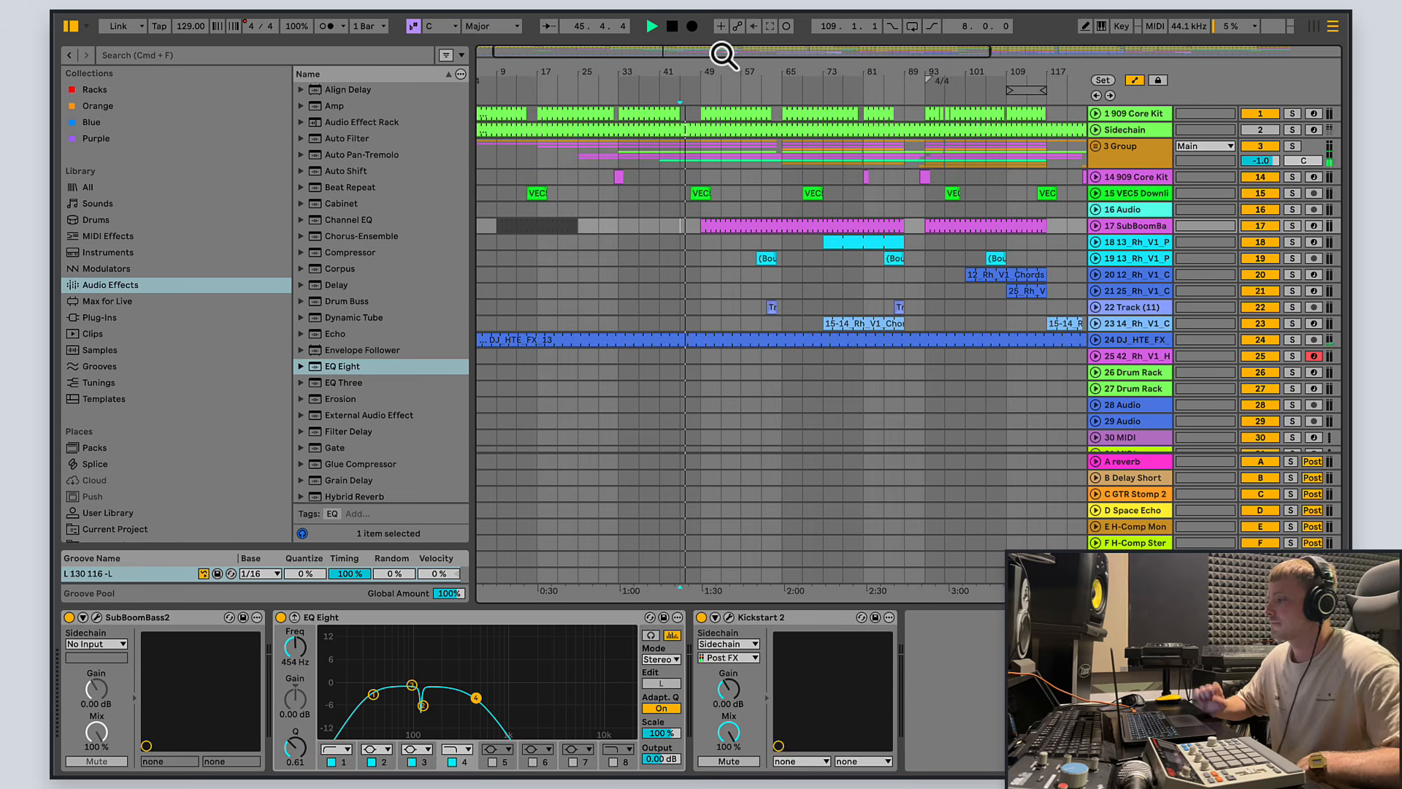
Step: Unfold 3 Group and the VEC5 Downlifter track to check the downlifter's volume and effects
click(1095, 146)
scroll(1023, 296, down, 5)
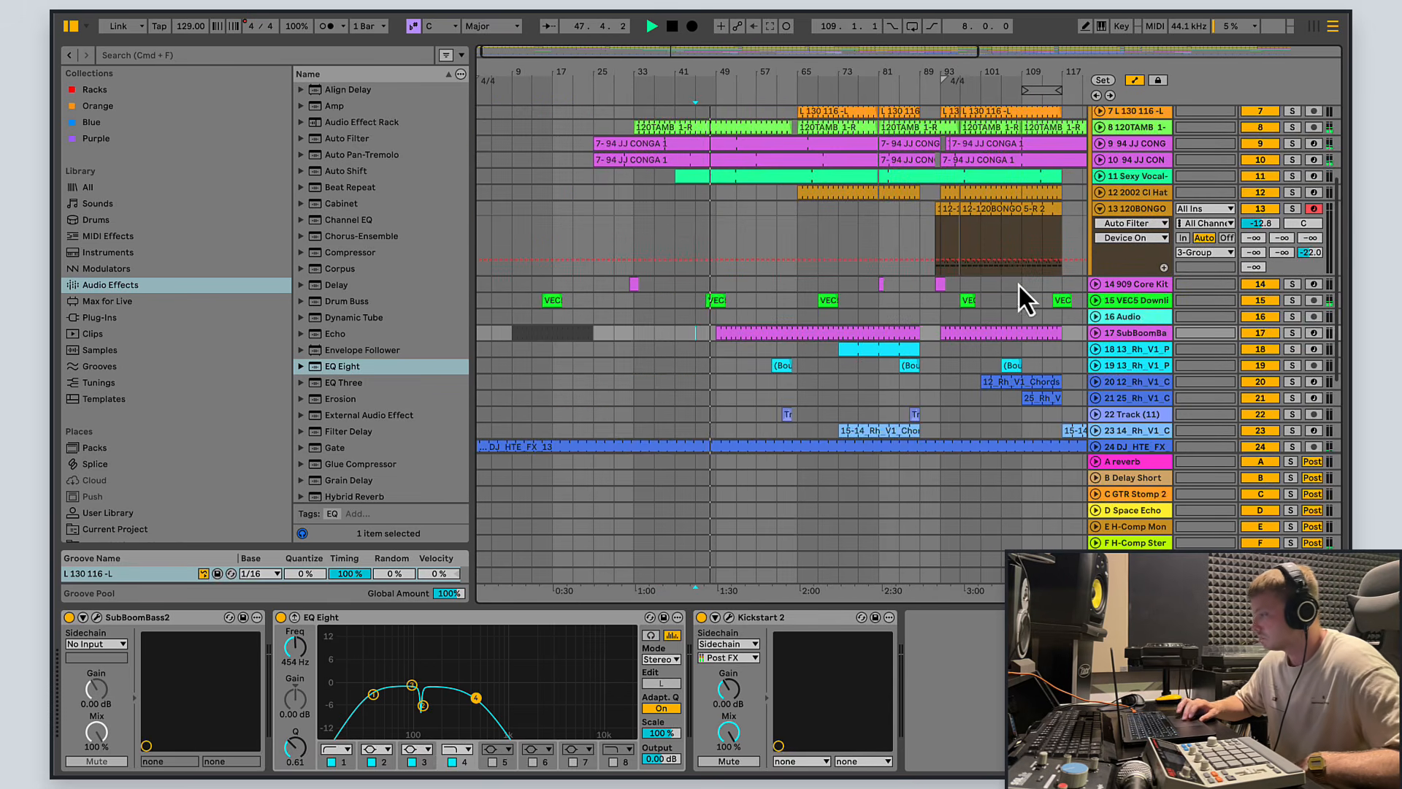
click(1141, 301)
click(1095, 300)
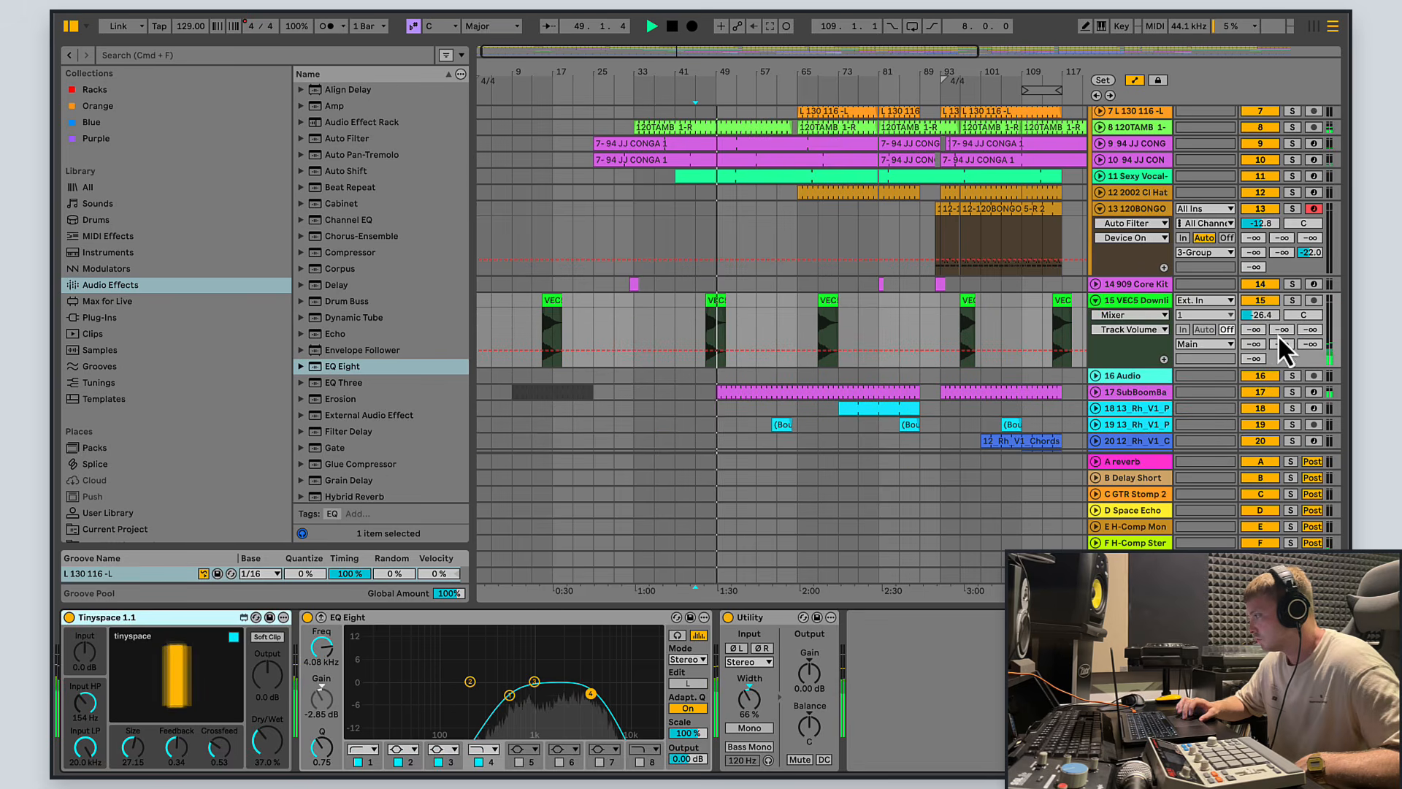
drag(1268, 318, 1268, 319)
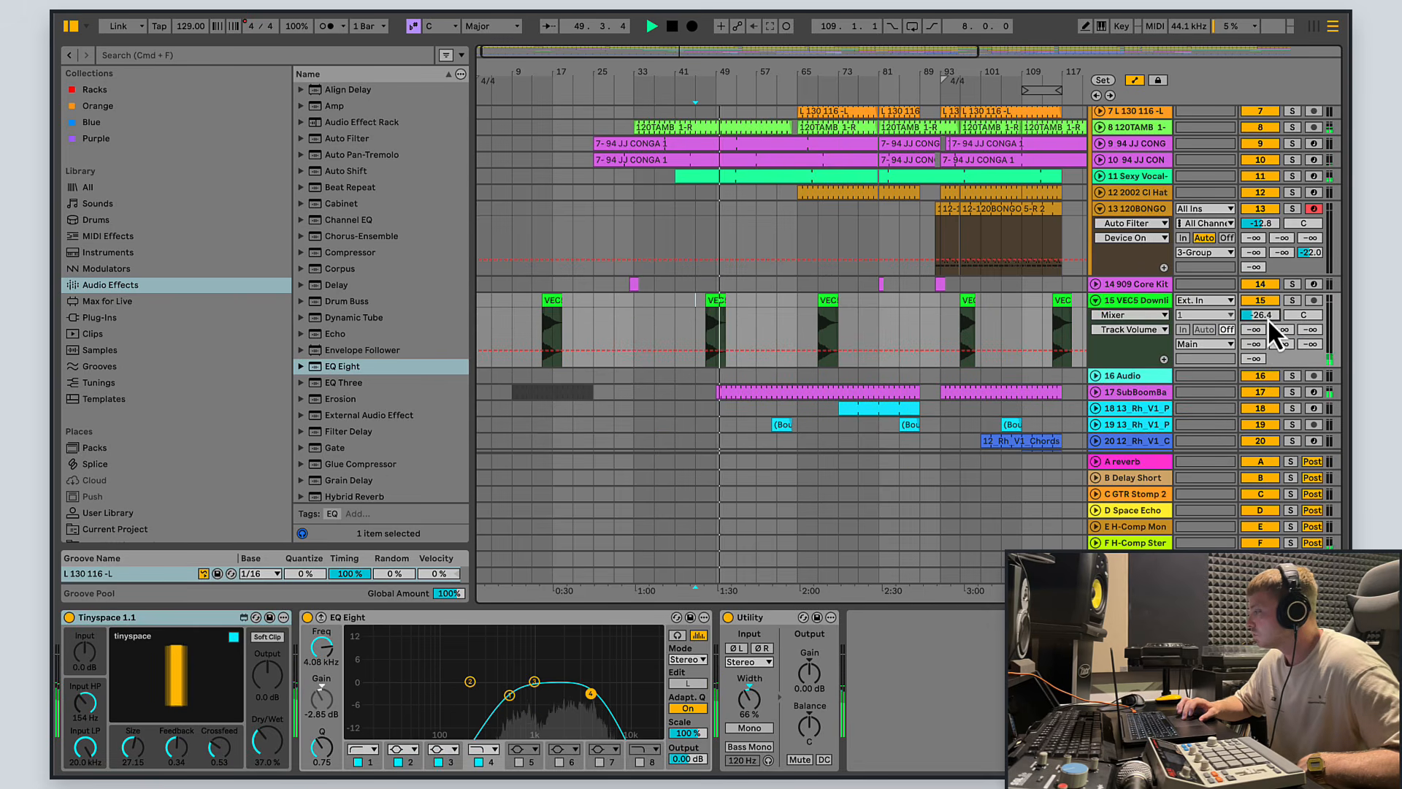
Step: Fold the VEC5 Downlifter and 120BONGO tracks, and collapse 3 Group
click(1094, 301)
click(1098, 209)
scroll(1097, 209, up, 5)
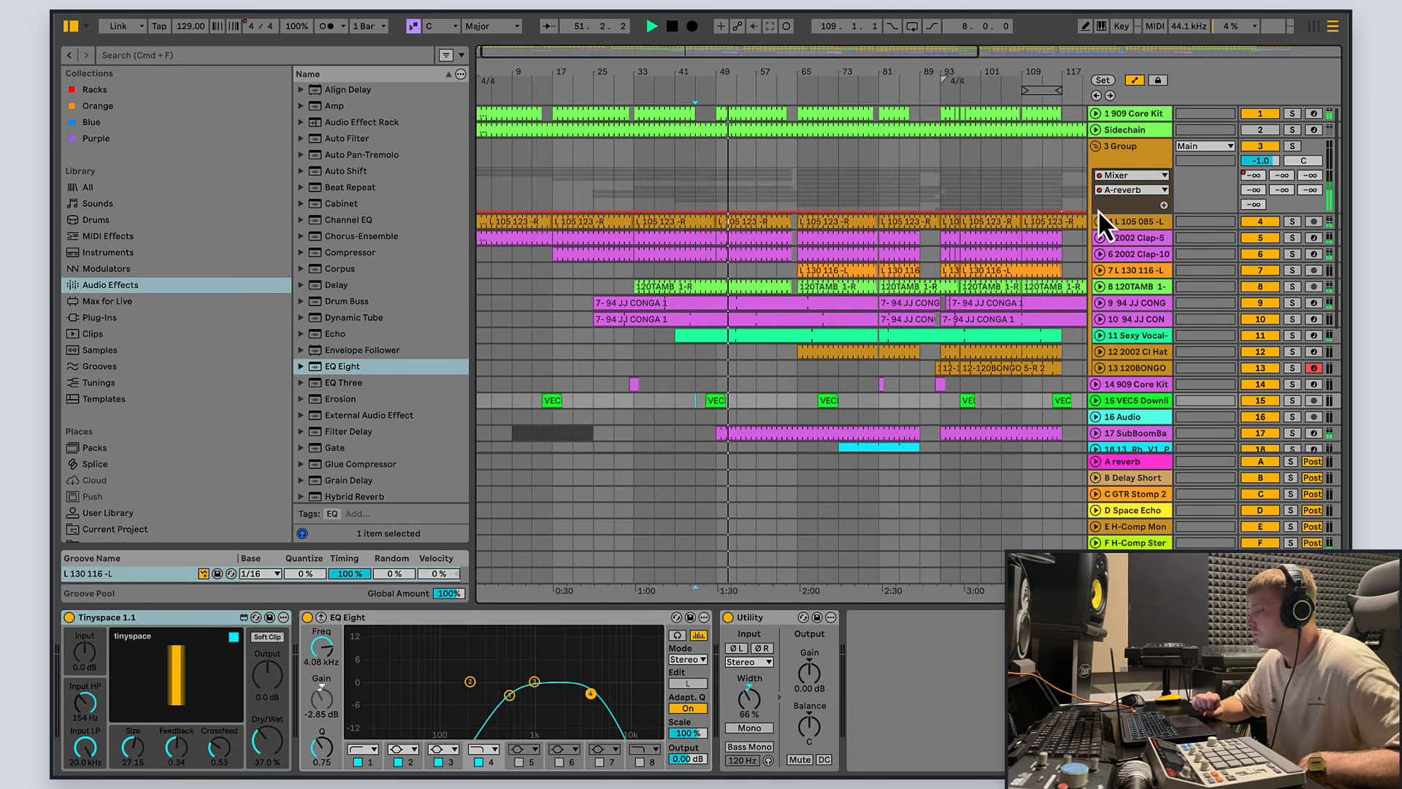
click(1096, 146)
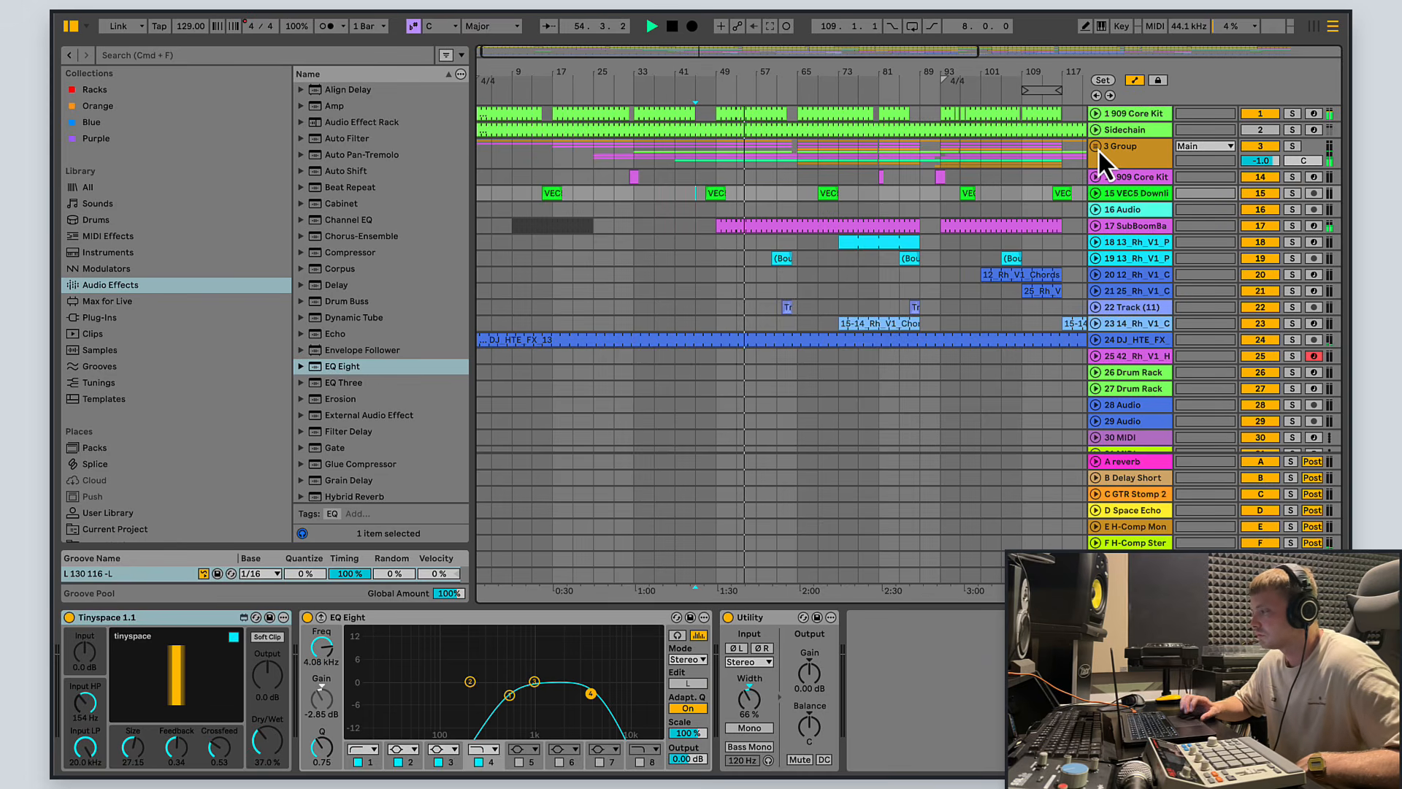
Step: Narrow the browser to widen the arrangement area, and fit the whole song in view
drag(922, 55, 940, 54)
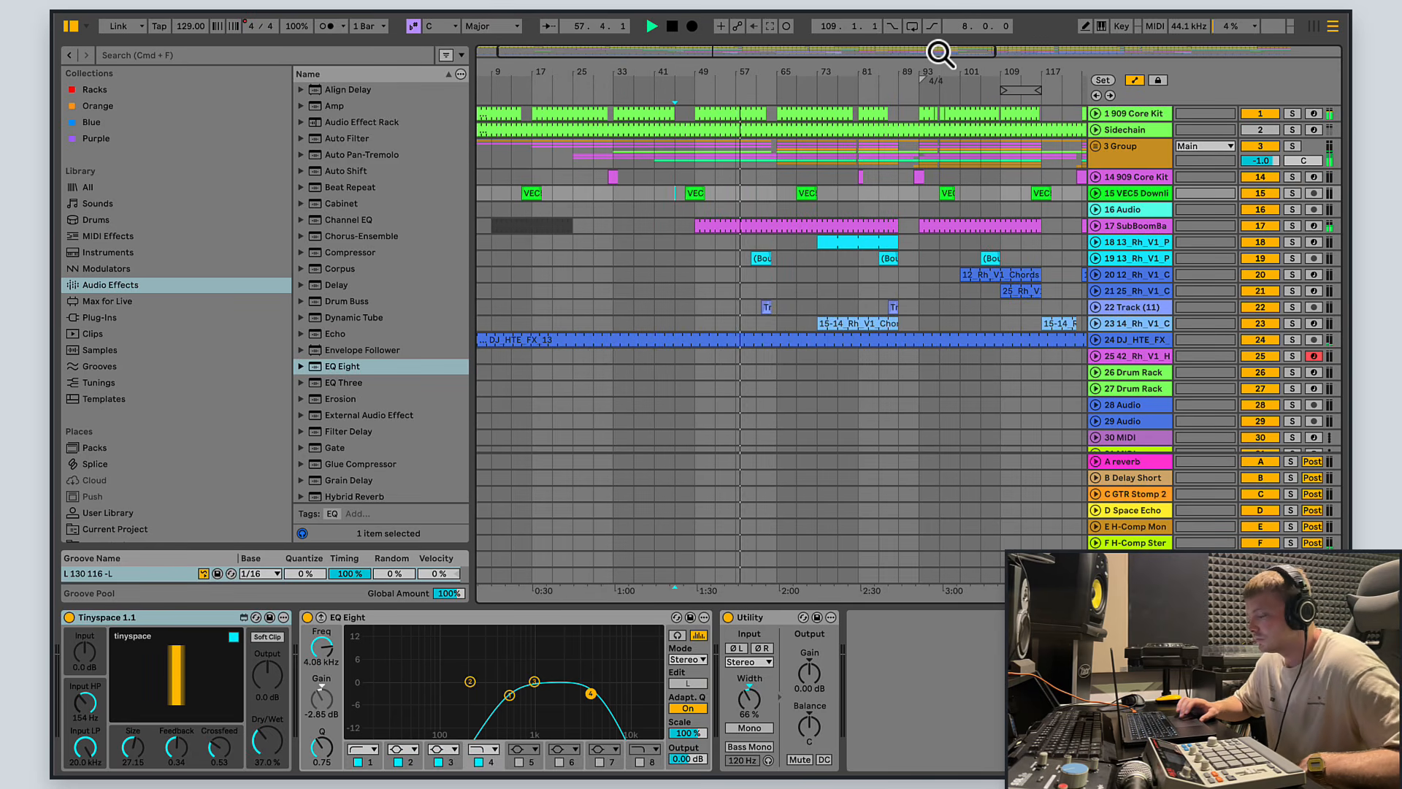
drag(939, 52, 939, 53)
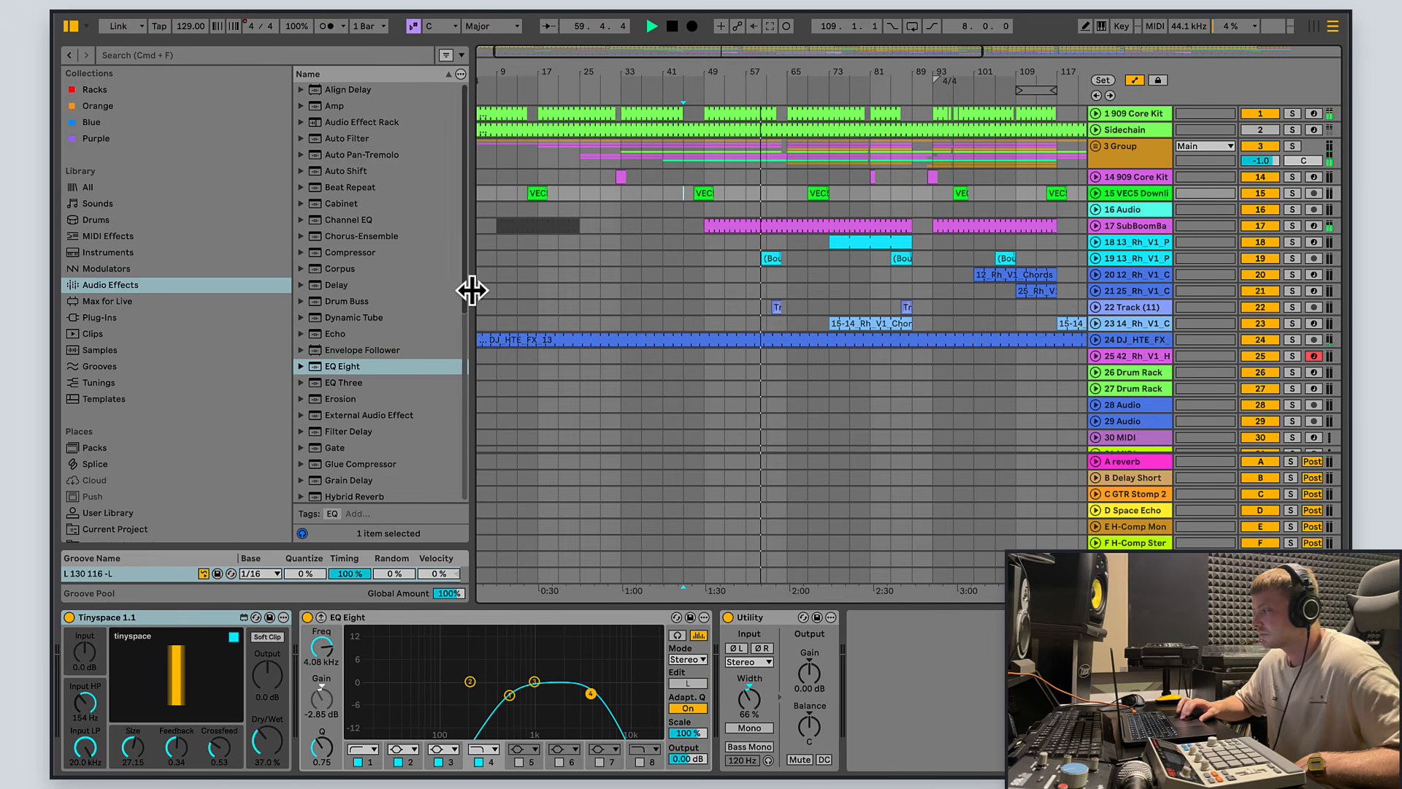
drag(472, 288, 336, 292)
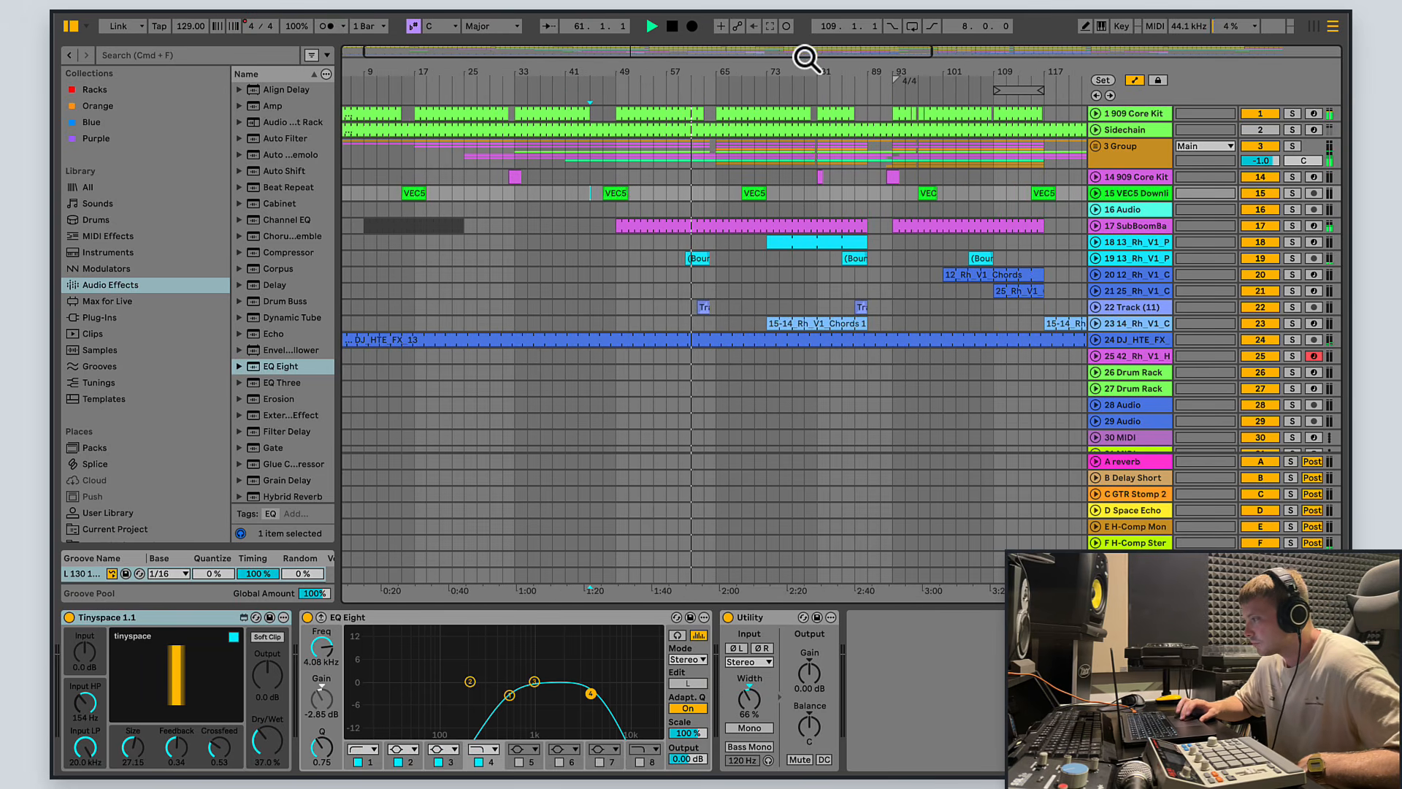
drag(804, 53, 777, 54)
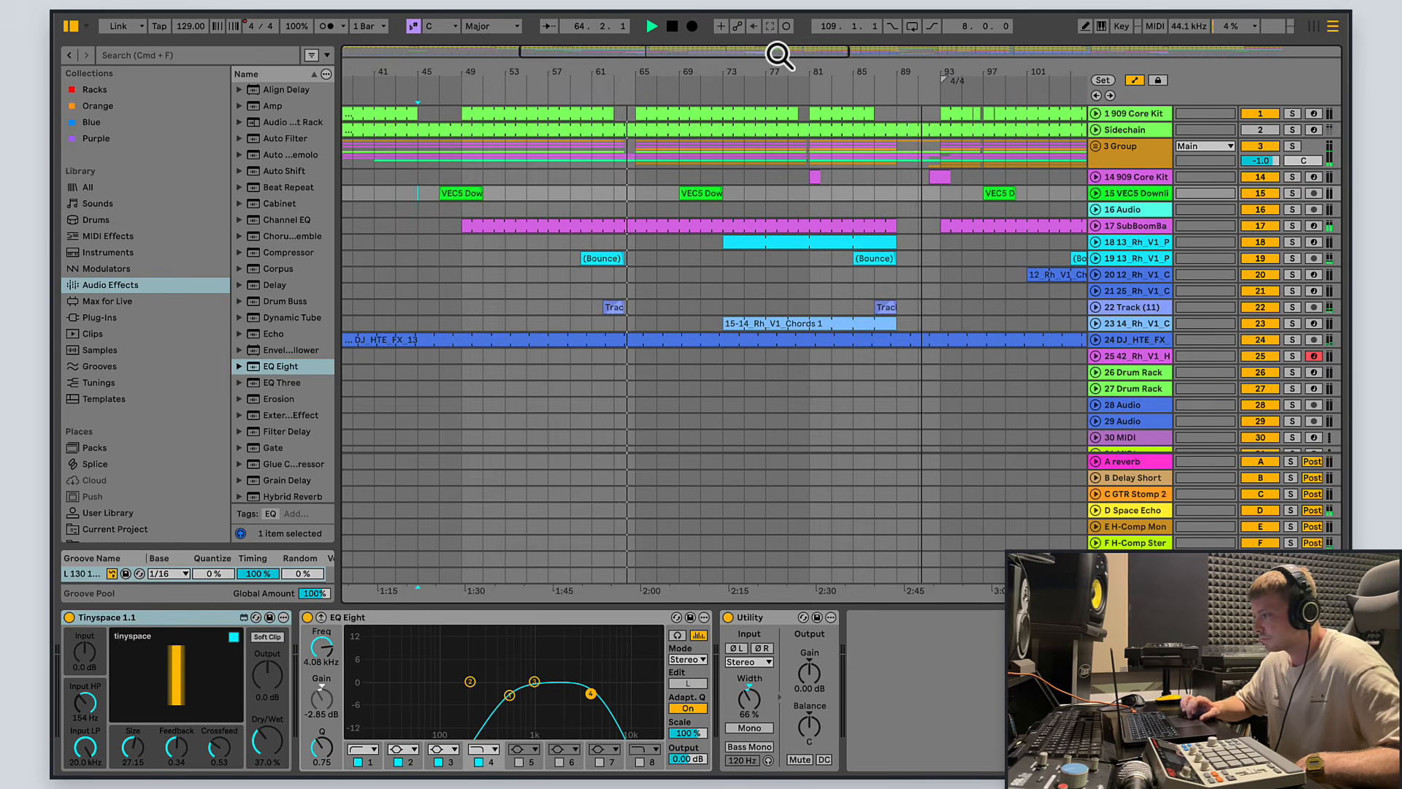
drag(777, 53, 1117, 54)
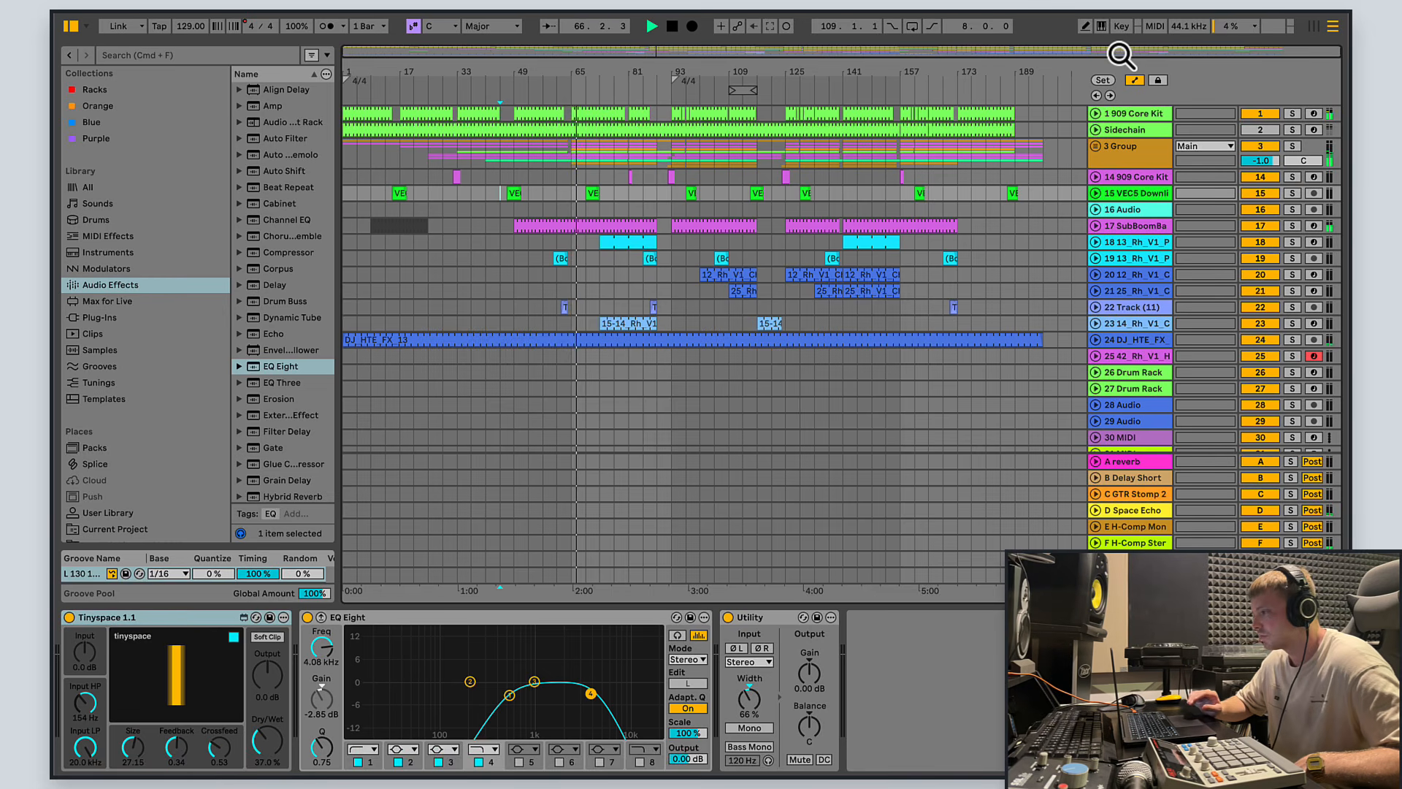
Step: Open 3 Group and inspect the 120BONGO, 2002 Cl Hat and L 130 116 -L tracks while the song plays
click(1095, 147)
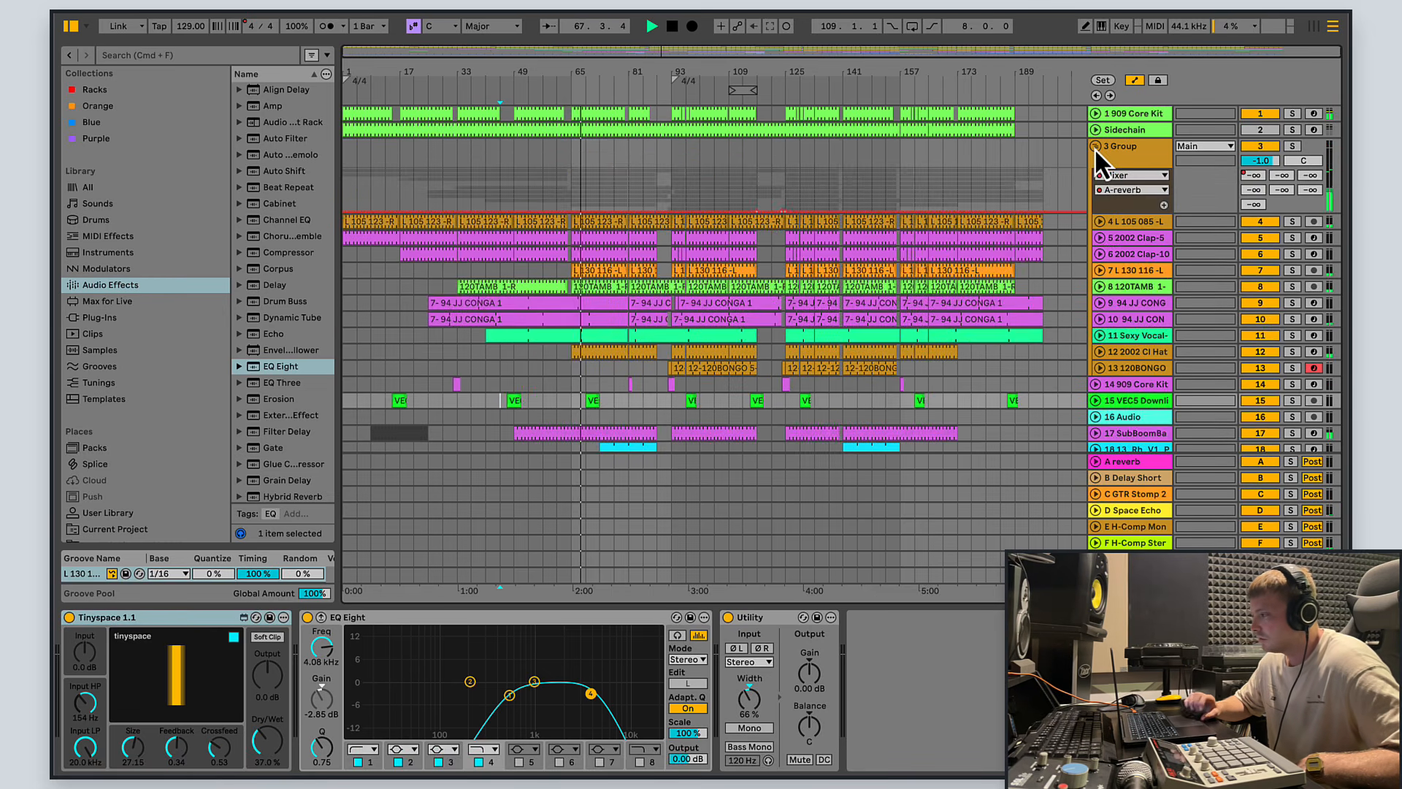
click(1099, 368)
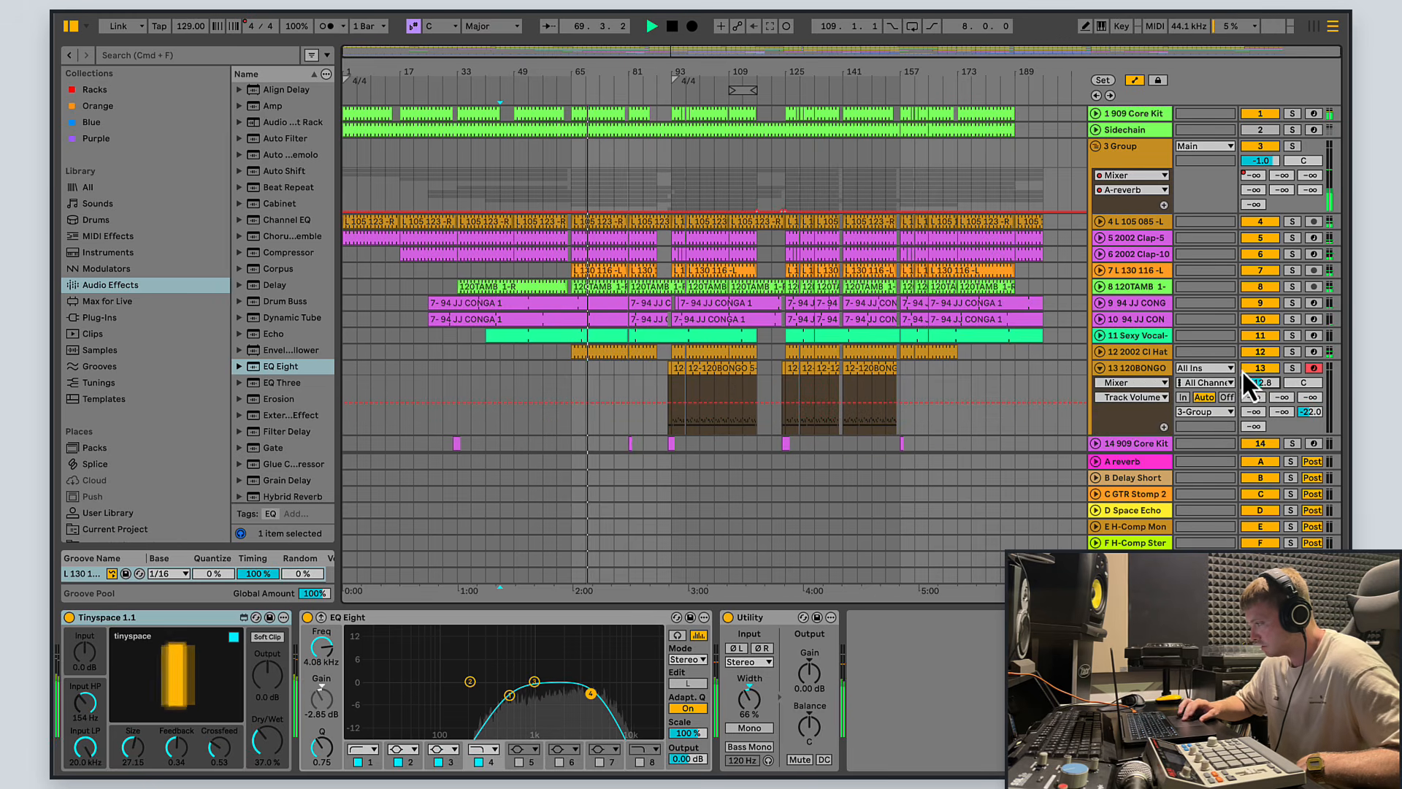
click(1099, 352)
click(1166, 373)
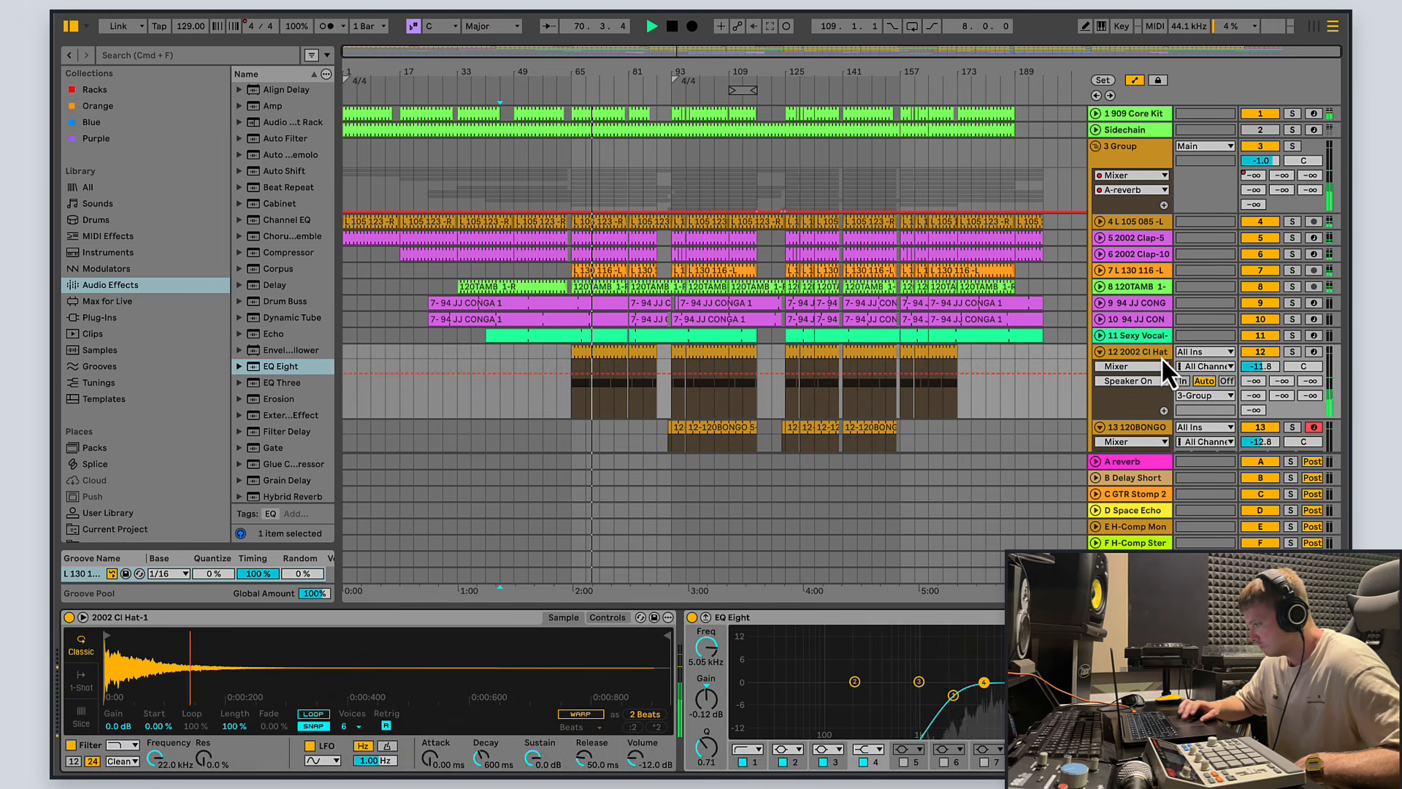
click(1138, 276)
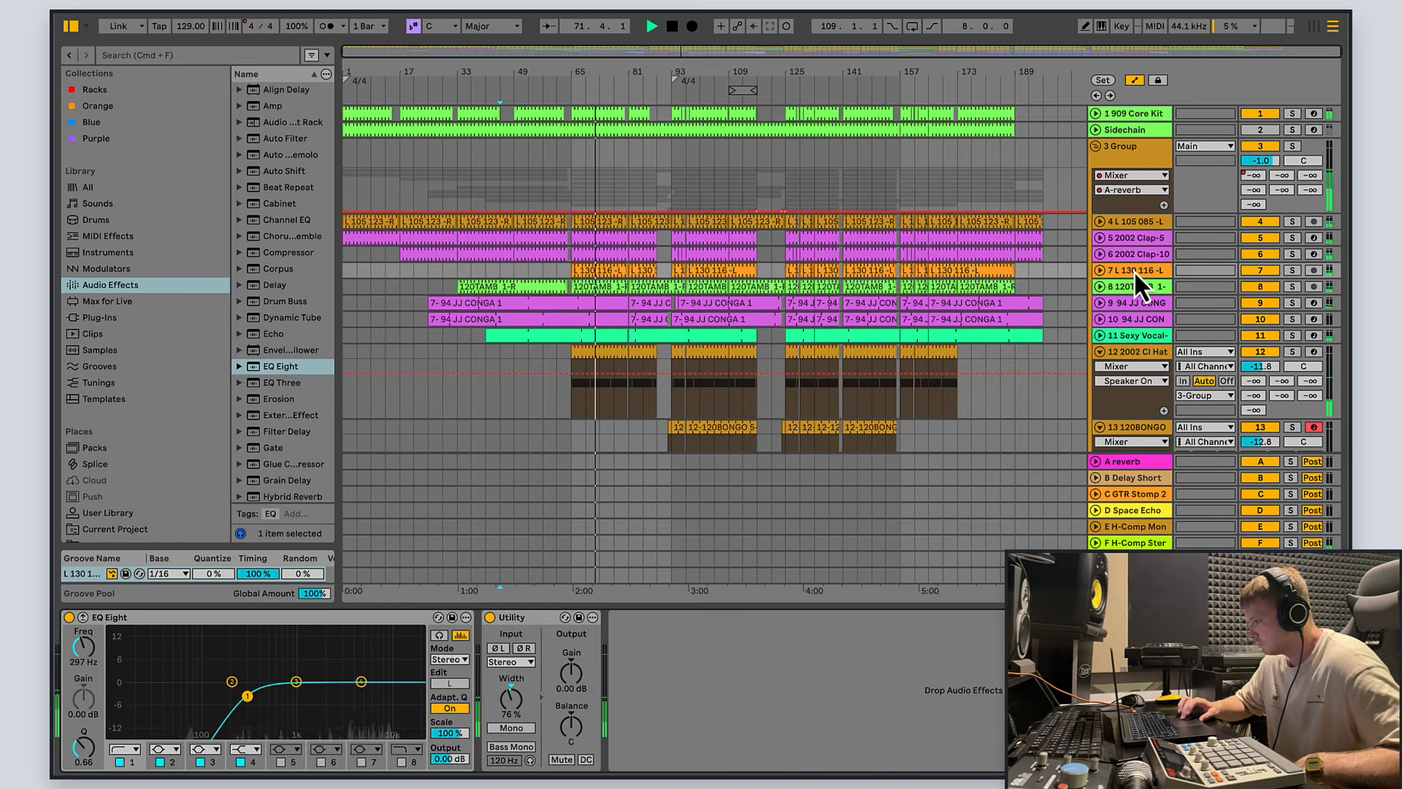
click(619, 273)
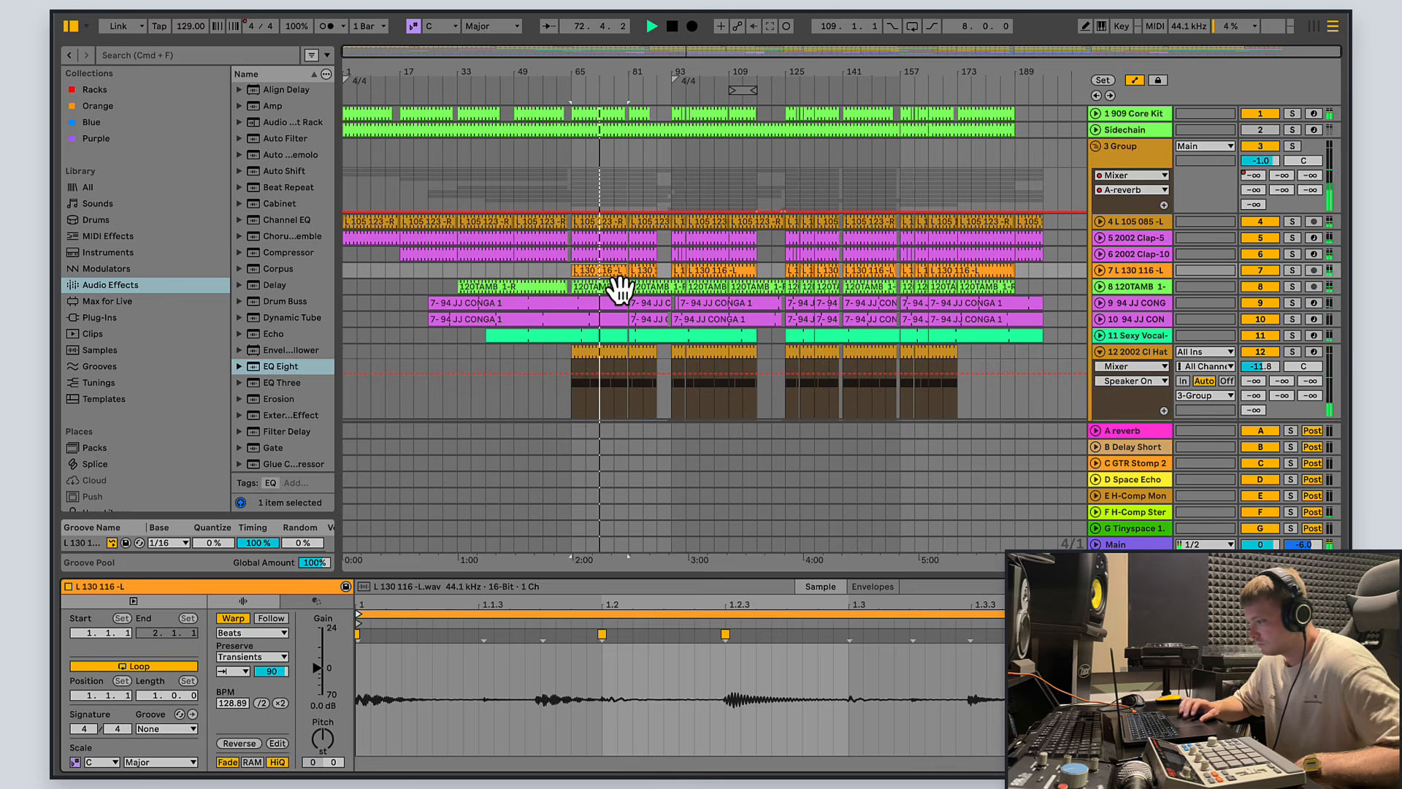
click(1096, 146)
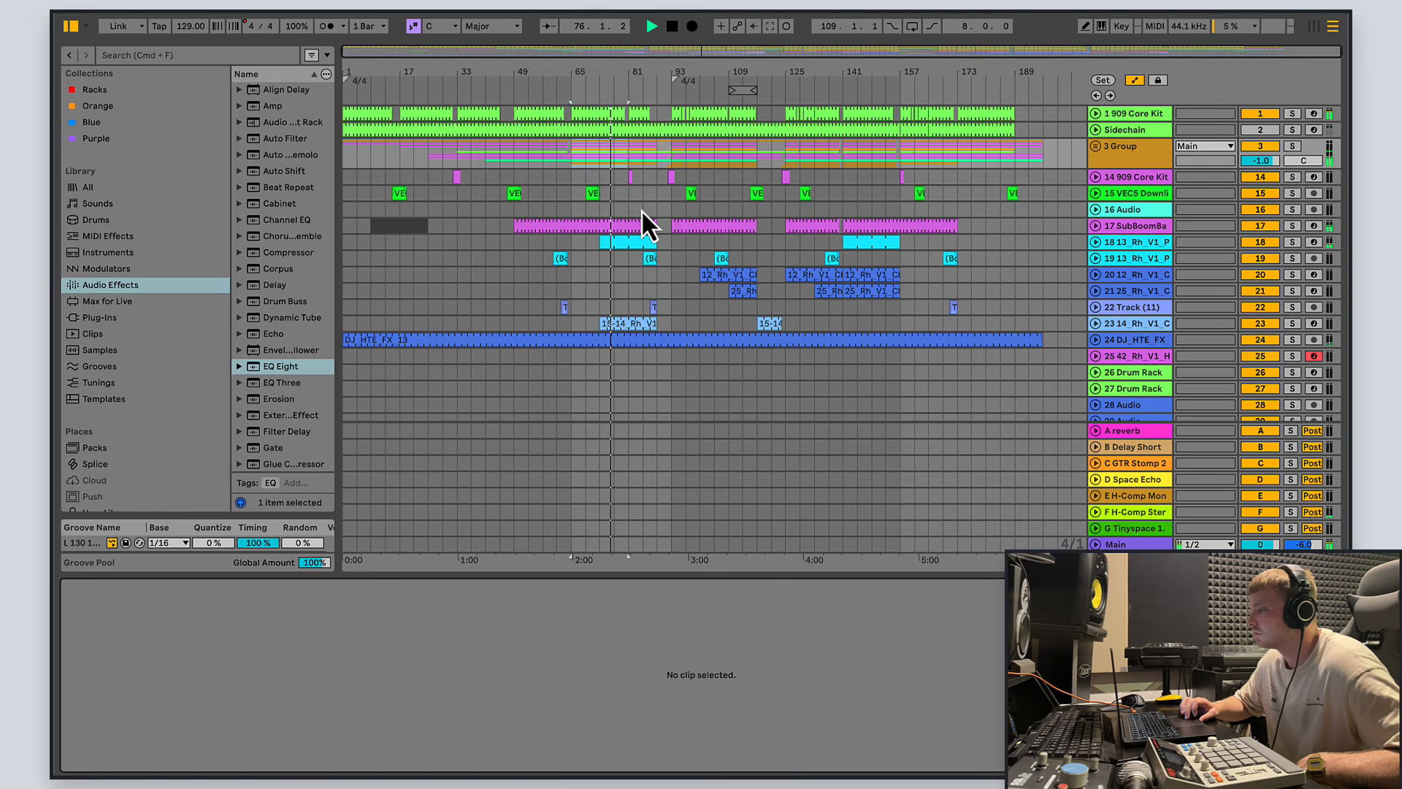
Step: On the 14_Rh_V1_Chords track, adjust an EQ Eight band to 681 Hz with 1.61 dB gain and a Q of 2.11
click(1123, 327)
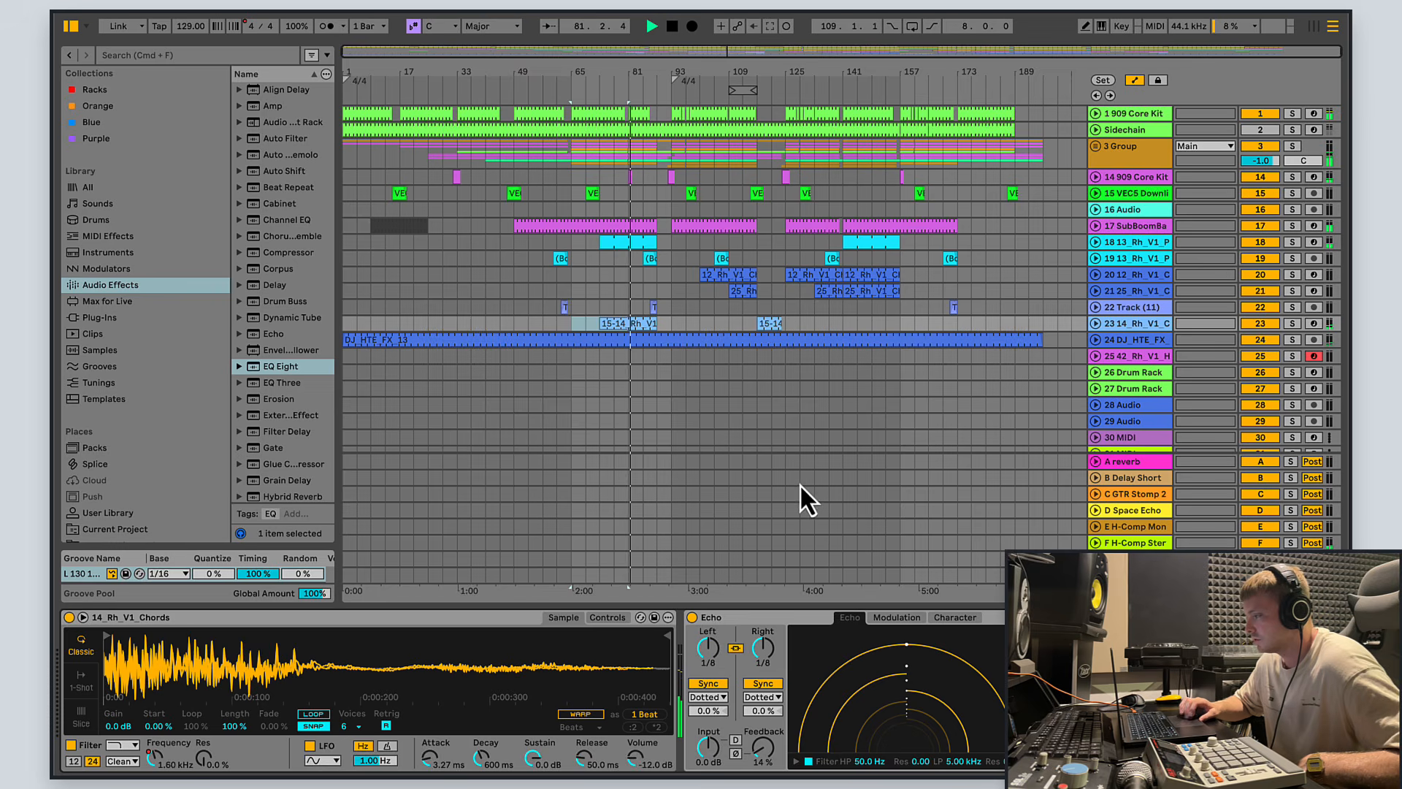
drag(678, 53, 651, 59)
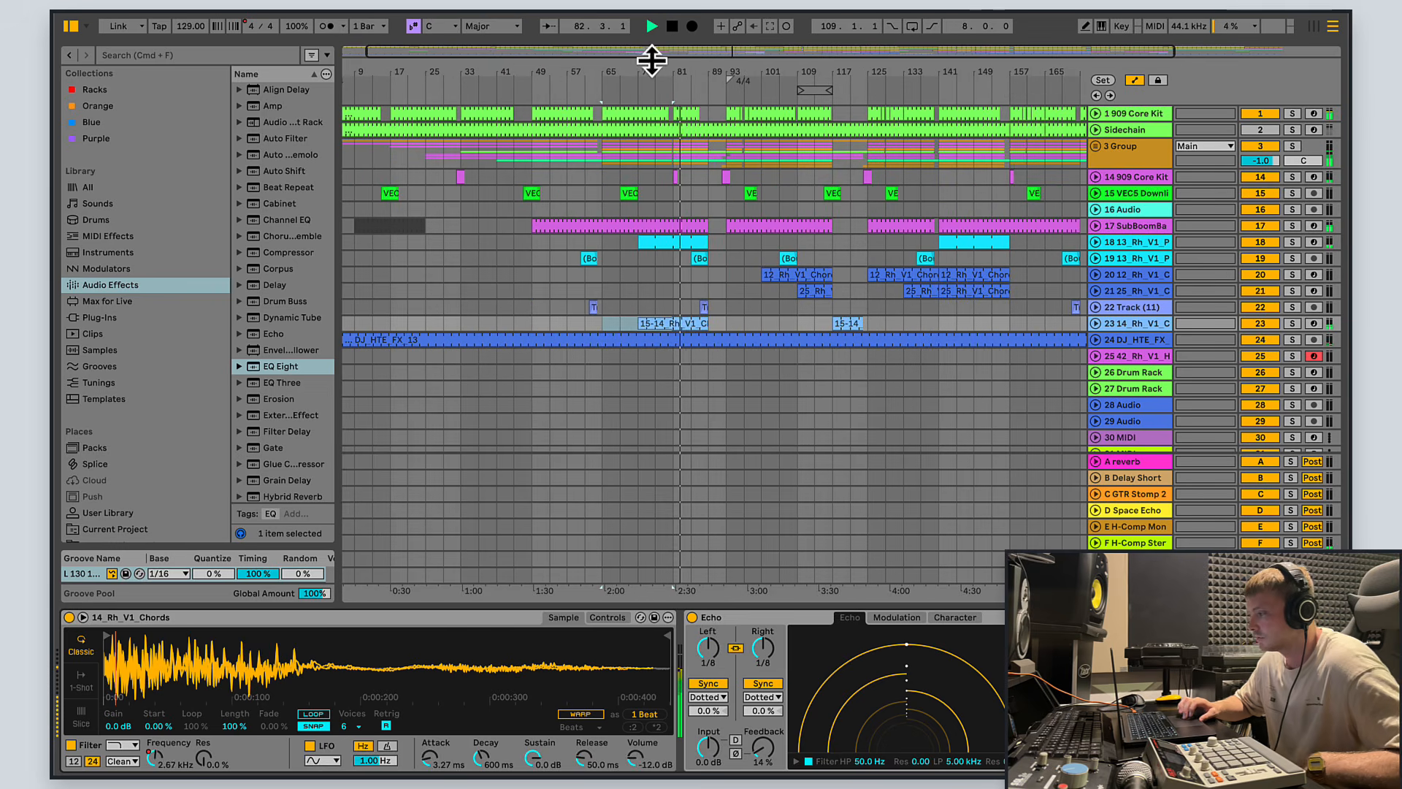
key(Return)
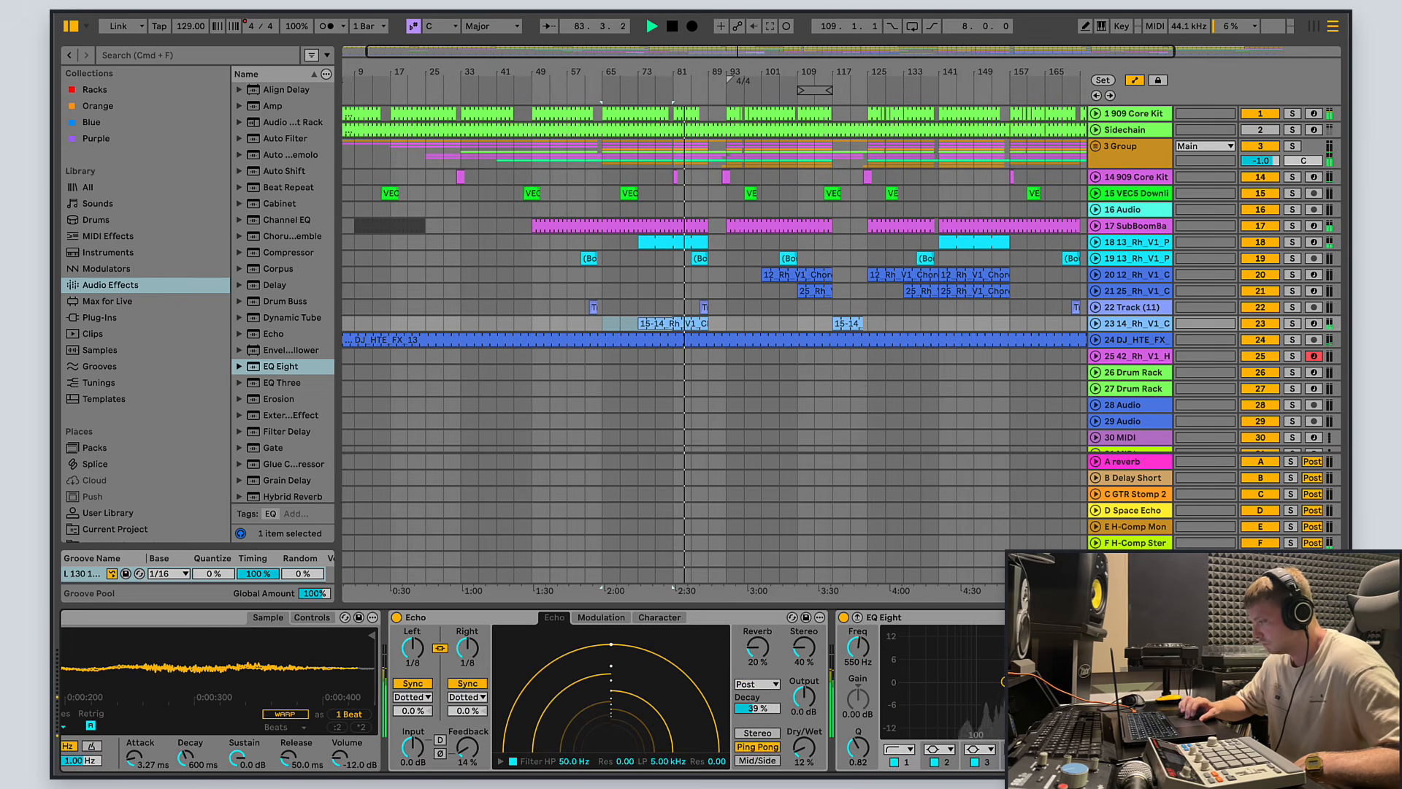
drag(1068, 681, 1059, 676)
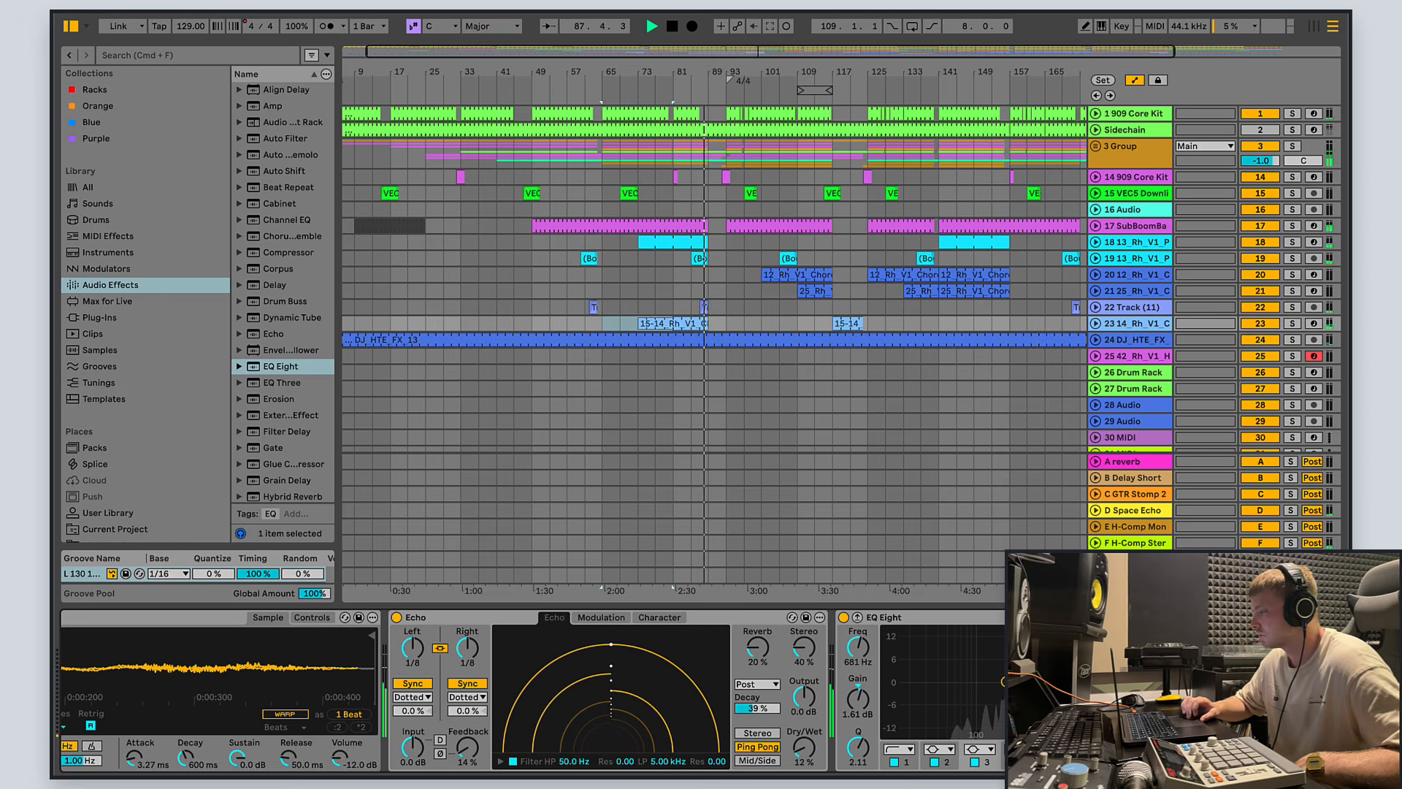
click(1097, 146)
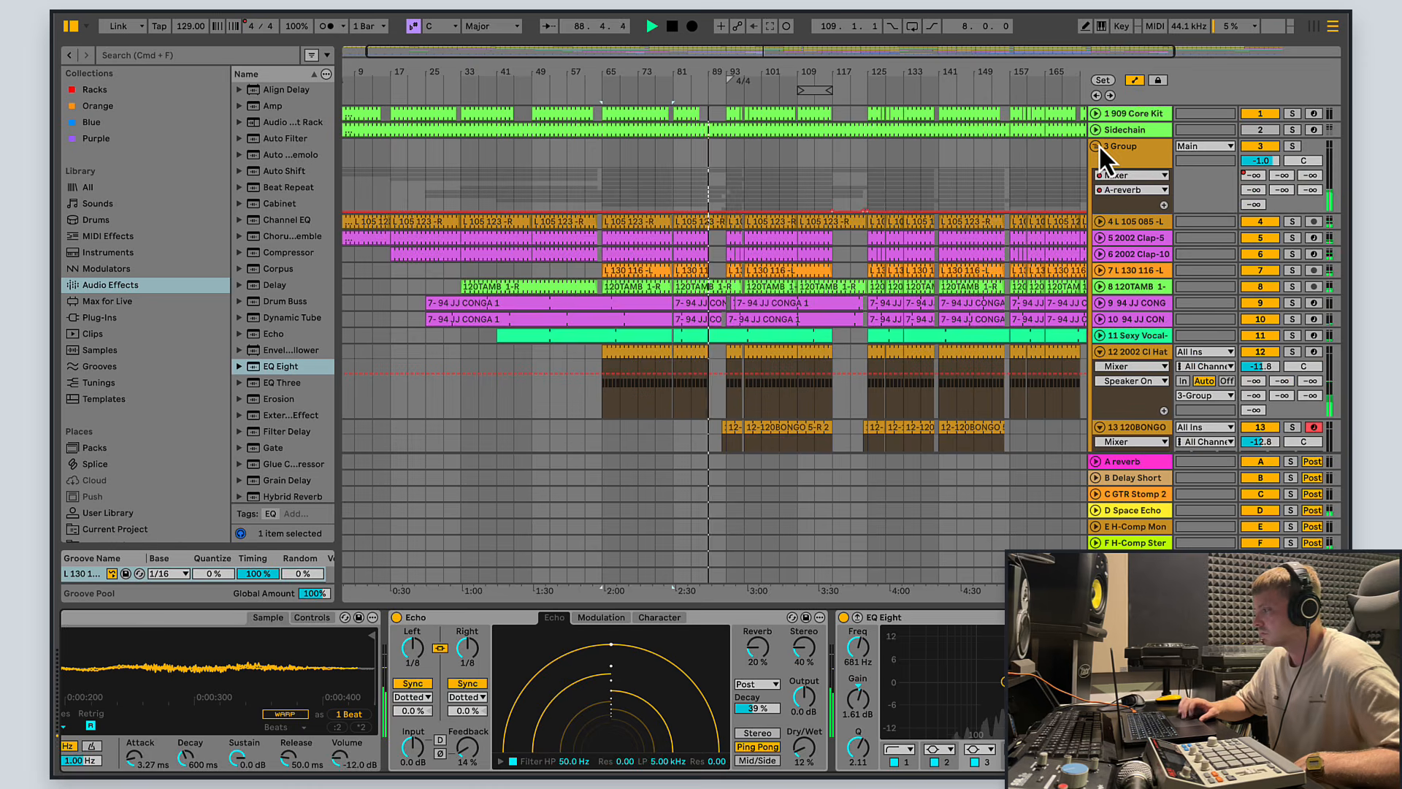
click(1097, 146)
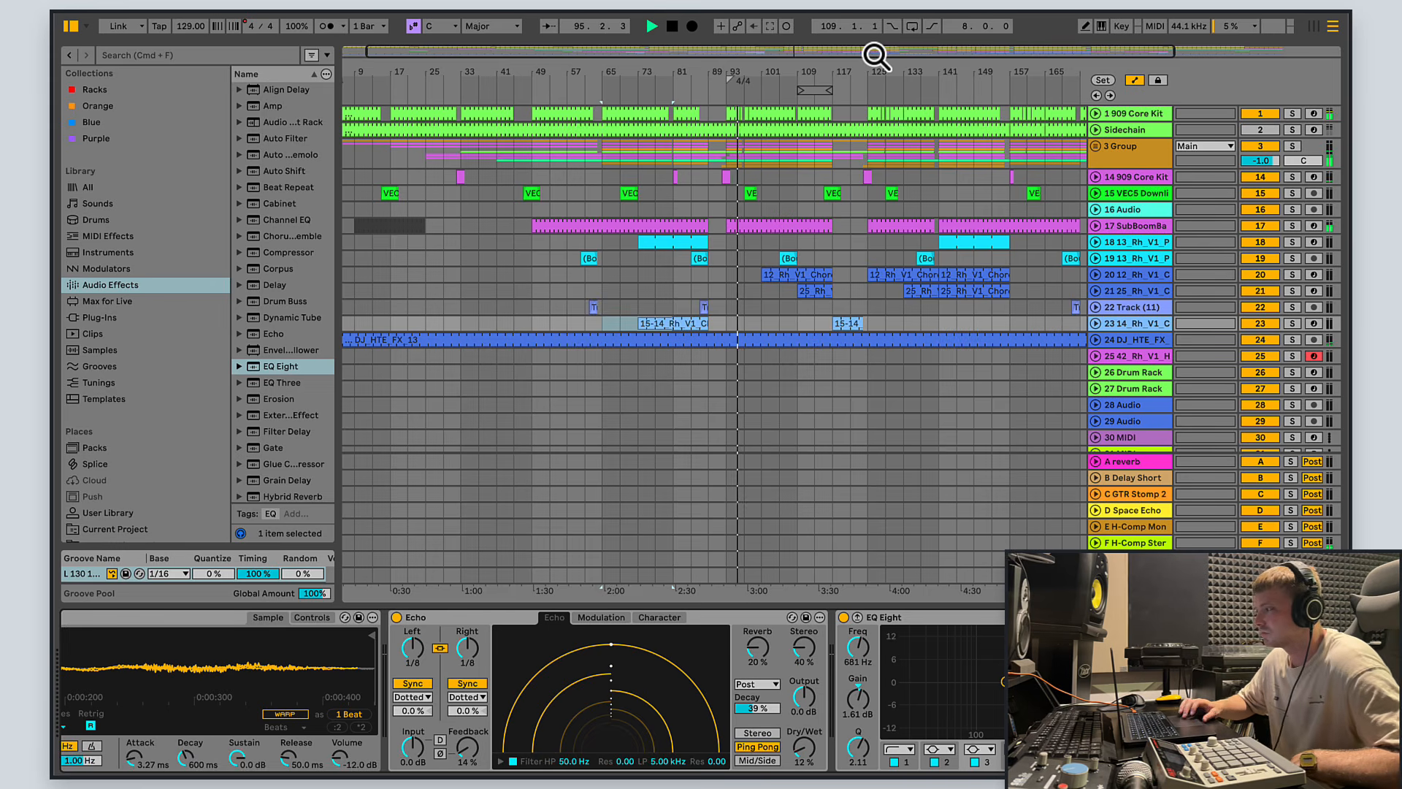
drag(874, 55, 872, 54)
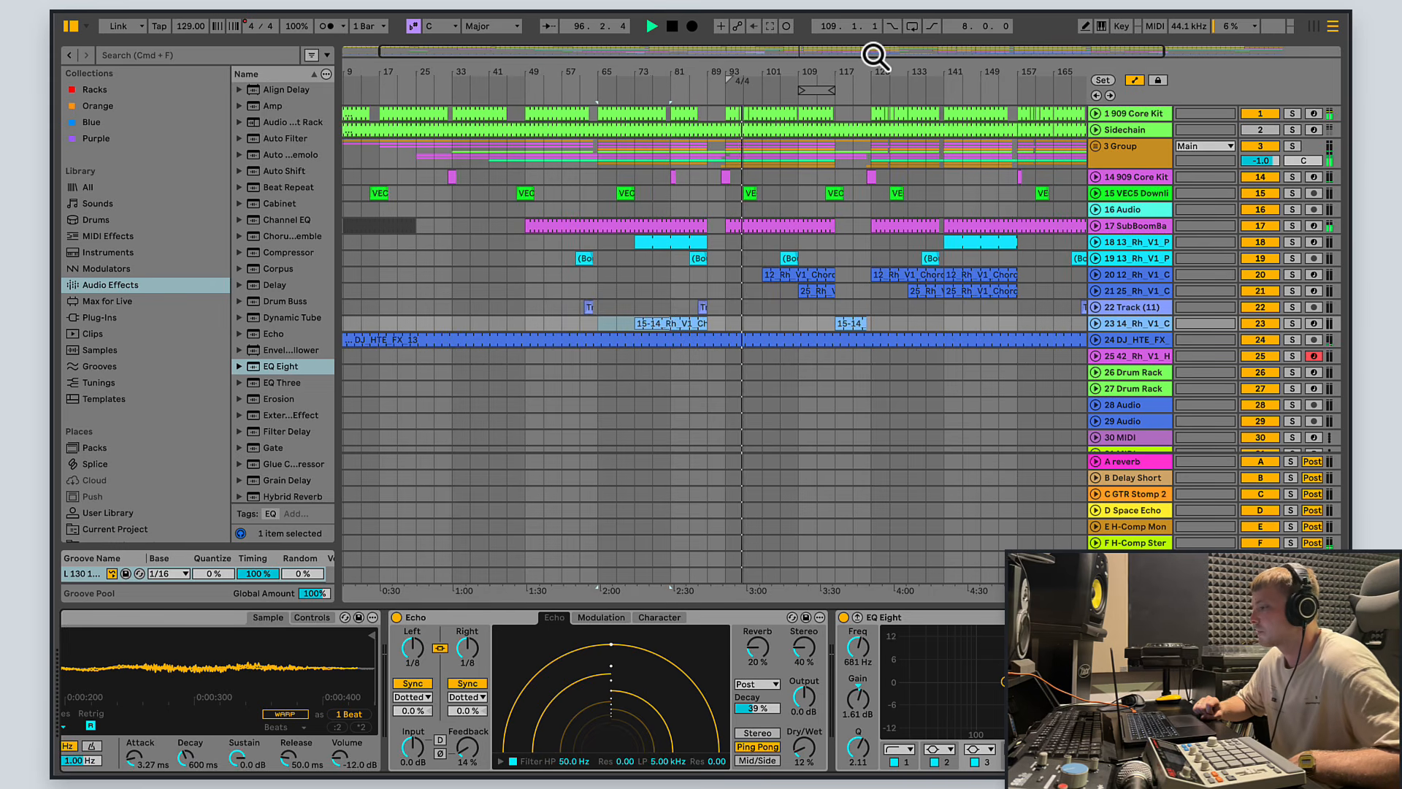
Step: Reduce the Utility width on the VEC5 Downlifter track to 53%
click(1134, 194)
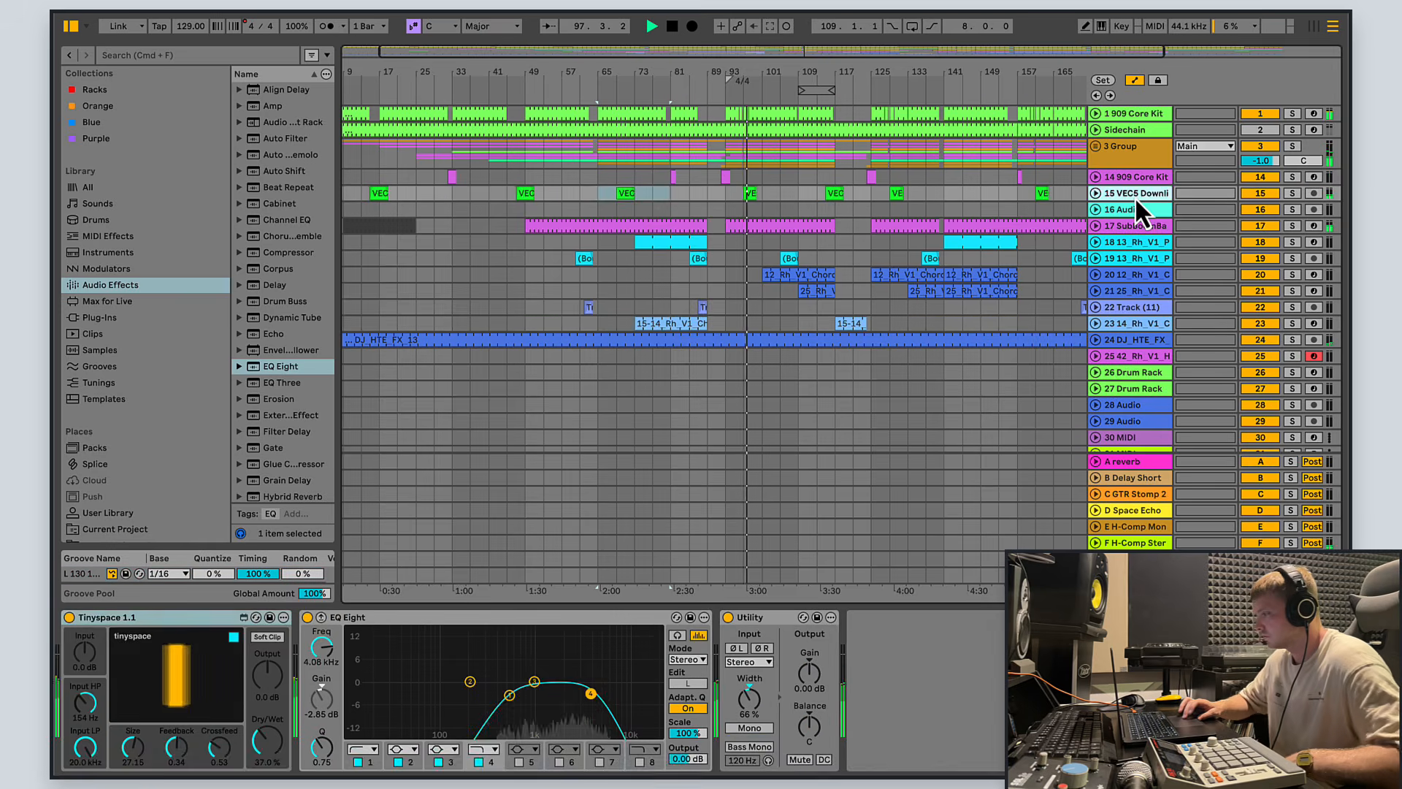
scroll(752, 699, down, 6)
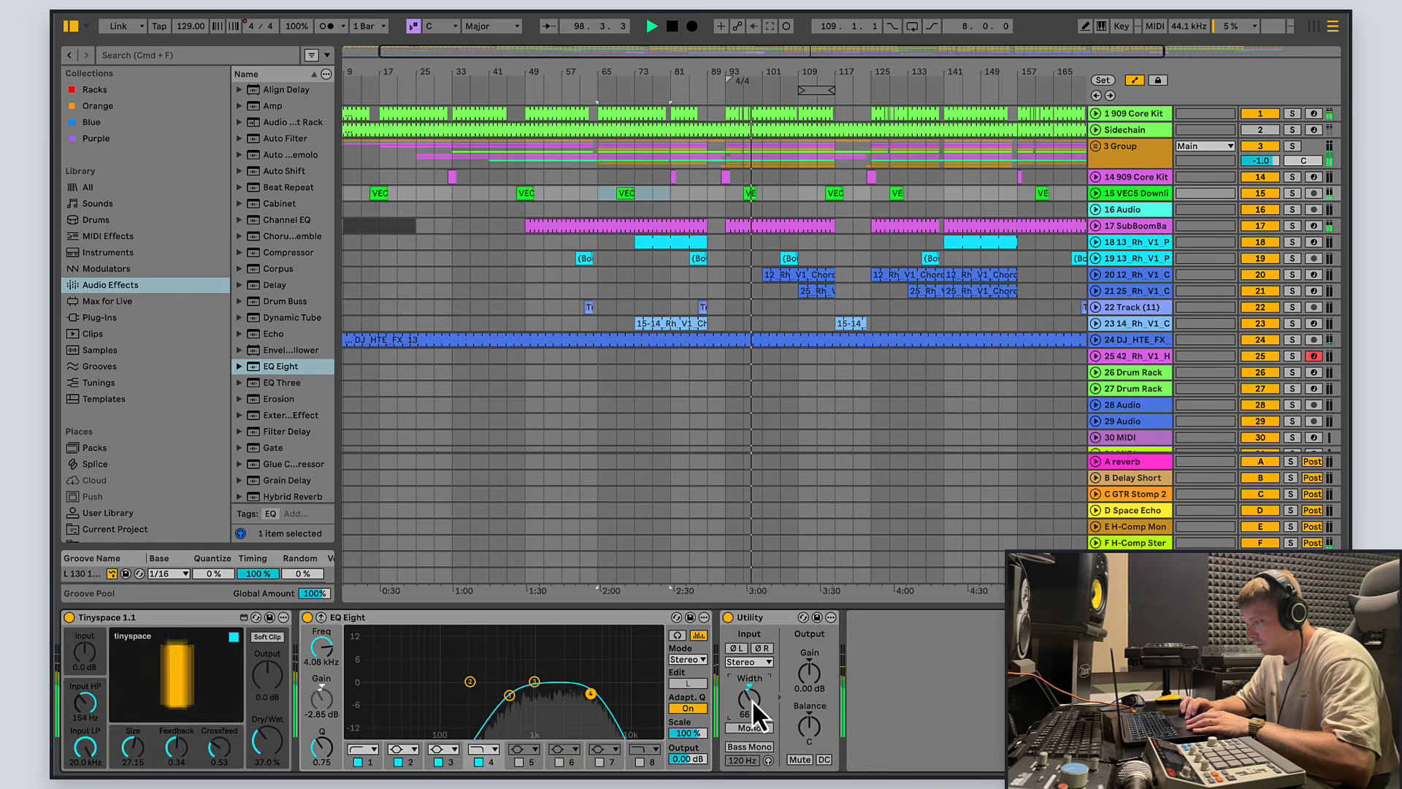
scroll(752, 700, down, 7)
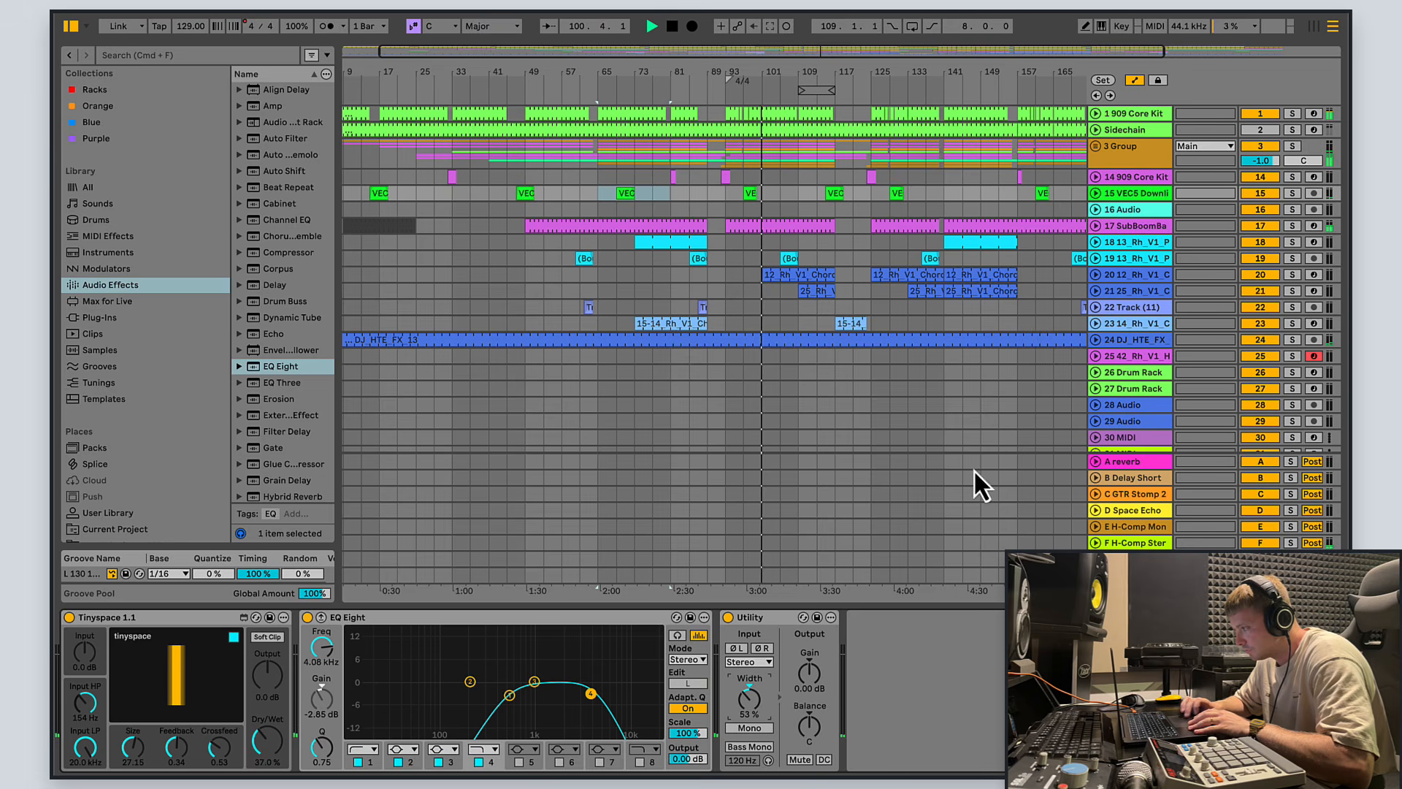
Step: Unfold the 12_Rh_V1_Chords track to check its volume and sends, and fold it again
click(1094, 275)
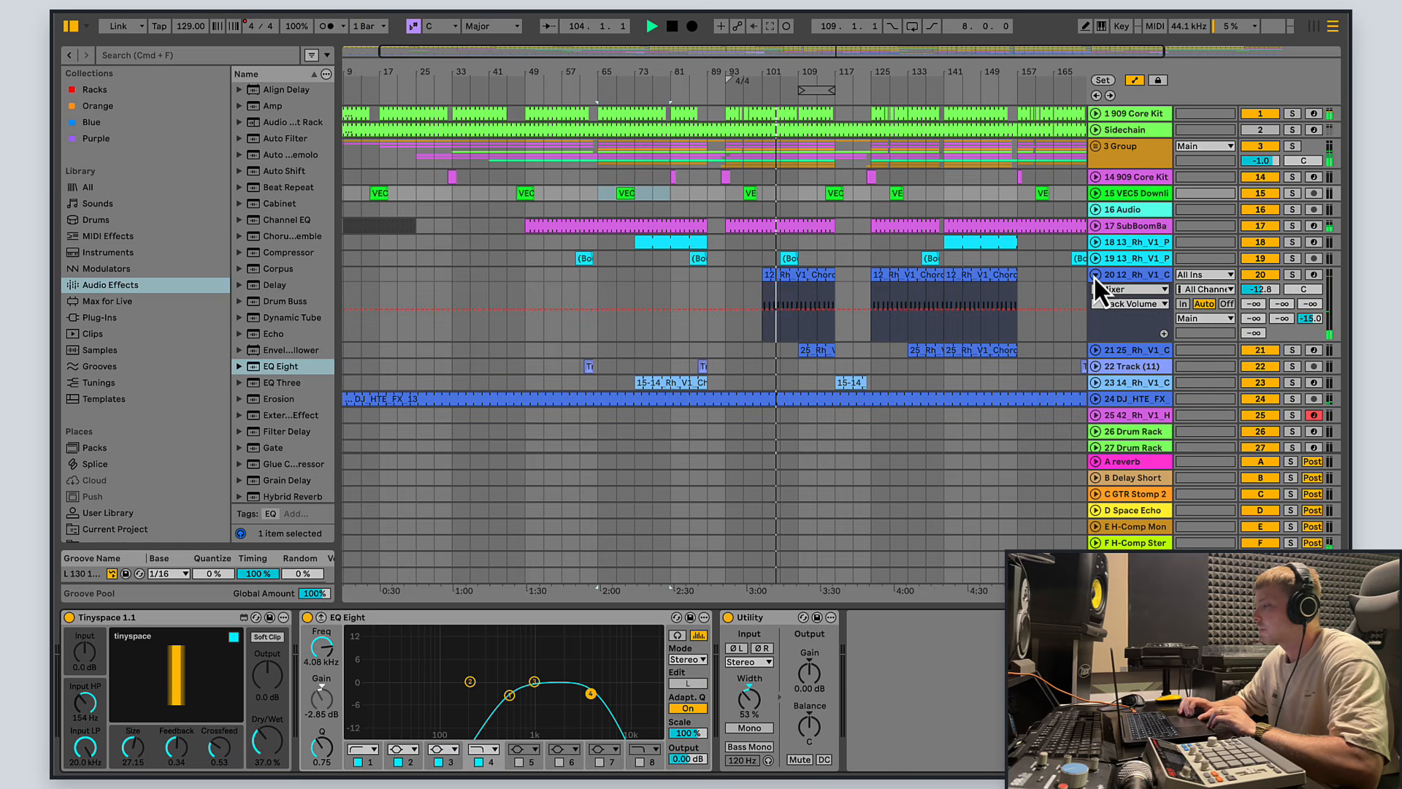
click(1093, 274)
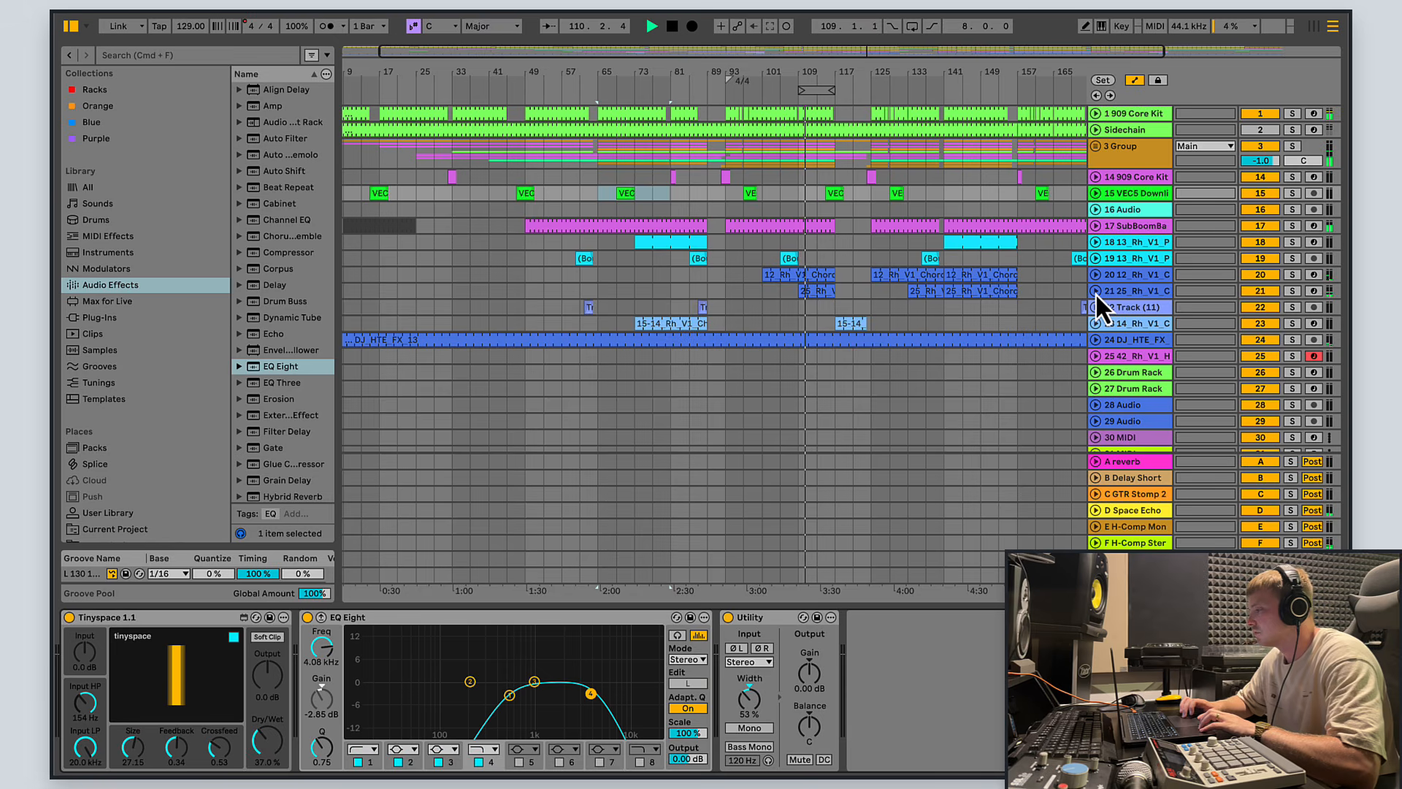
Step: Raise the 25_Rh_V1_Chords track's send to the F-H-Comp Ster return to -21.0 dB and fold the track
click(1096, 291)
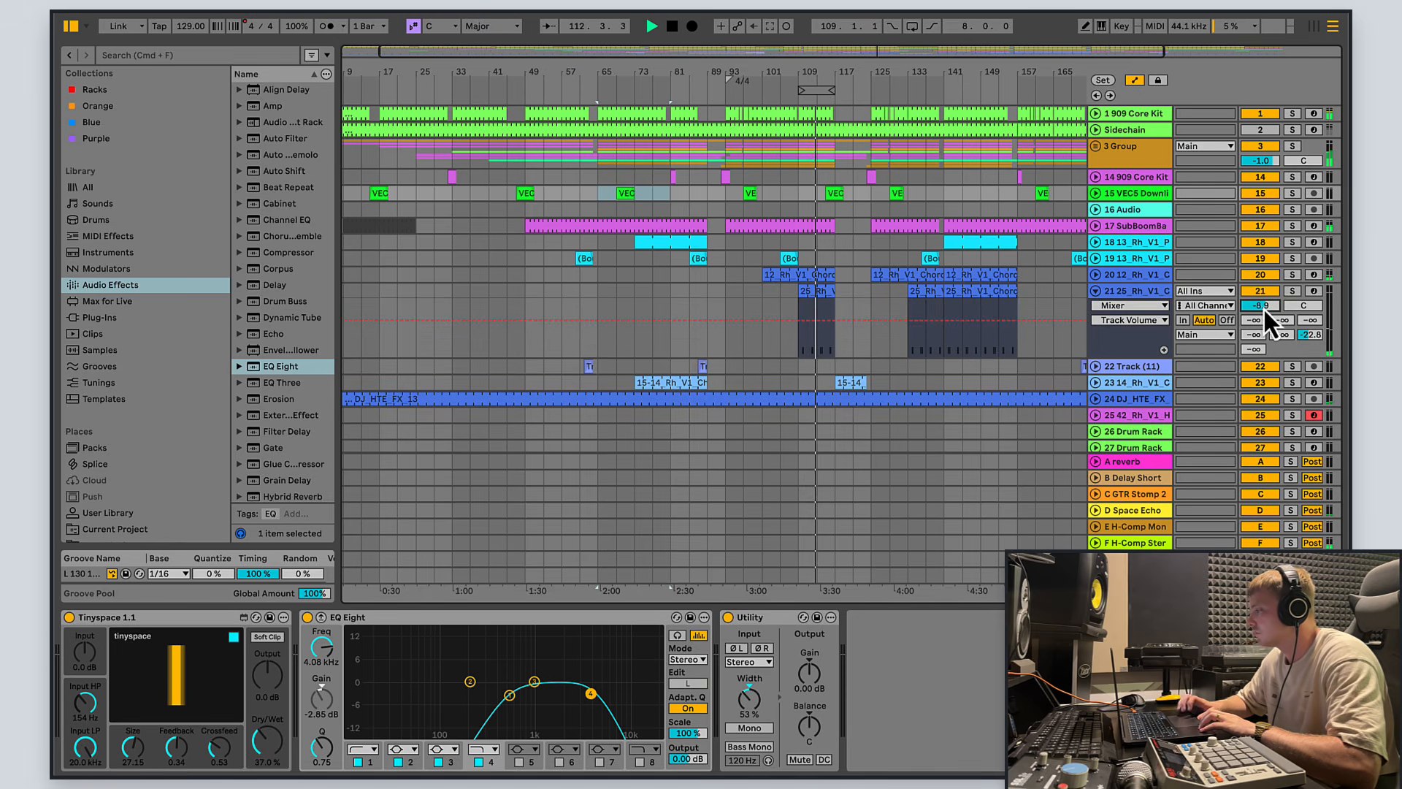
click(1139, 290)
click(1307, 335)
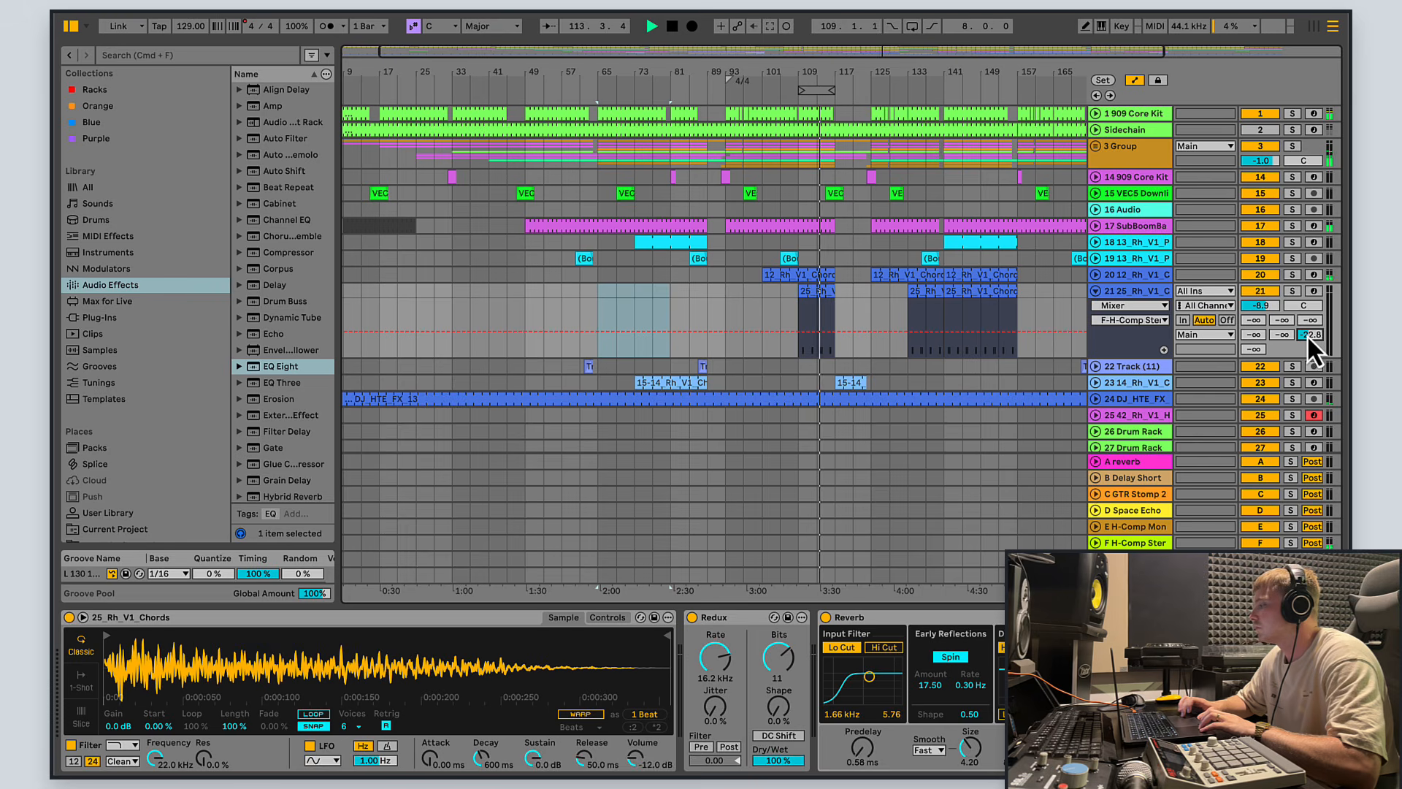
drag(1308, 335, 1307, 333)
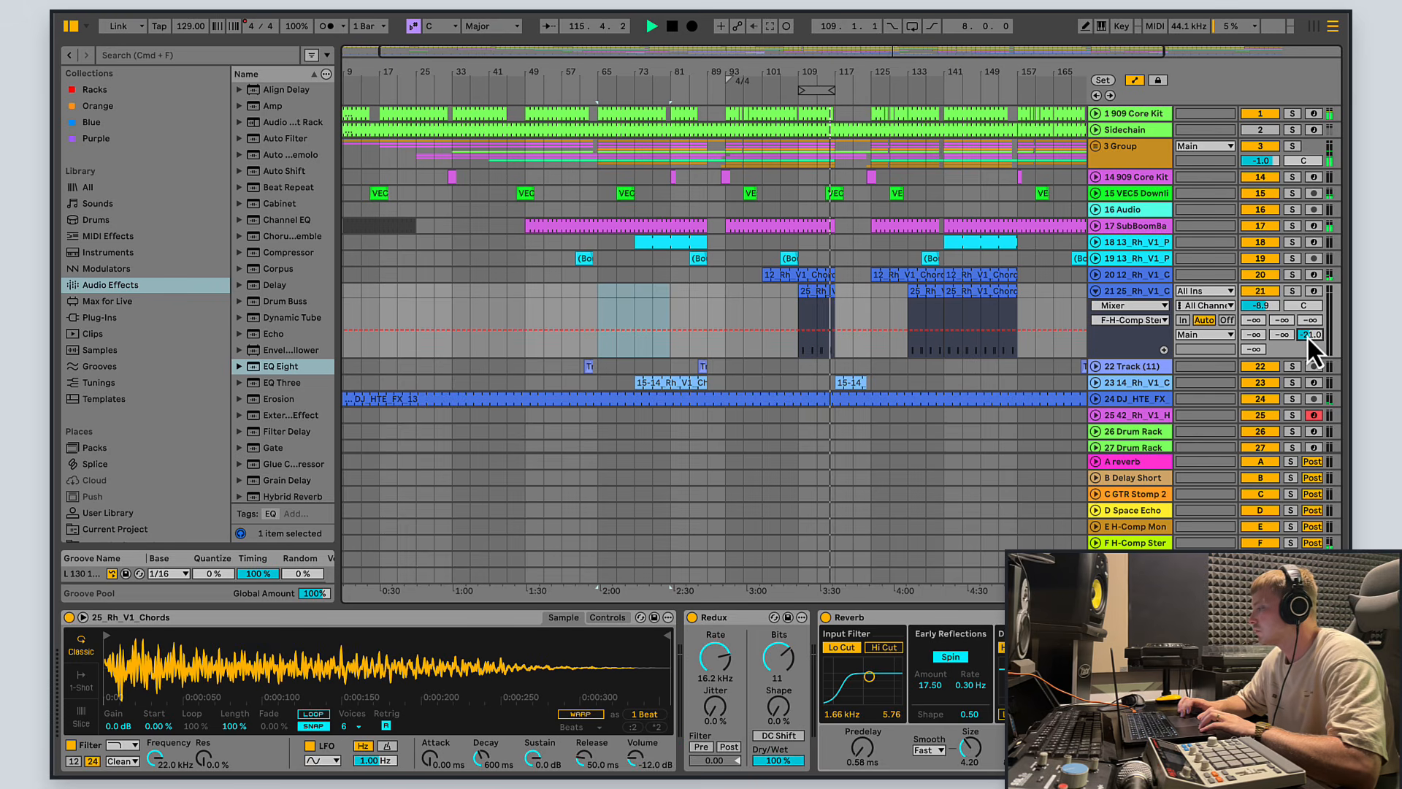
click(1097, 290)
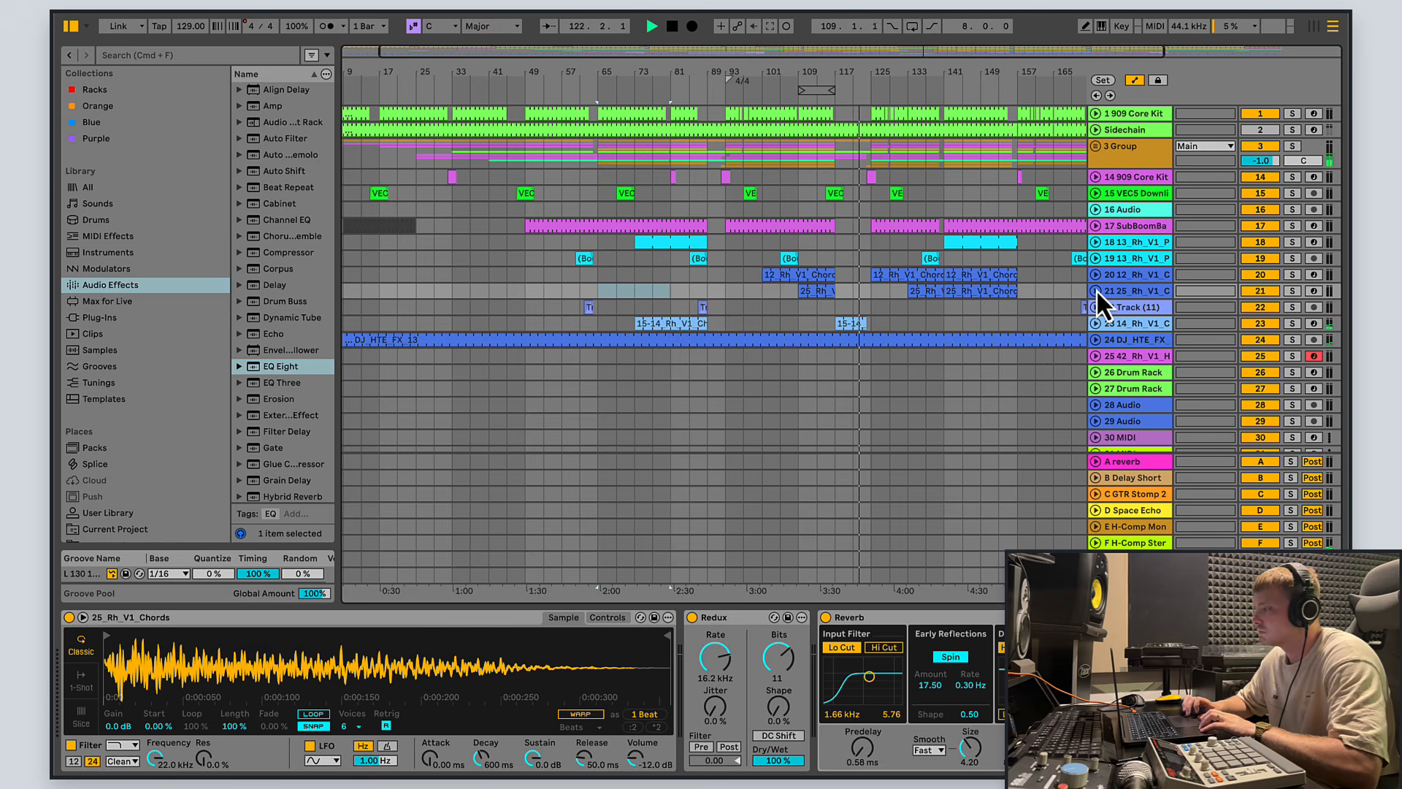
drag(1074, 55, 1225, 55)
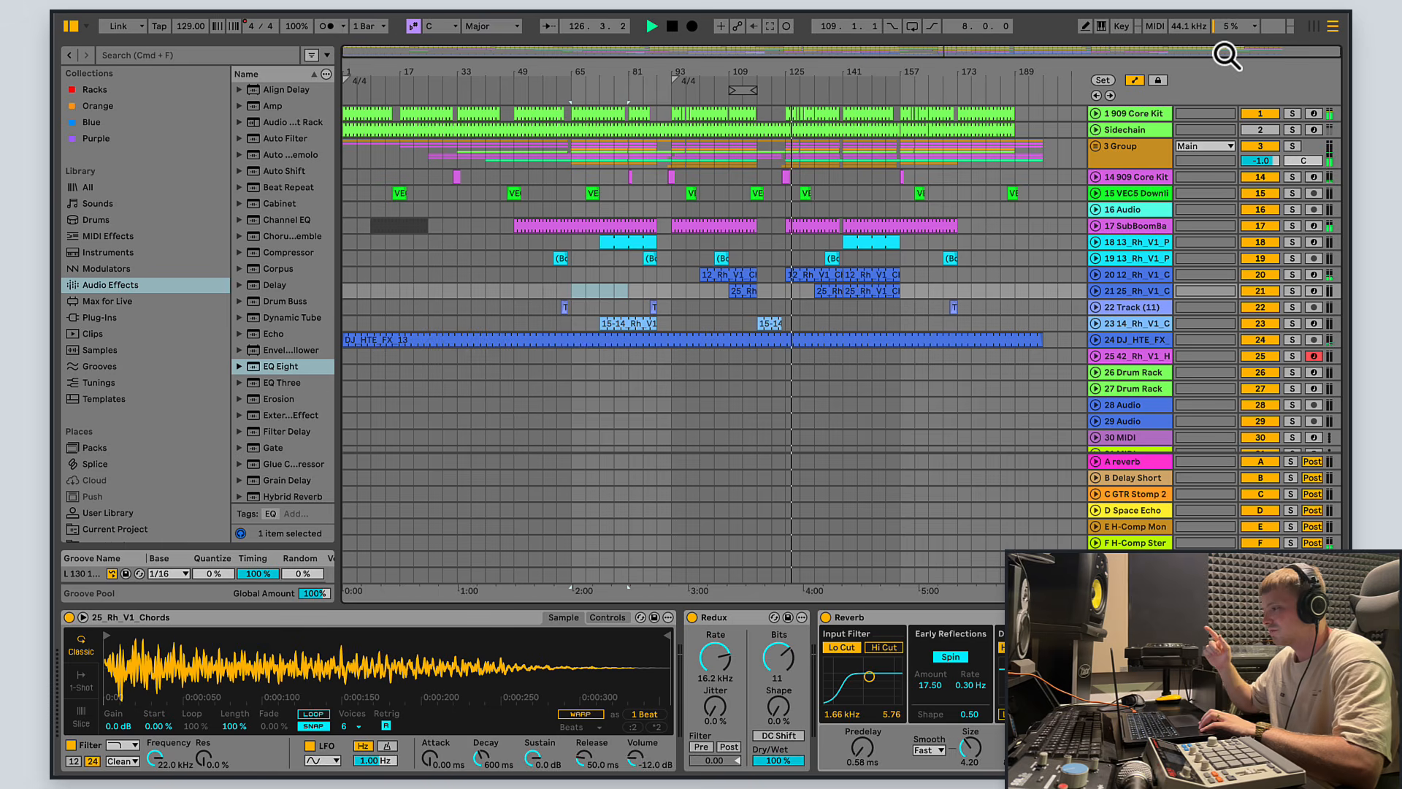
Step: Stop playback and unfold 3 Group at bar 65 to examine the percussion tracks inside it
click(668, 27)
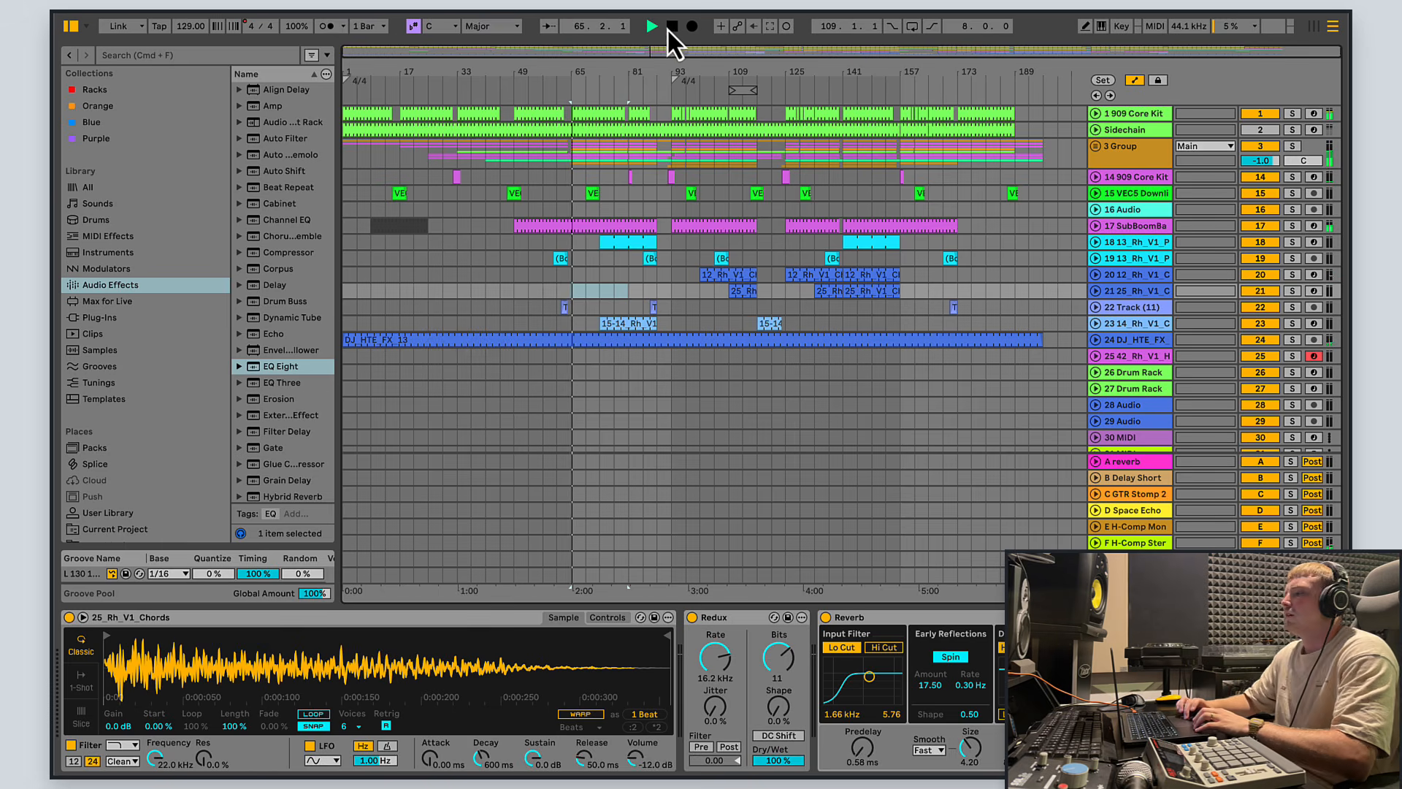
drag(720, 53, 706, 54)
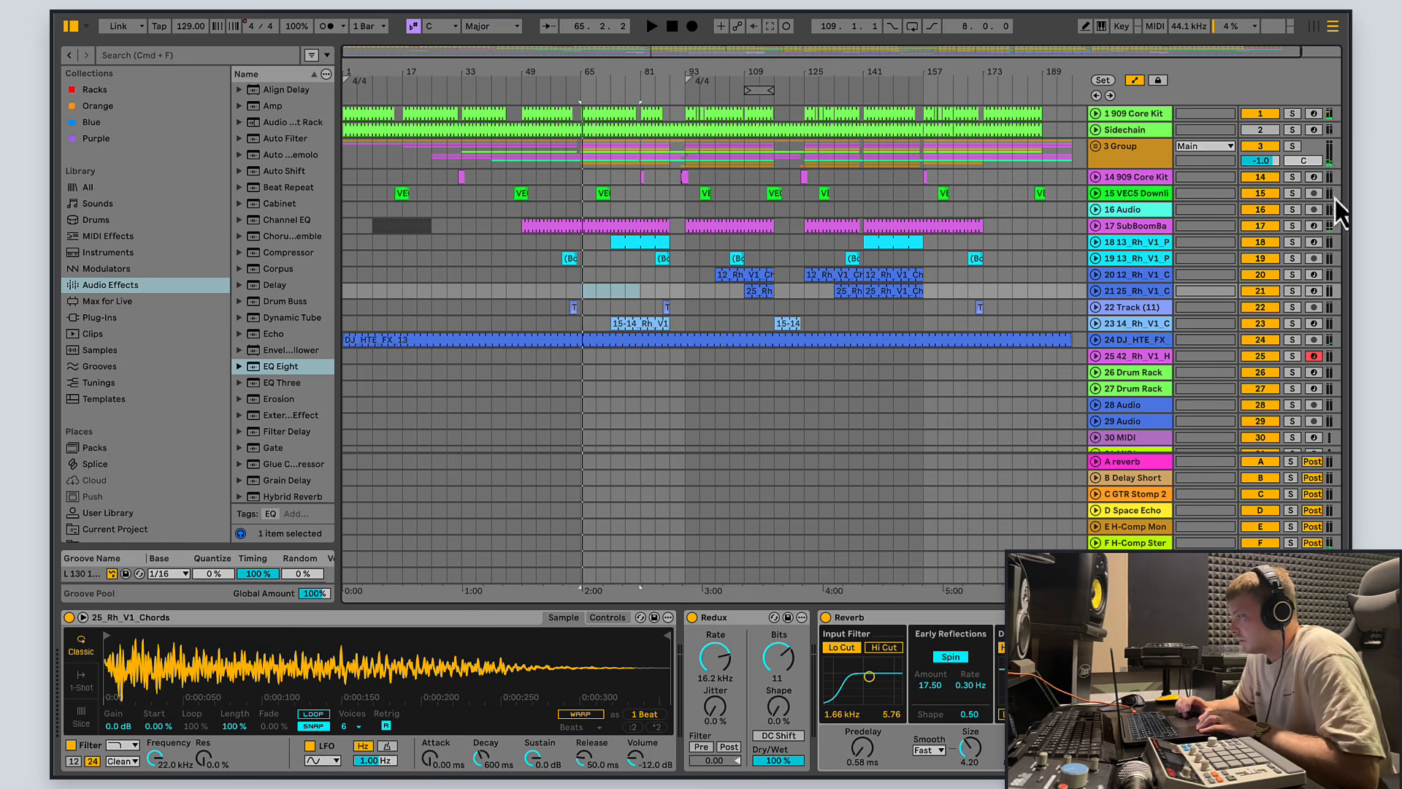
click(1097, 116)
click(1097, 116)
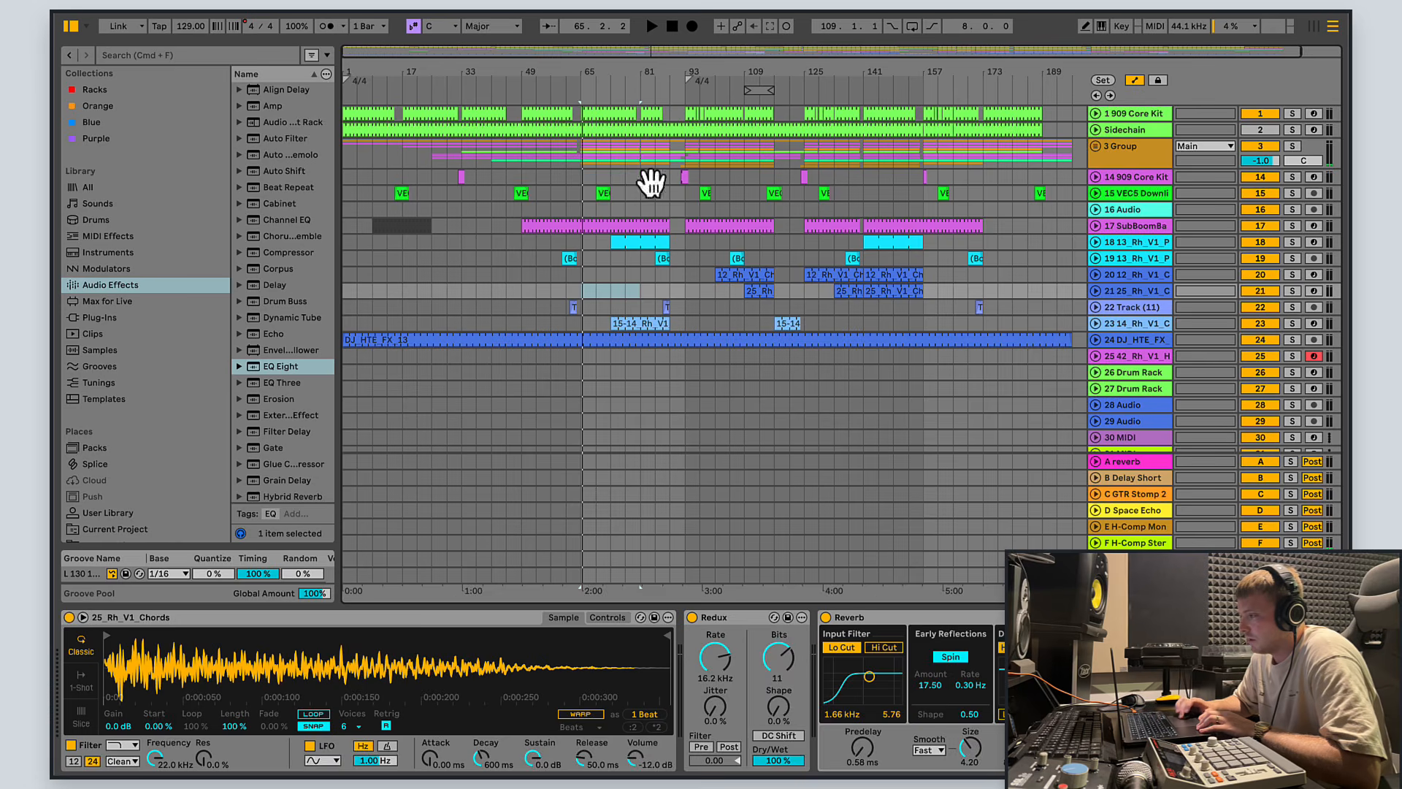
click(574, 144)
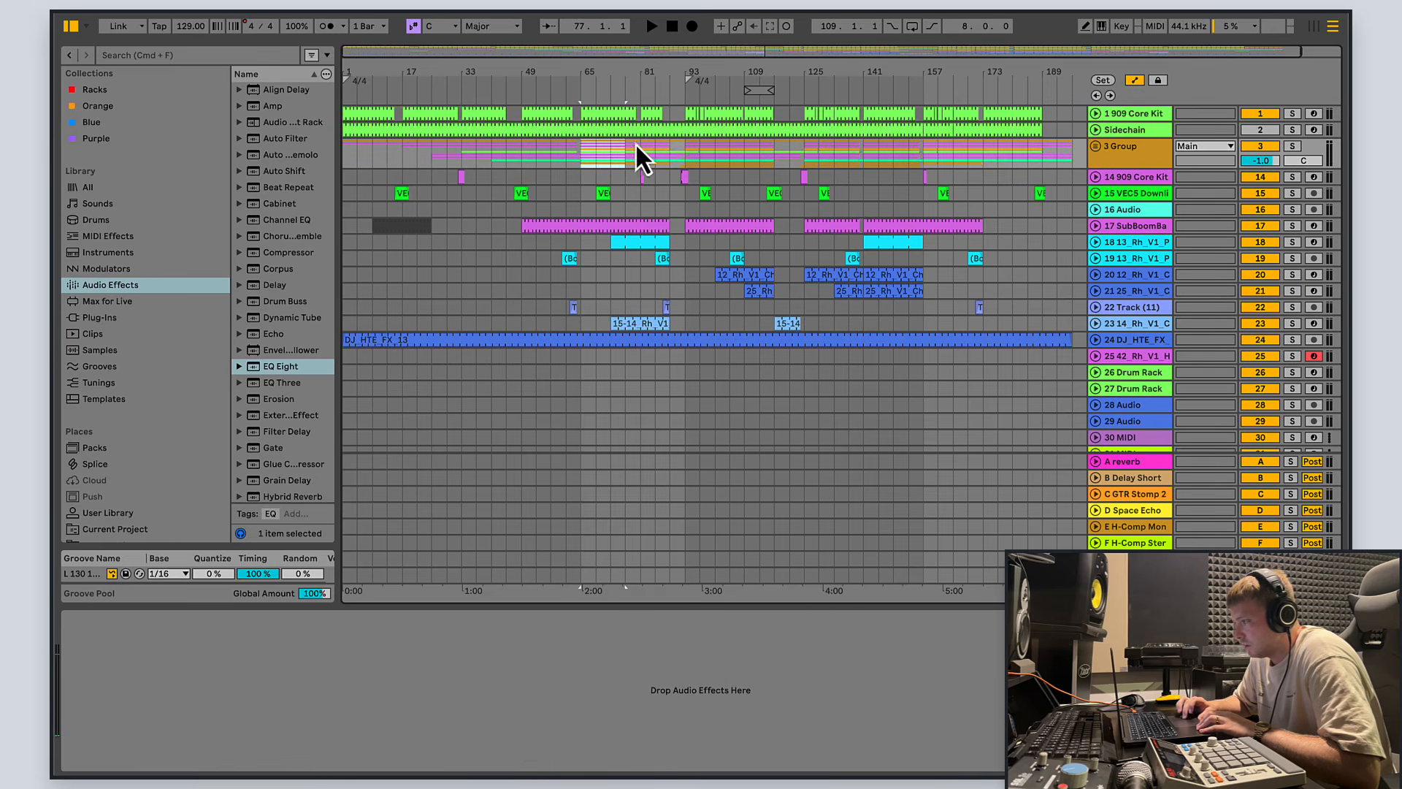
click(685, 151)
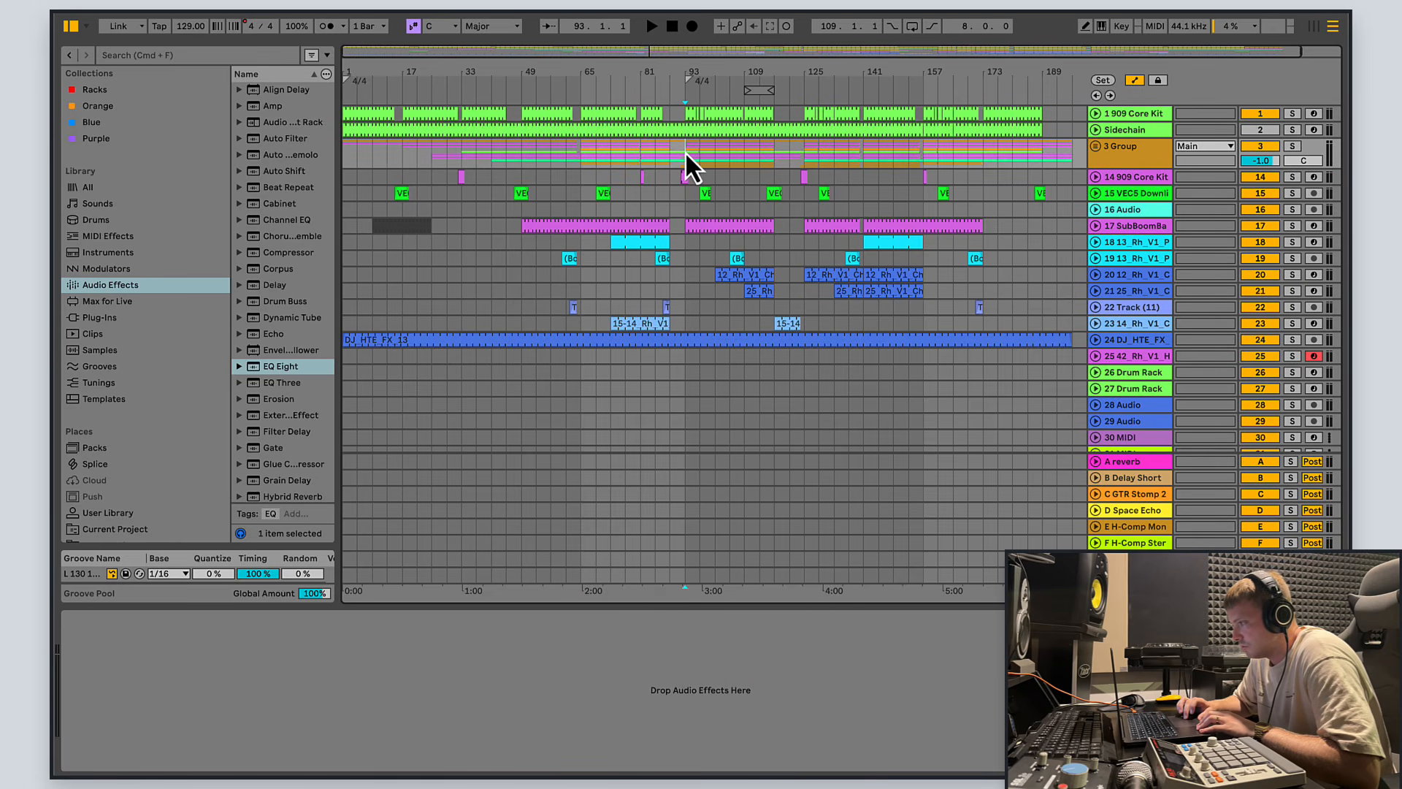
click(581, 157)
click(1095, 147)
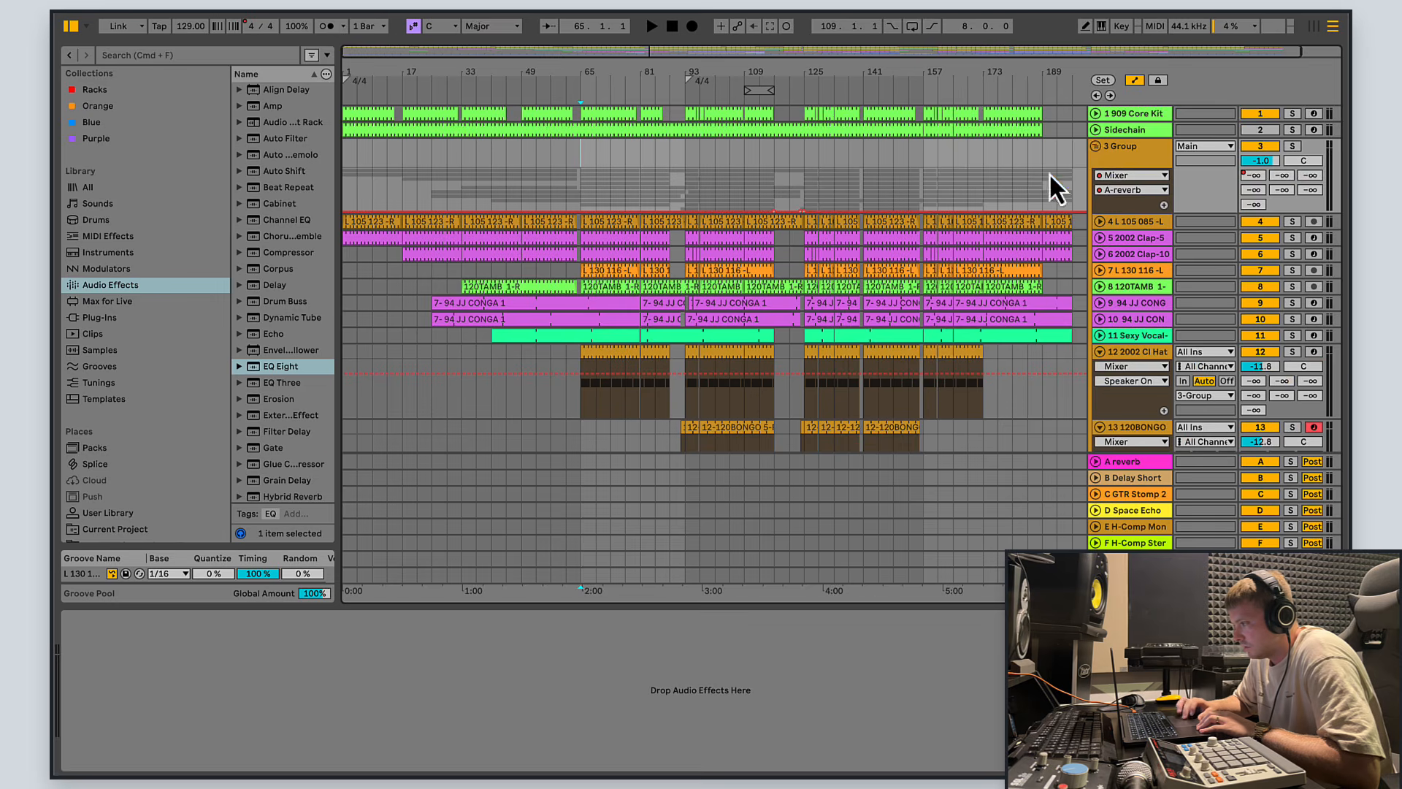
scroll(720, 292, down, 5)
scroll(729, 303, left, 2)
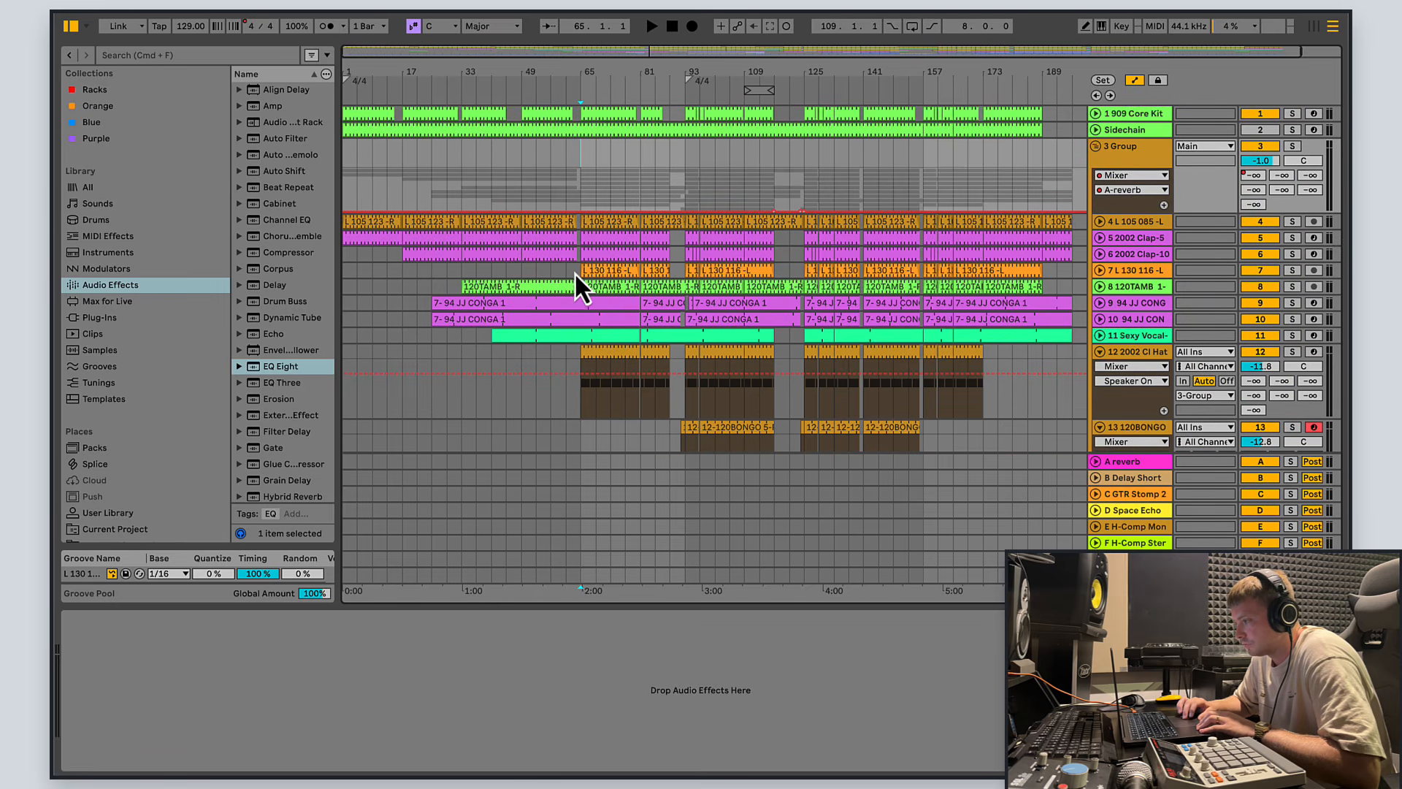
Step: Set a 16-bar arrangement loop starting at bar 49 and start looped playback
drag(570, 270, 522, 270)
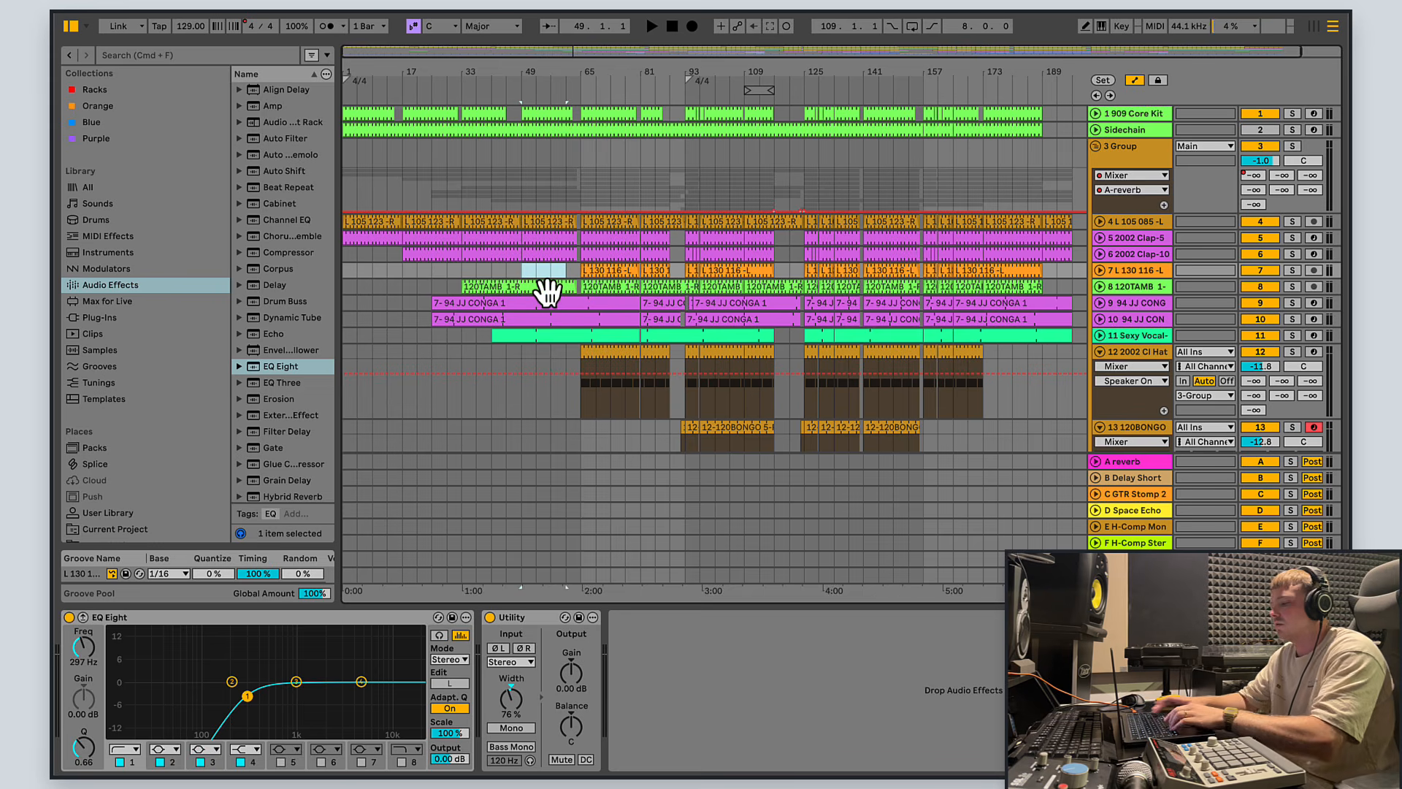
key(super+l)
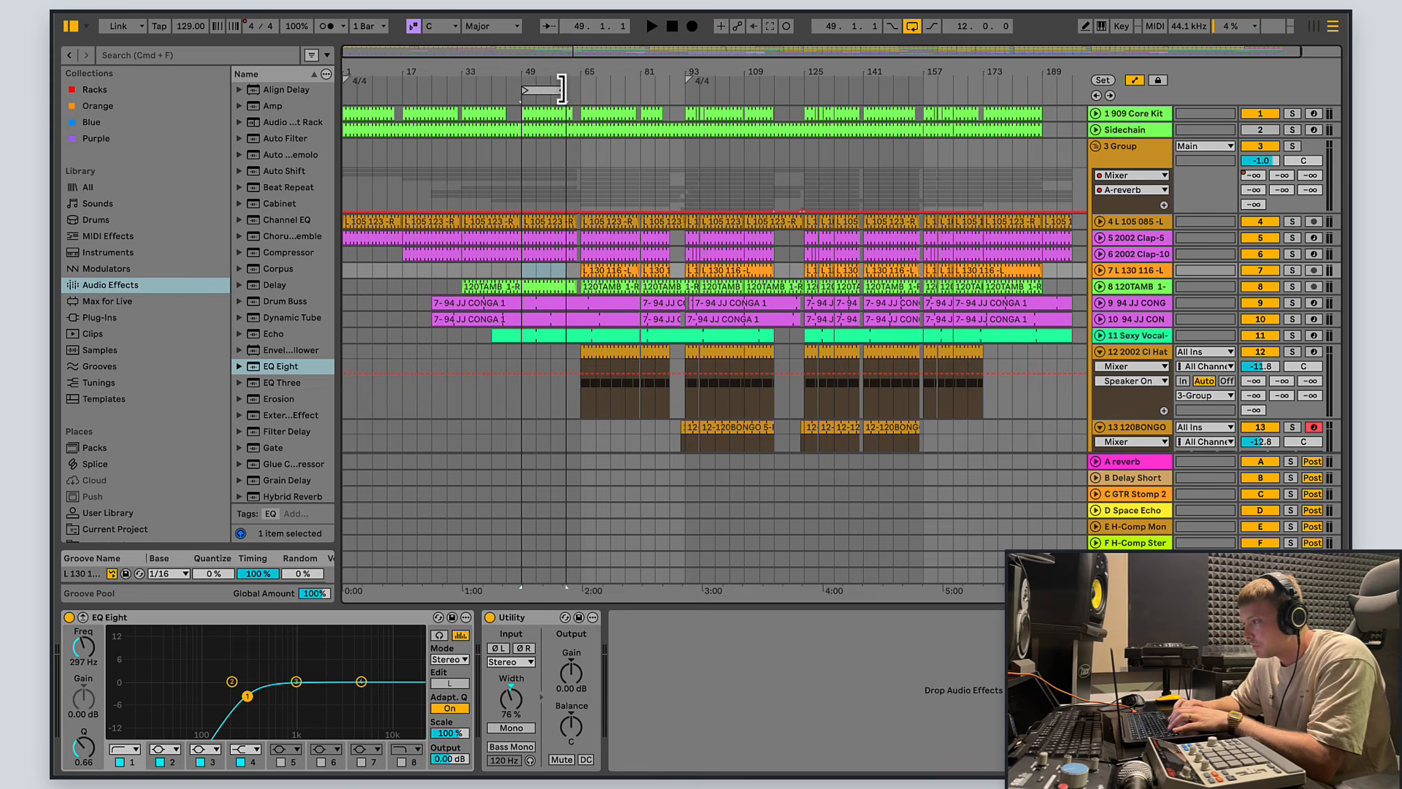
drag(567, 90, 556, 52)
key(space)
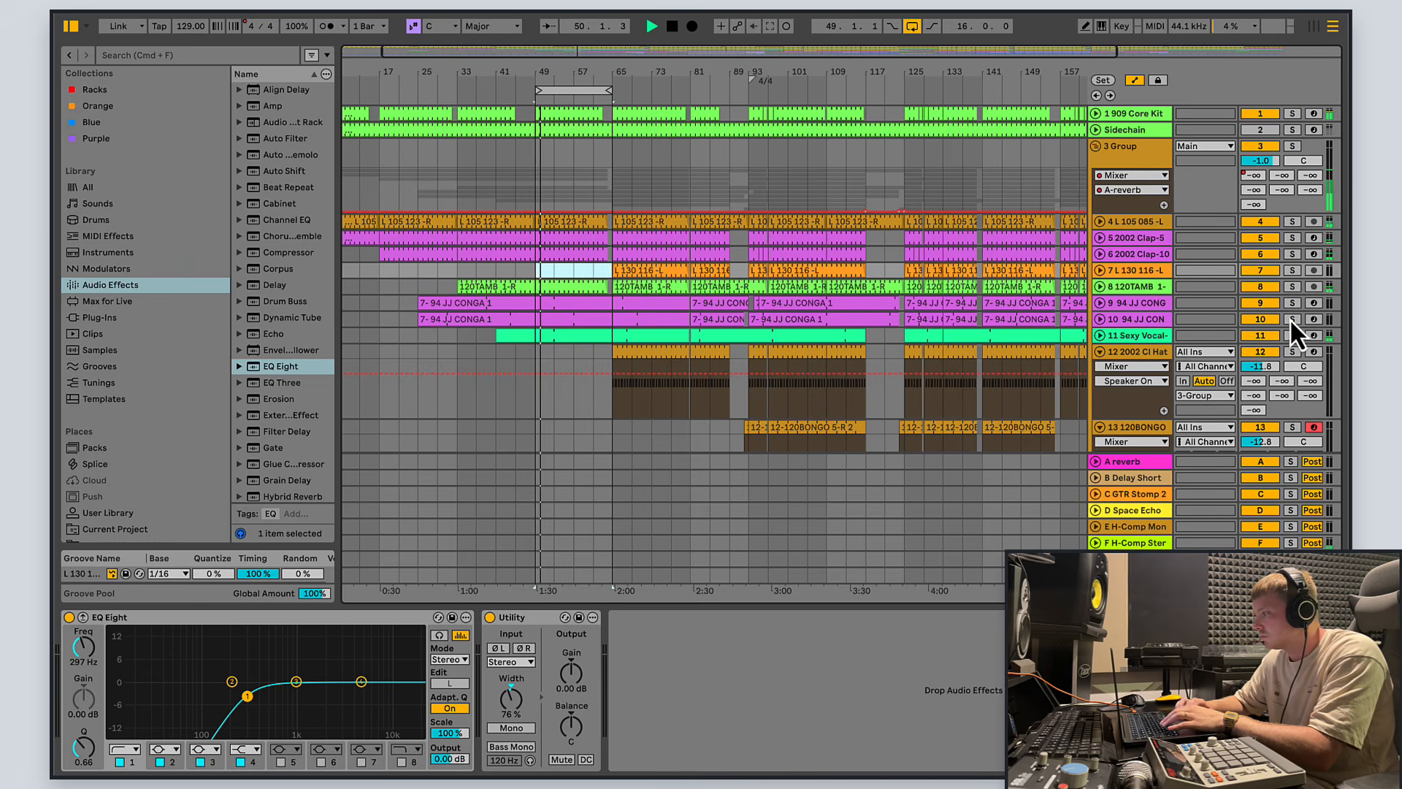
Step: Fold 3 Group and mute the SubBoomBa bass track
scroll(1263, 335, down, 2)
click(1095, 112)
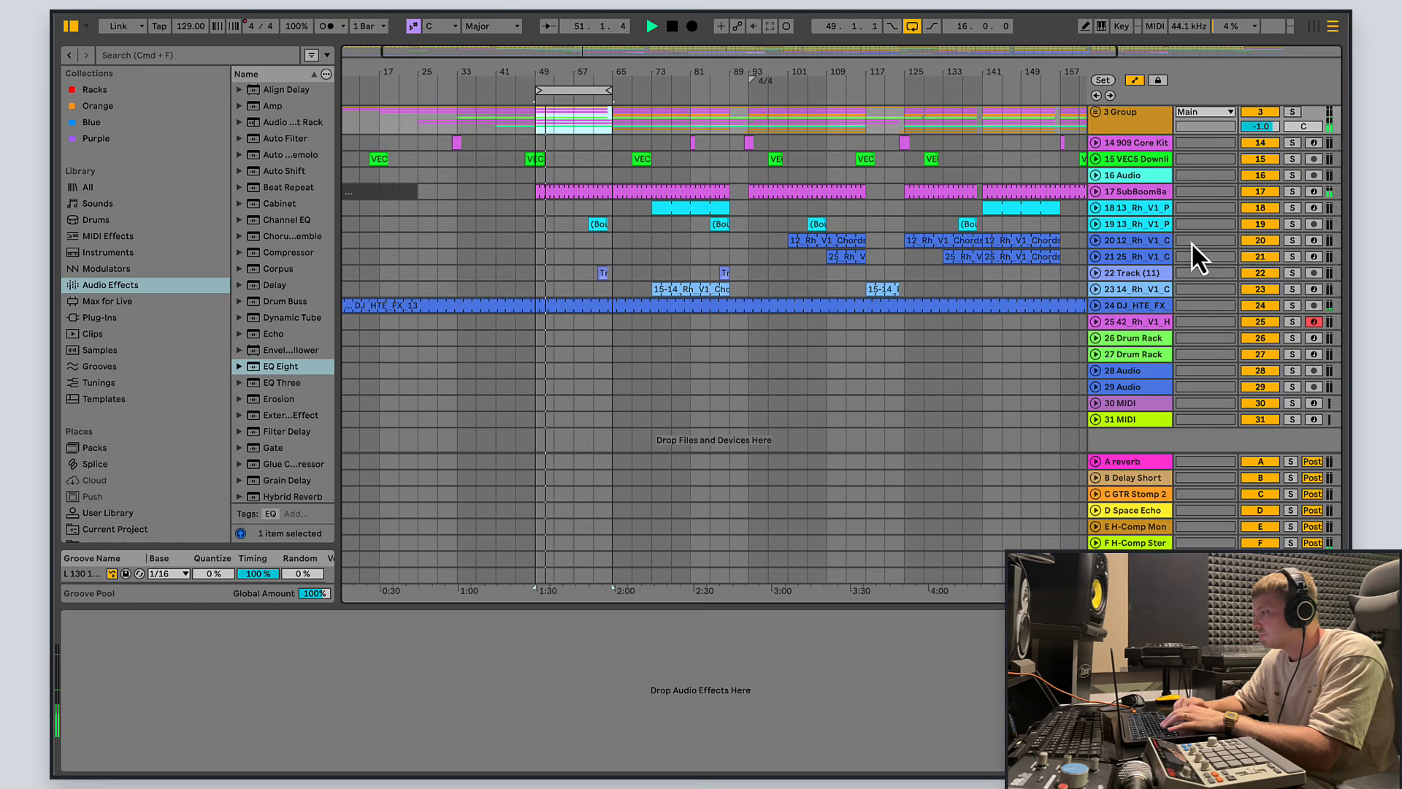
scroll(1198, 193, up, 2)
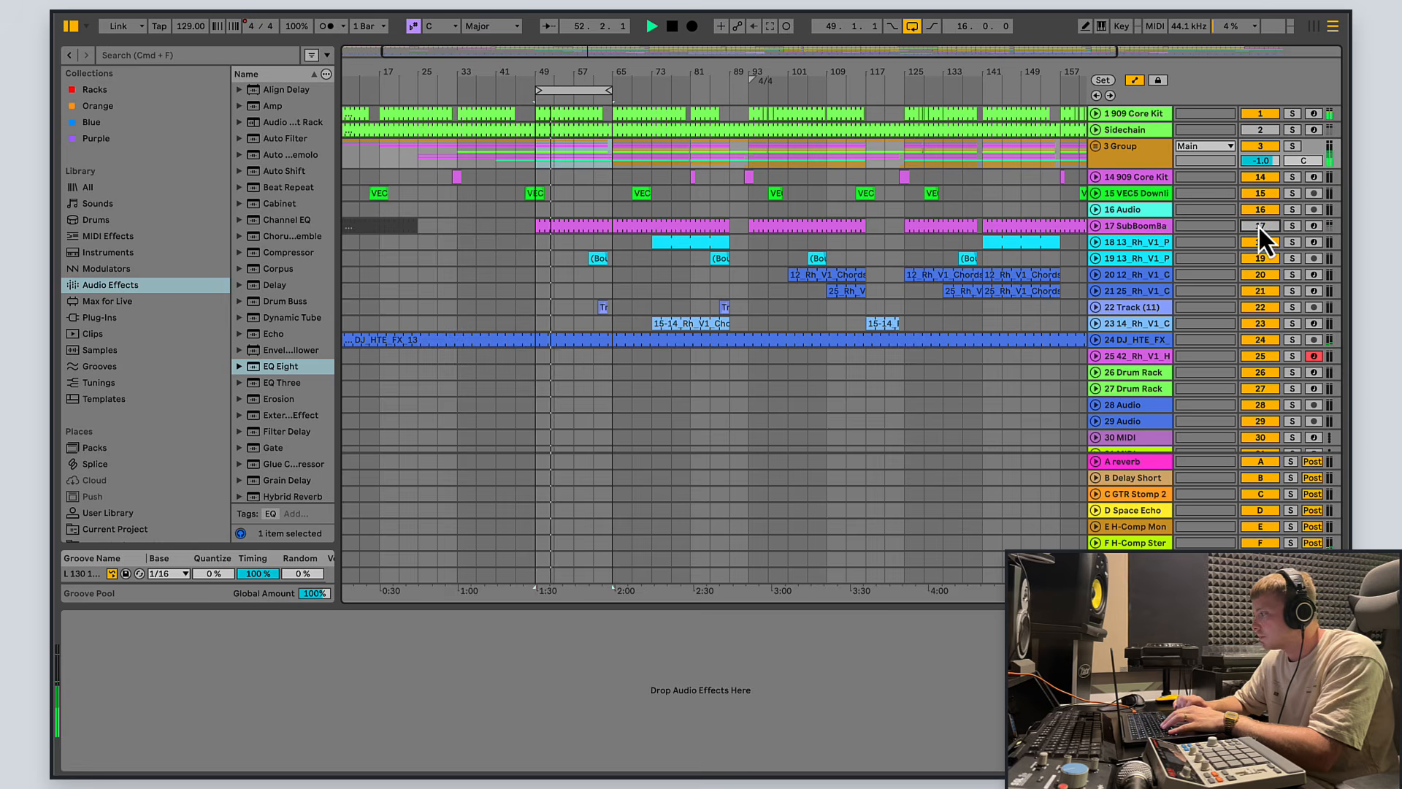
Step: Unfold the 909 Core Kit track and compare its sound with Drum Buss bypassed and enabled
click(1096, 113)
click(1129, 113)
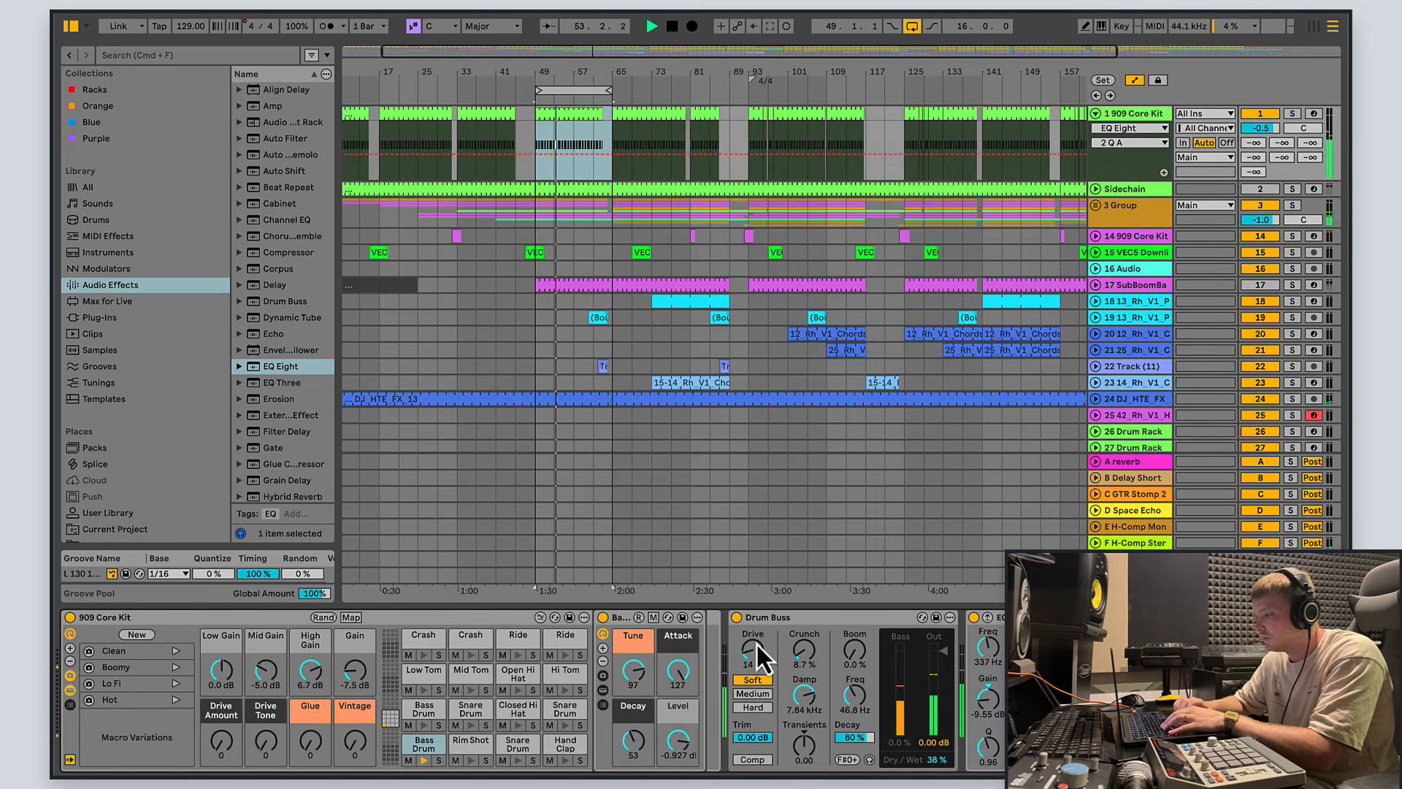
scroll(855, 692, right, 3)
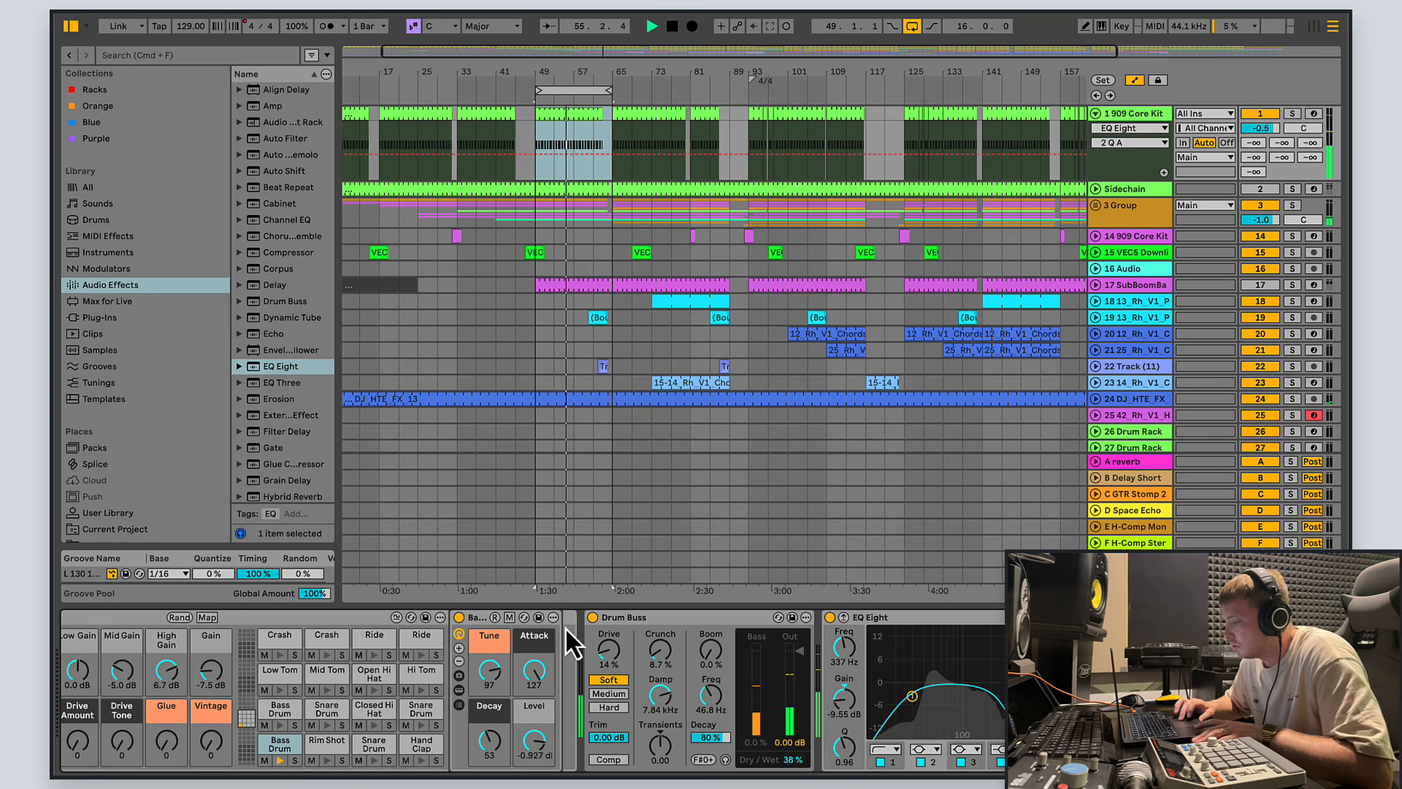
click(592, 618)
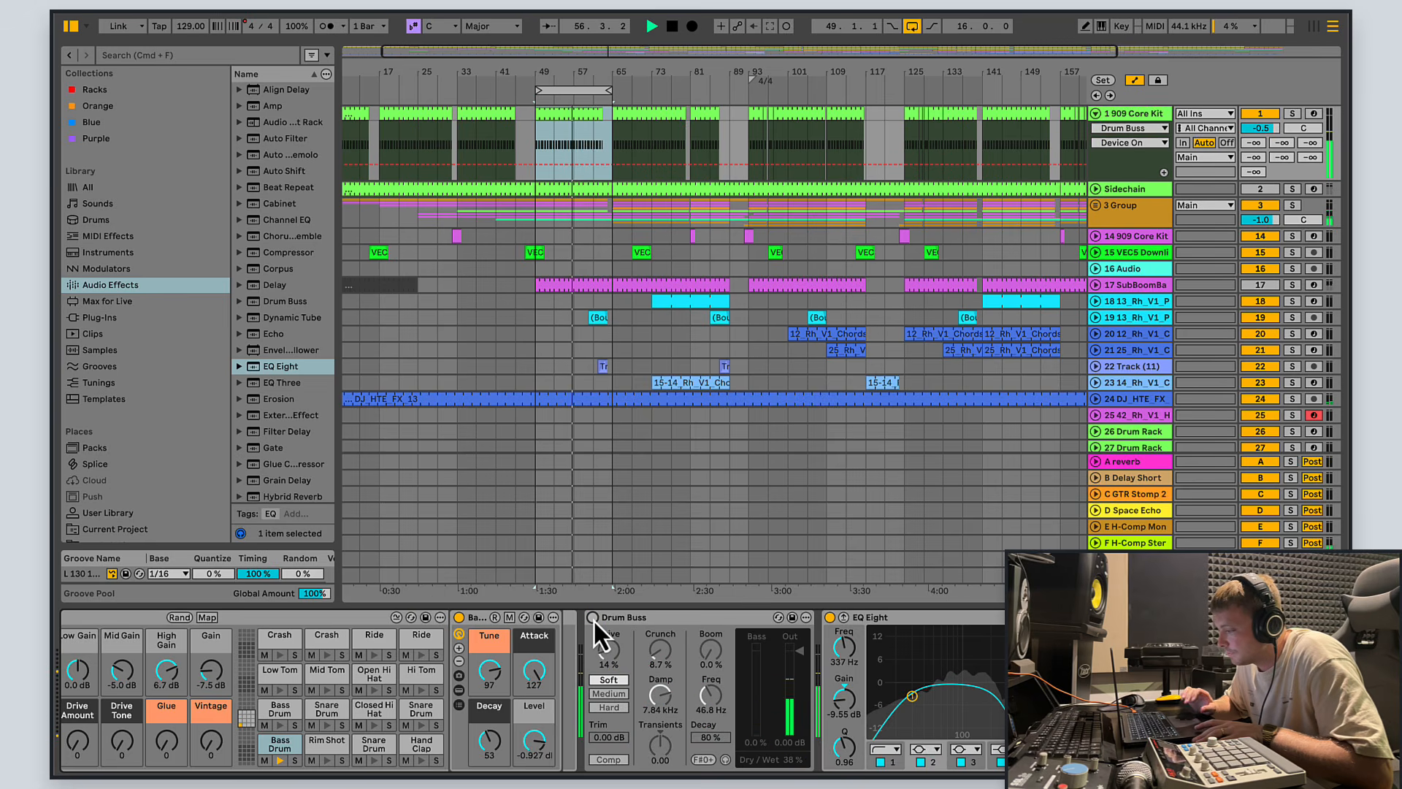
click(593, 618)
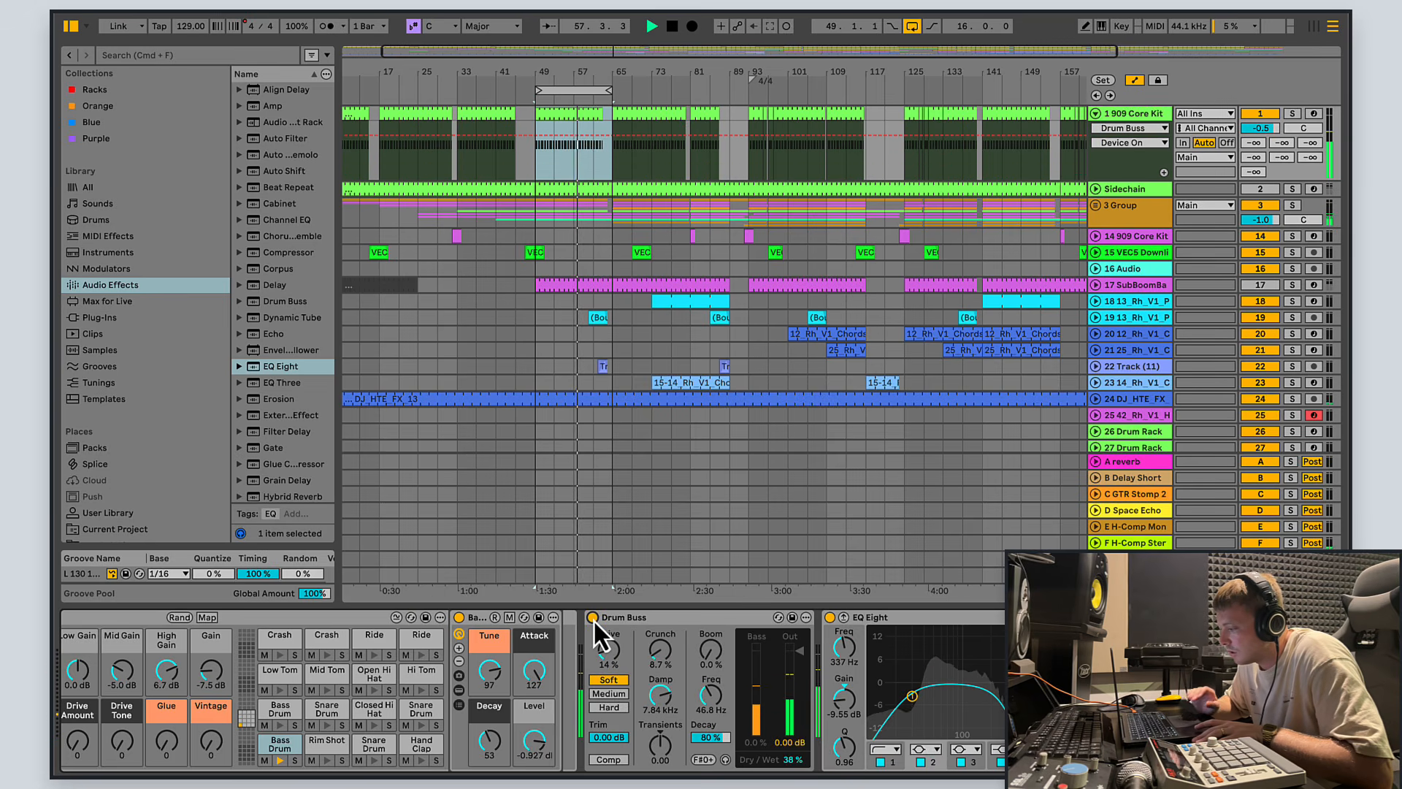
click(592, 618)
click(592, 618)
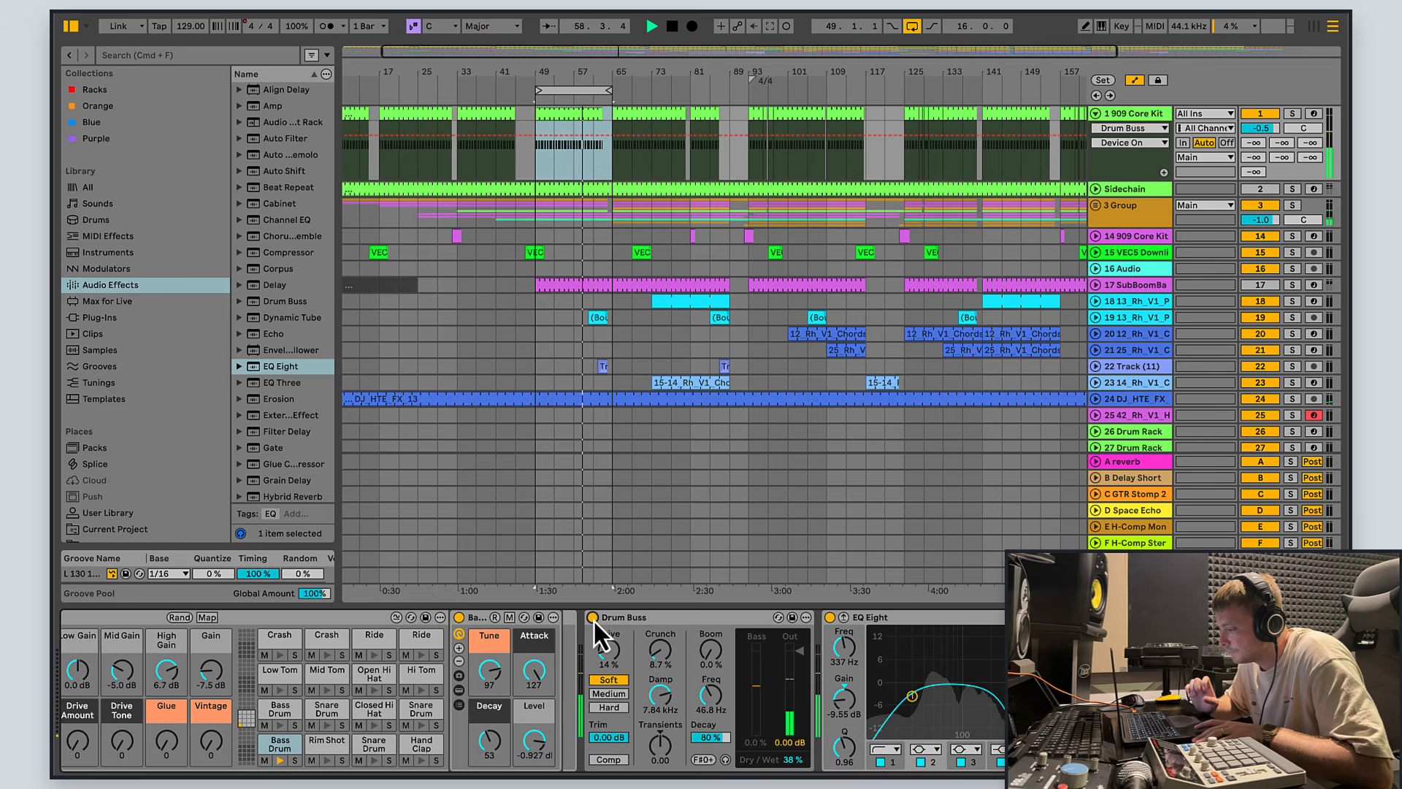
scroll(963, 720, right, 5)
scroll(958, 706, left, 6)
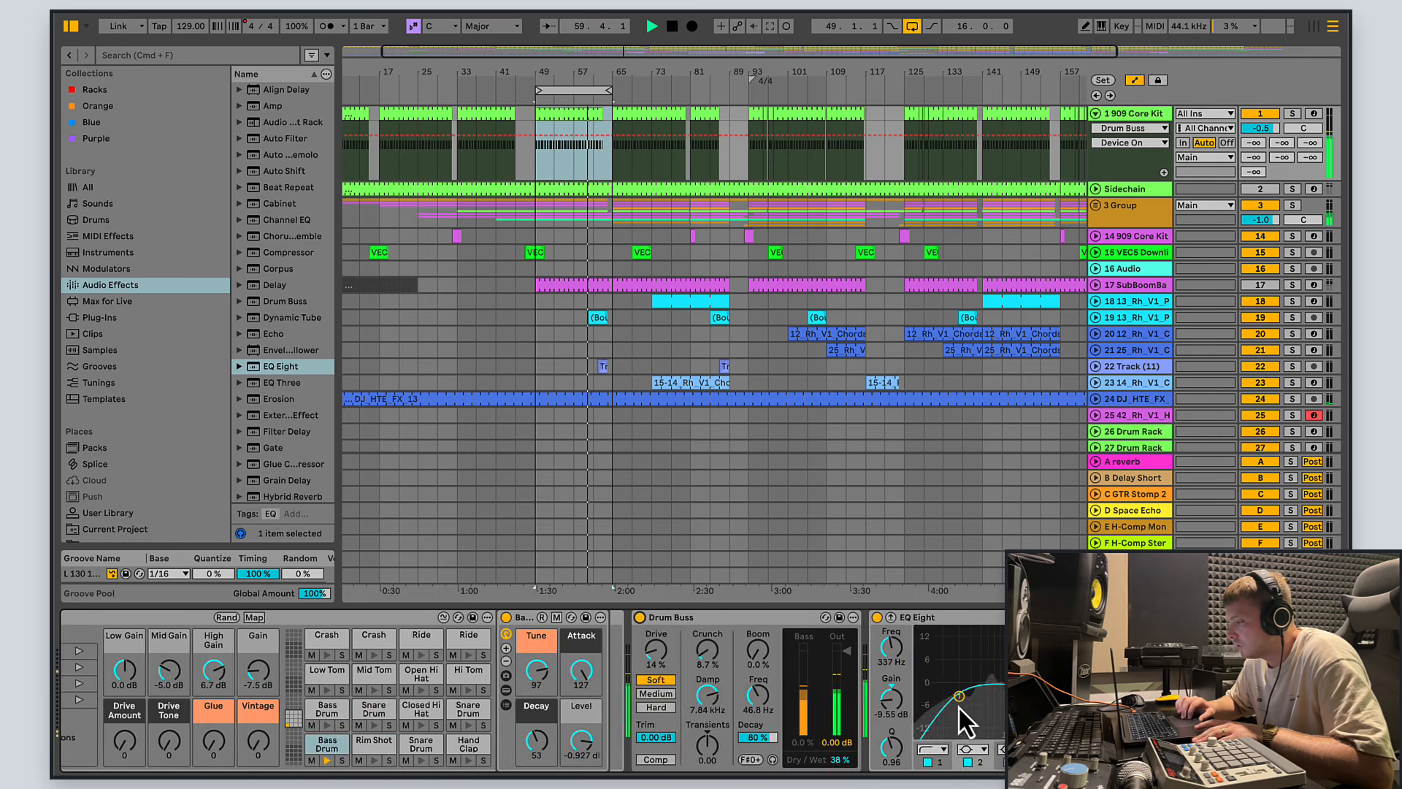
Step: Add a Utility device to the 909 Core Kit track and switch it to Mono
scroll(288, 446, down, 10)
scroll(288, 444, down, 1)
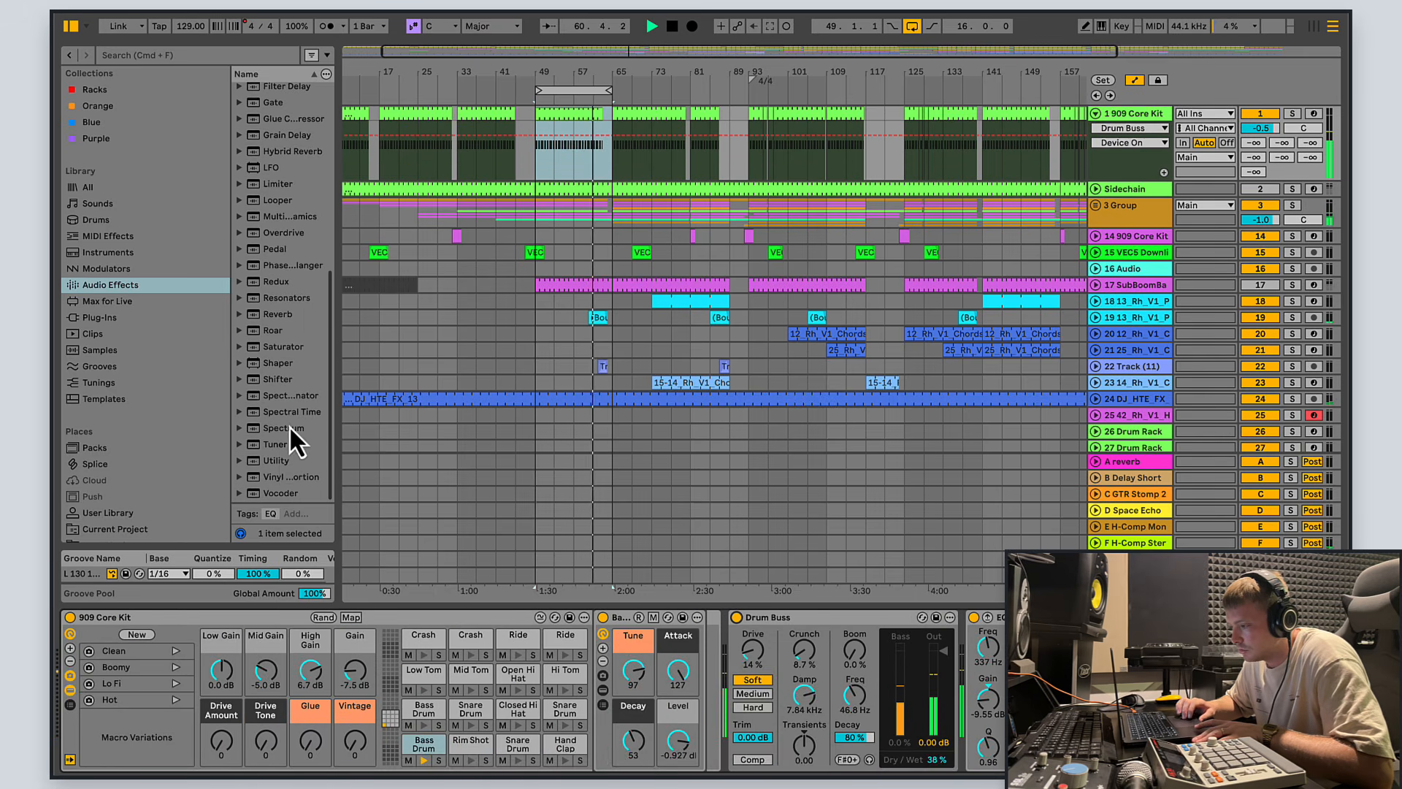
double_click(279, 459)
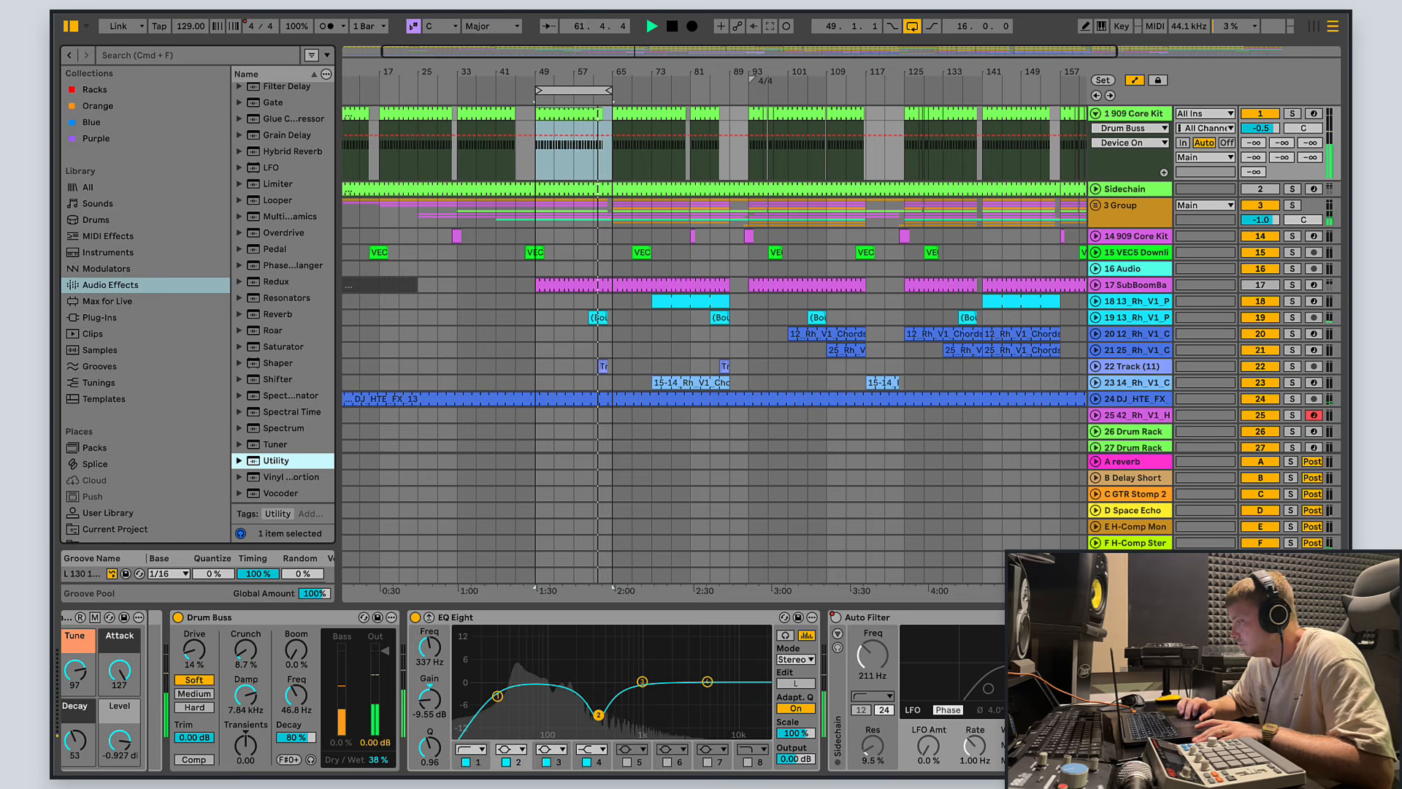
Step: Restart playback from bar 49, solo the L 105 085 -L track in 3 Group and inspect its L 105 123 -R clip
click(665, 29)
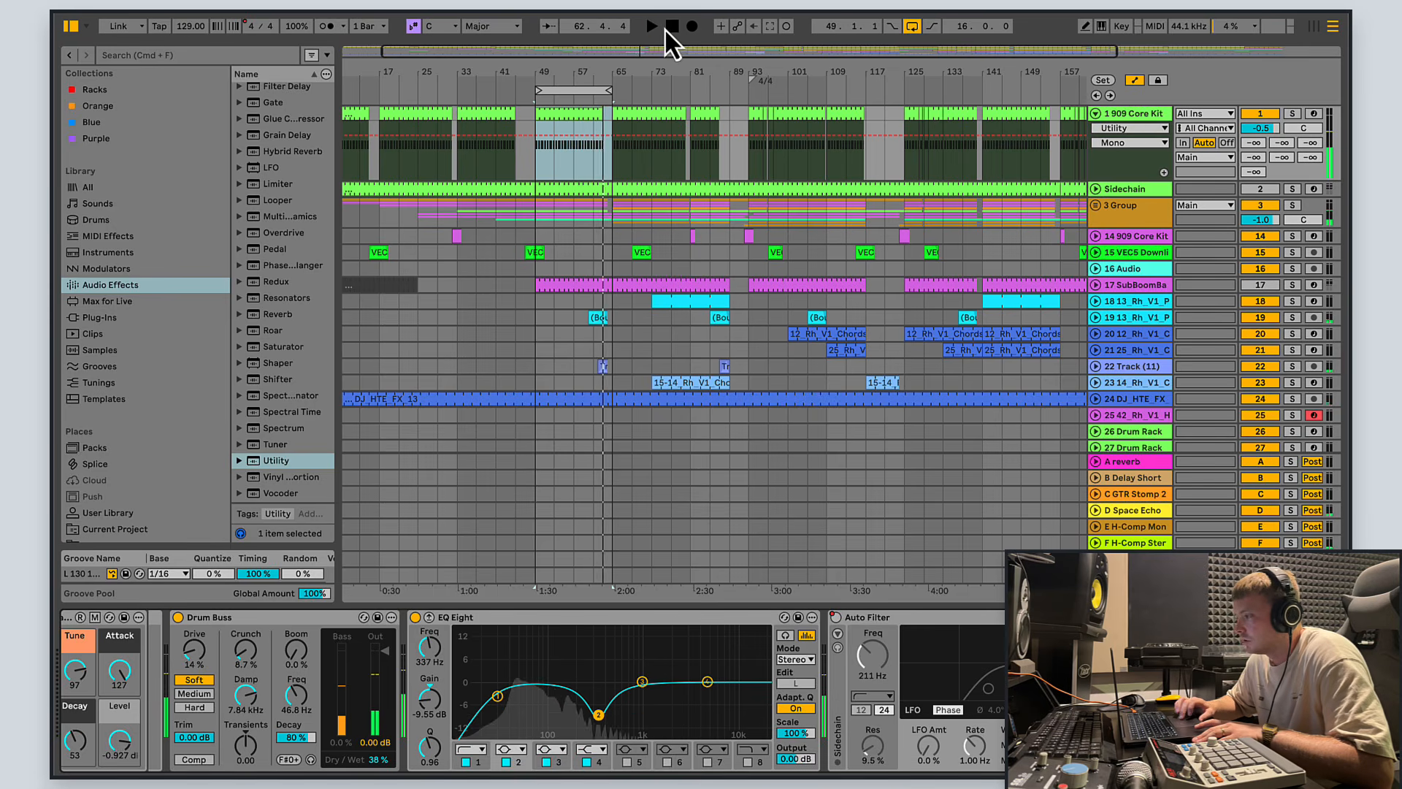
click(533, 219)
key(space)
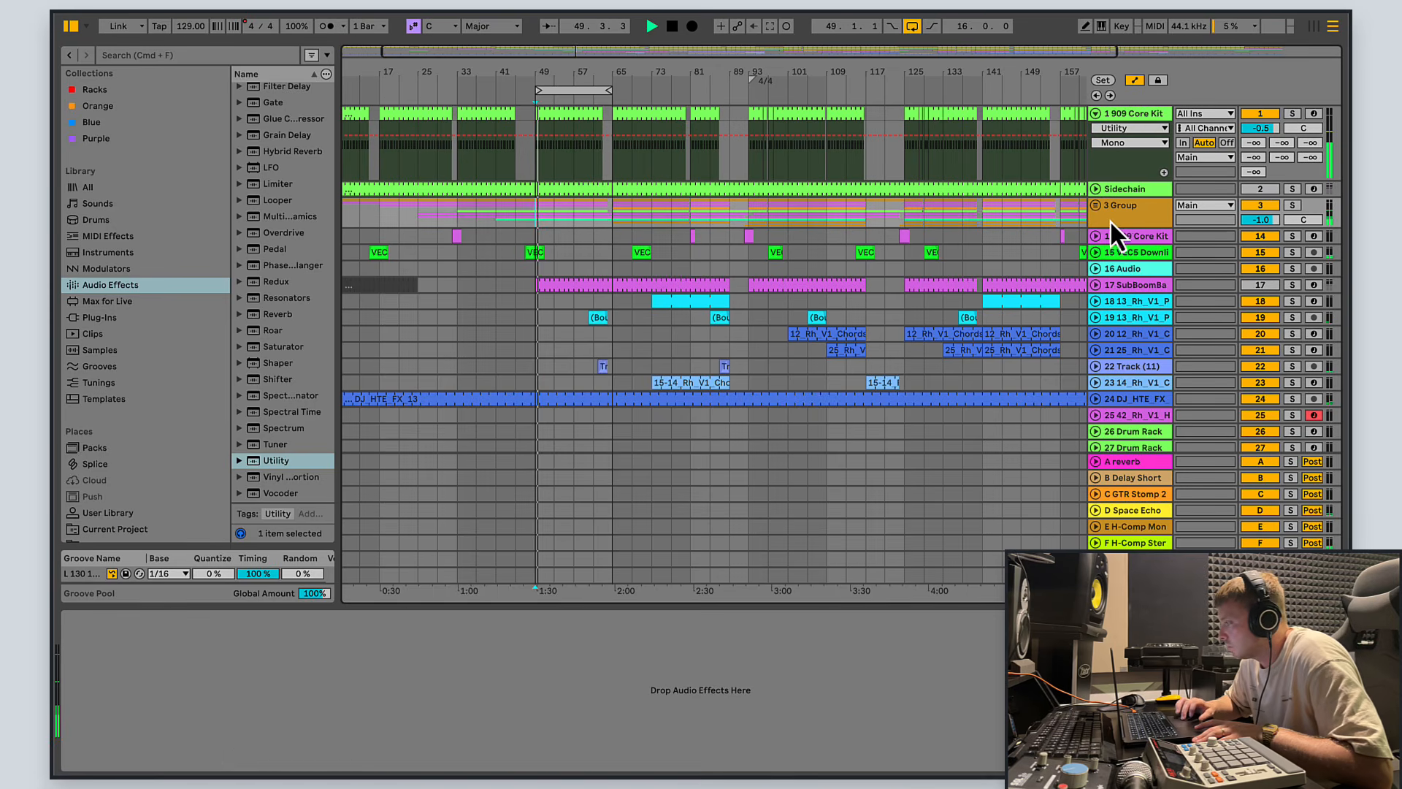
click(1096, 206)
click(1291, 281)
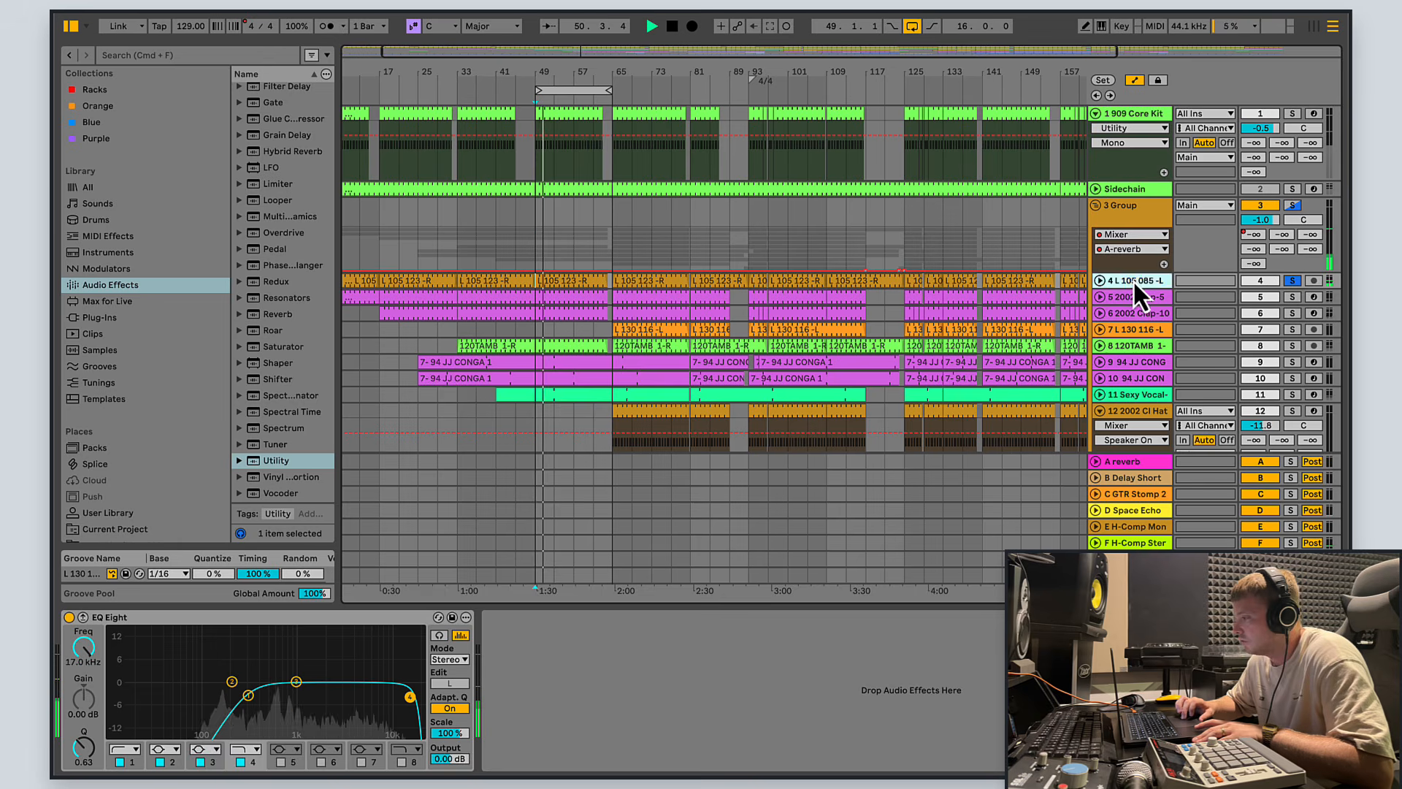
click(542, 283)
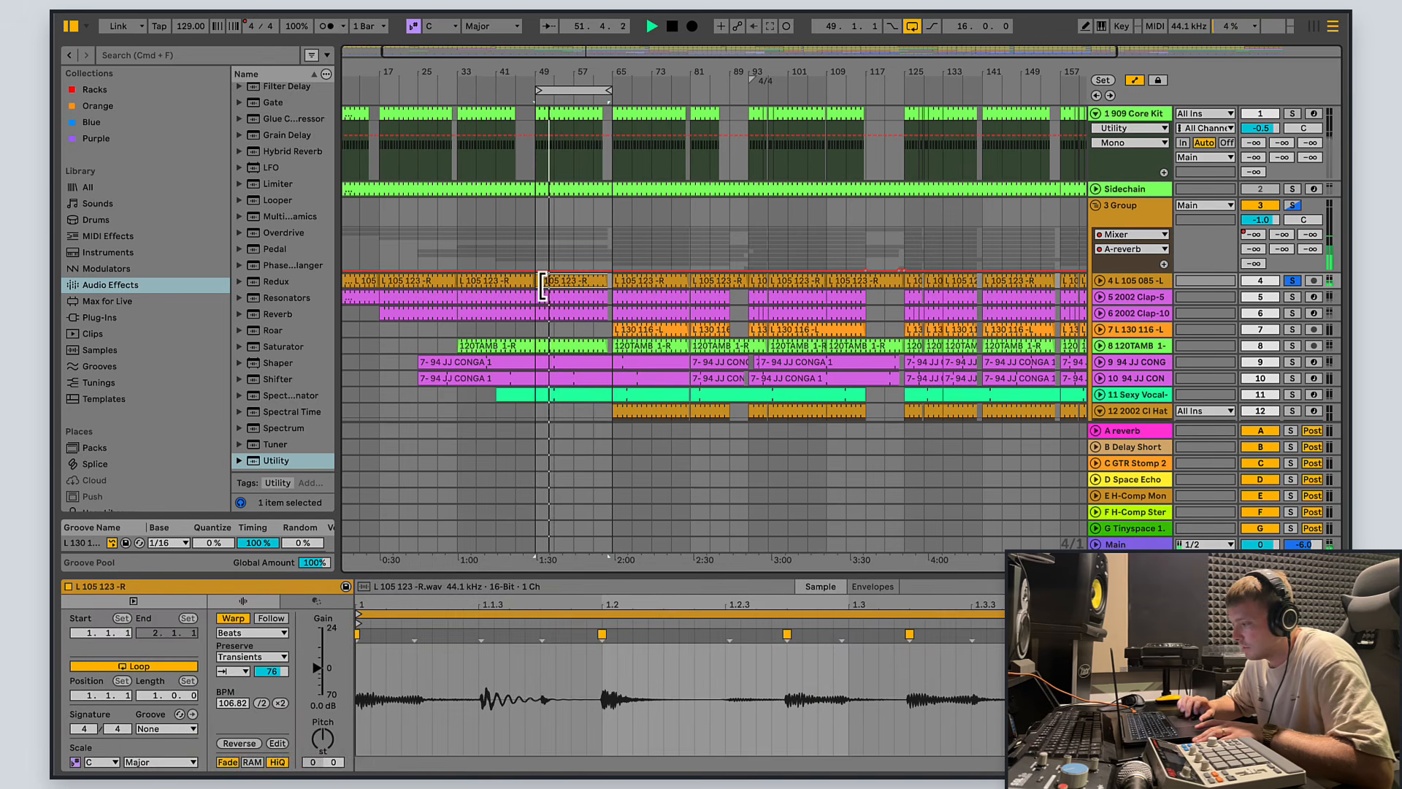
mouse_move(676, 571)
mouse_down()
mouse_move(694, 407)
mouse_move(656, 582)
mouse_up()
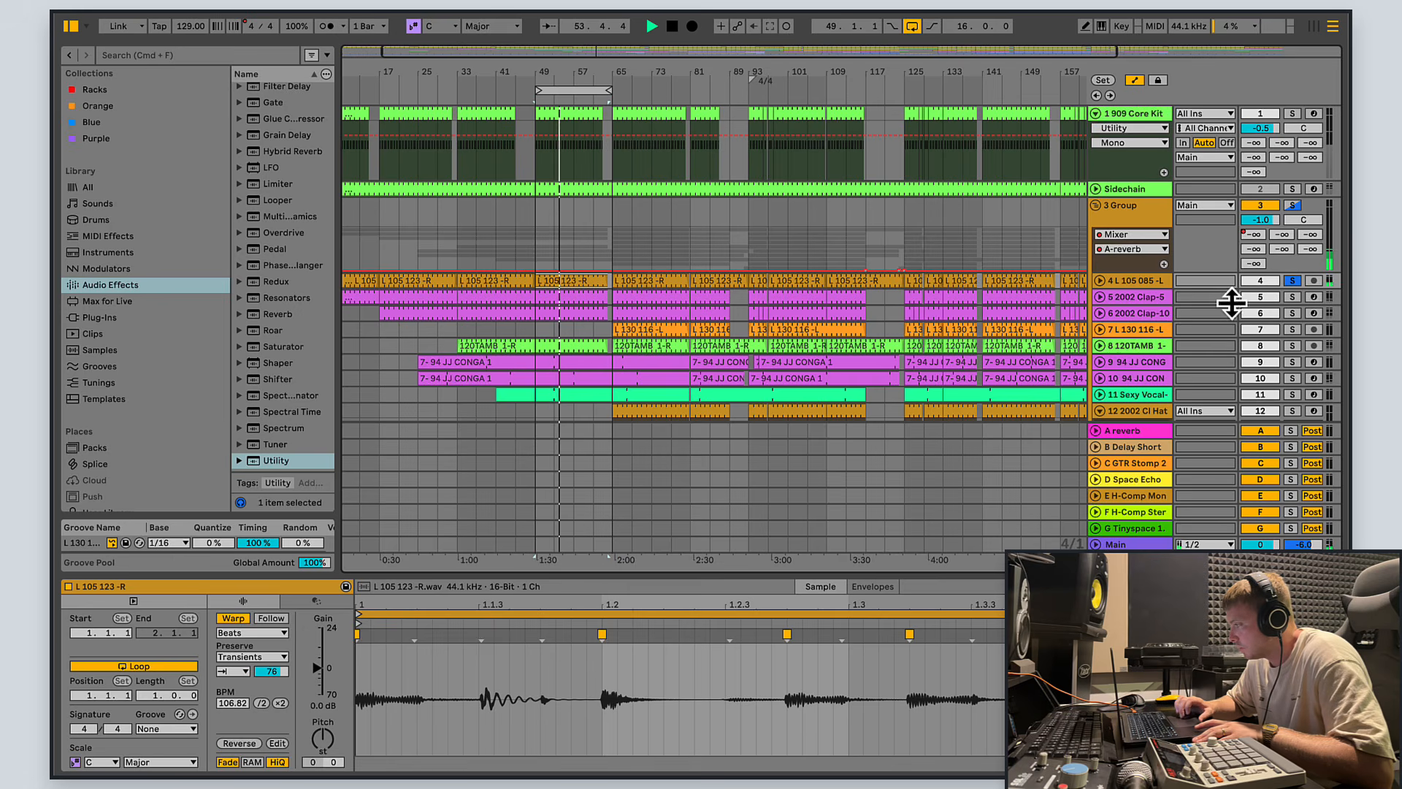
Step: Solo the 2002 Clap-5 track and check its sampler, EQ Eight and Tinyspace settings
click(1294, 297)
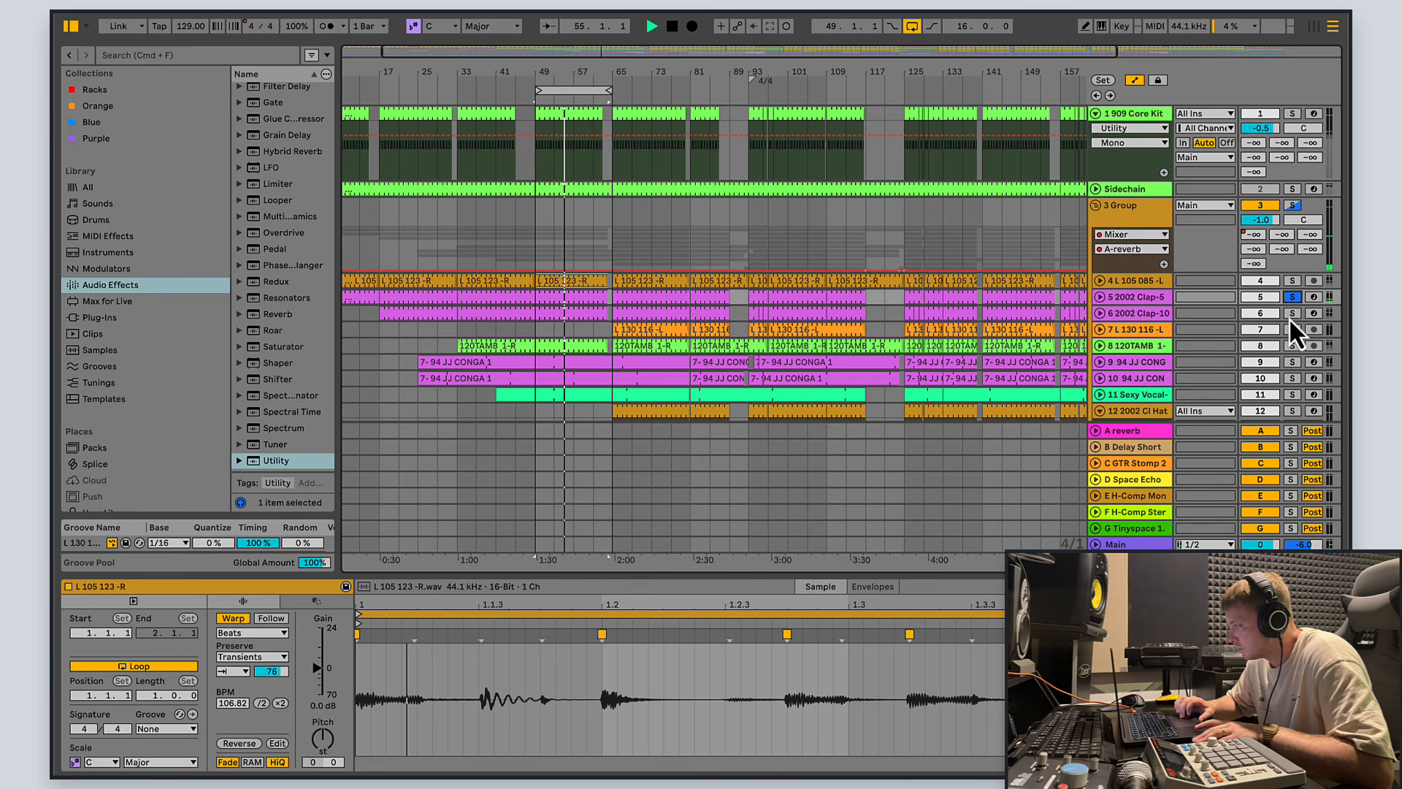
click(1289, 316)
click(1290, 297)
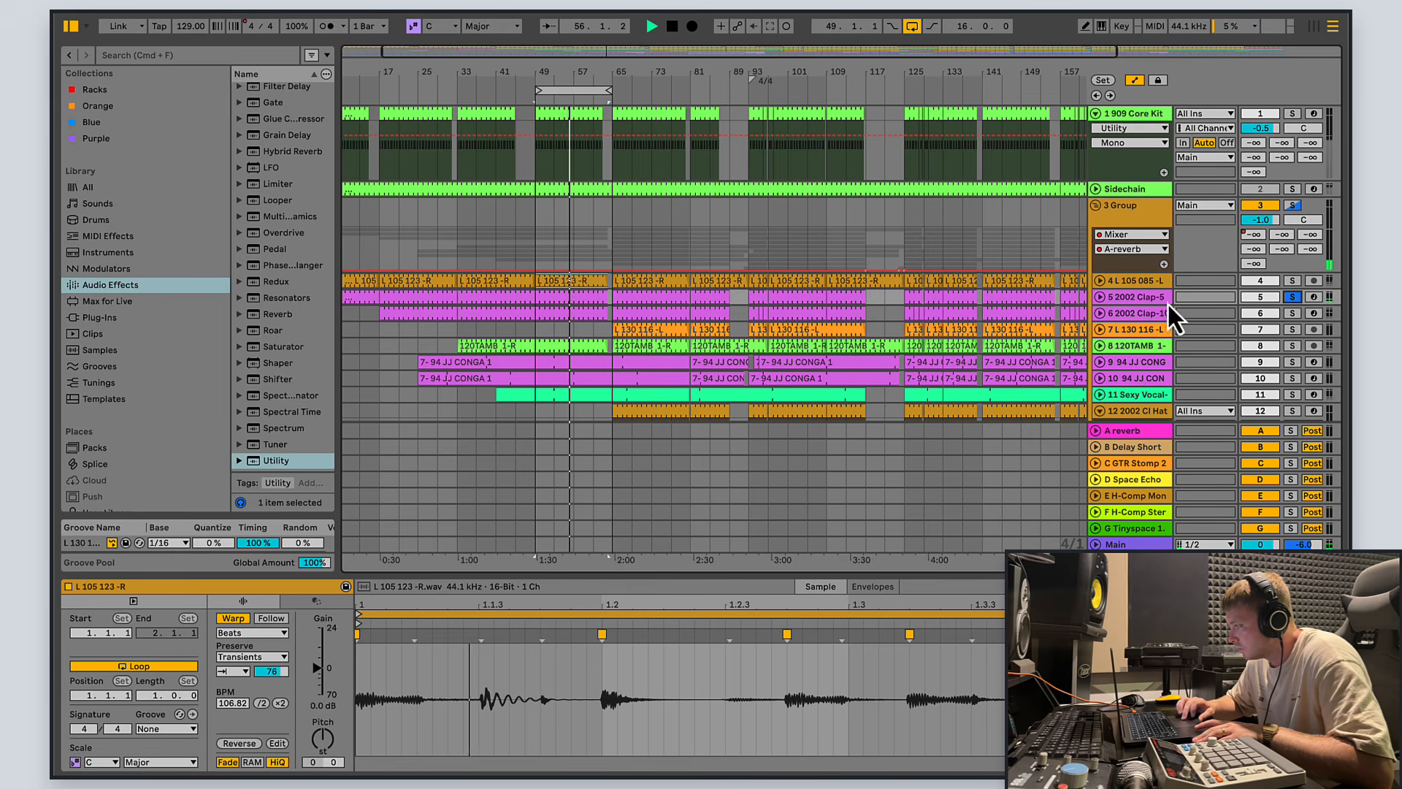
click(1141, 300)
scroll(723, 690, right, 3)
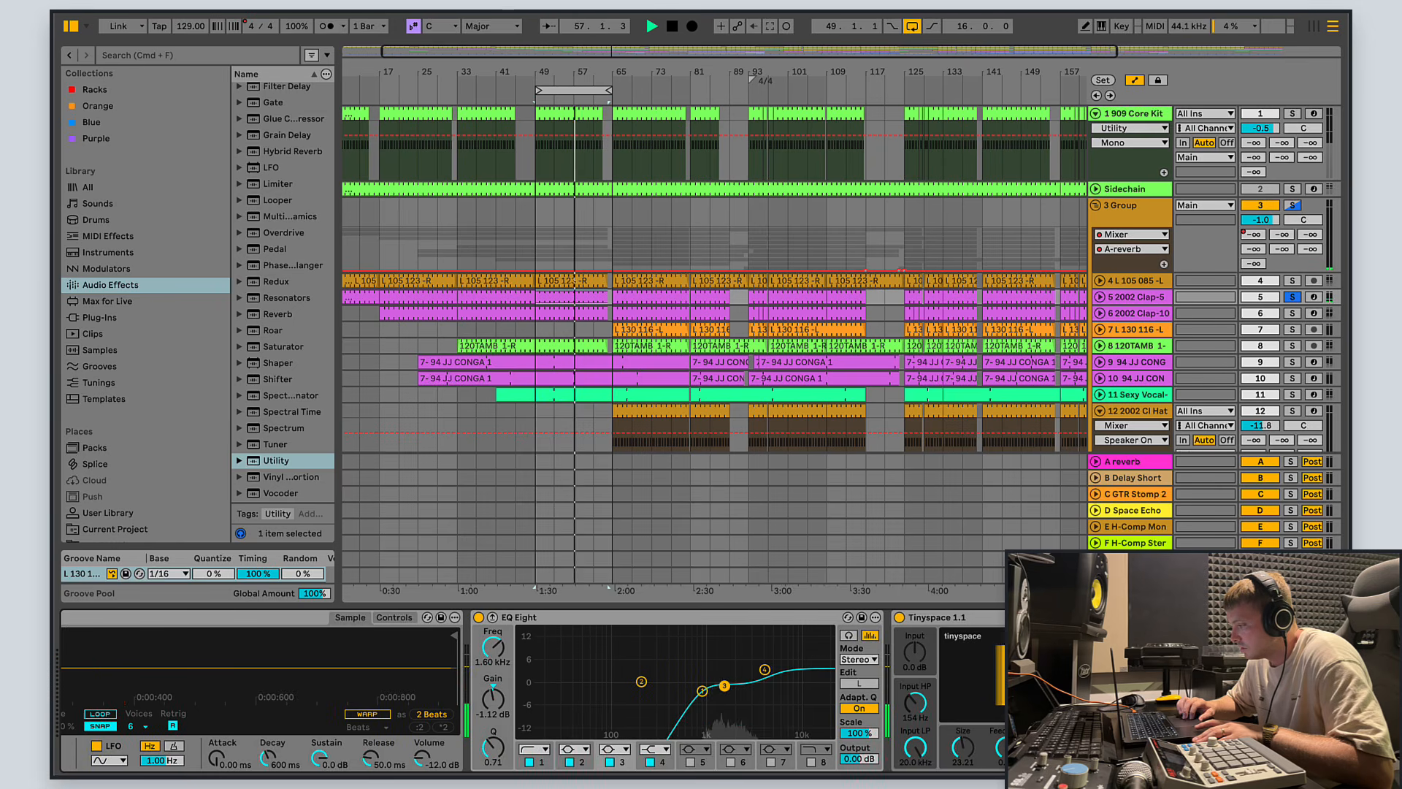
scroll(533, 690, left, 4)
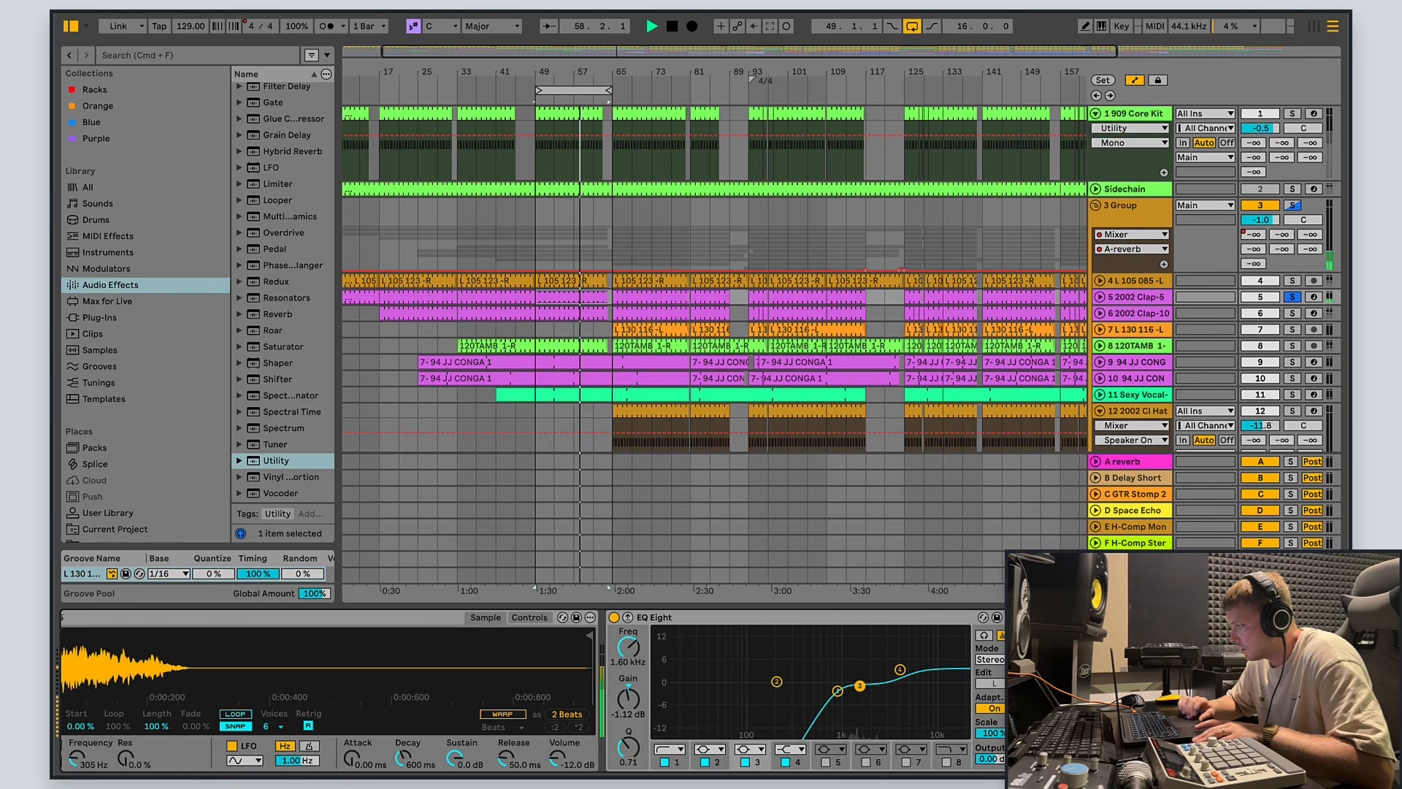
Step: Solo the 2002 Clap-10 track, compare it with Tinyspace bypassed and enabled, and clear the solo
click(1293, 312)
click(1112, 313)
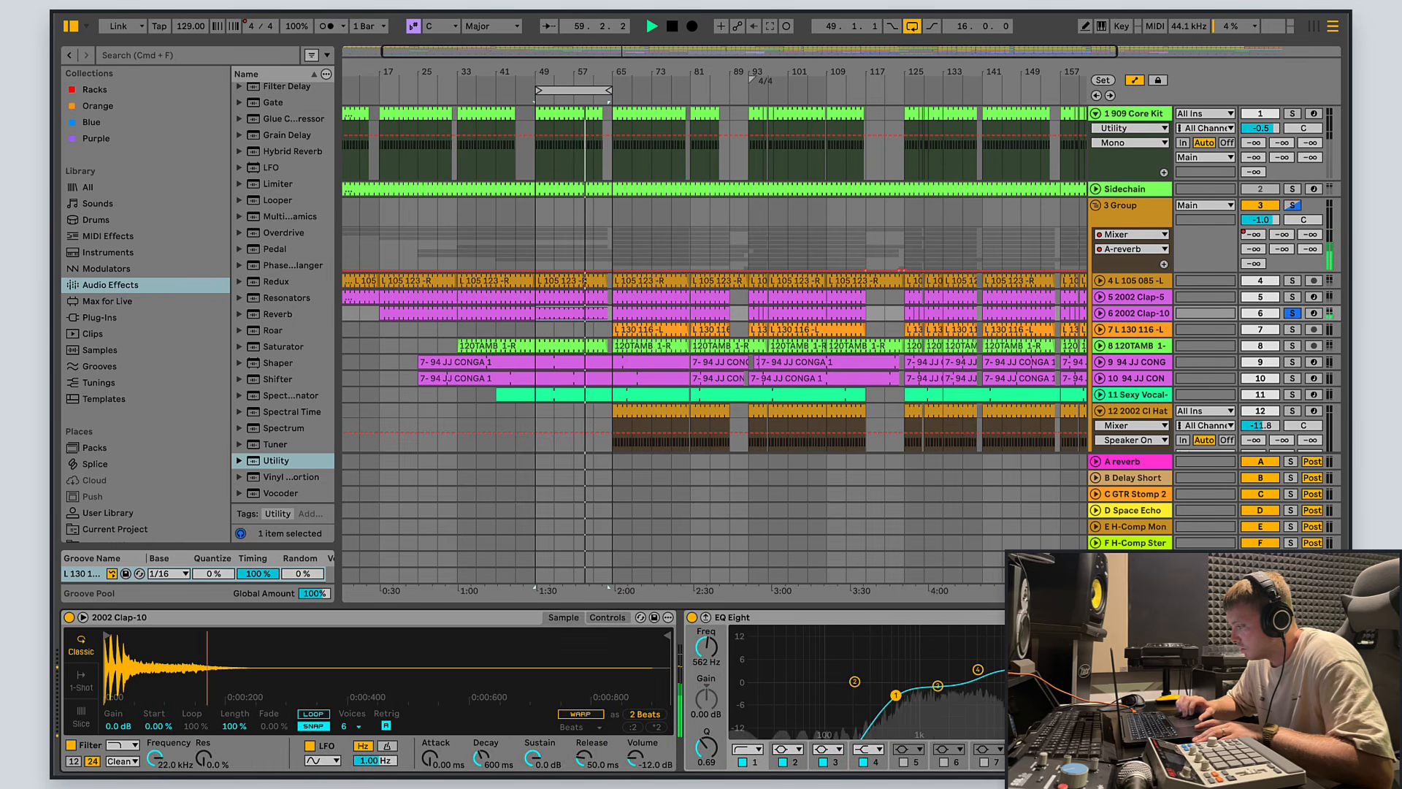
scroll(672, 690, right, 3)
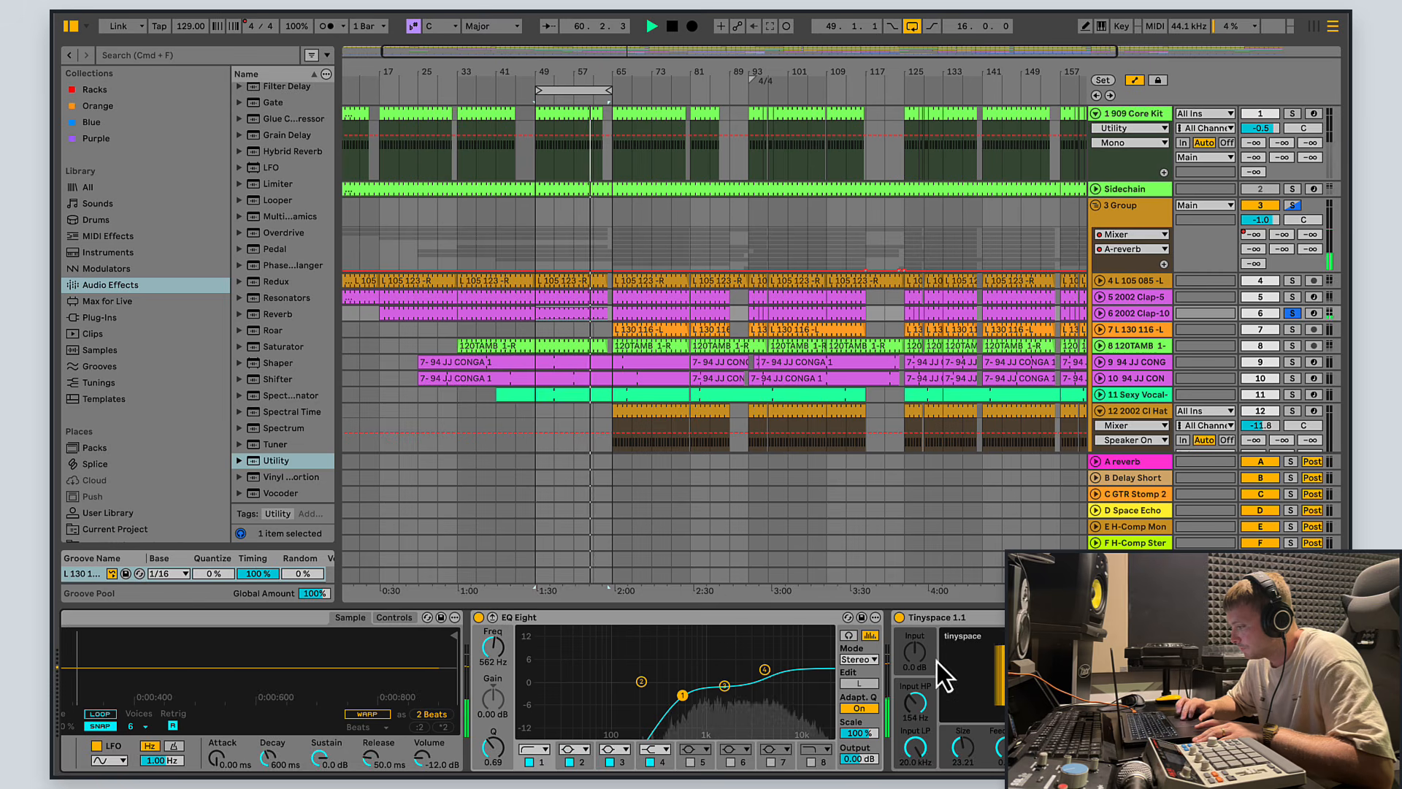
click(900, 618)
click(900, 618)
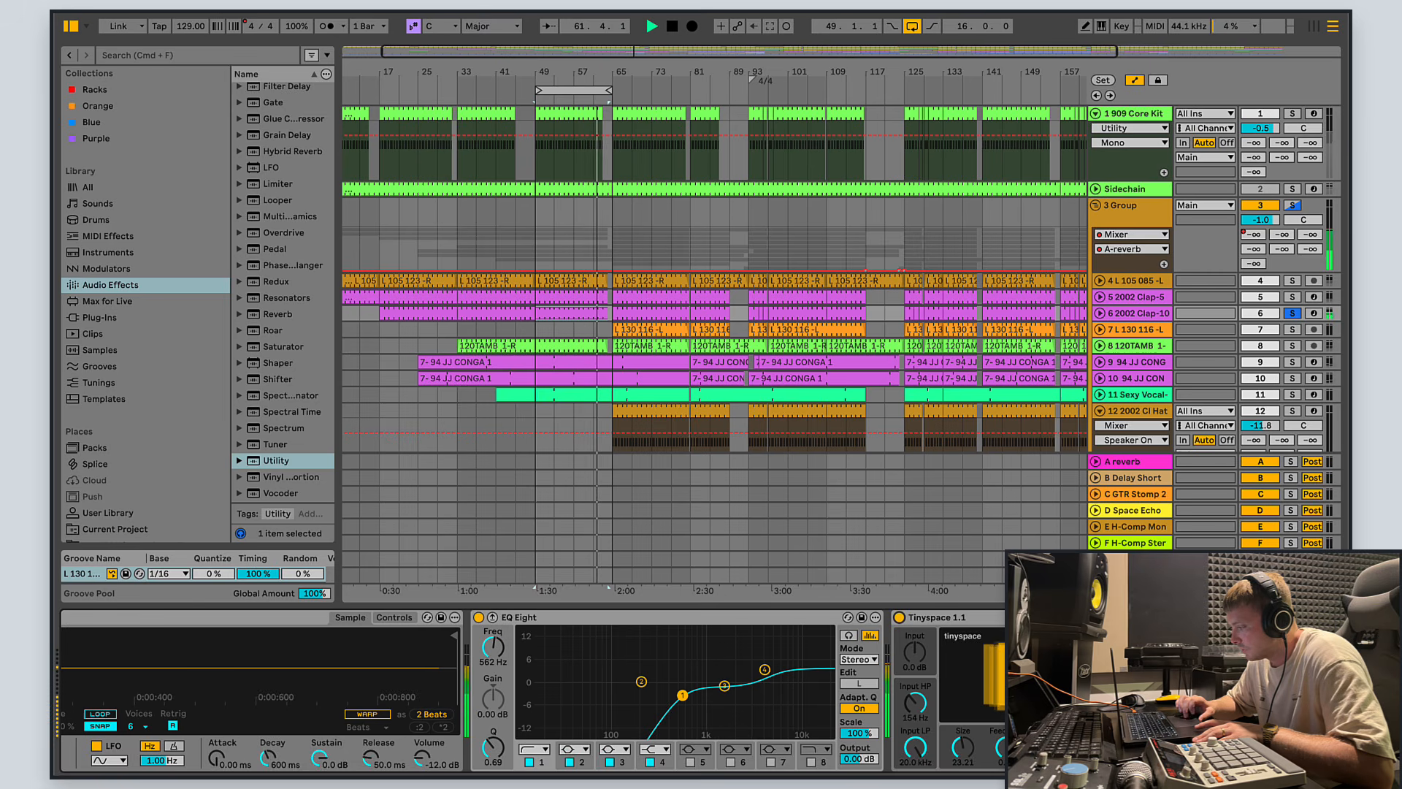
click(900, 618)
click(899, 618)
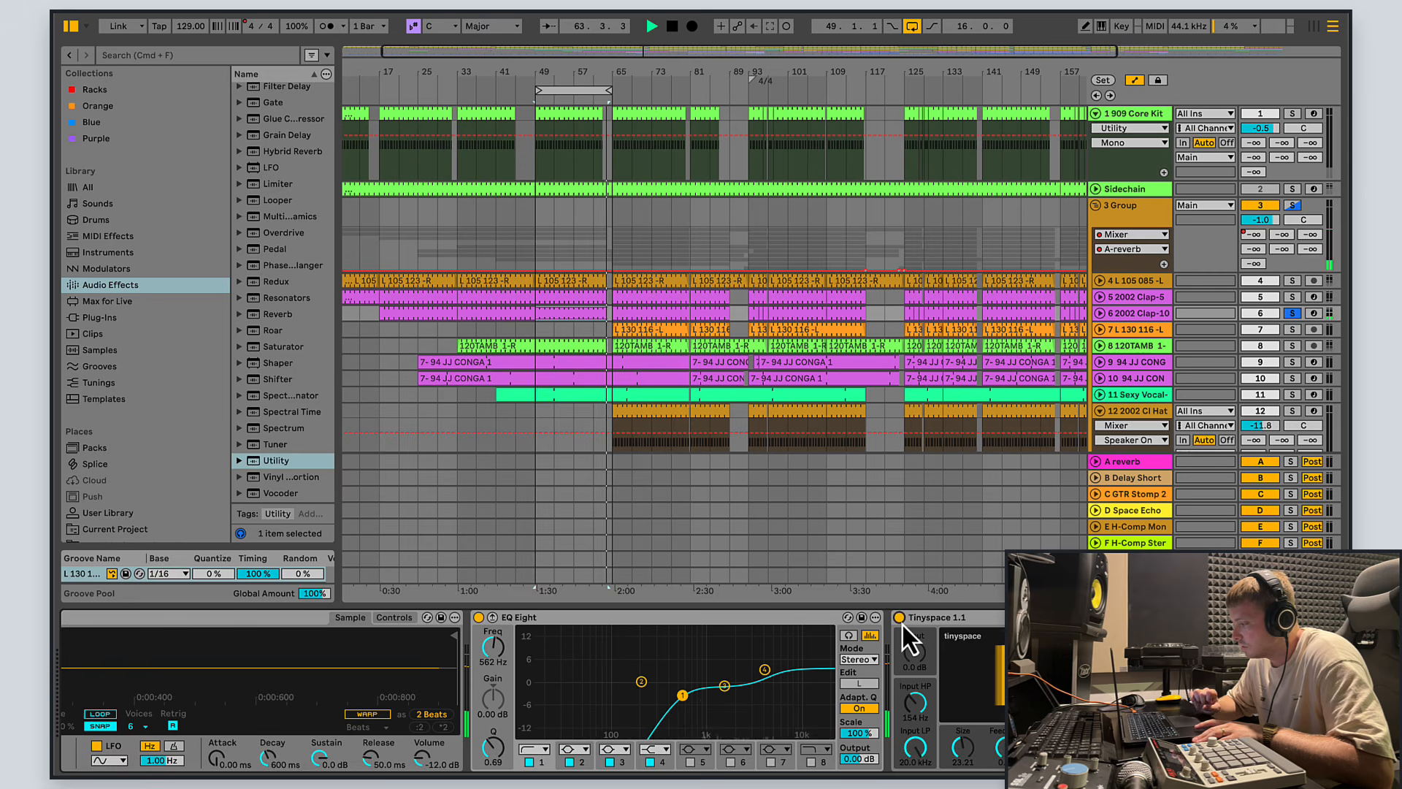
click(1293, 314)
Step: Restart the loop from bar 49 and solo the 120TAMB track to hear it with its EQ Eight
click(671, 26)
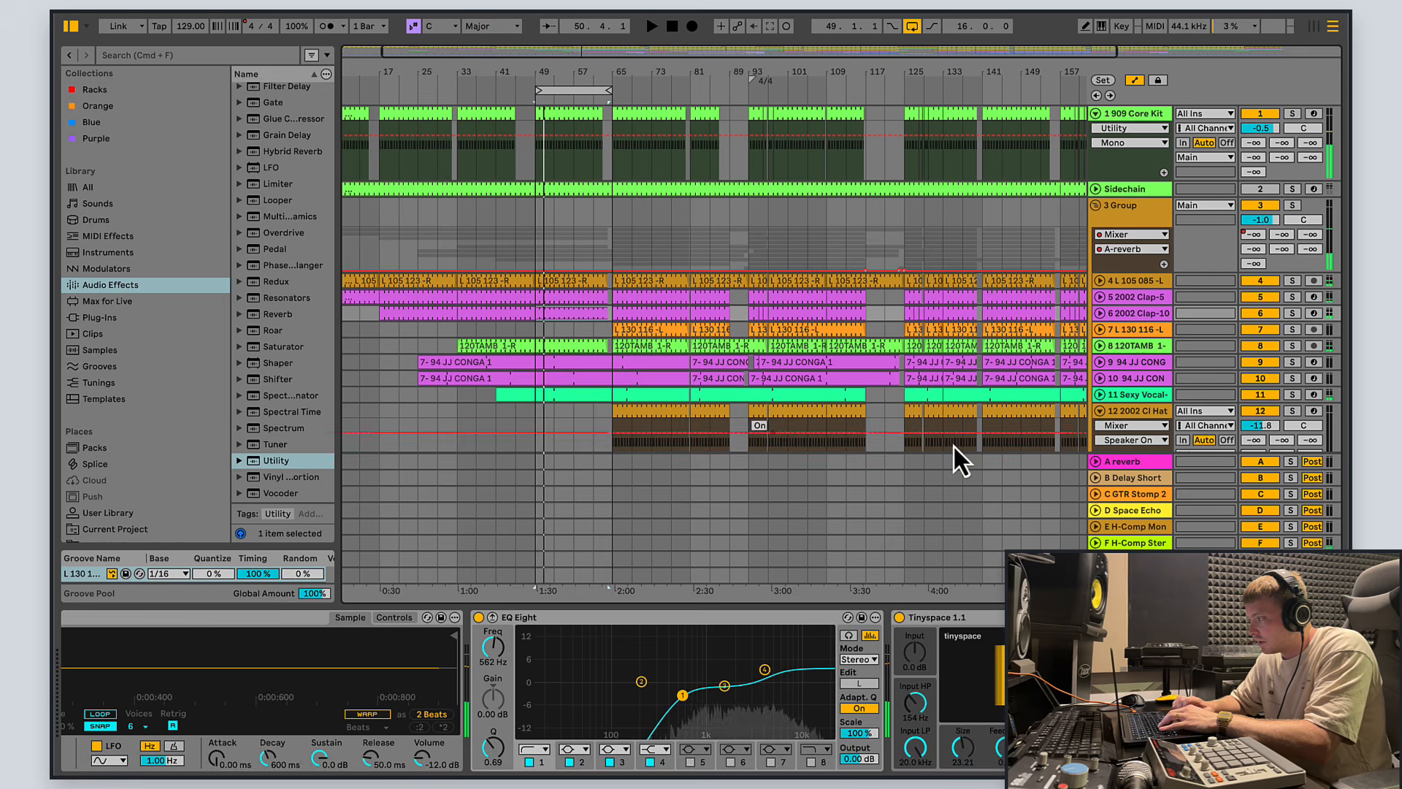
click(1145, 344)
click(1293, 346)
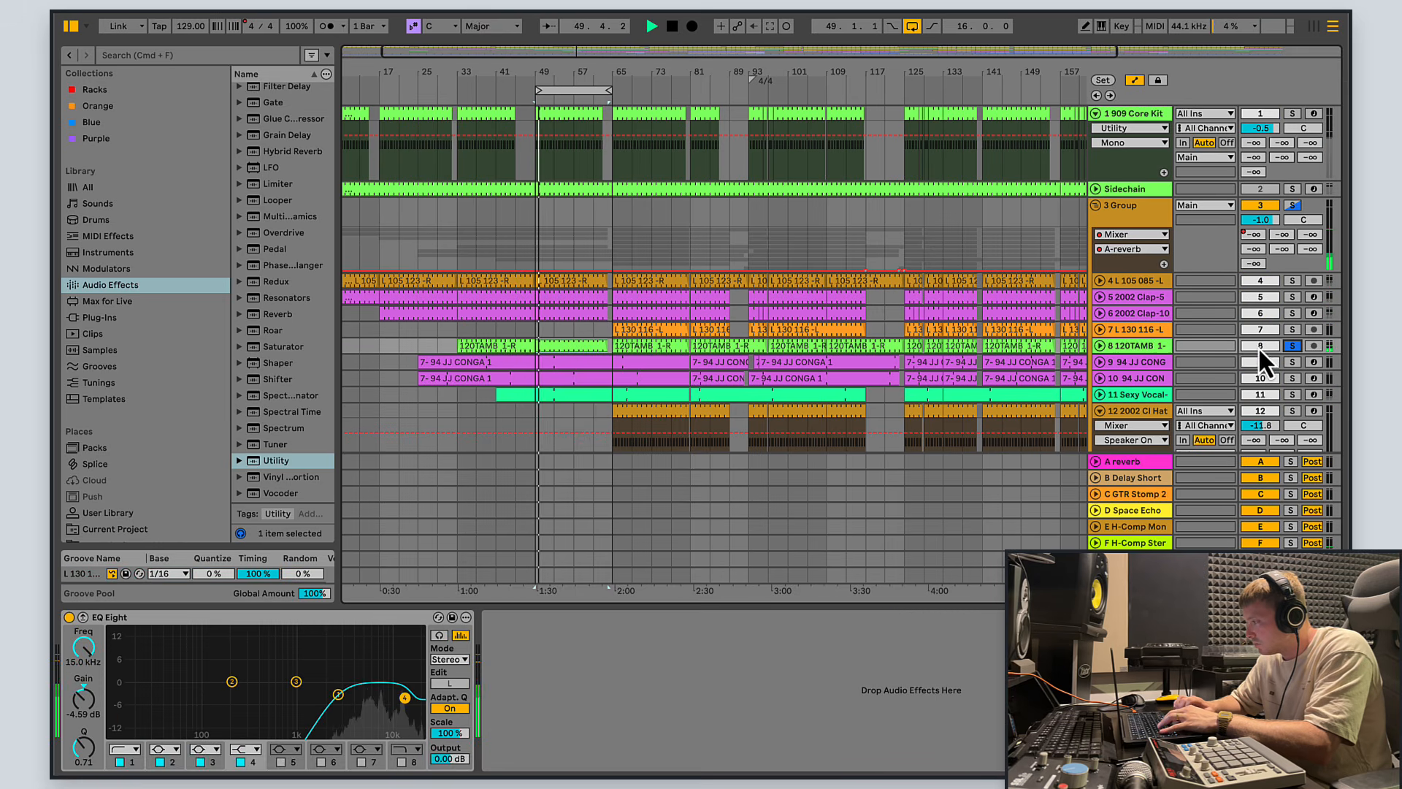
Step: Check the 120TAMB 1-R clip and its track's EQ Eight, clear the solo and stop playback
click(564, 346)
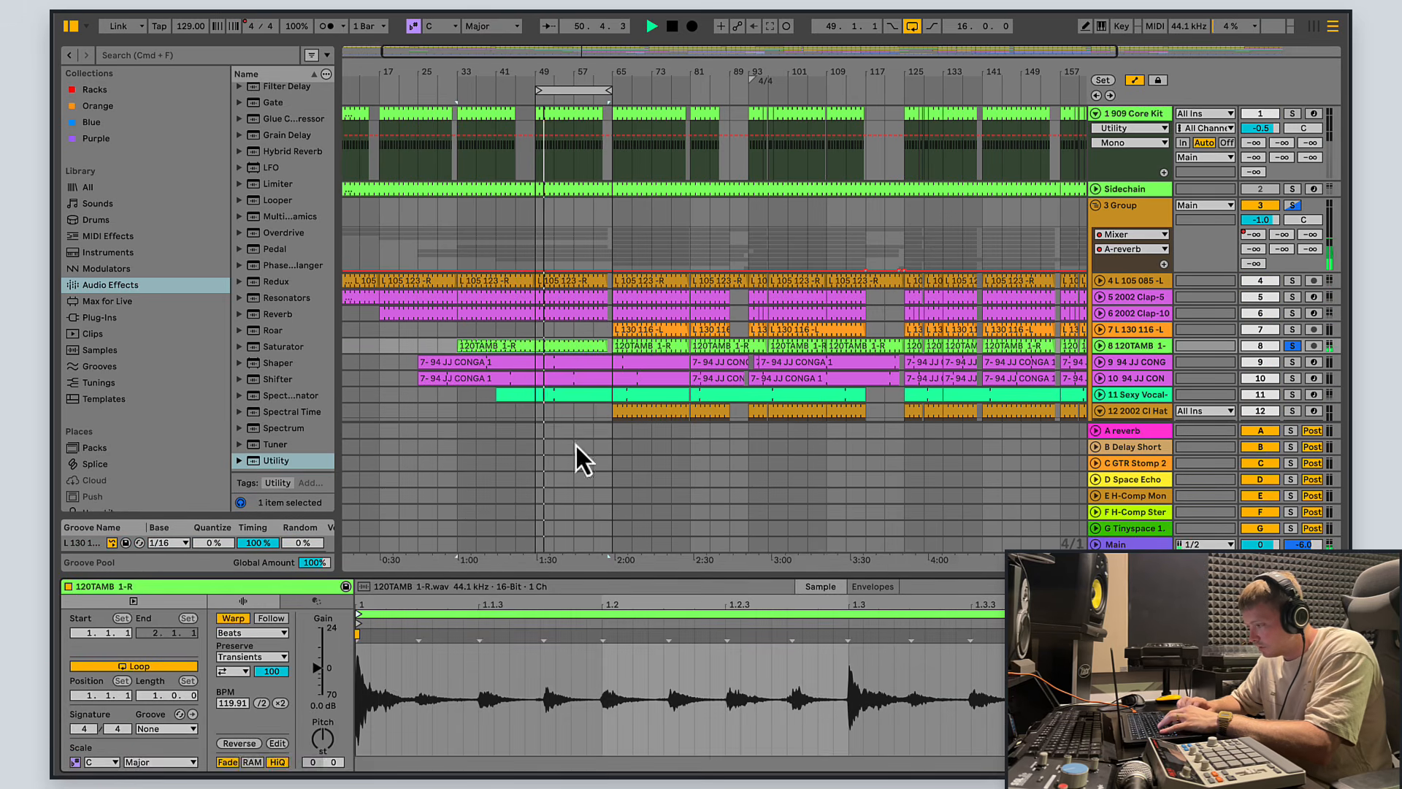
click(1127, 345)
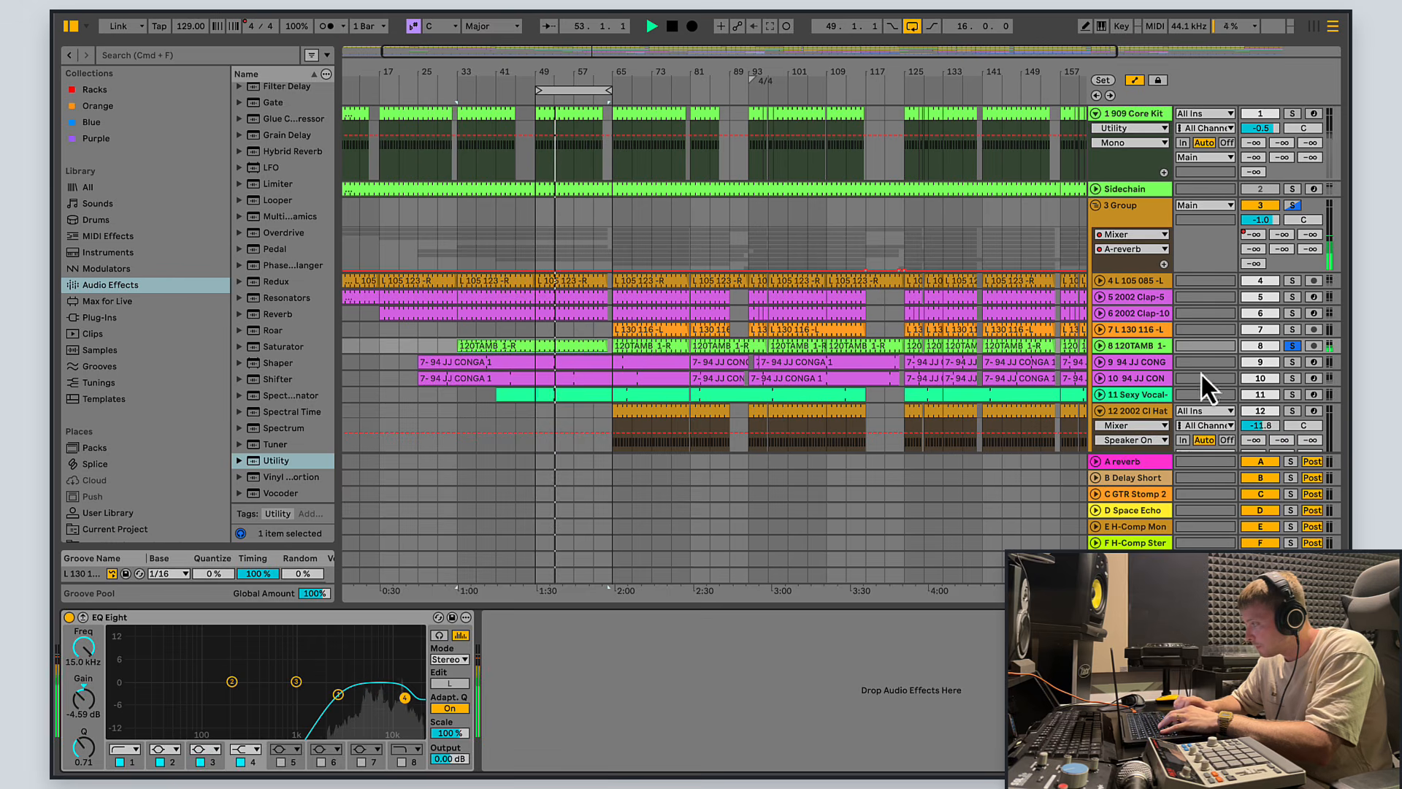
click(1297, 347)
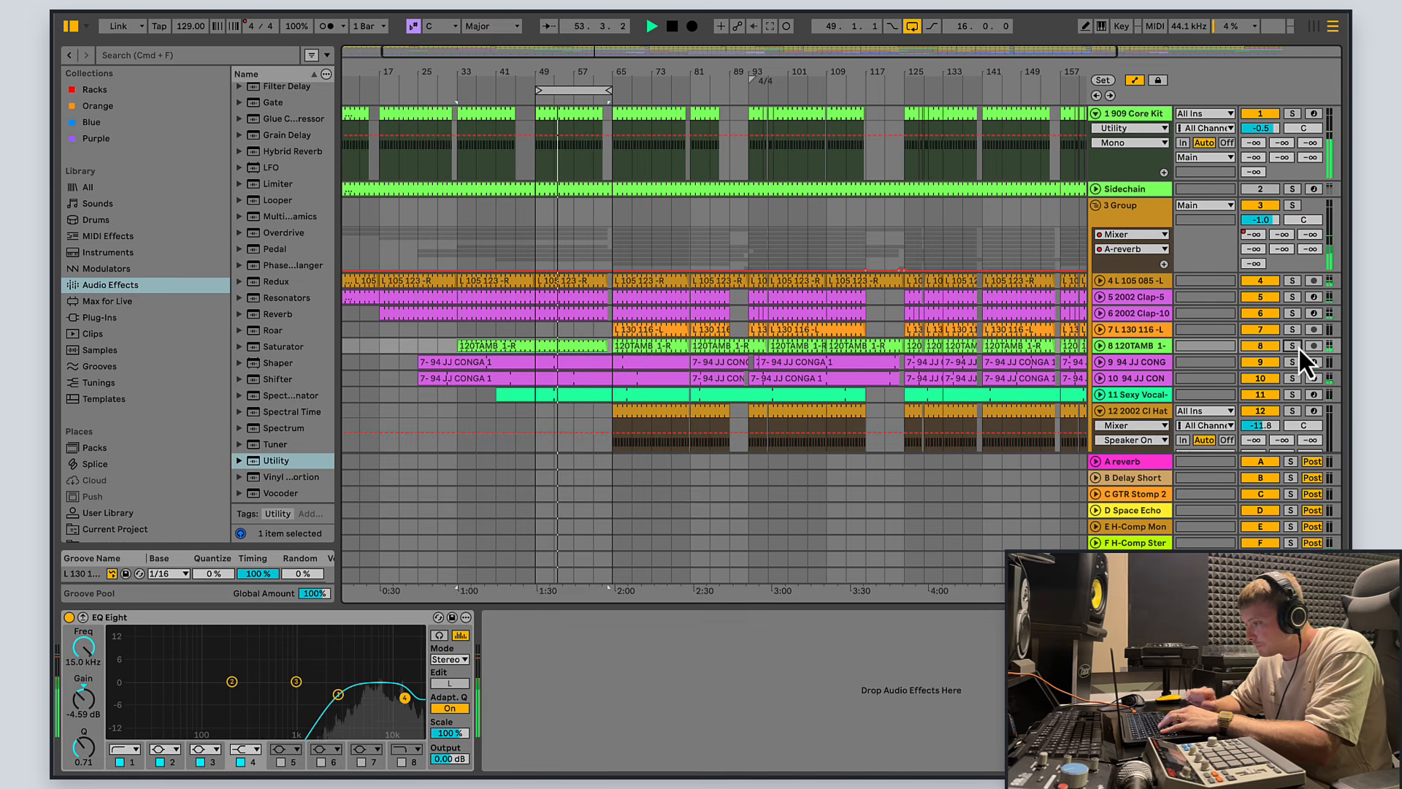
click(672, 26)
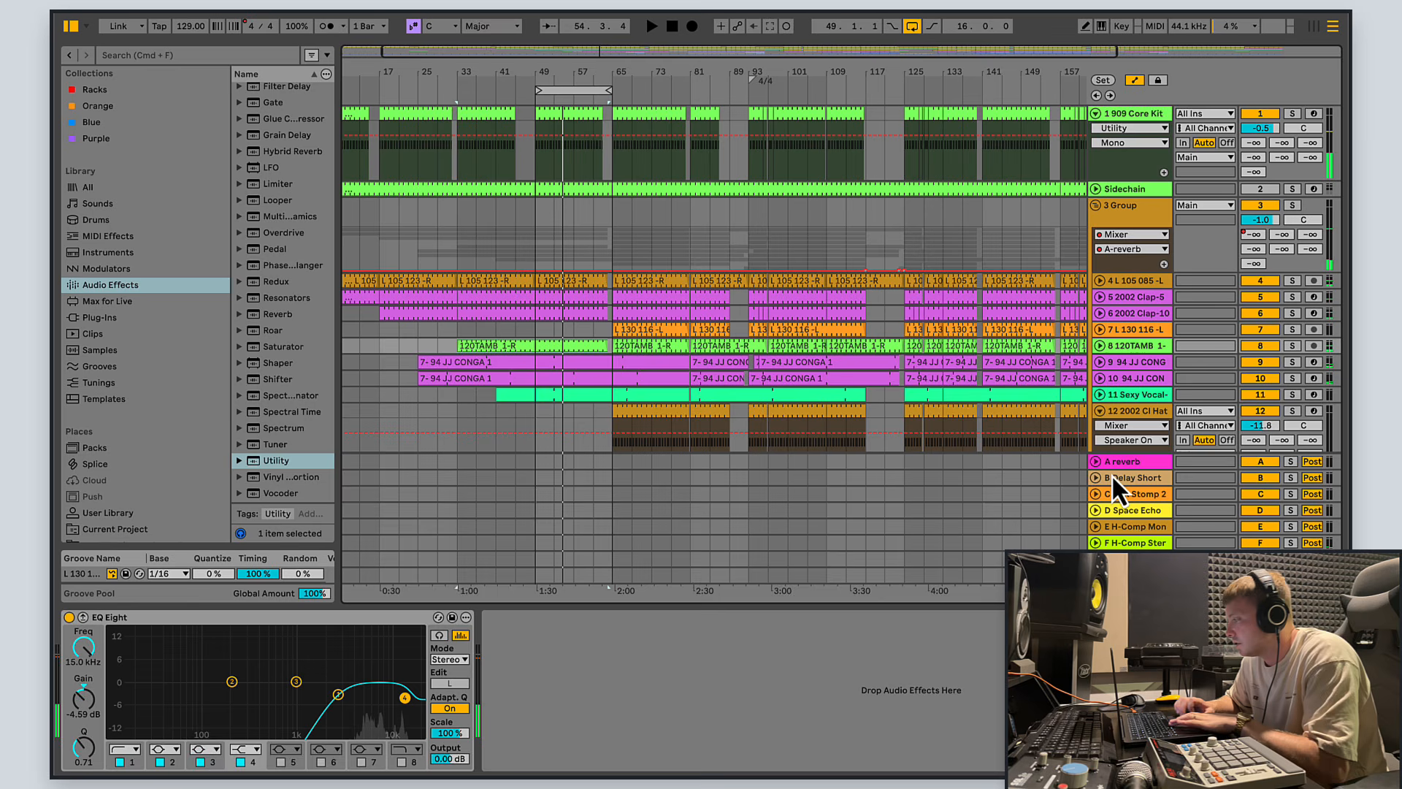
Step: Unfold the two 94 JJ CONGA tracks in turn and check the first one's sampler and Delay
click(1100, 362)
click(1101, 364)
click(1100, 364)
click(1117, 362)
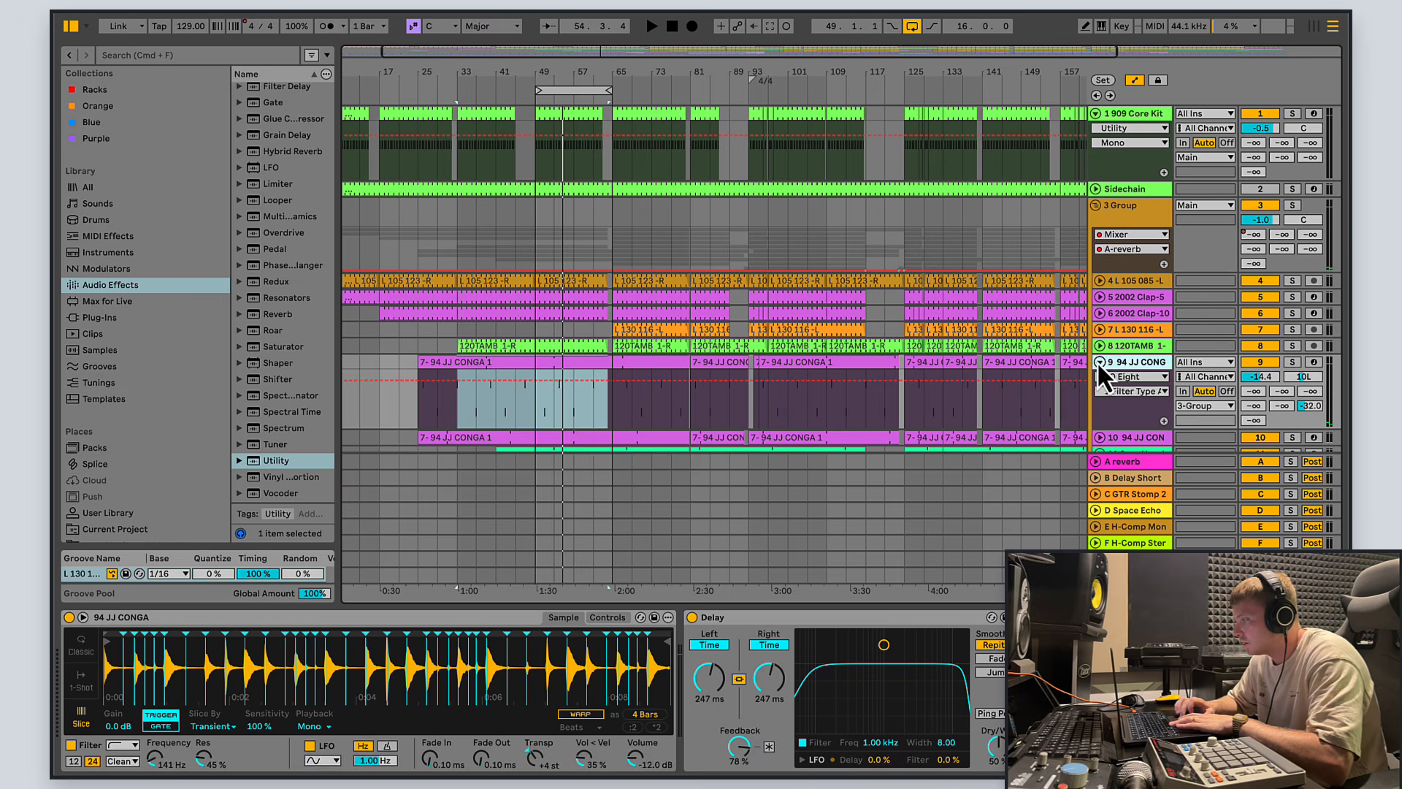
click(1098, 362)
click(1099, 379)
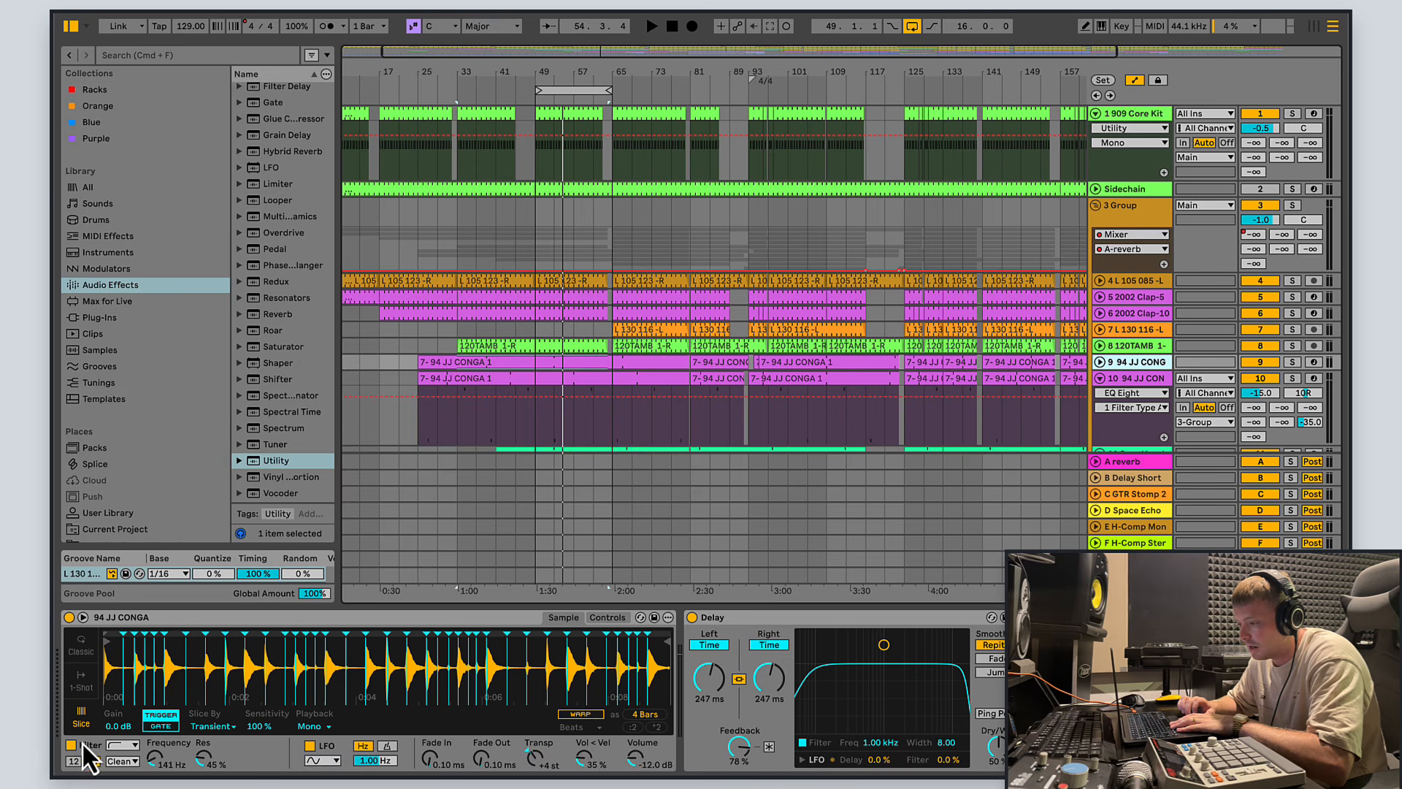
Step: Open the bar 25 clip on the second 94 JJ CONGA track and examine its notes in an enlarged editor
click(583, 371)
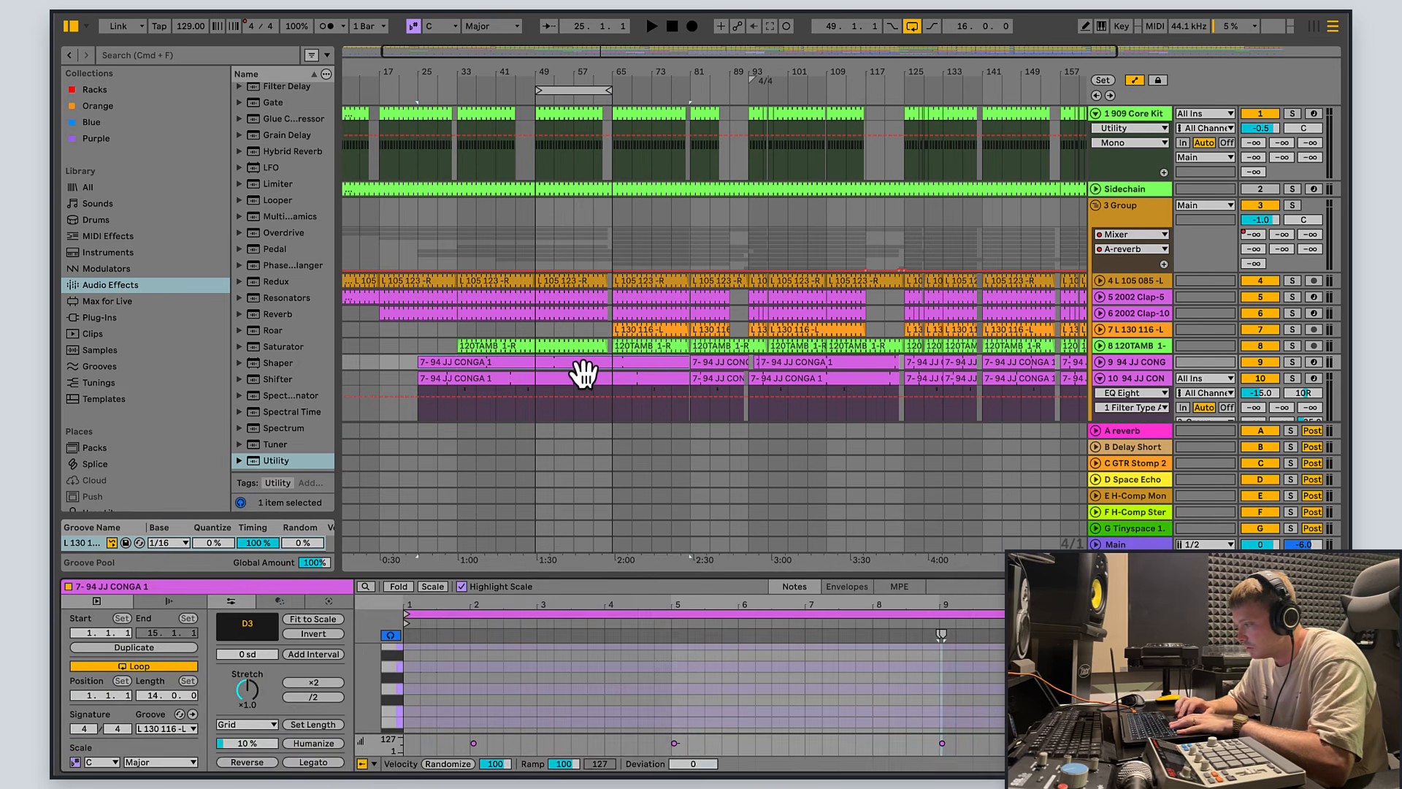
drag(879, 574, 879, 323)
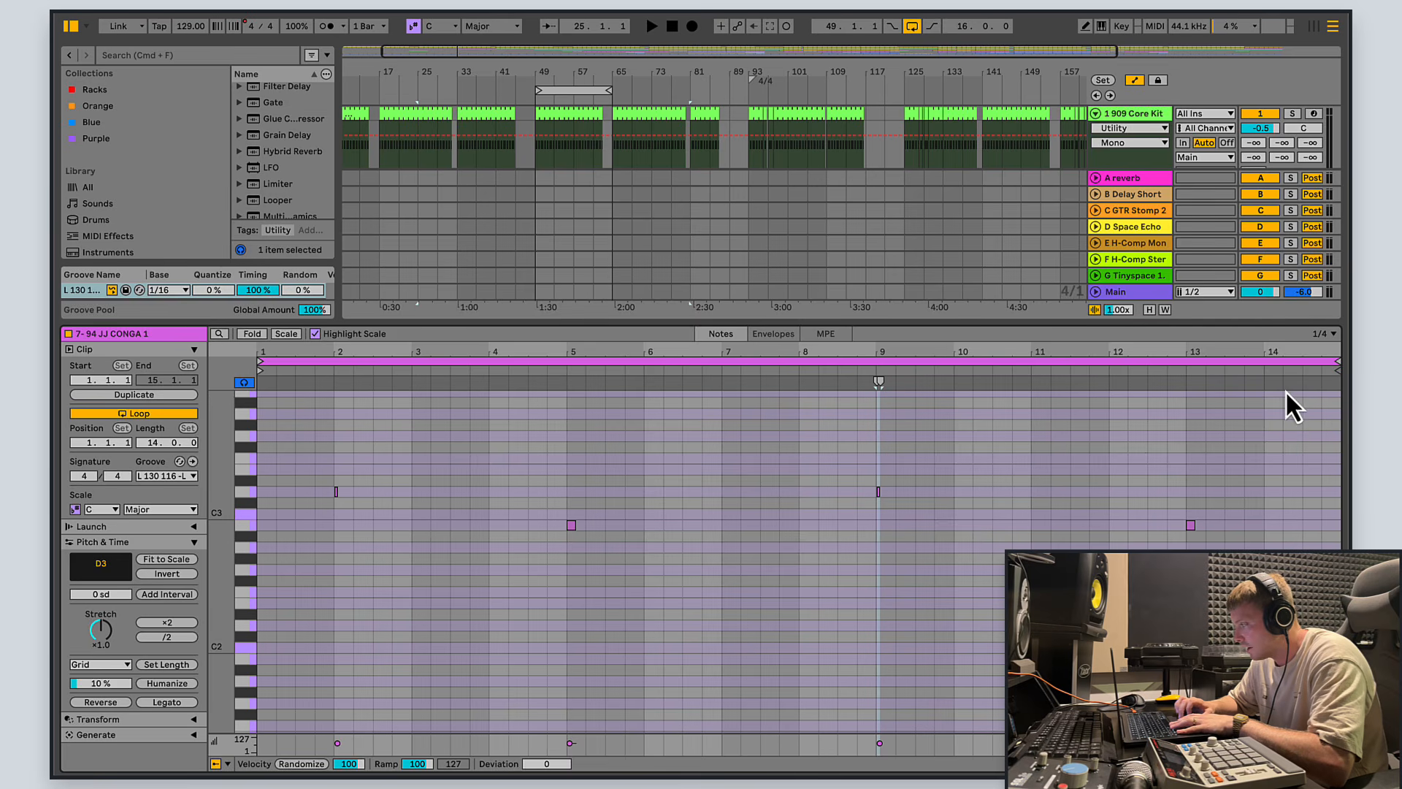
drag(1212, 320, 1205, 460)
Step: Unfold the first 94 JJ CONGA track beside the second and compare their sampler and Delay settings
click(1132, 296)
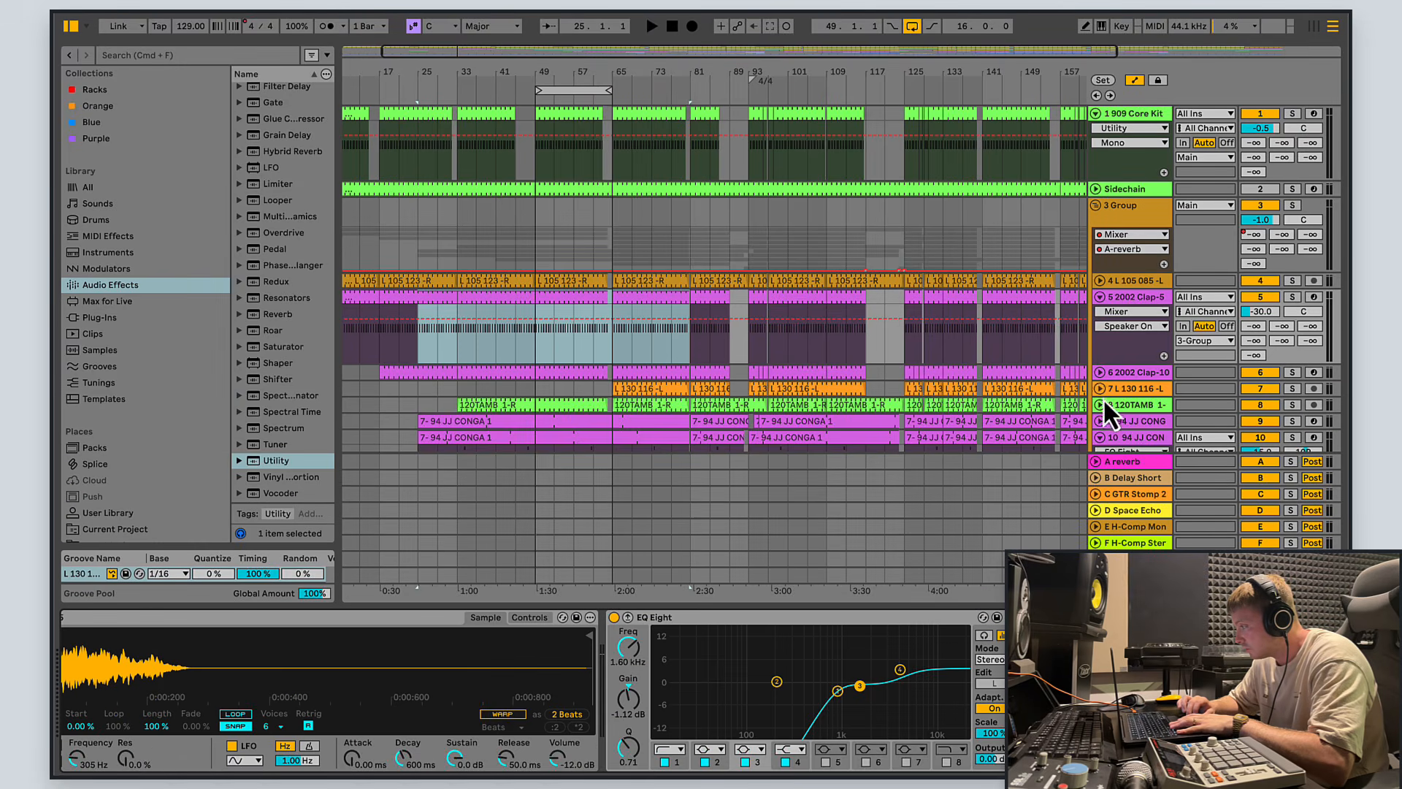
click(1117, 421)
scroll(1117, 421, down, 3)
click(1104, 321)
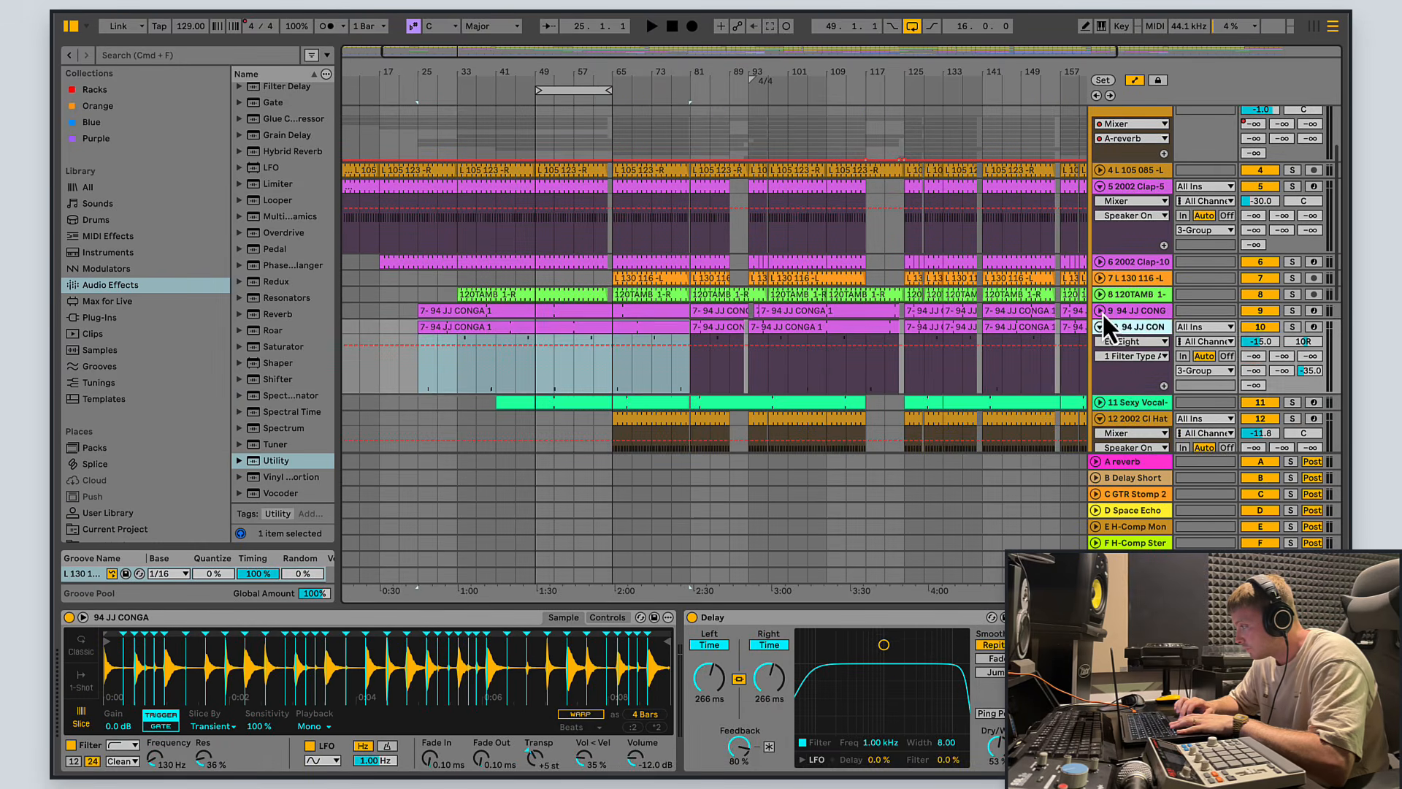
click(1101, 311)
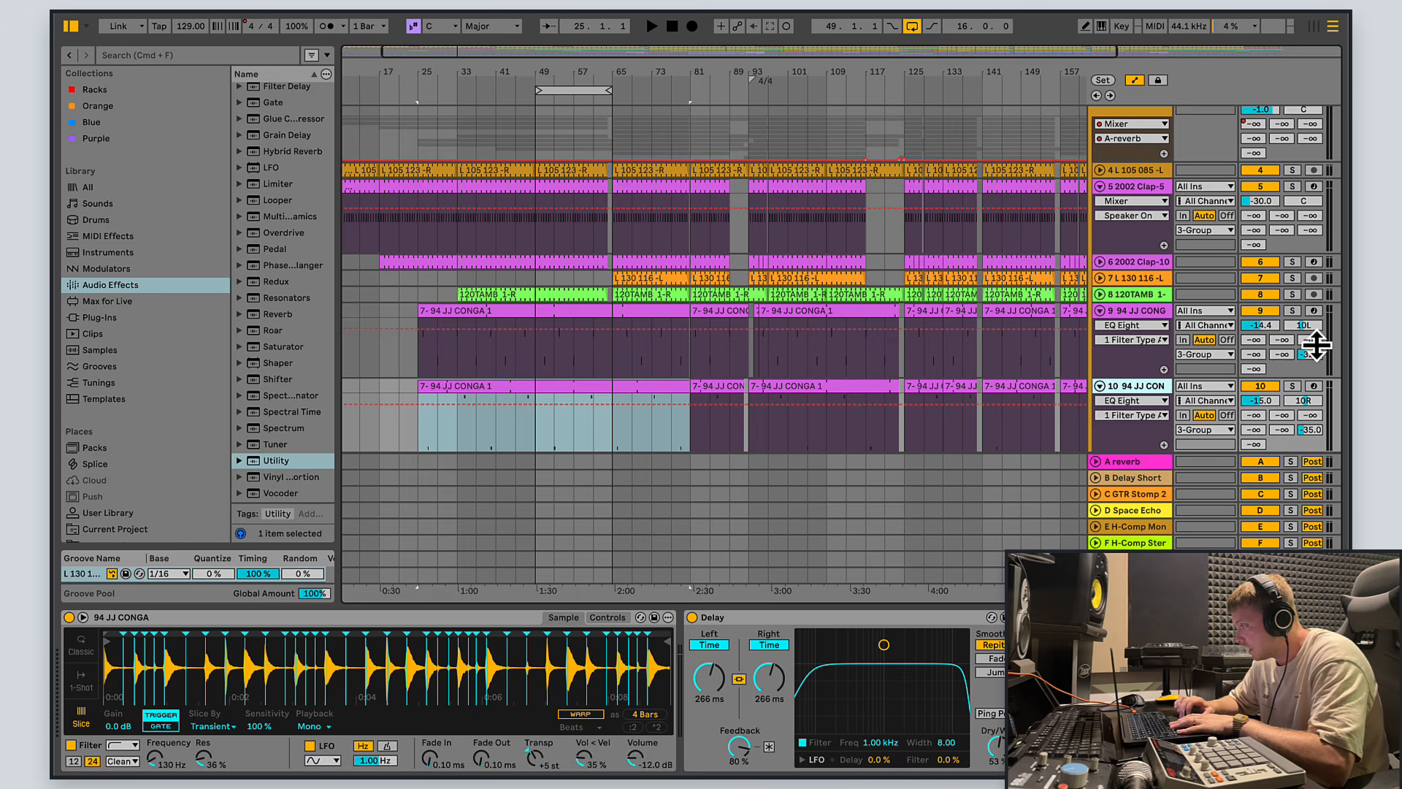
click(1124, 314)
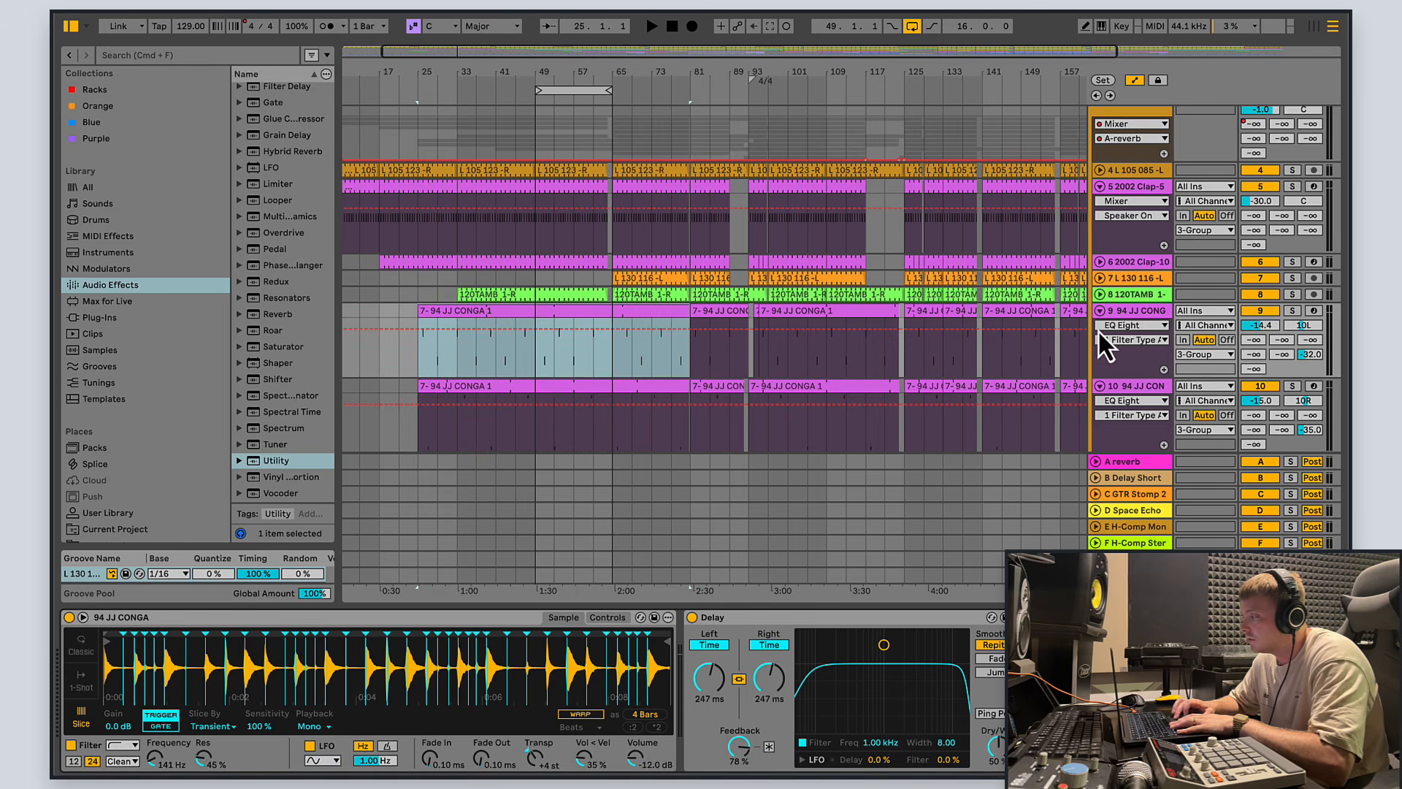
scroll(1099, 192, down, 2)
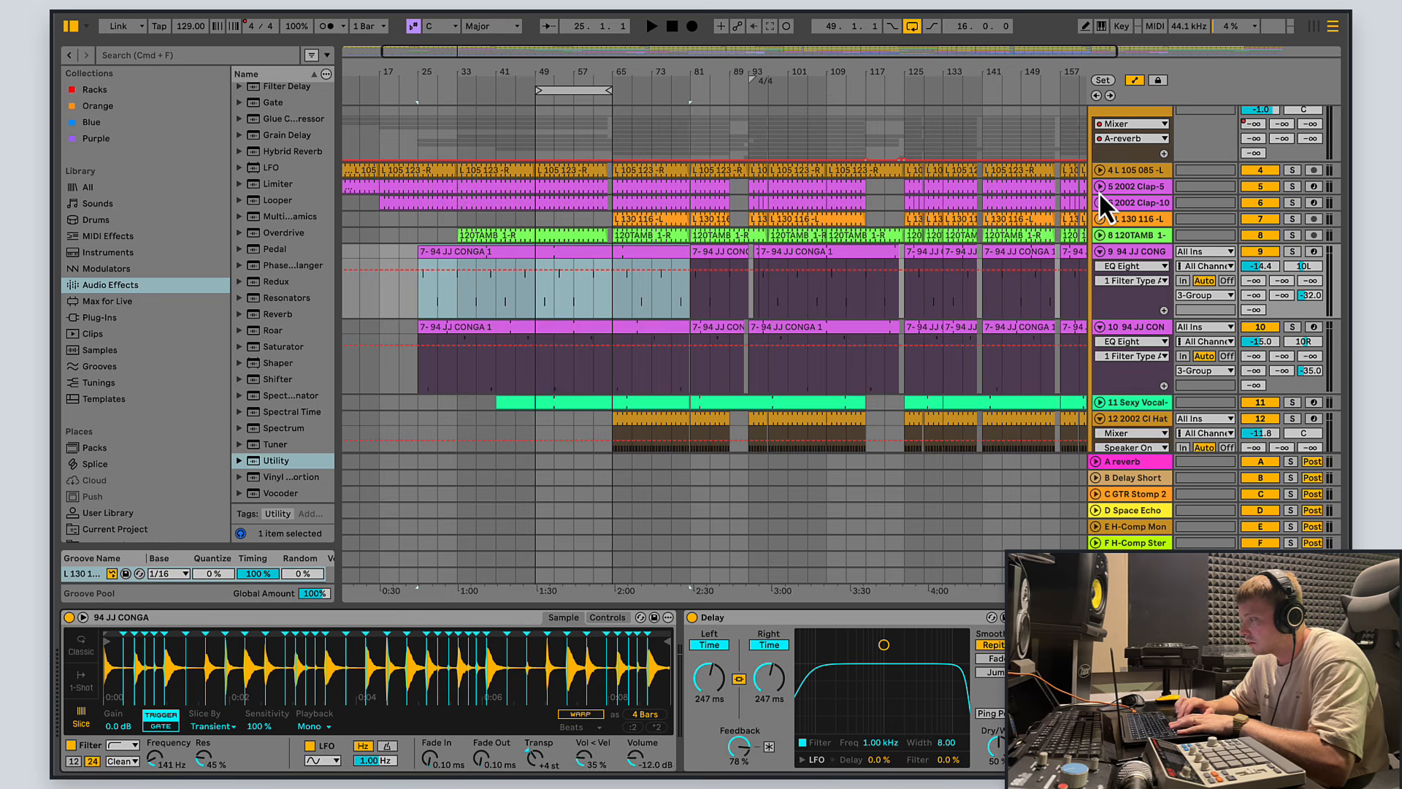
scroll(1098, 191, up, 4)
click(1098, 168)
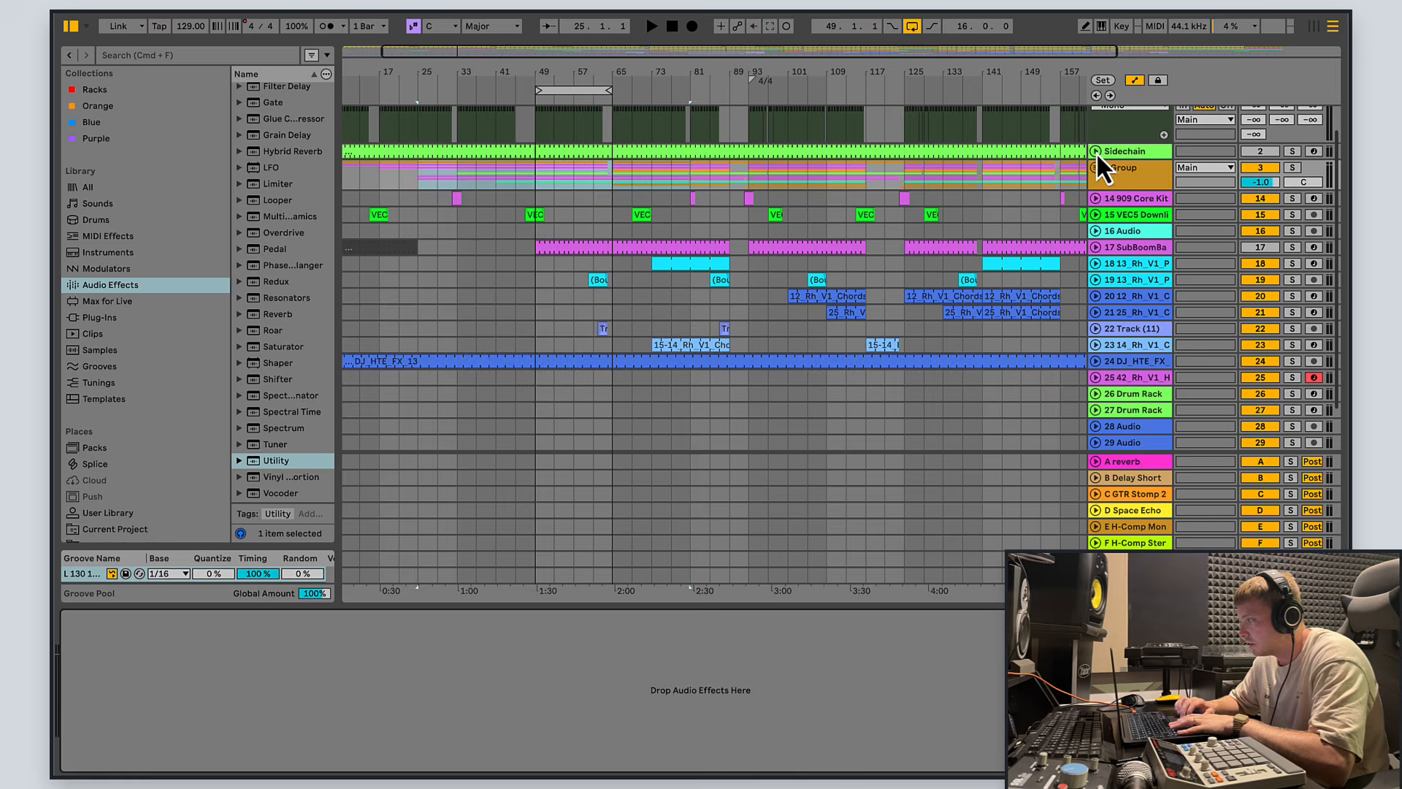
click(1097, 168)
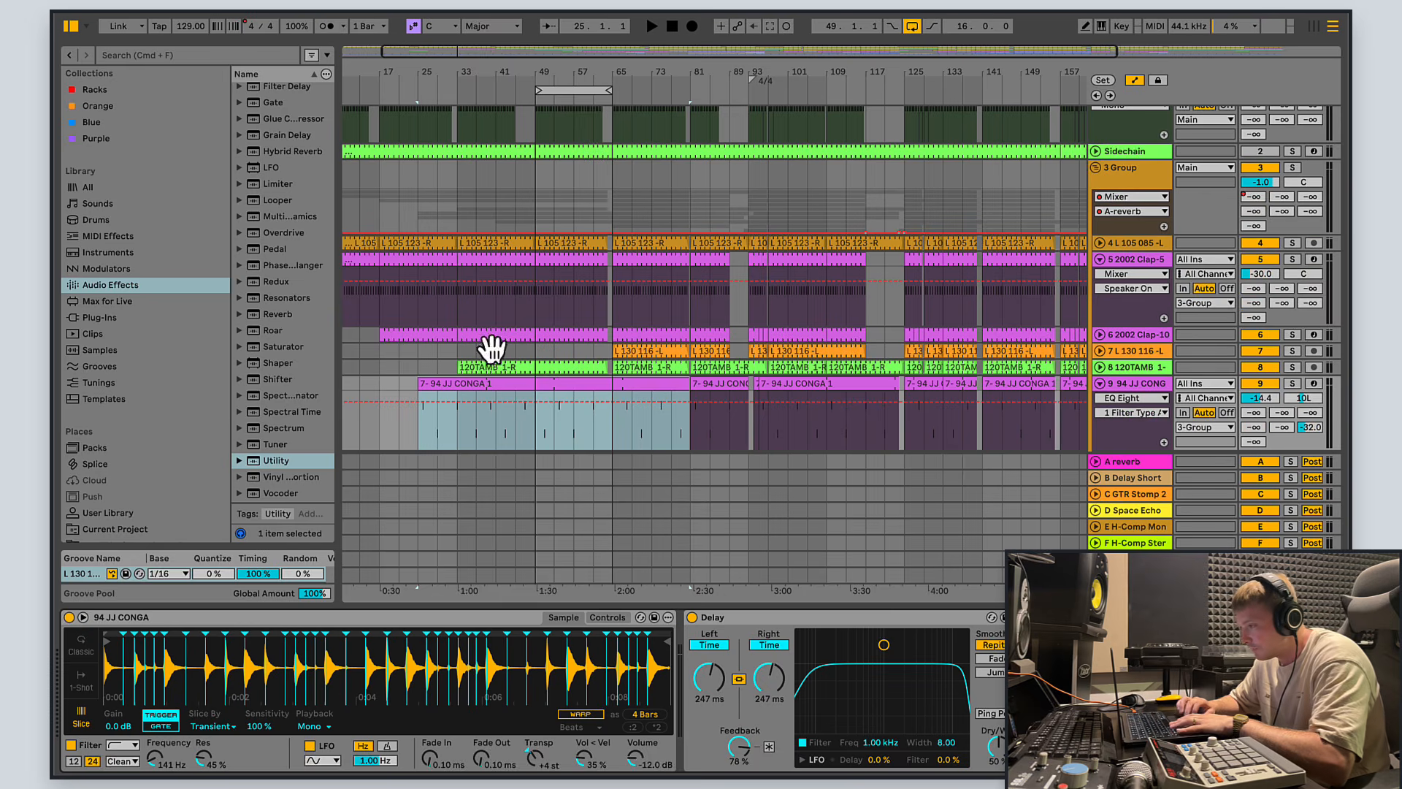
Step: Play the loop from bar 49 with both congas and show the second 94 JJ CONGA track's devices
scroll(572, 418, down, 2)
click(557, 381)
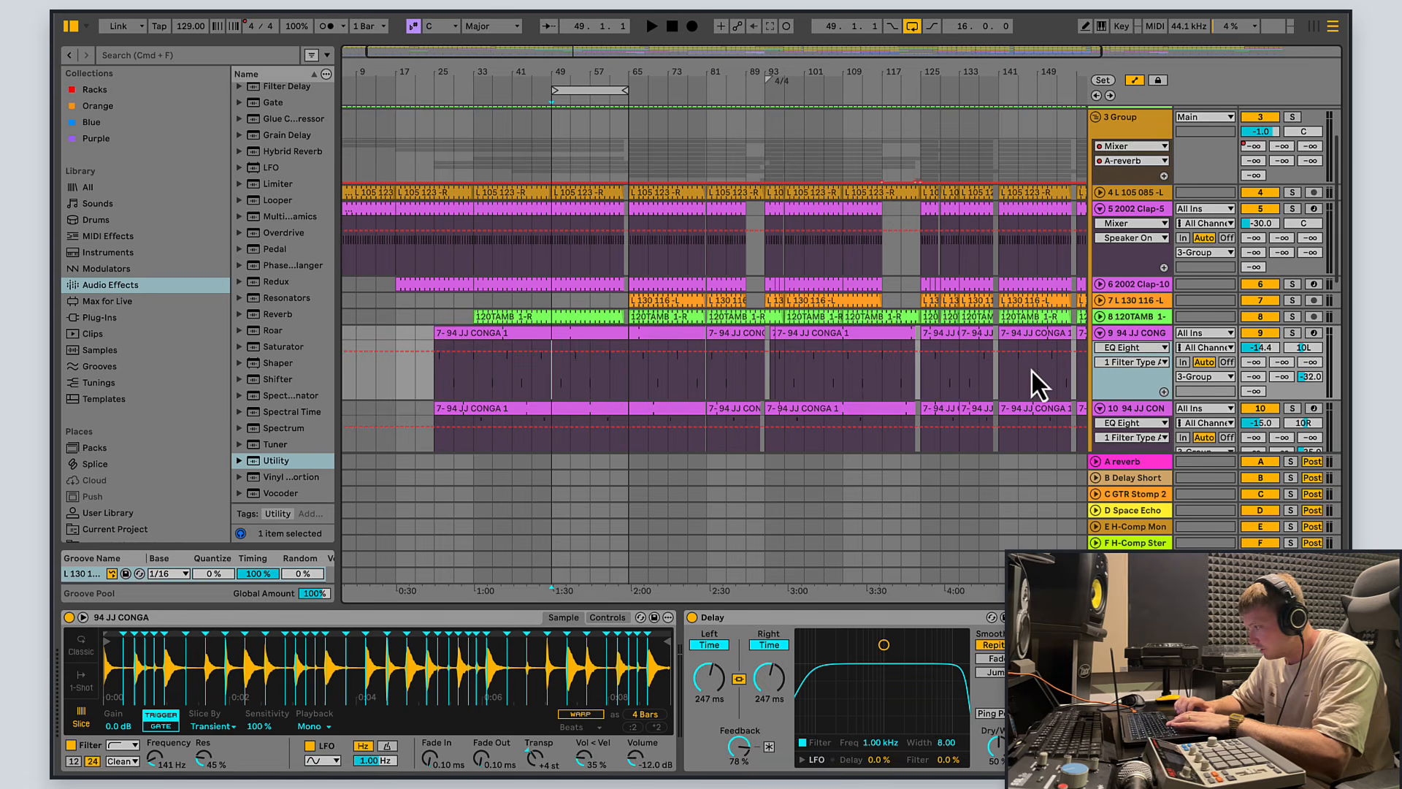
key(space)
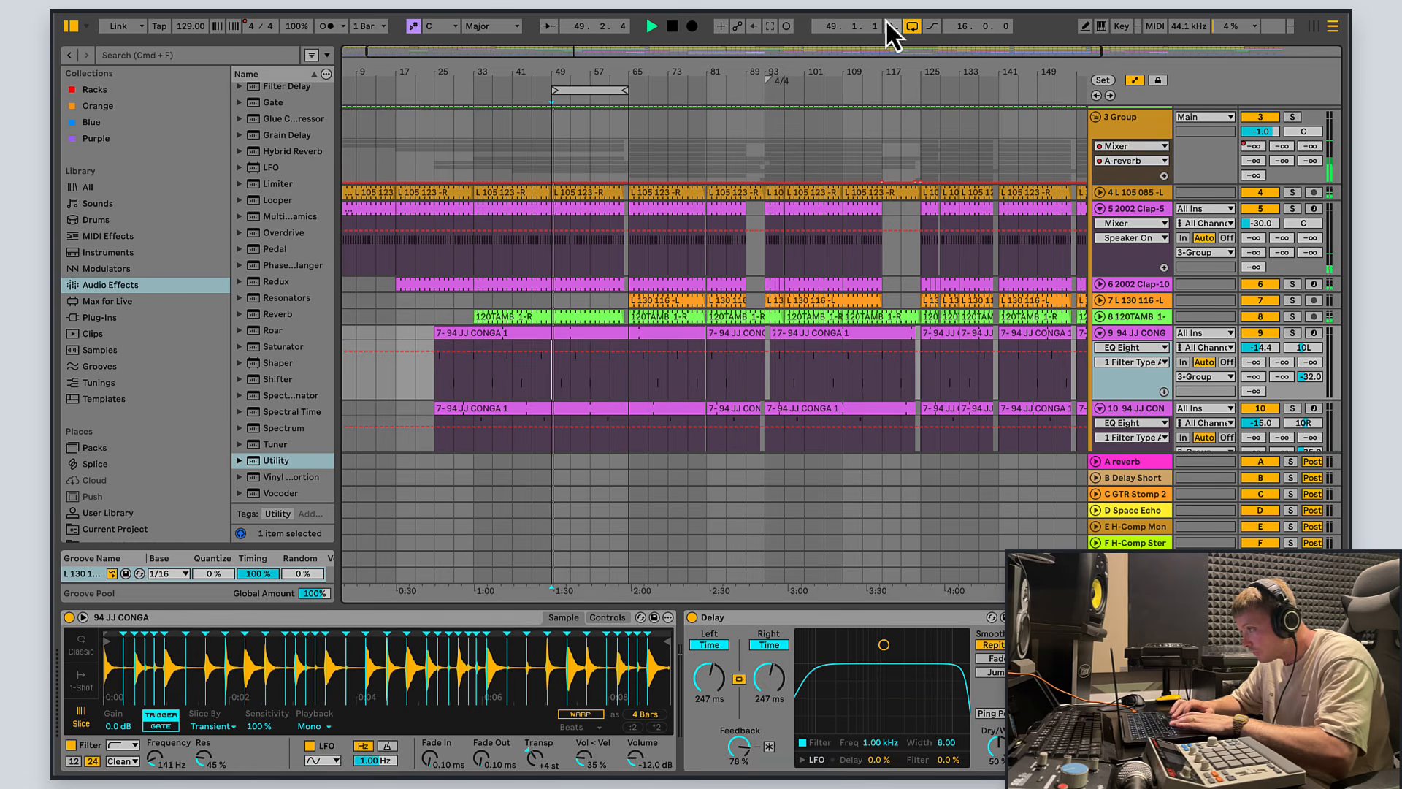
click(1164, 410)
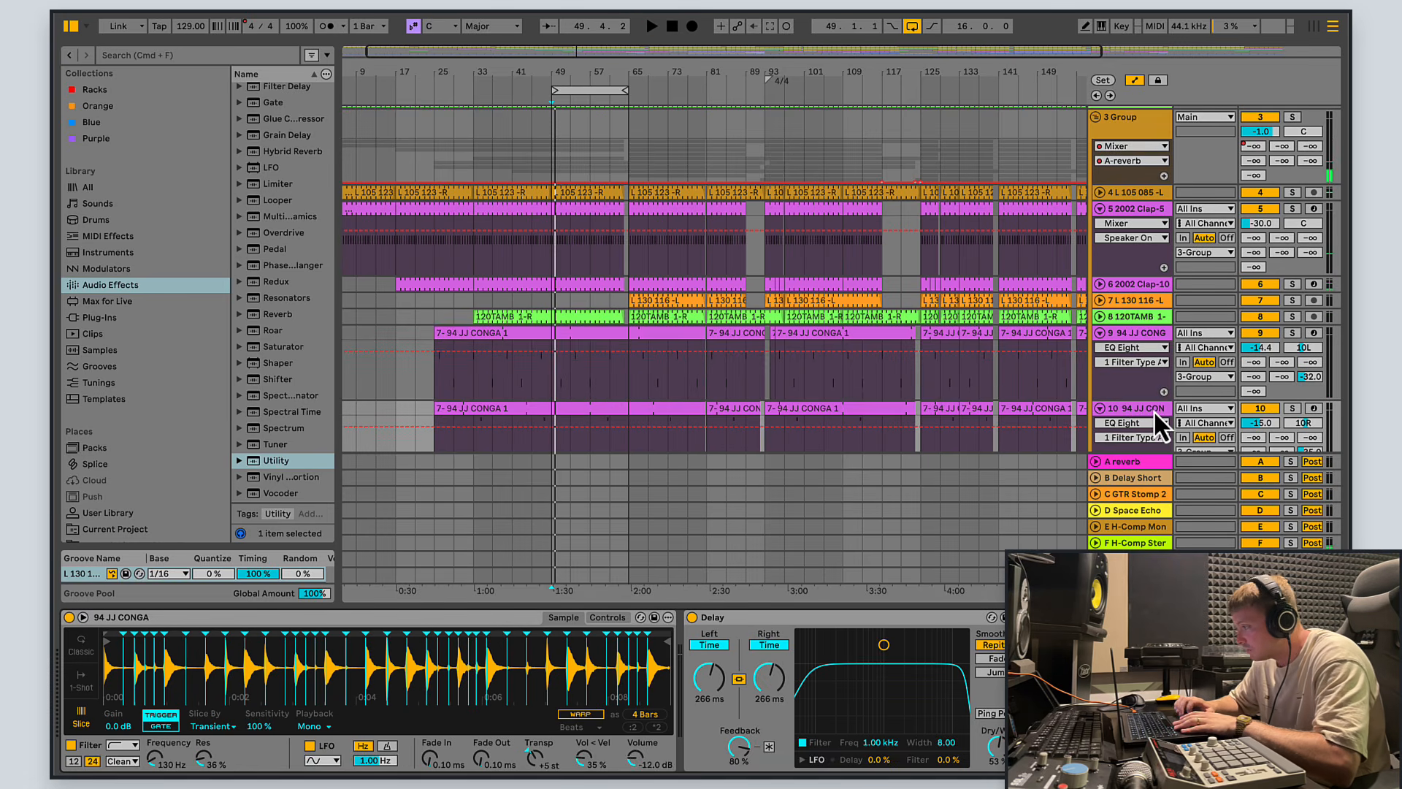
Step: Examine the notes of the second conga track's first clip and shrink the note editor again
double_click(579, 417)
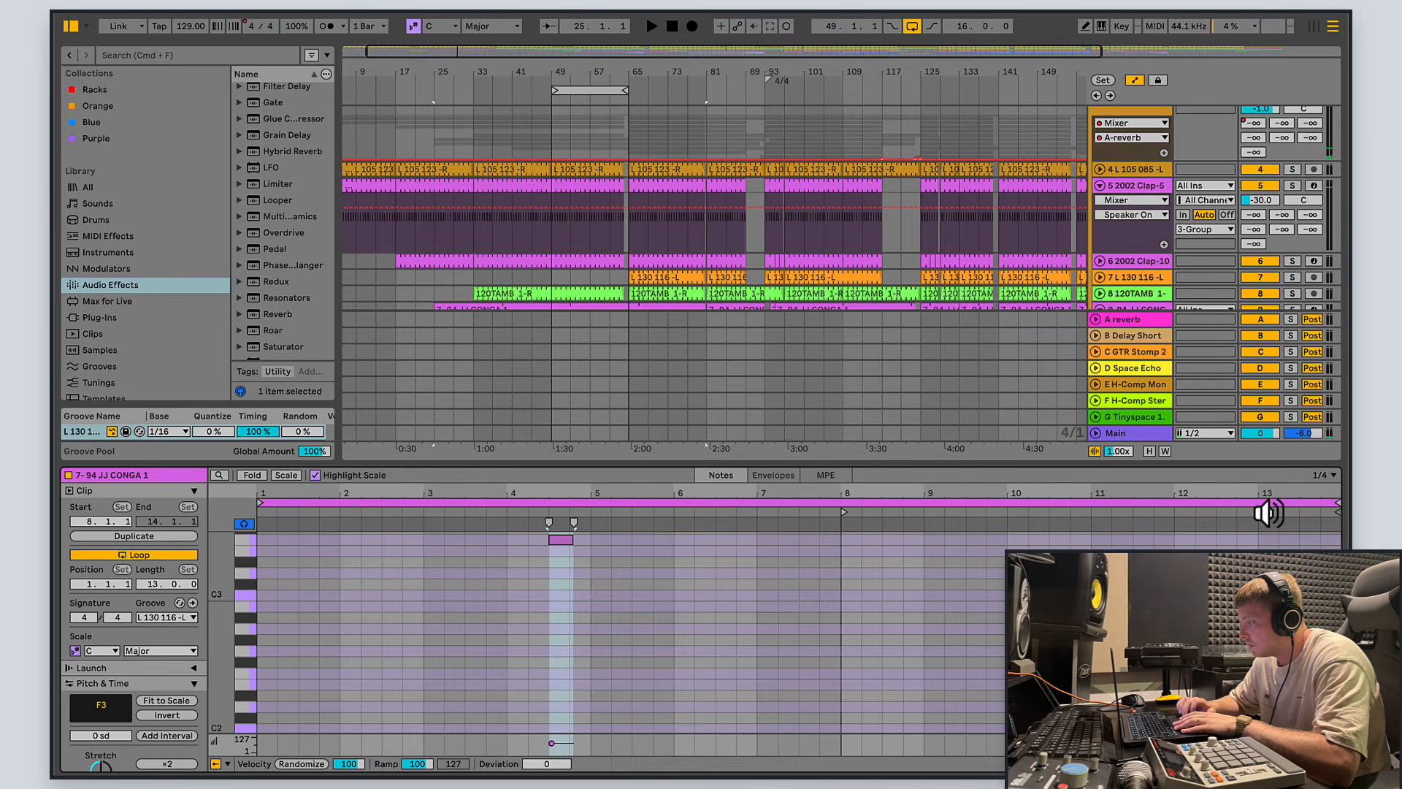
drag(1258, 460, 1256, 572)
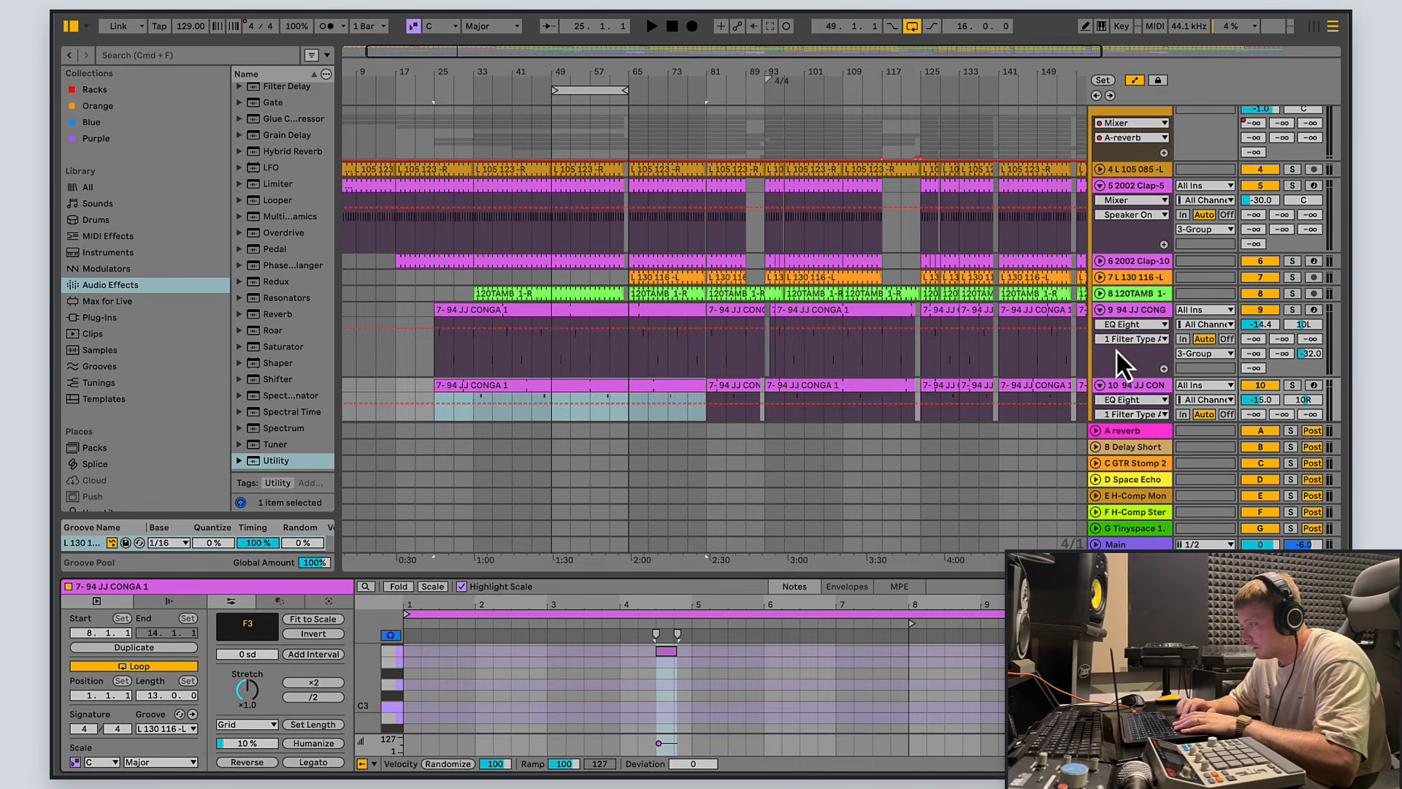
scroll(1118, 354, down, 3)
Step: Play the arrangement from bar 25, place the insert marker at bar 49 and focus on the looped section
key(space)
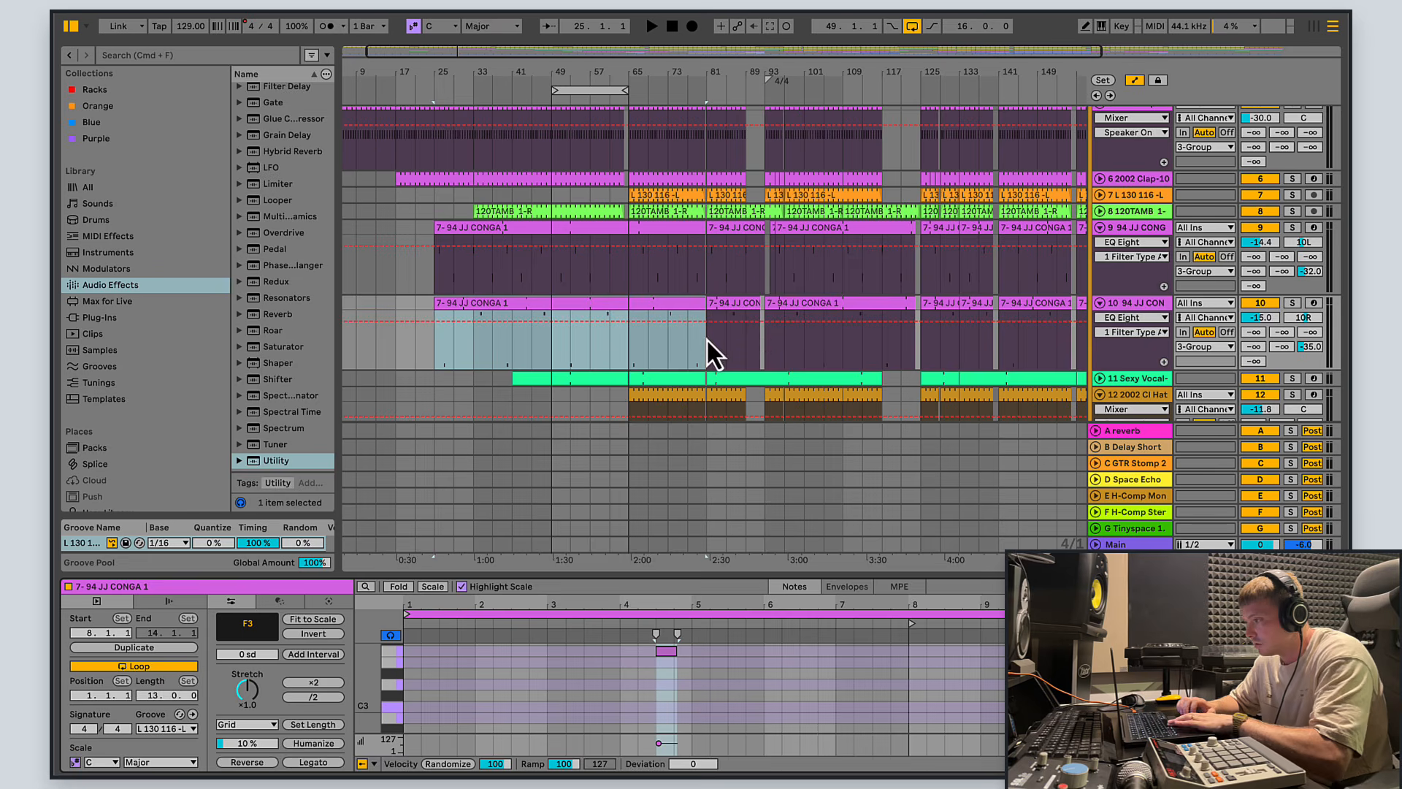
click(558, 353)
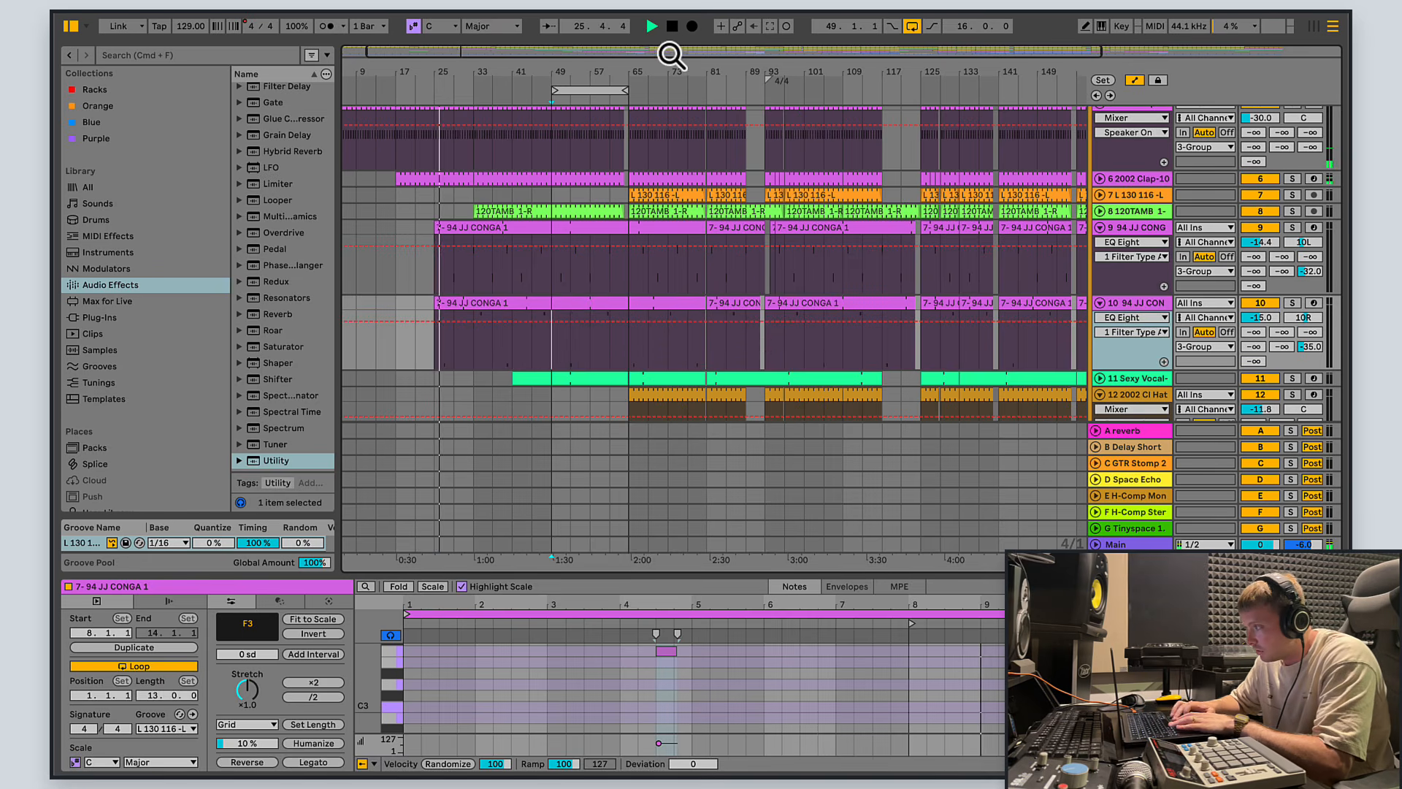
drag(670, 53, 585, 55)
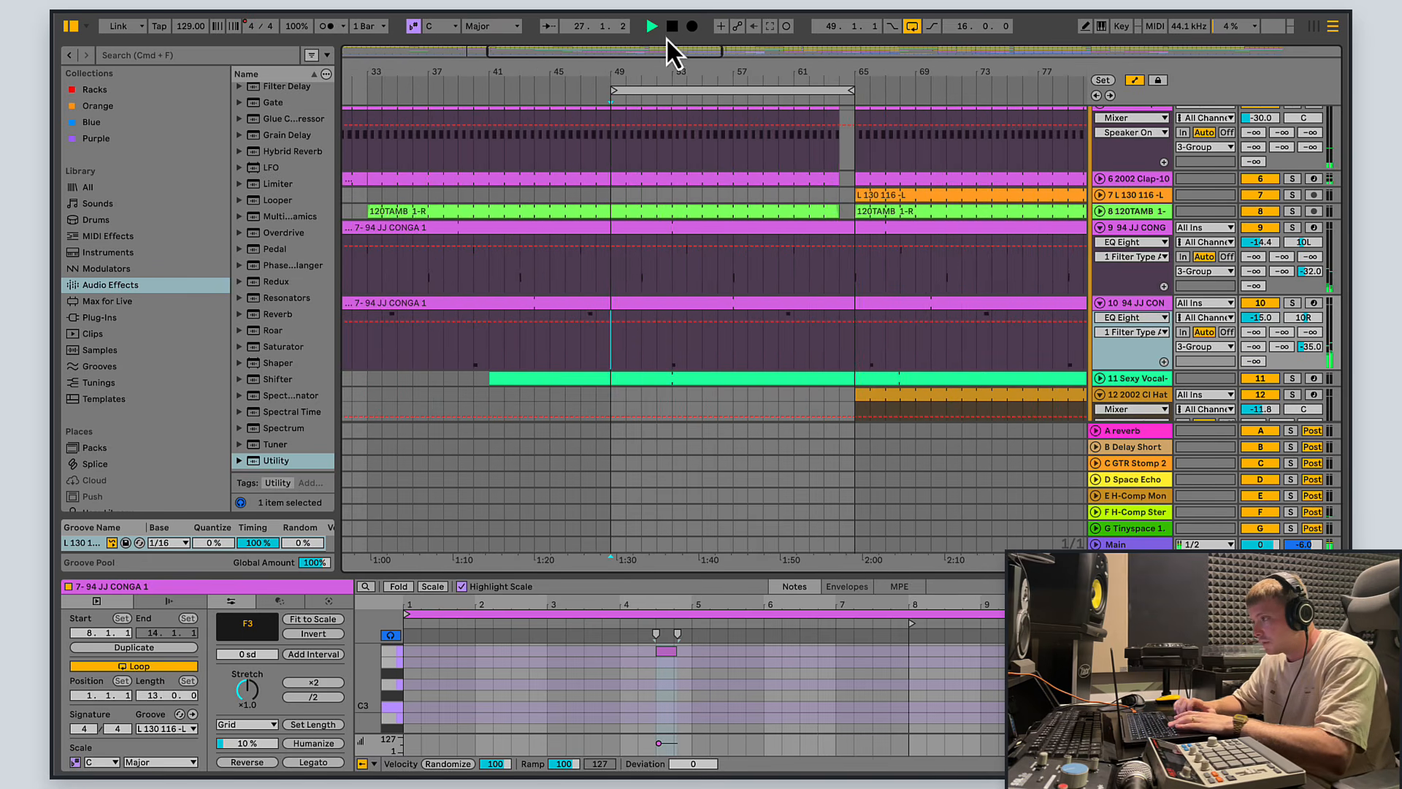
Step: Compare the Delay settings of both 94 JJ CONGA tracks and resume playback from bar 49
click(1151, 309)
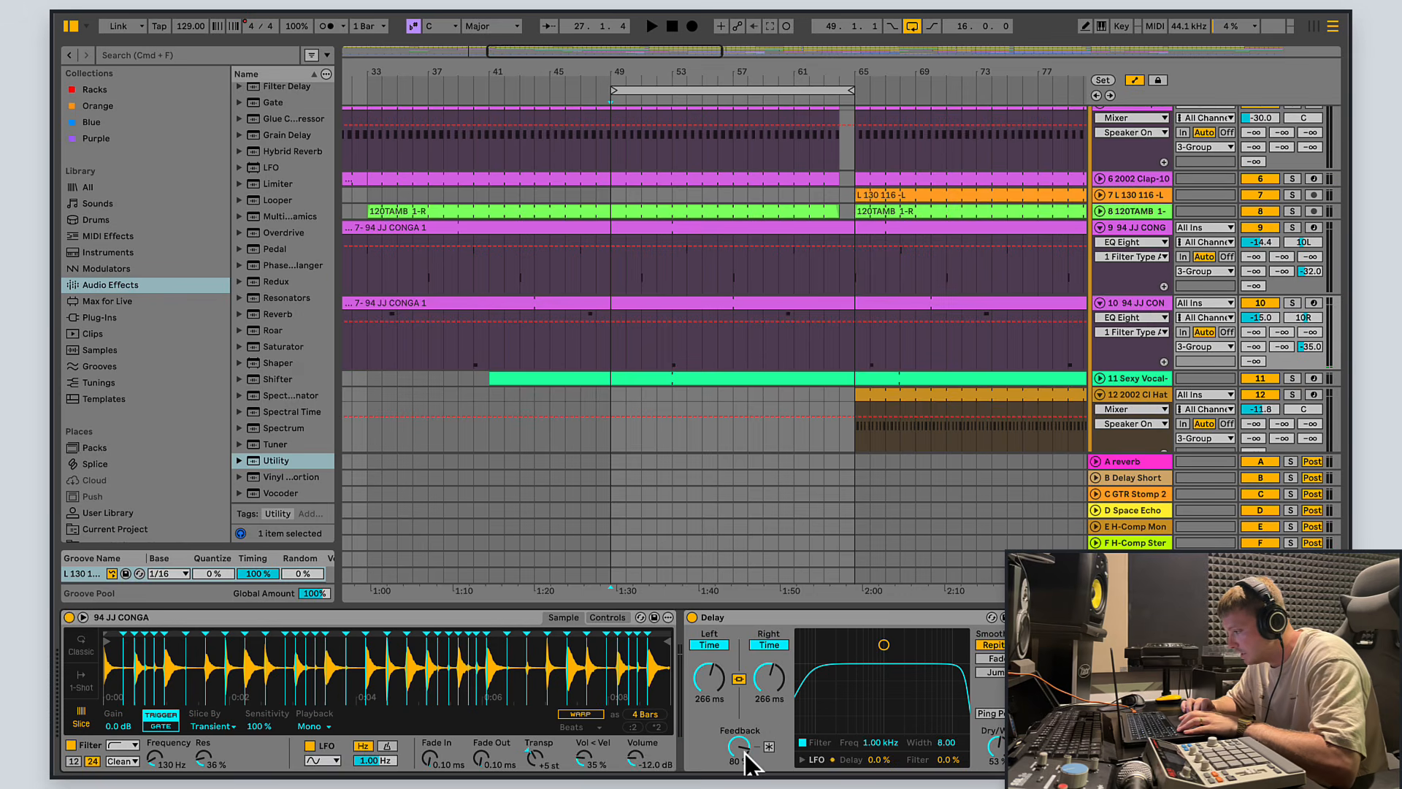
click(1144, 228)
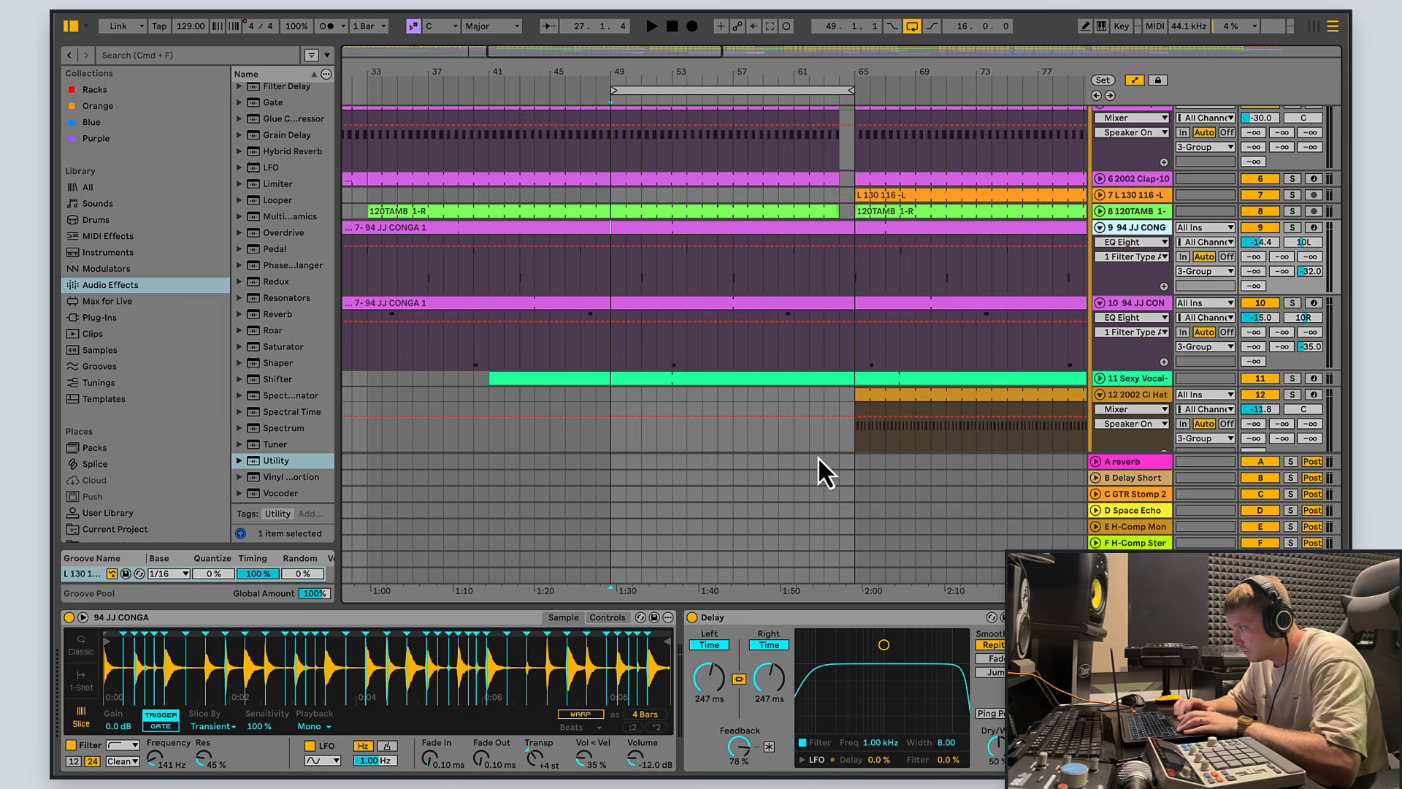
drag(714, 81, 710, 47)
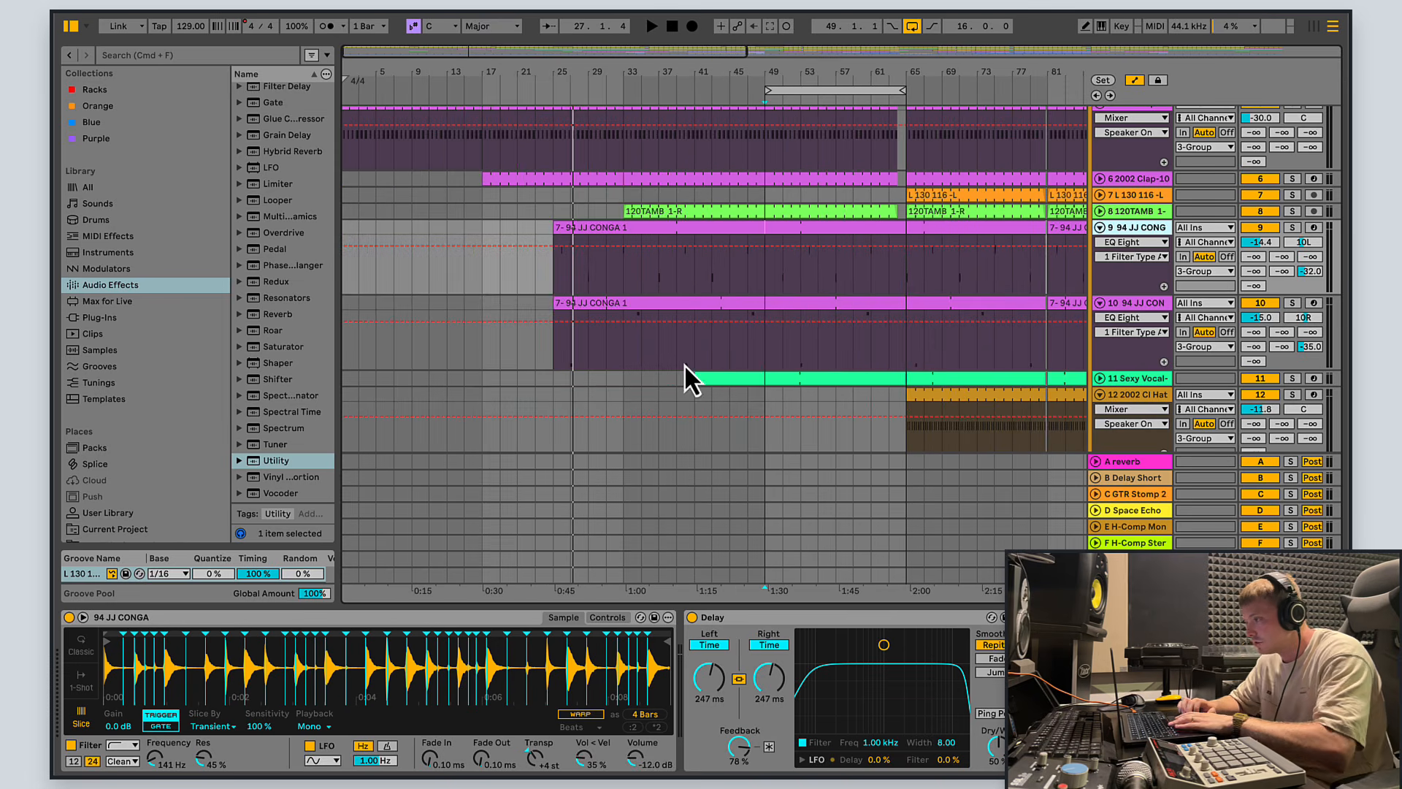
key(space)
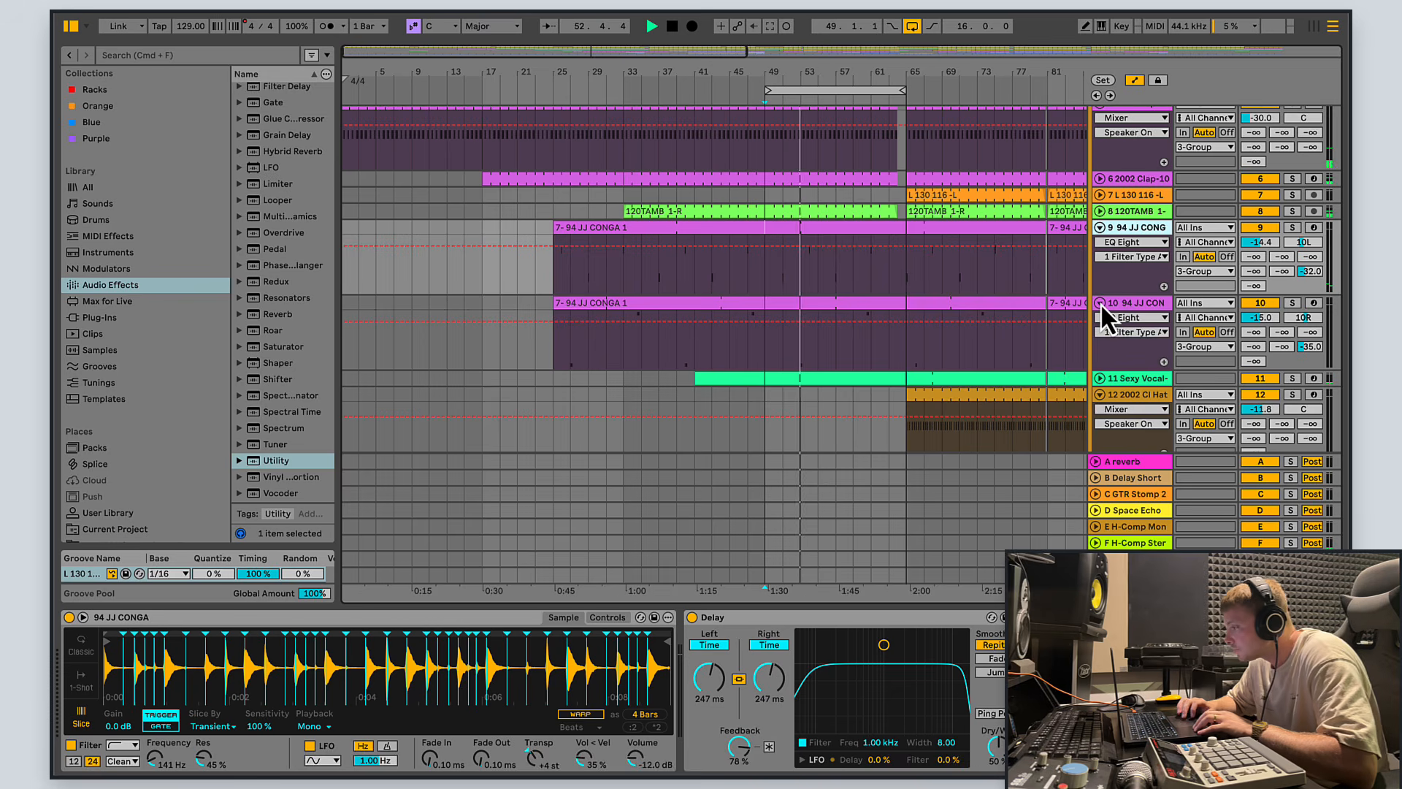
Step: Unfold the Sexy Vocal track and examine the notes of its first clip during playback
click(1100, 379)
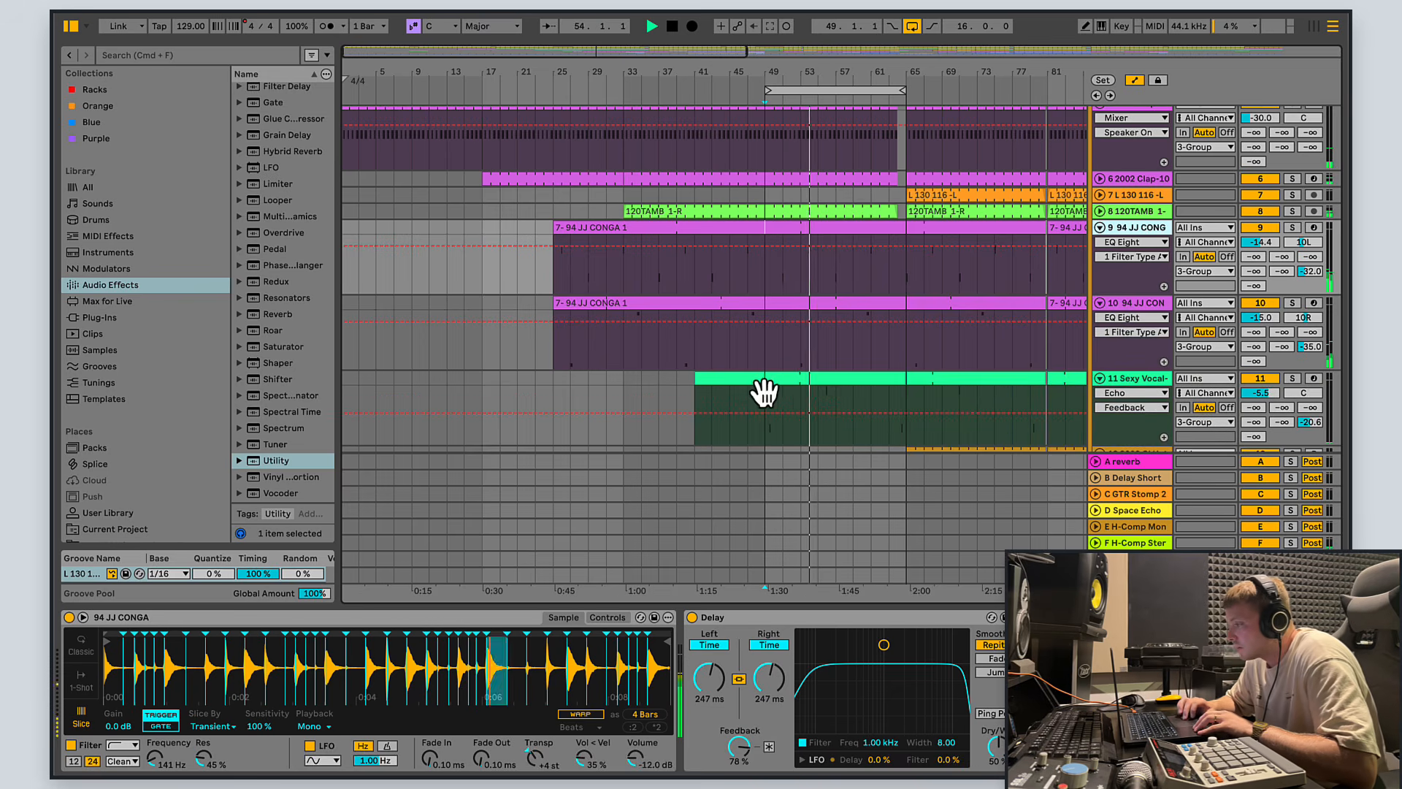
click(829, 396)
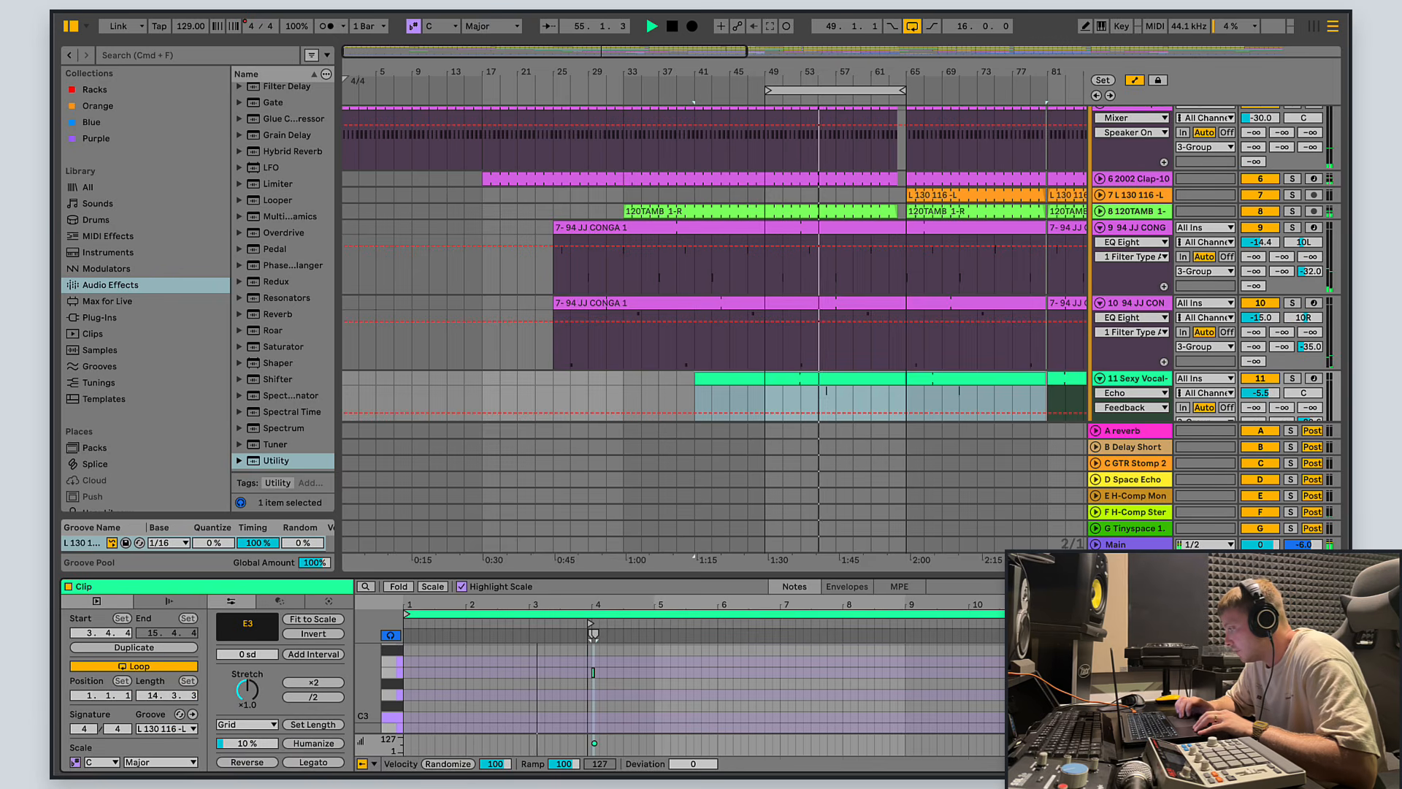
scroll(942, 688, up, 1)
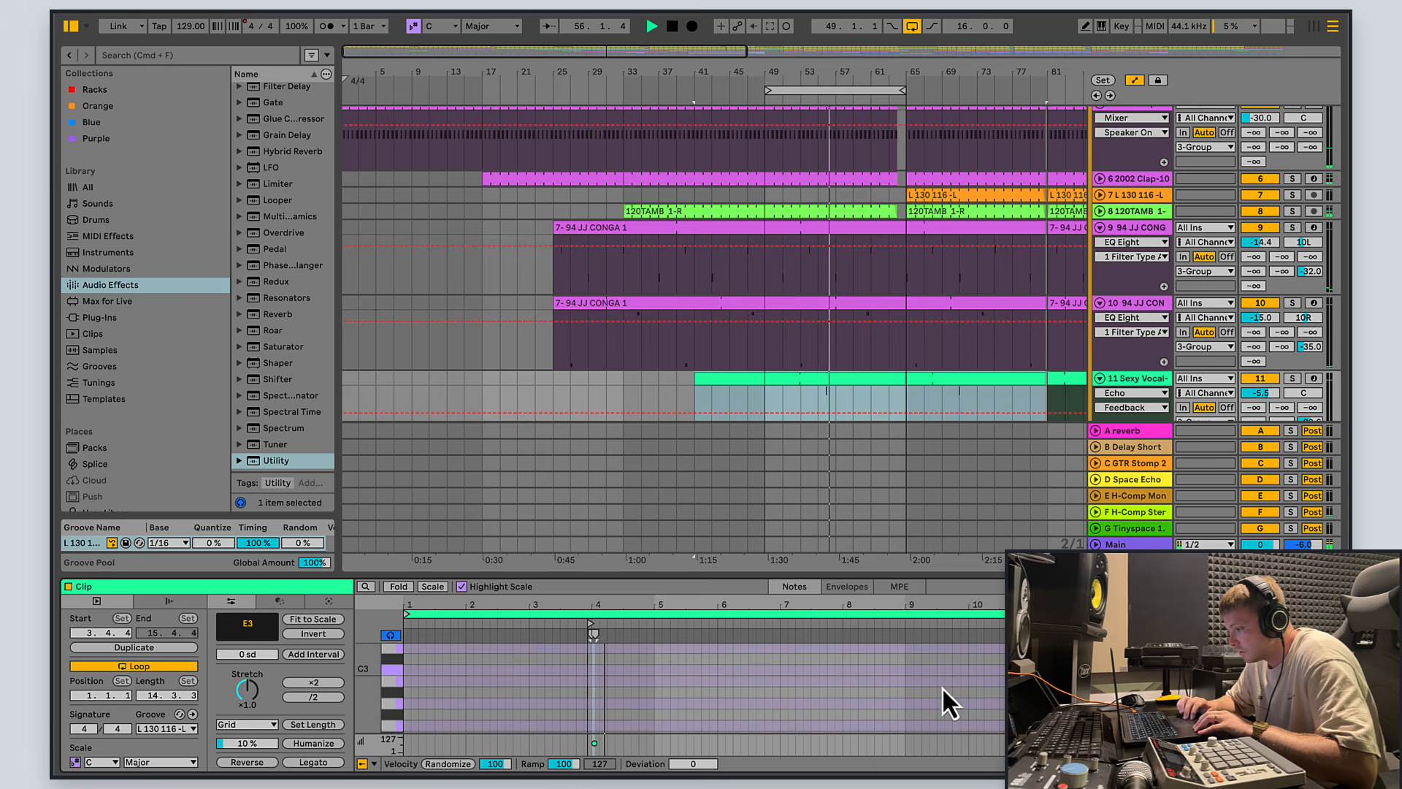
Step: Examine the Sexy Vocal track's devices, F-H-Comp send and Echo sync mode options, and play it from bar 49
click(1132, 378)
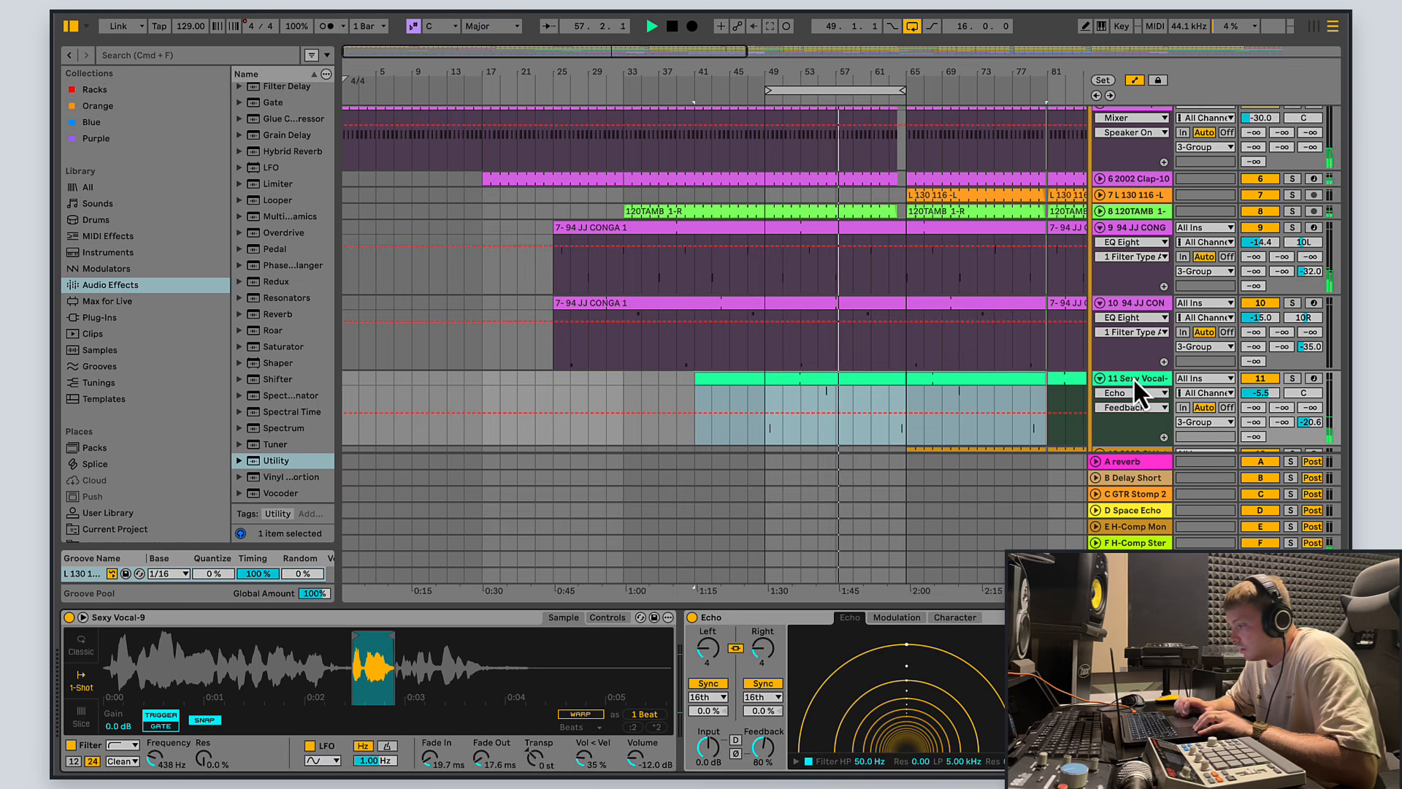
scroll(891, 379, down, 5)
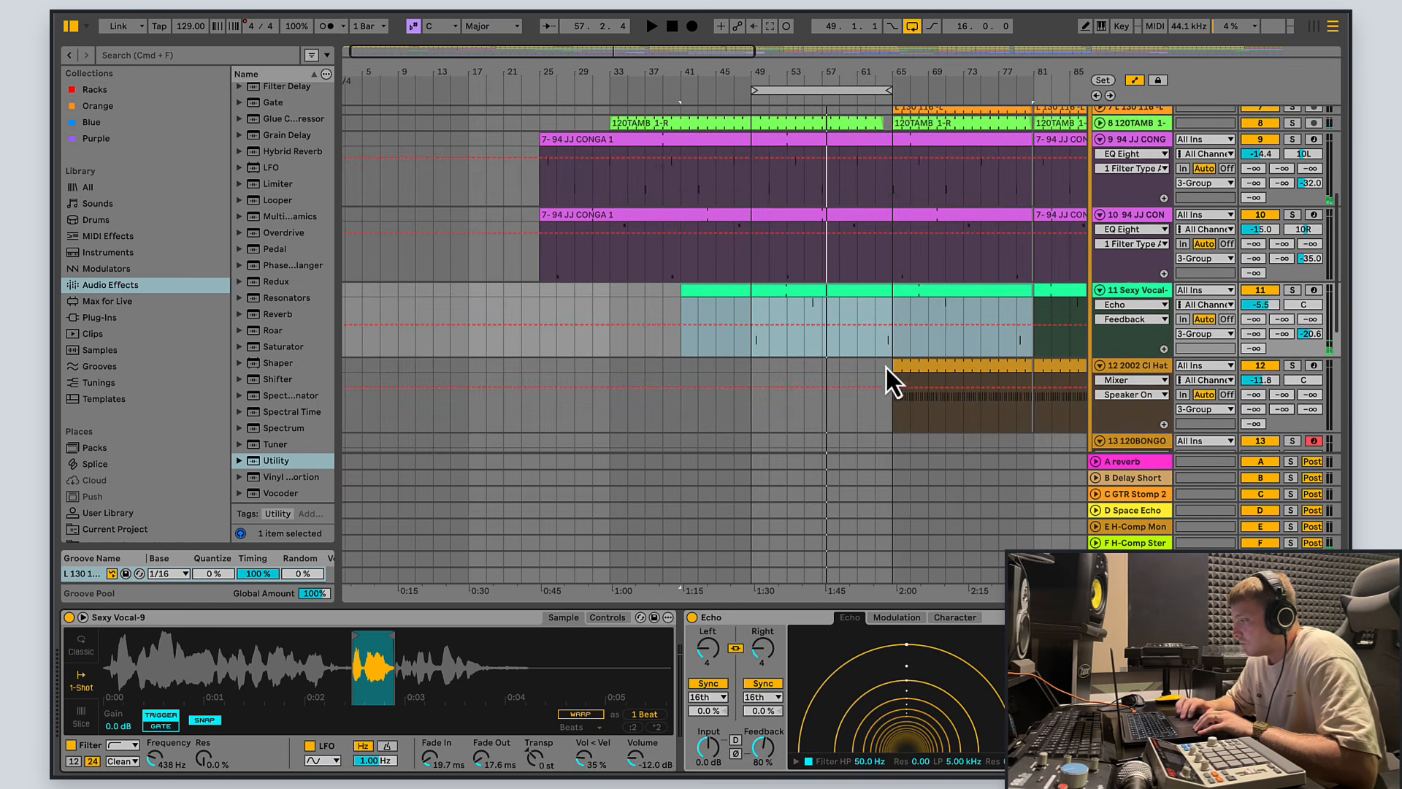
click(1311, 335)
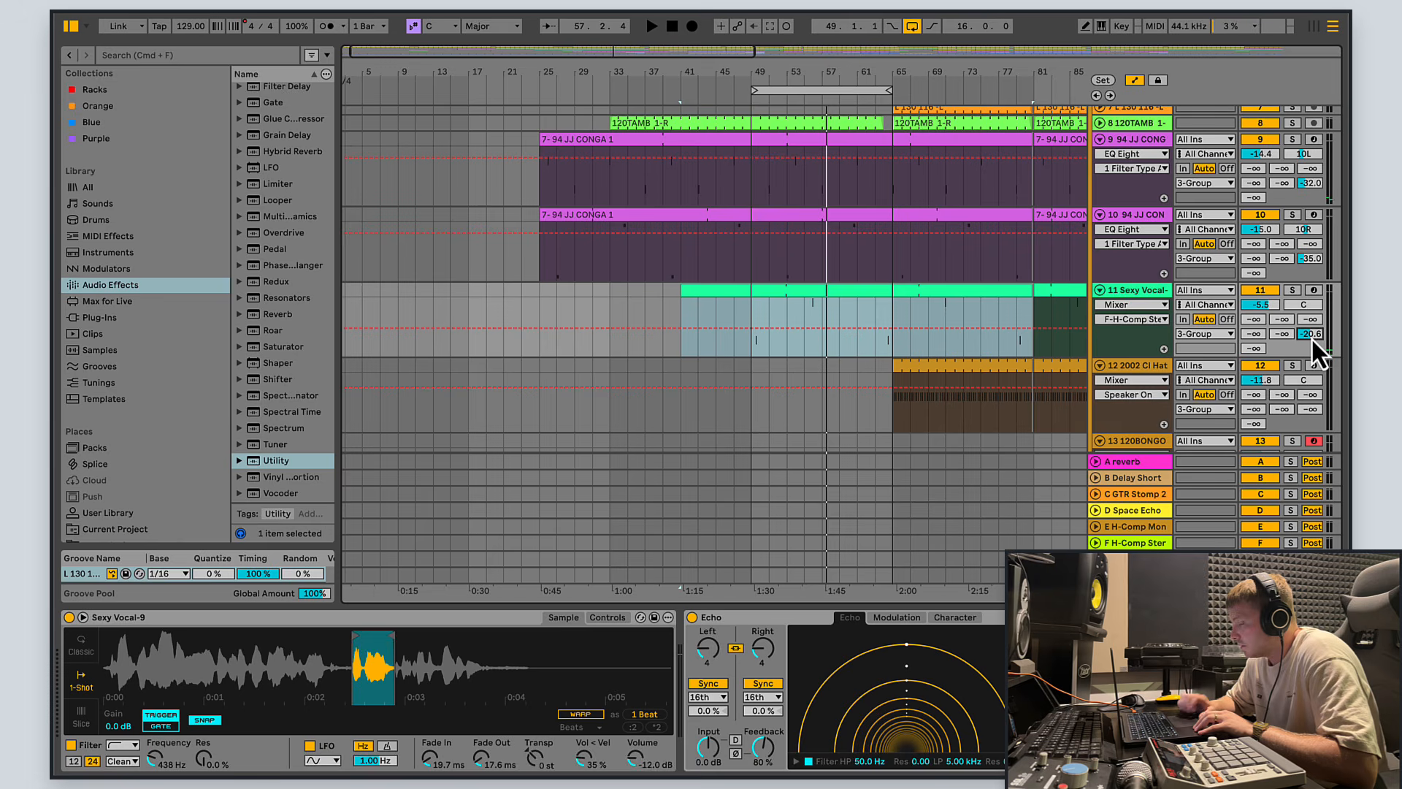
click(763, 698)
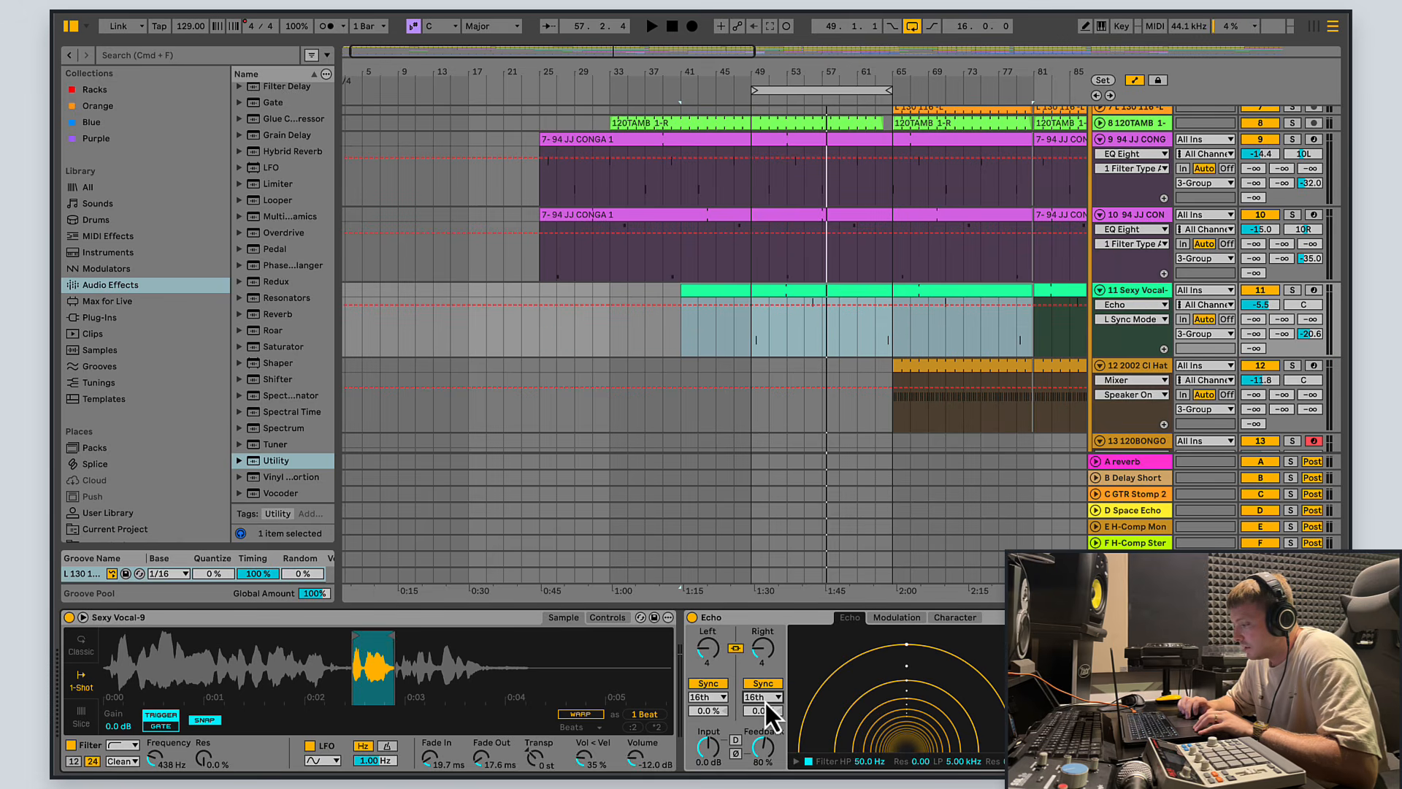
click(764, 698)
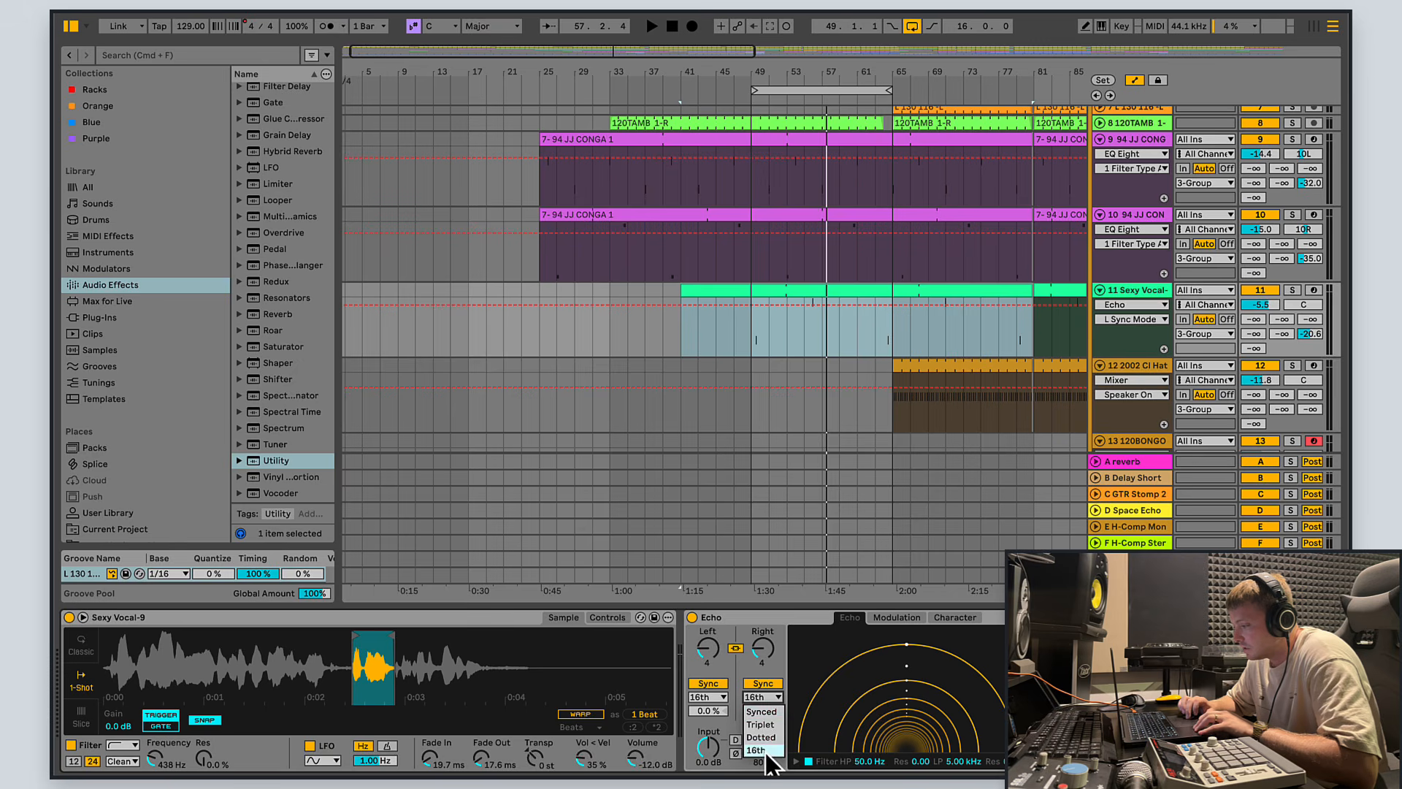
click(780, 666)
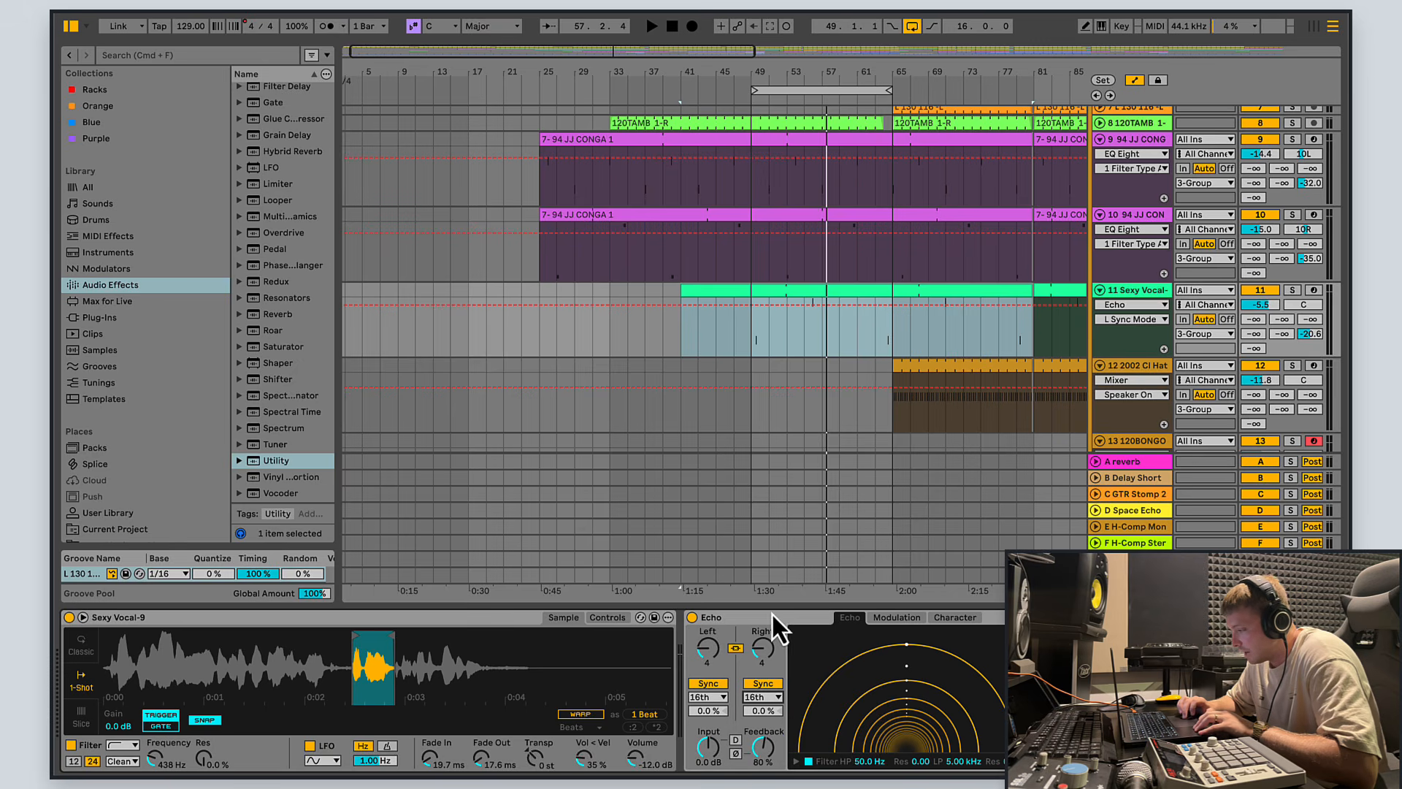
click(755, 344)
key(space)
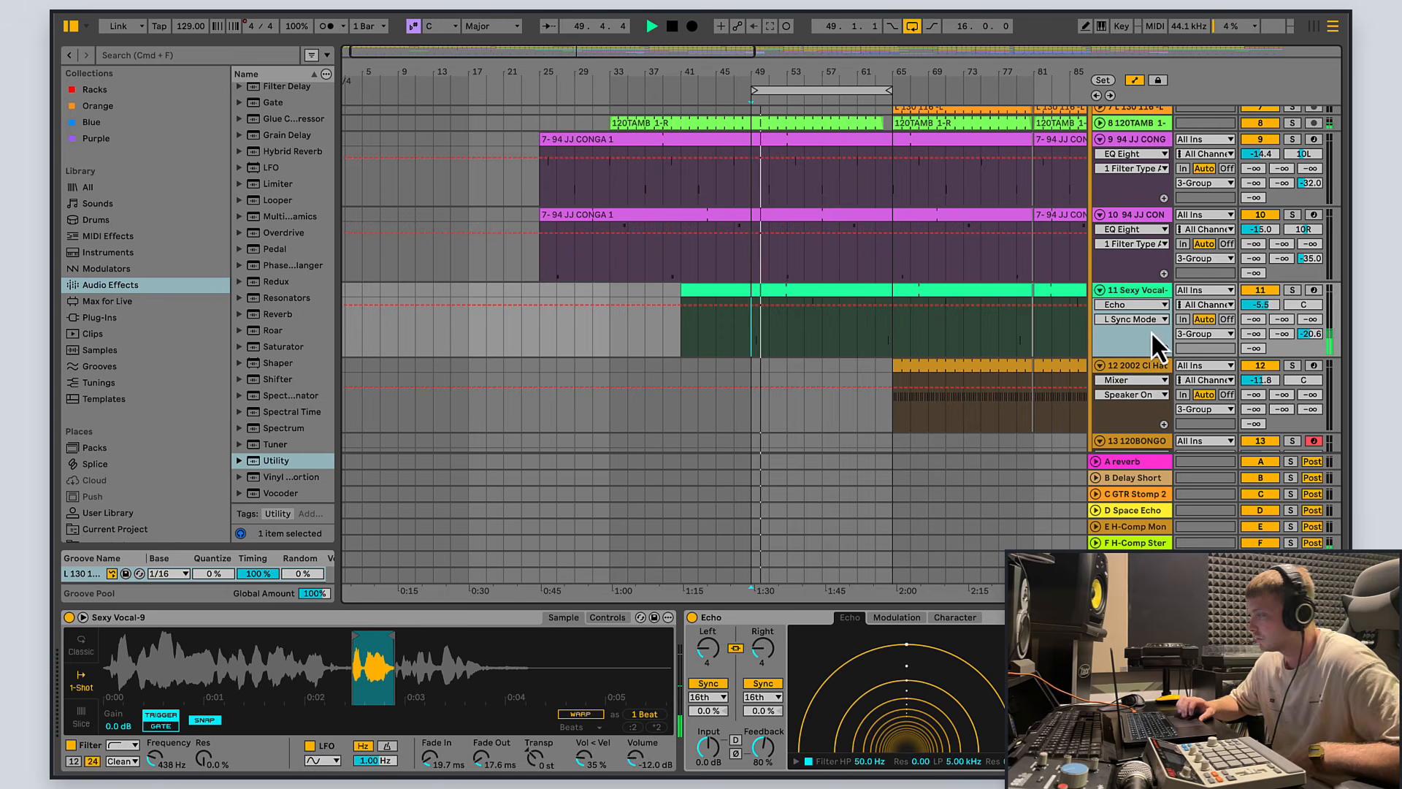
Step: Fold the Sexy Vocal, both conga, 2002 Cl Hat and 2002 Clap-5 tracks, hide the device view and show the whole arrangement
click(1100, 290)
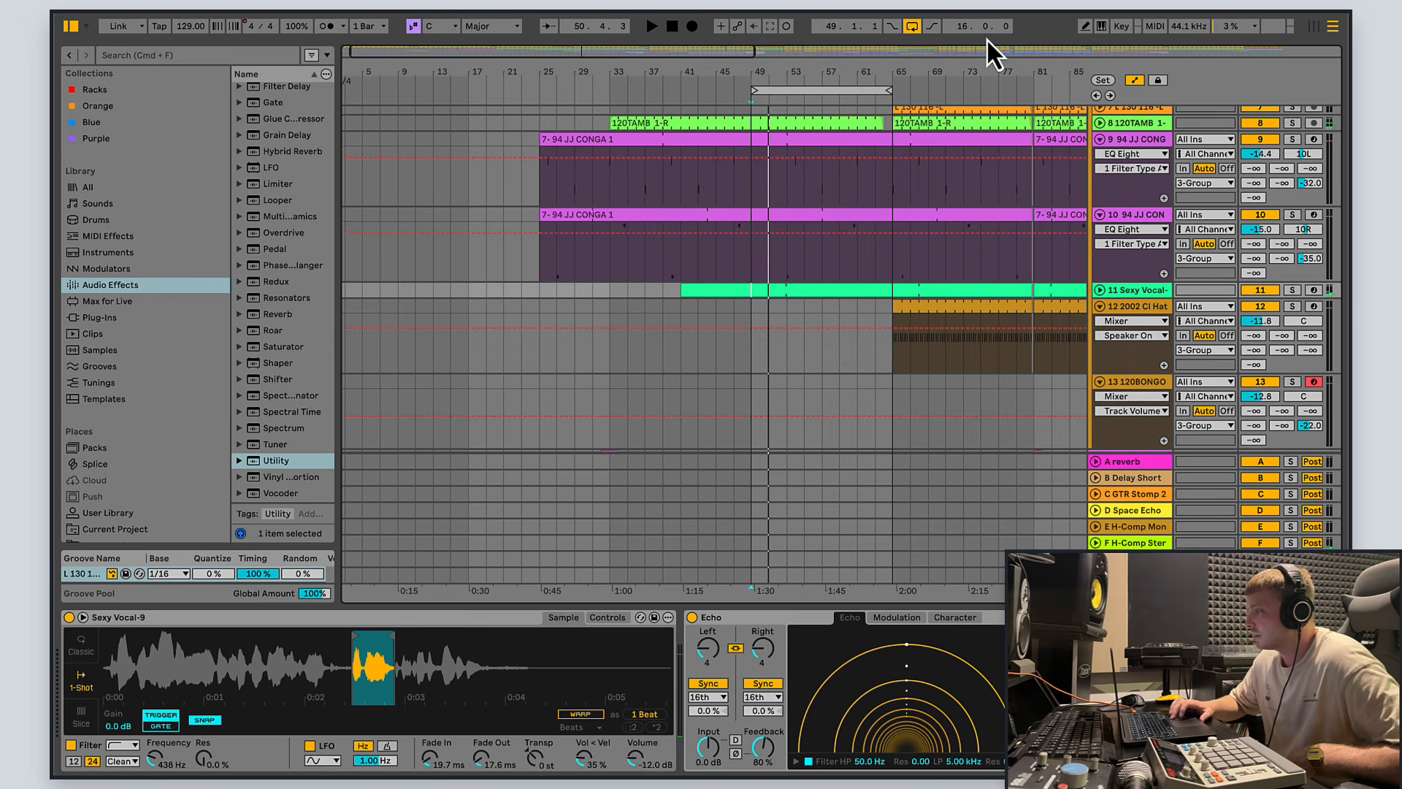
drag(682, 50, 860, 50)
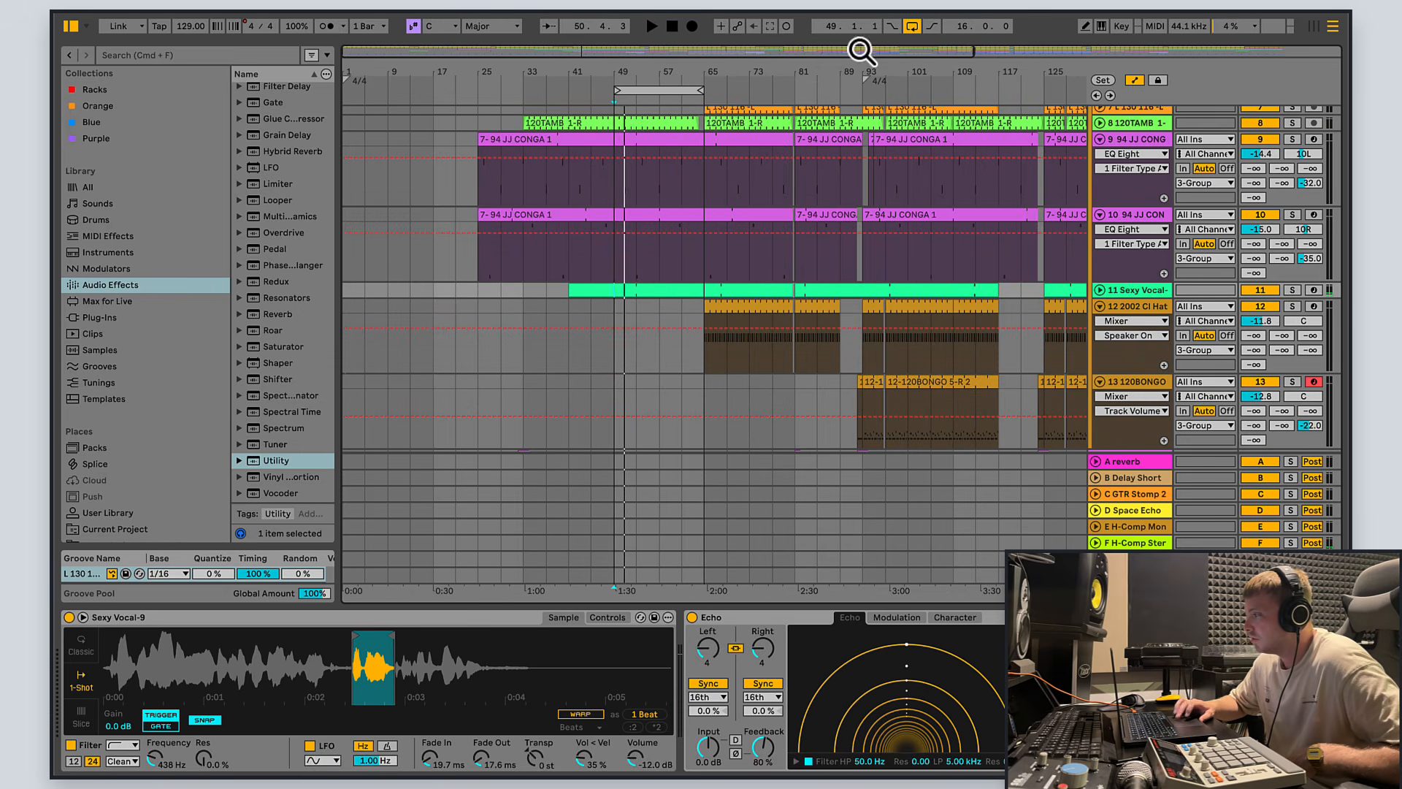
click(1100, 139)
click(1099, 155)
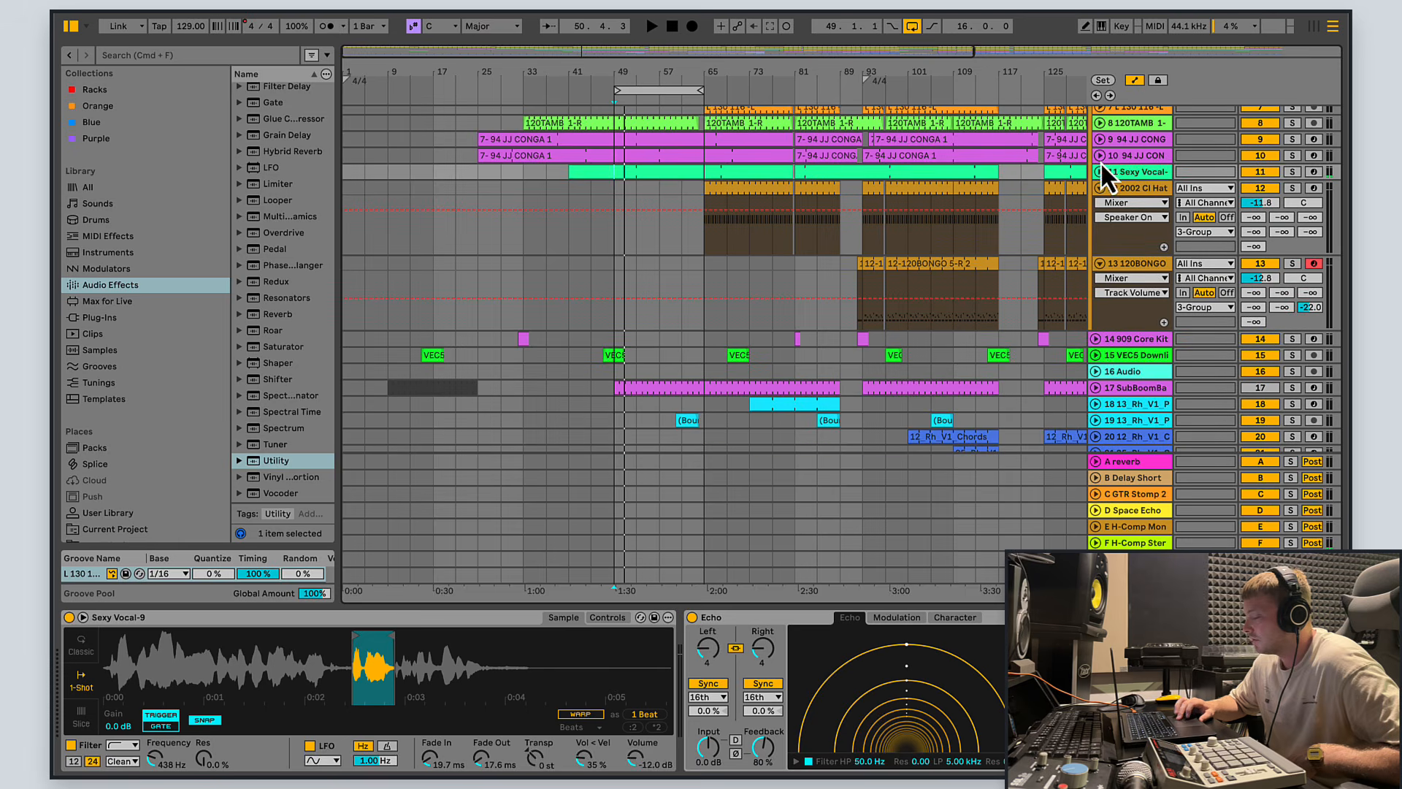
key(super+alt+l)
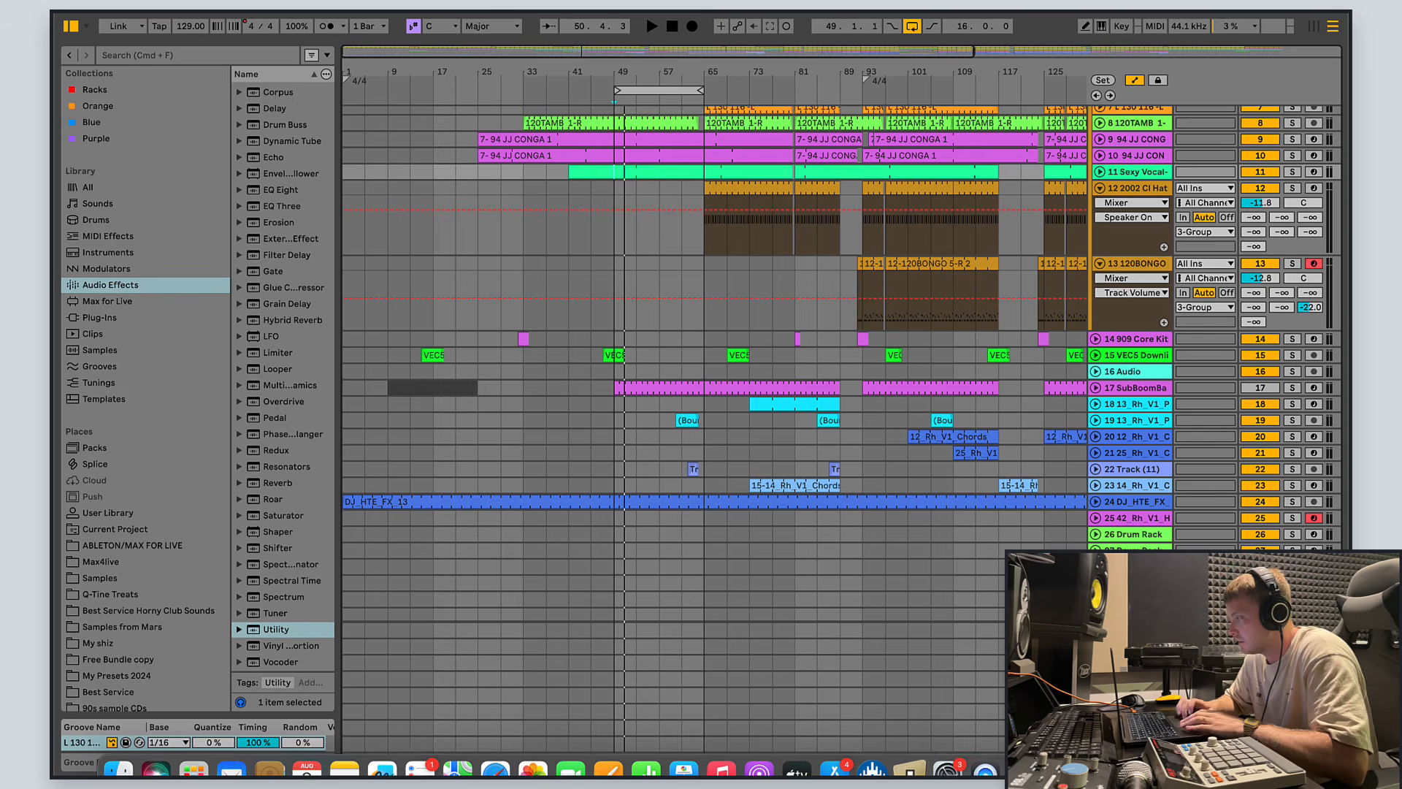
click(1100, 188)
scroll(1102, 178, up, 5)
double_click(820, 53)
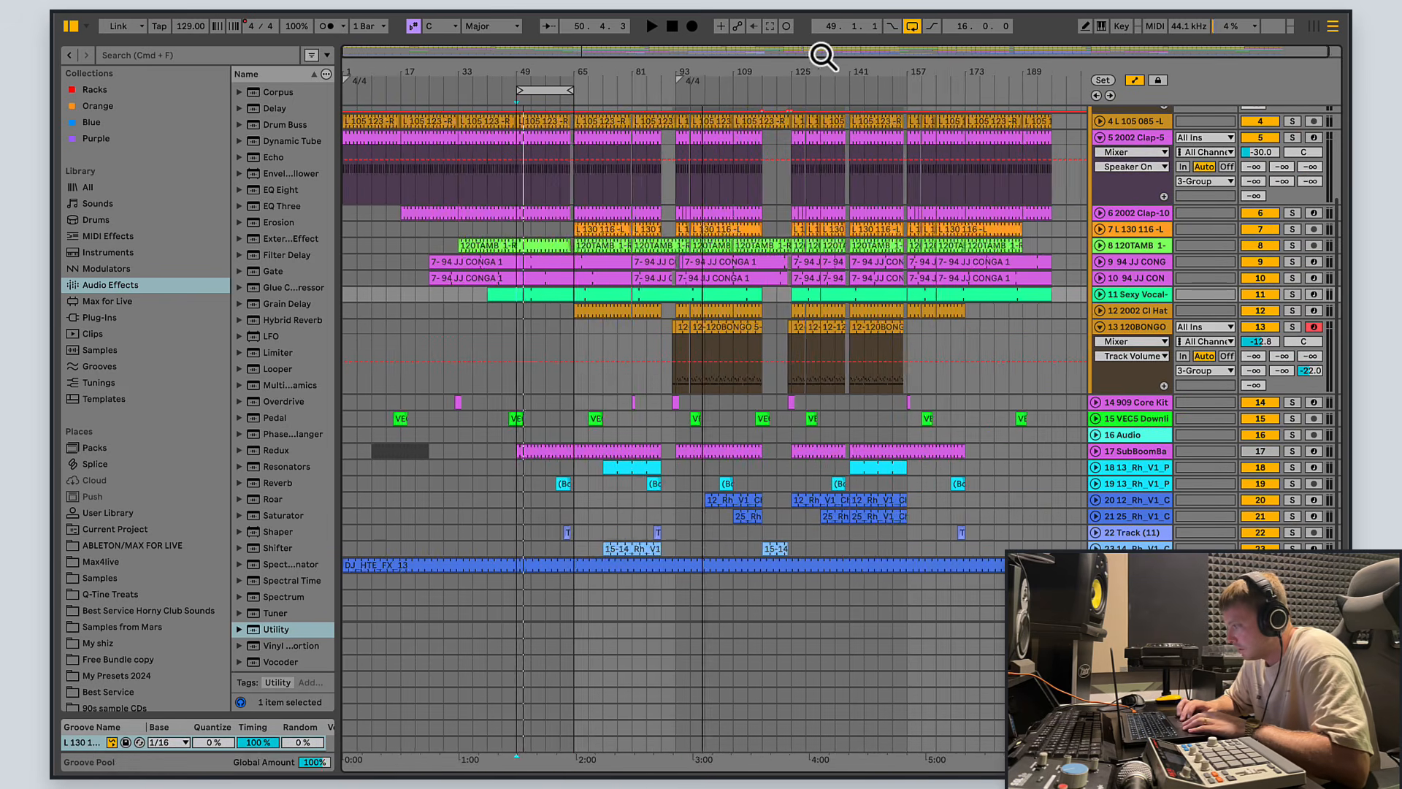
click(1099, 137)
scroll(1101, 131, up, 3)
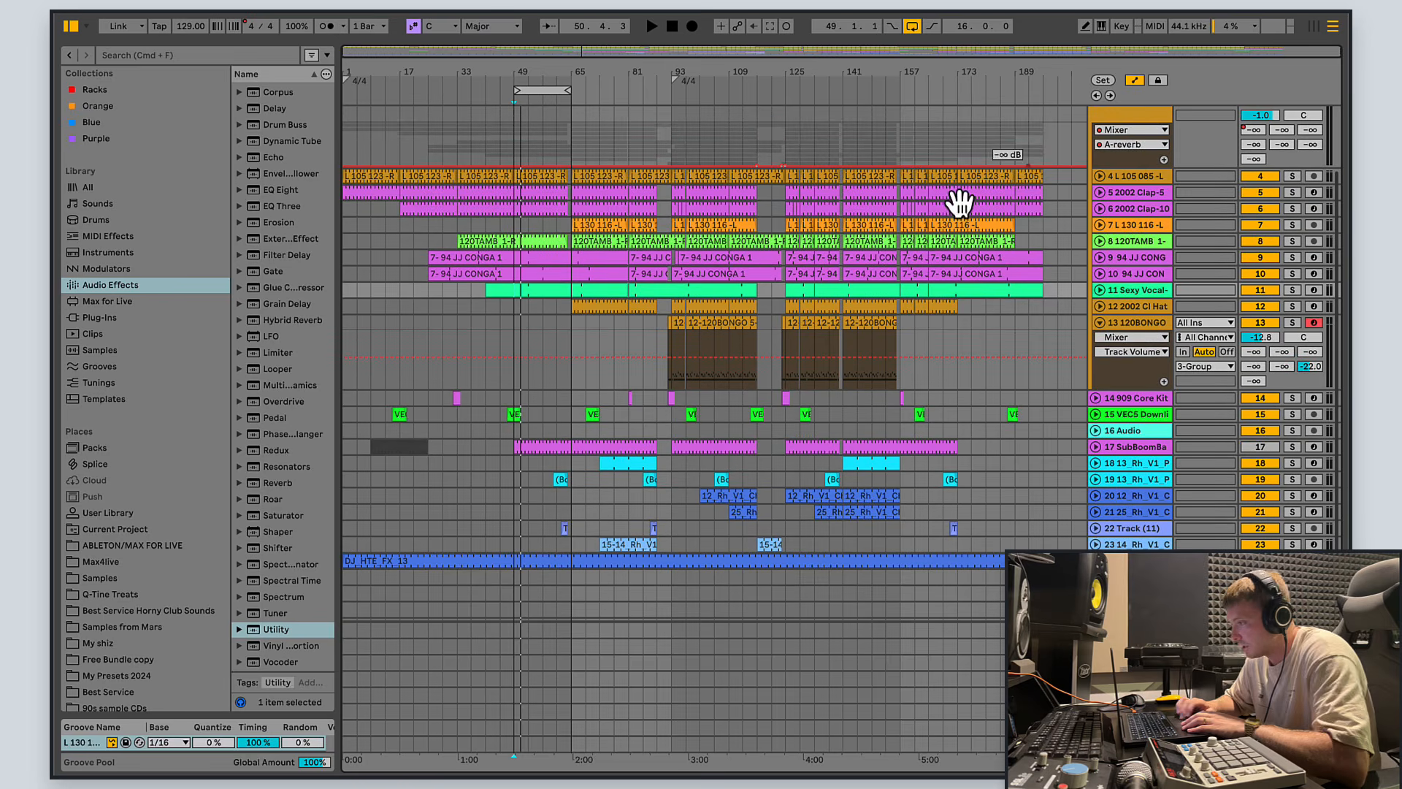
Step: Play the arrangement from bar 57 and turn off looping so playback continues past bar 65
click(539, 329)
key(space)
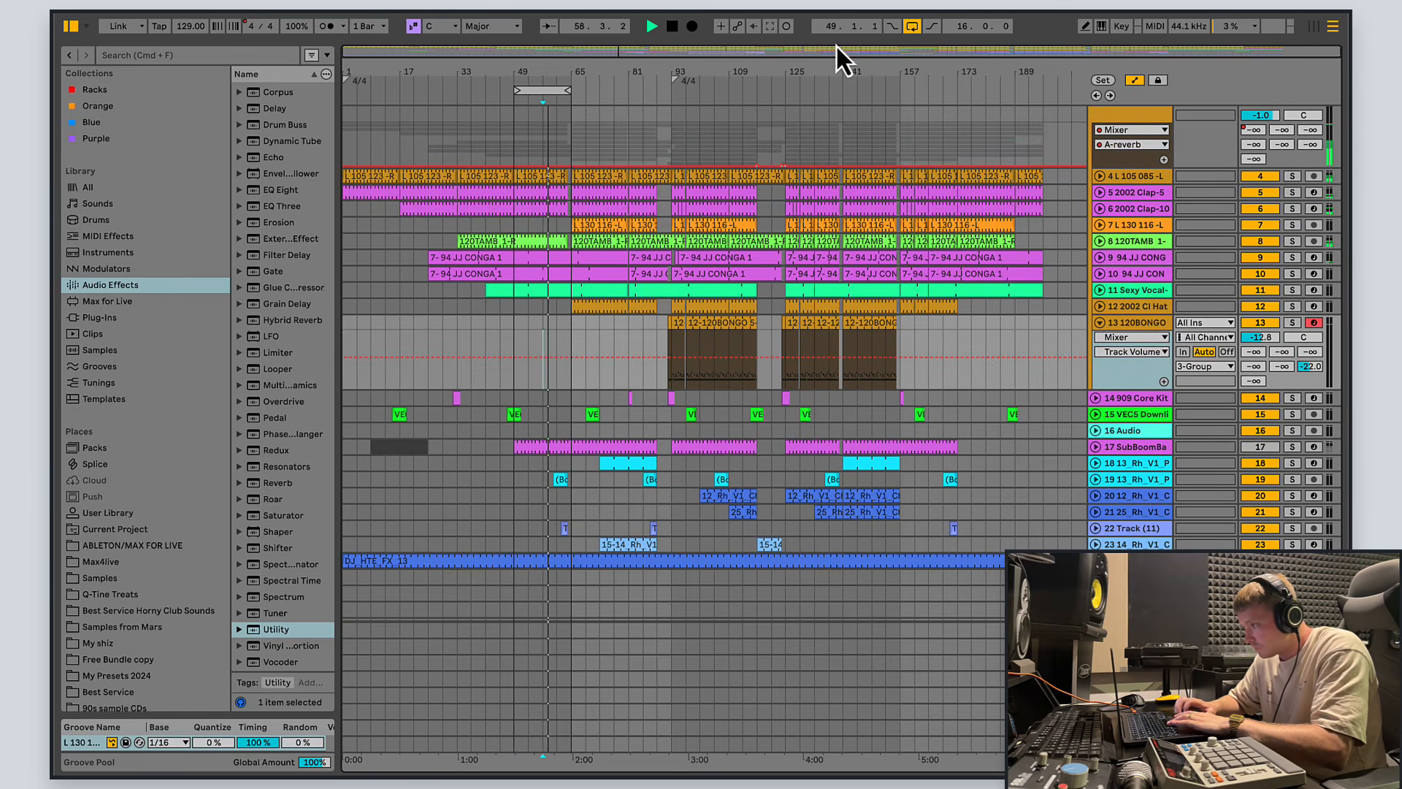
scroll(655, 298, up, 3)
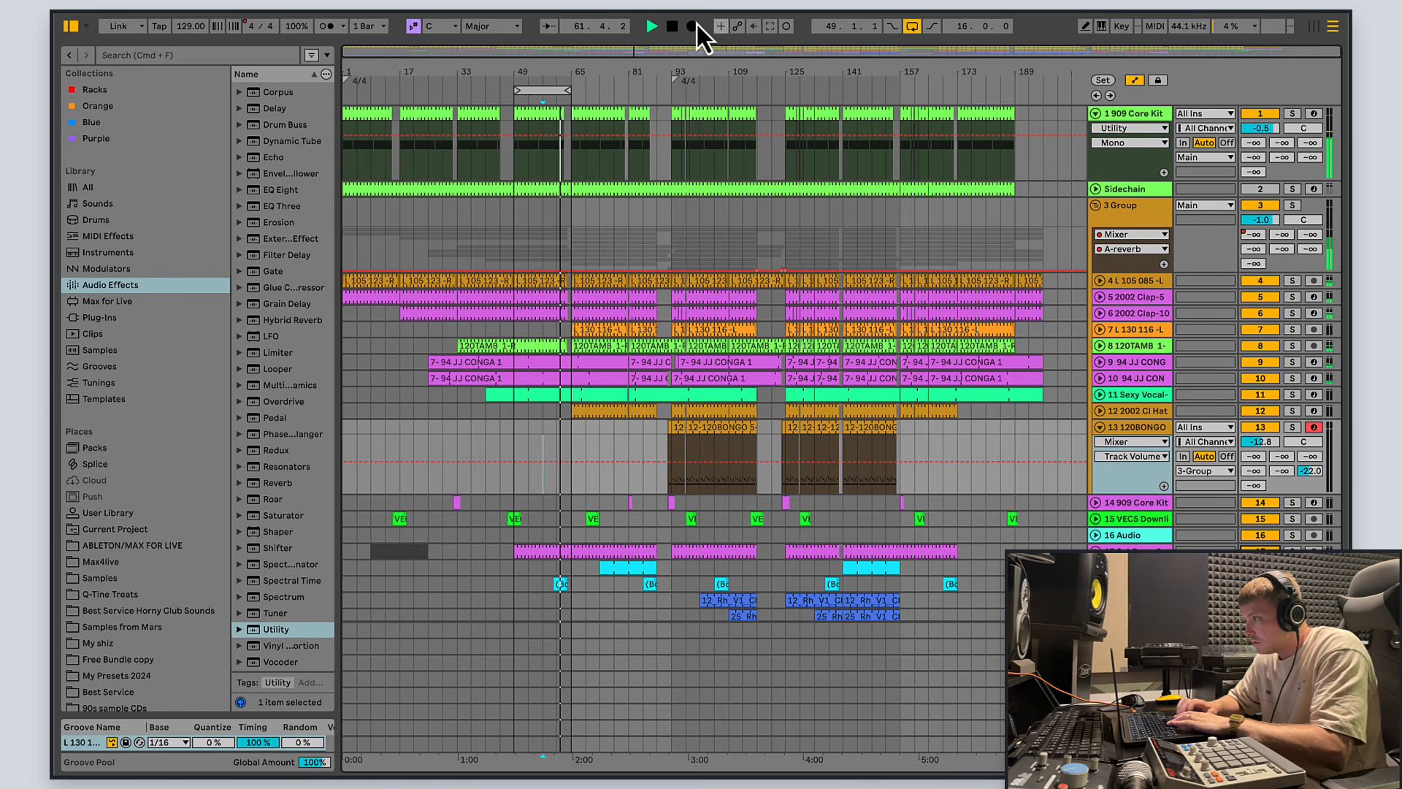
click(914, 27)
drag(584, 54, 619, 51)
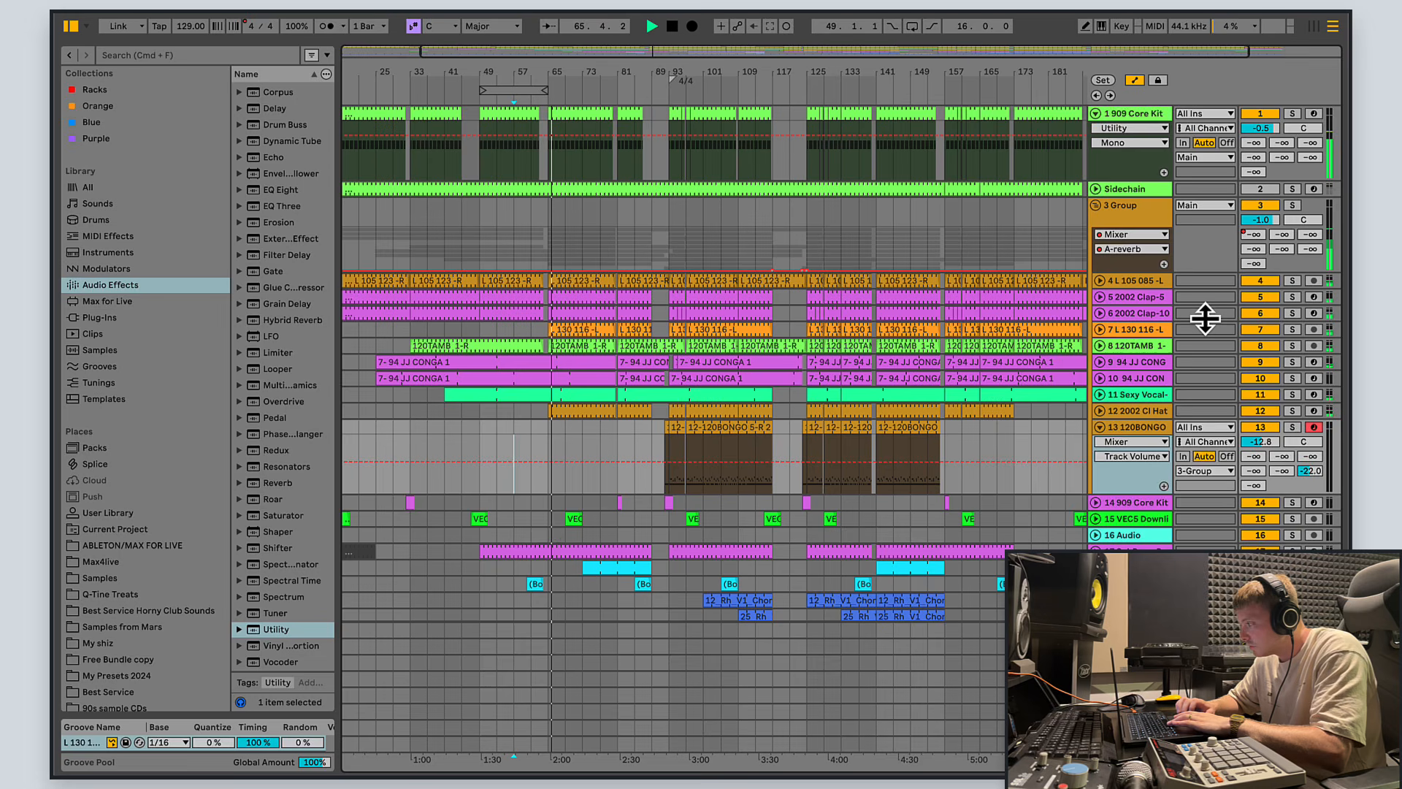
Step: Solo the L 130 116 track and examine its first clip's waveform and Beats warp settings
click(1292, 329)
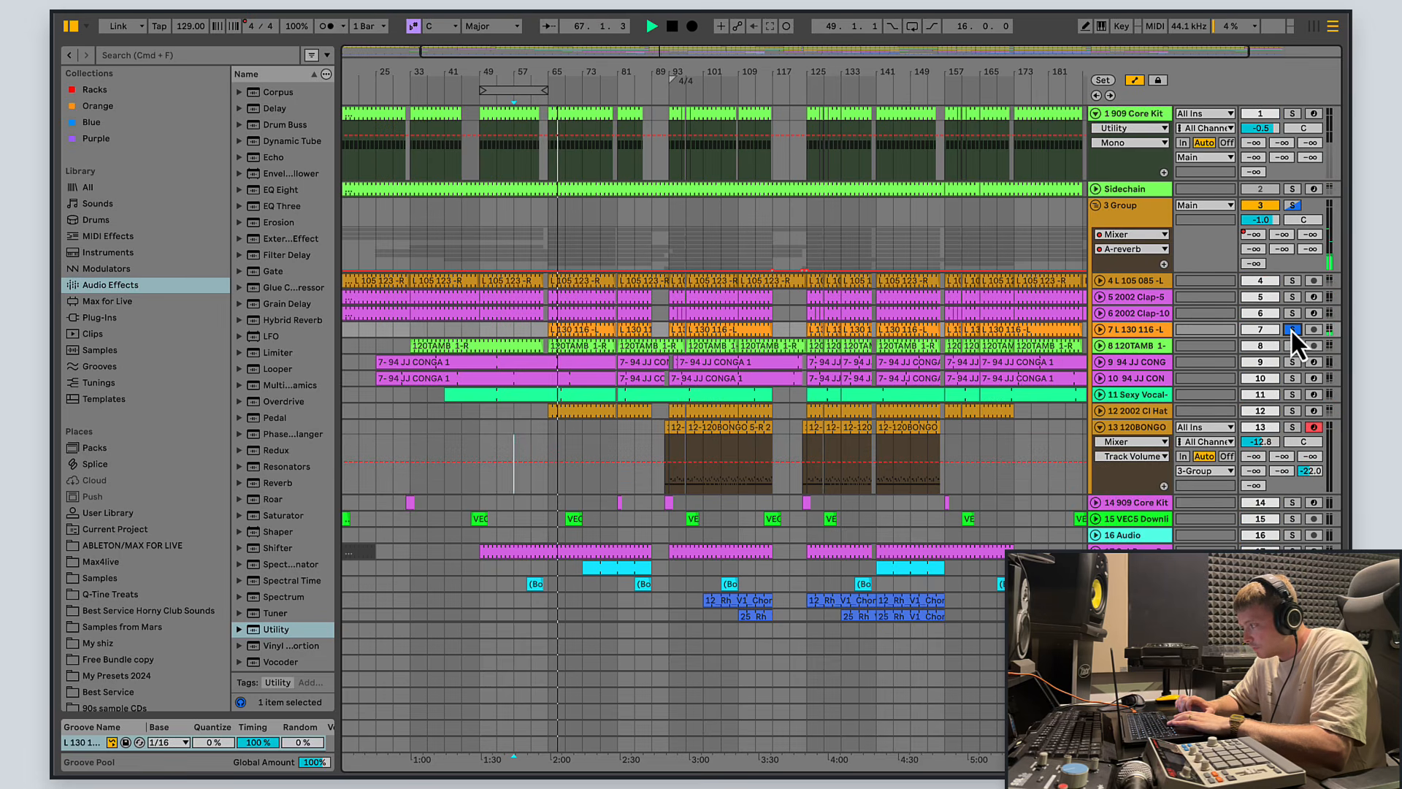
double_click(593, 330)
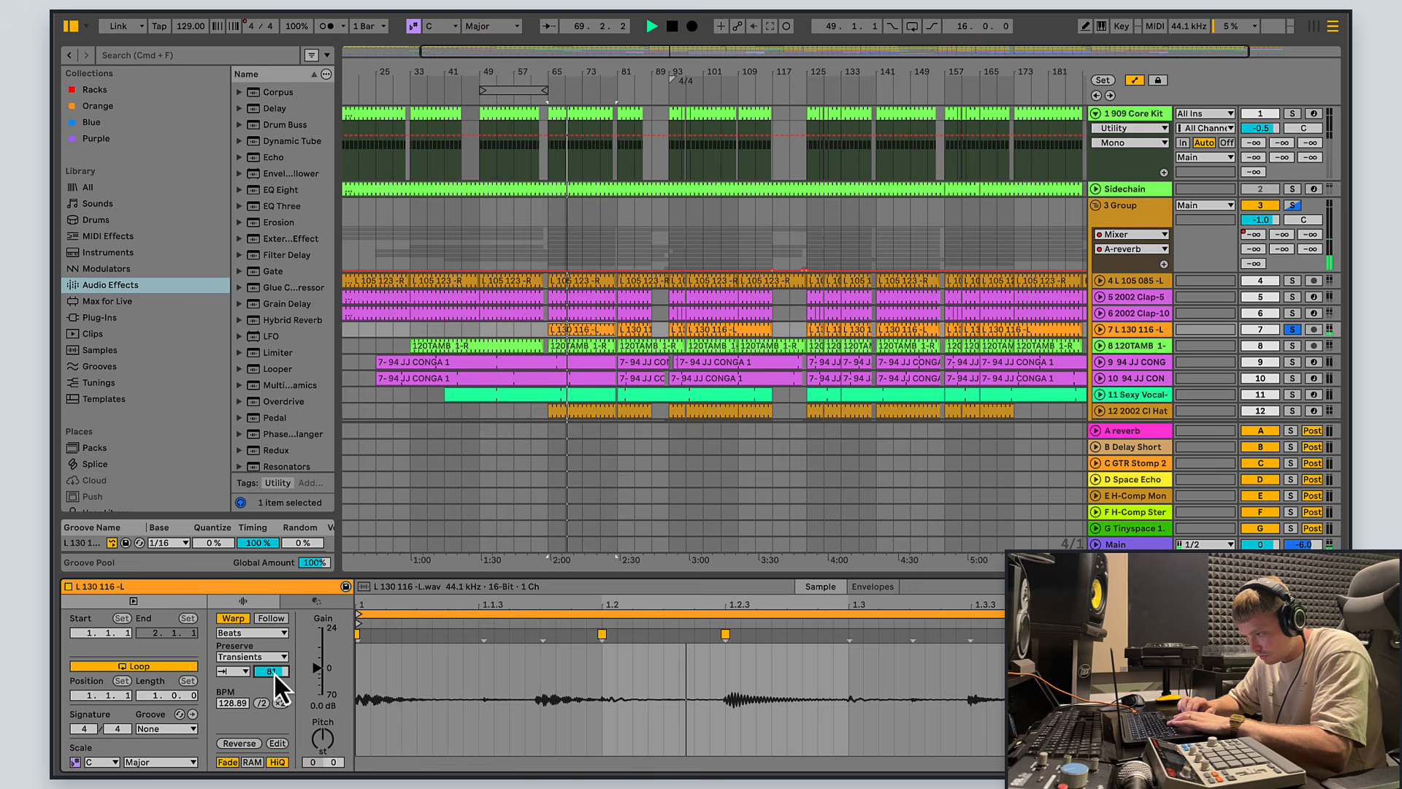
drag(274, 672, 274, 679)
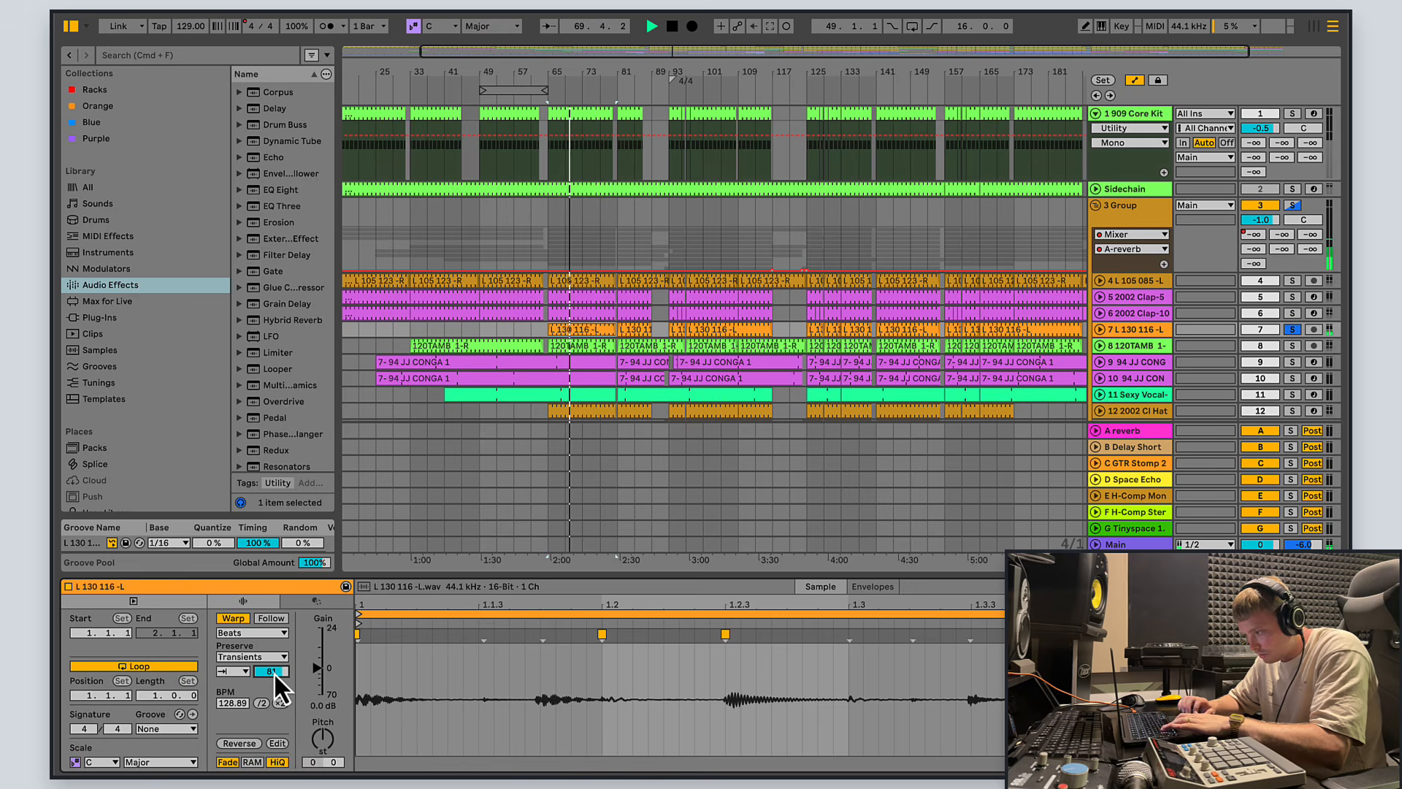
Step: Examine the 2002 Cl Hat clip's notes, solo the track briefly, and hide the note editor again
click(572, 410)
click(1289, 411)
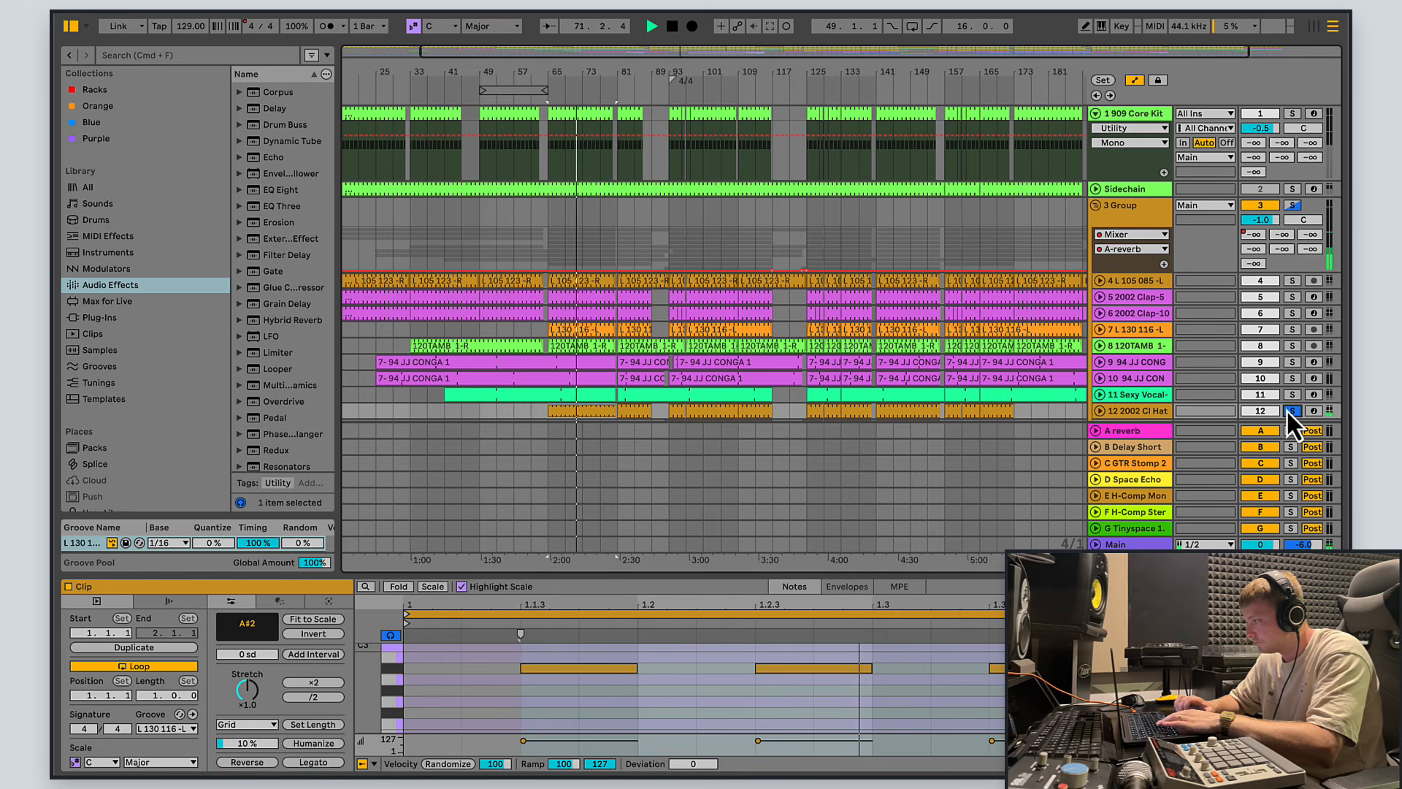
click(1289, 411)
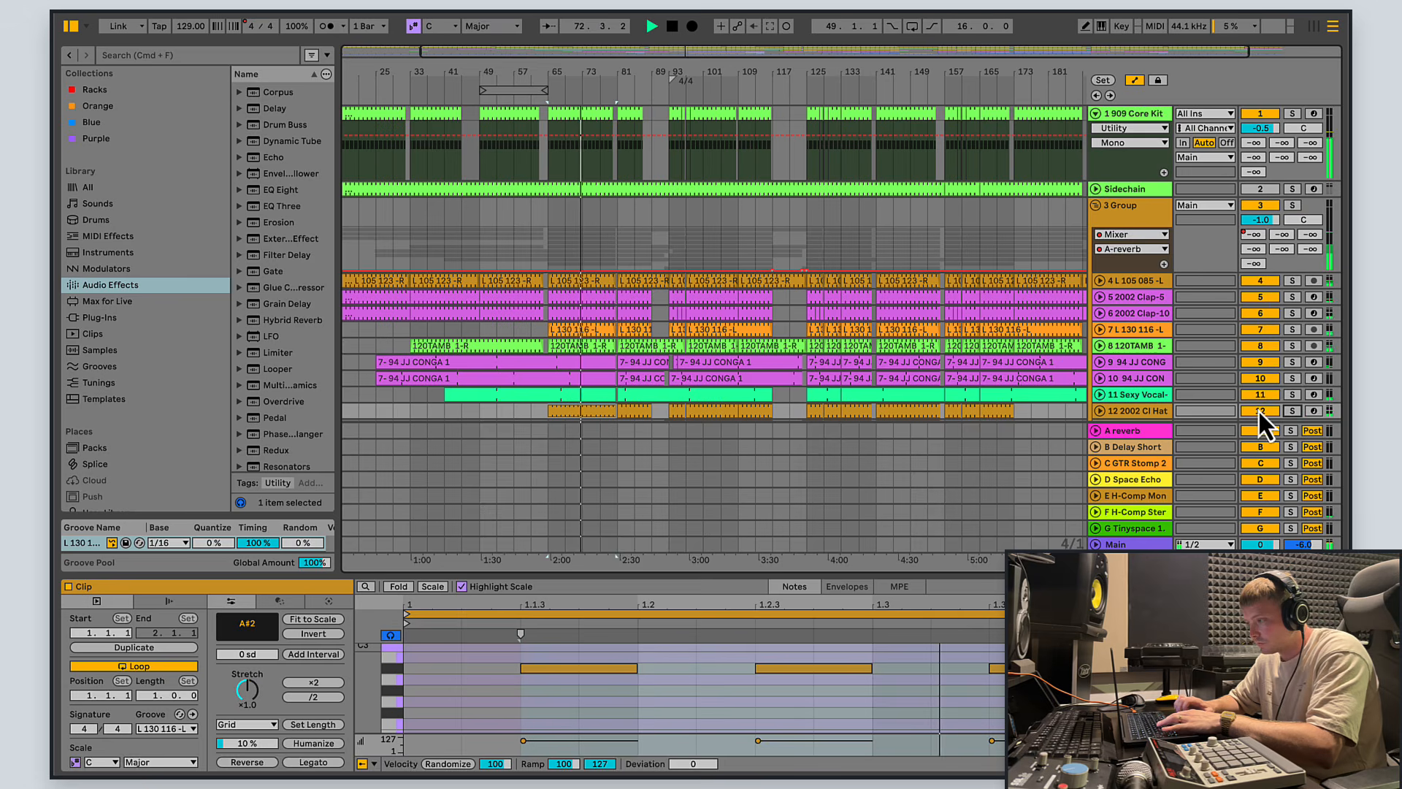
key(super+alt+l)
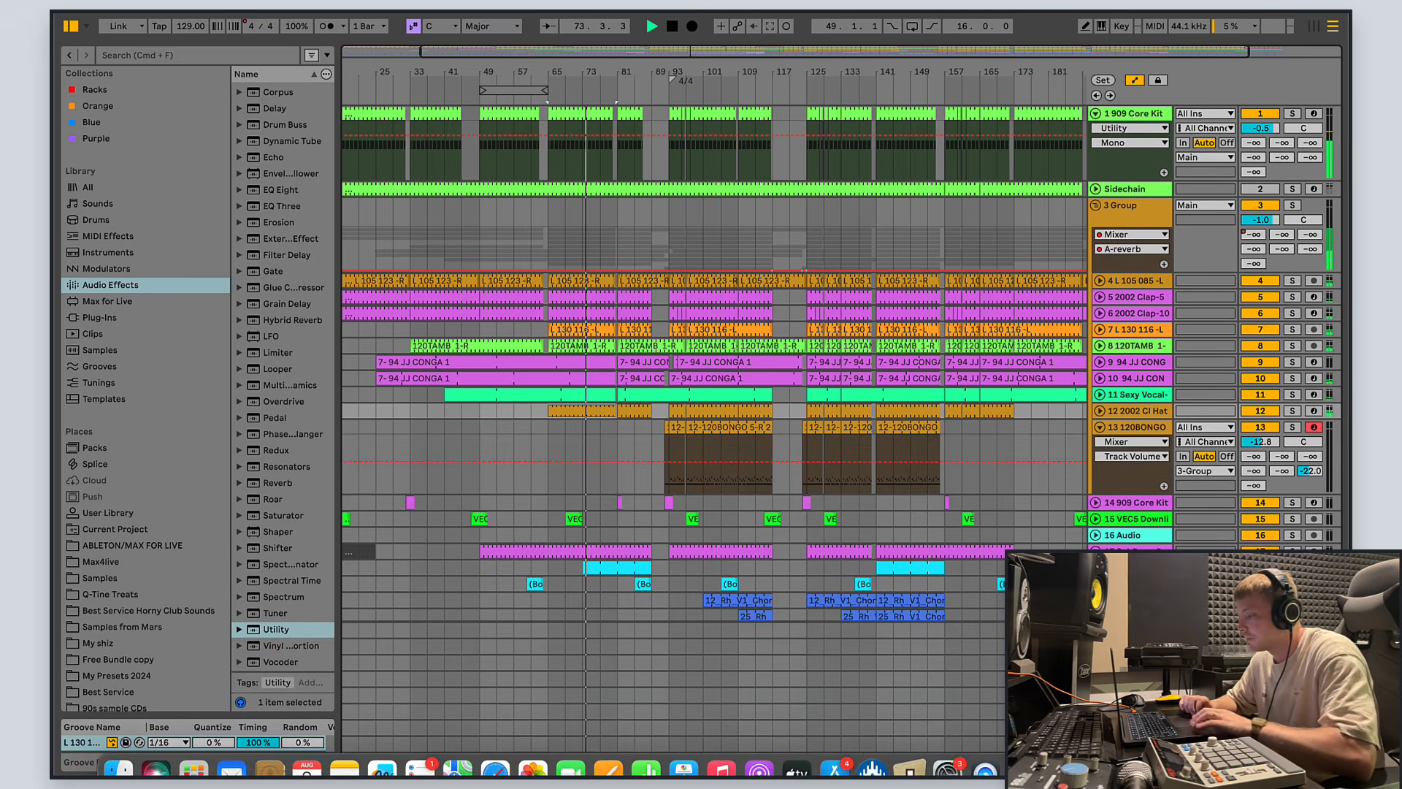
Step: Fold the 3 Group and the 909 Core Kit track and restart playback from bar 49
click(1096, 205)
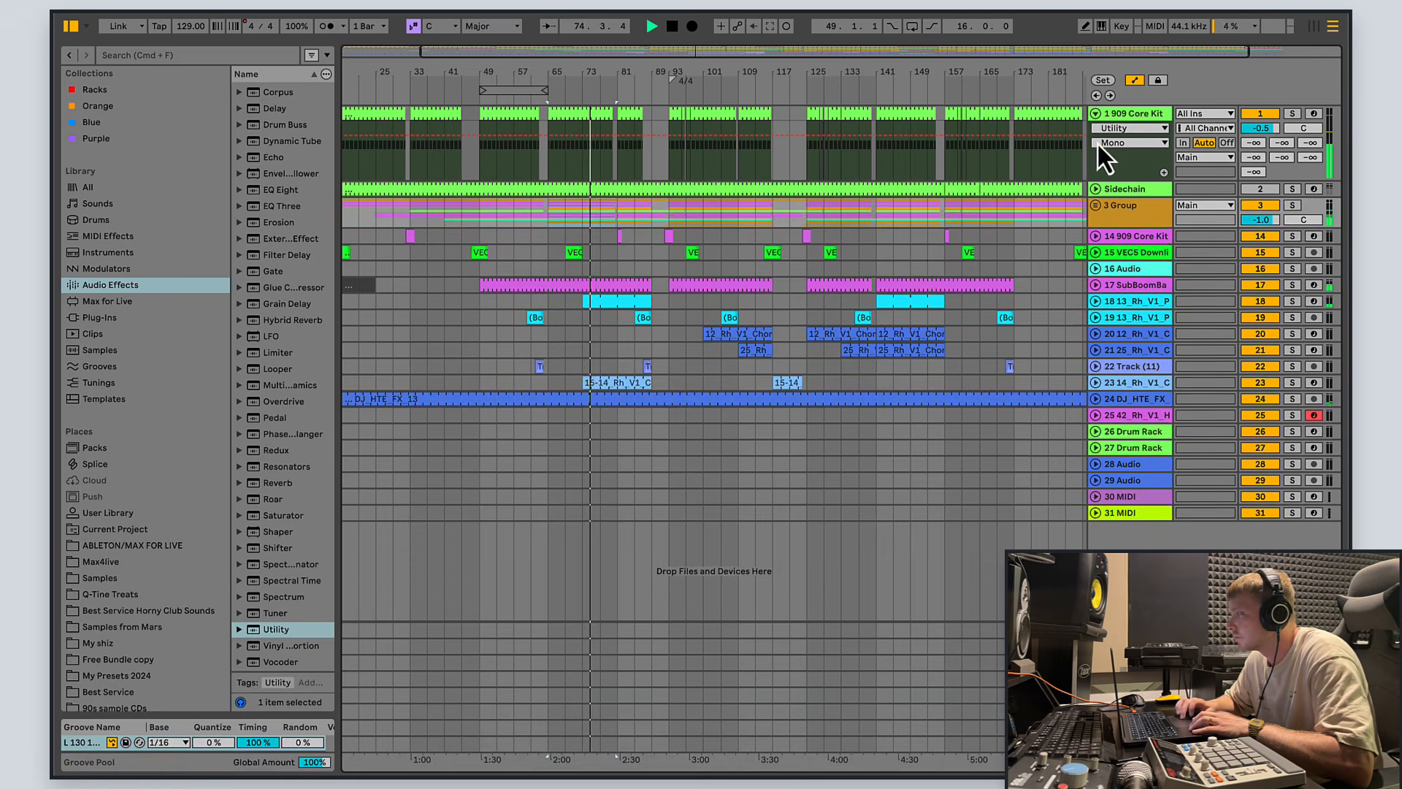
click(1095, 114)
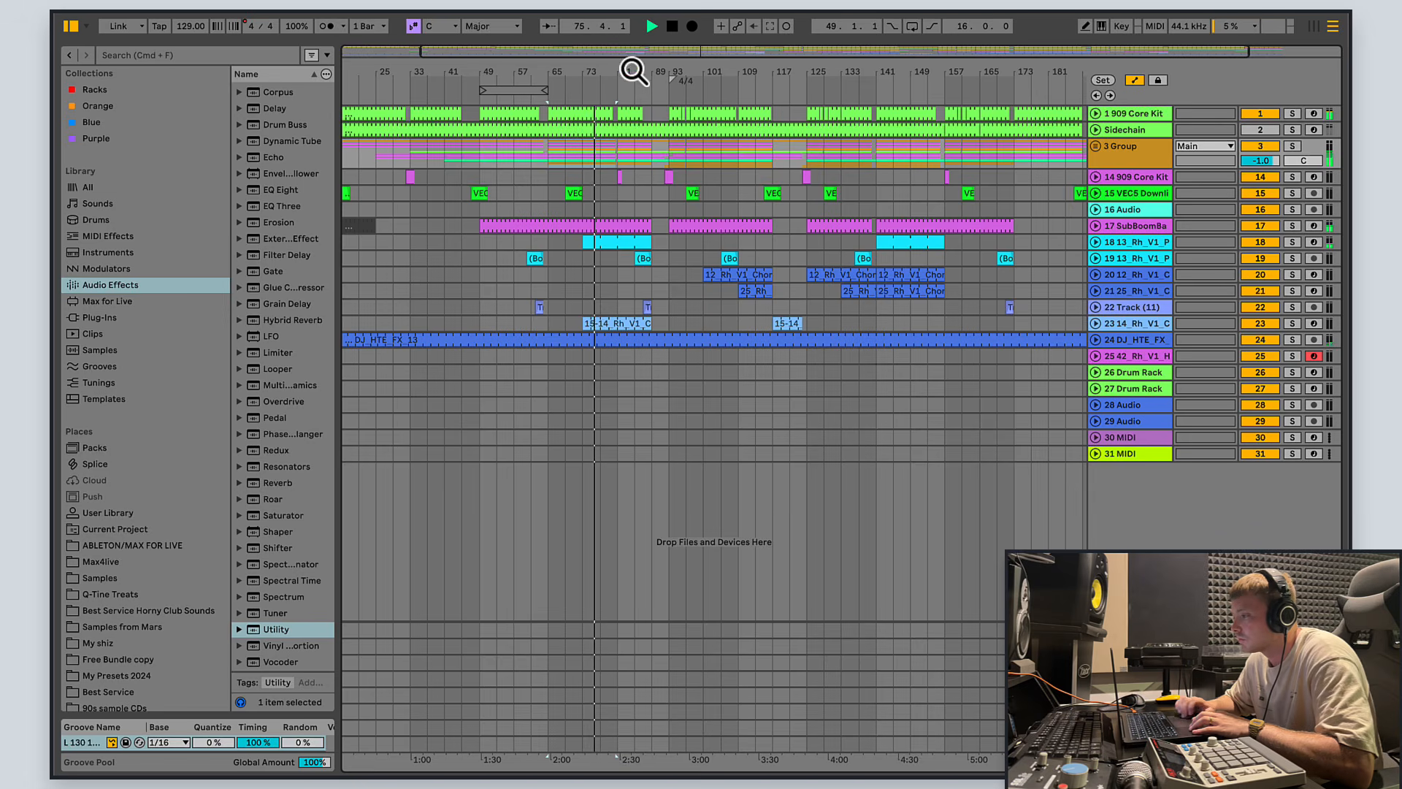
click(472, 227)
key(space)
key(space)
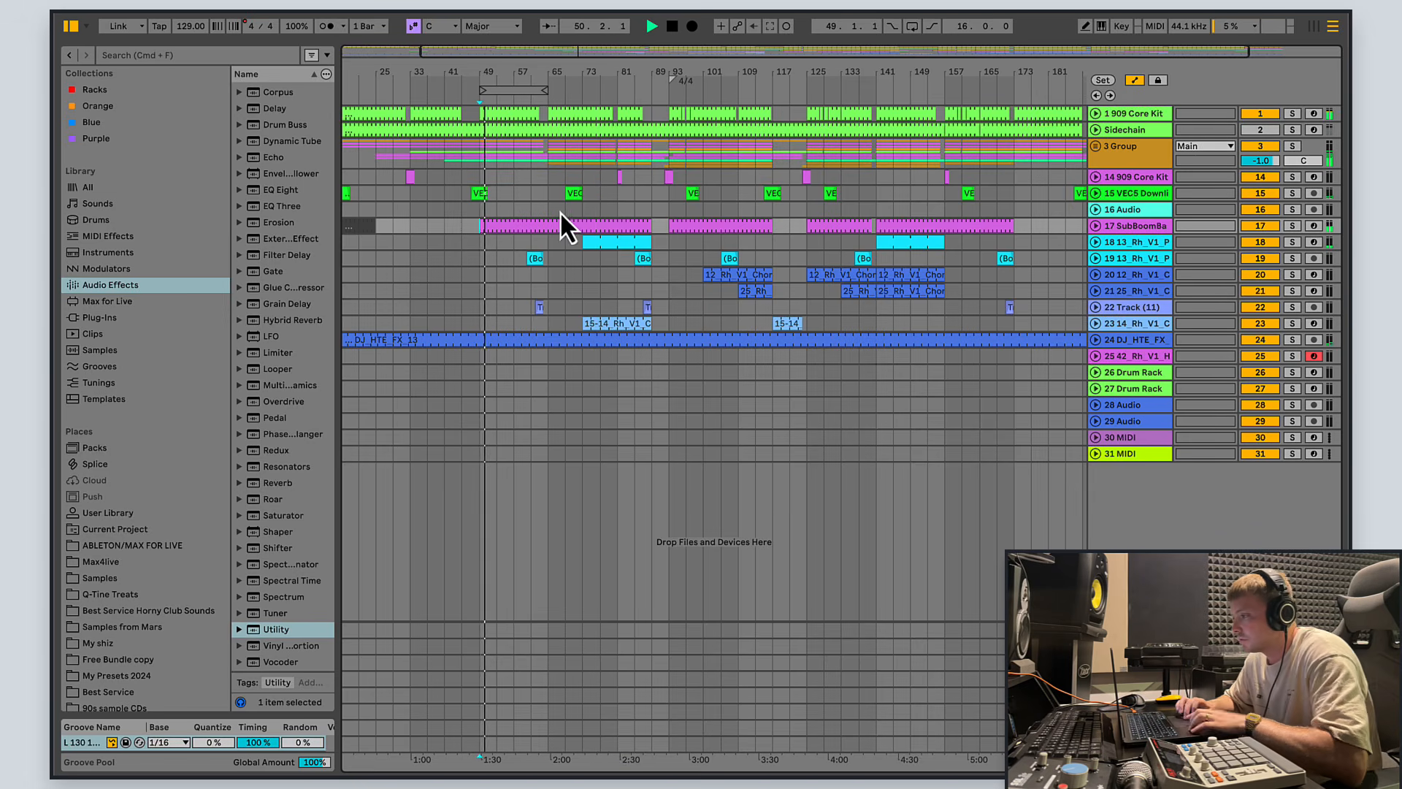
Step: Loop bars 65 to 73 and restart playback from bar 65
mouse_move(559, 212)
mouse_down()
mouse_move(602, 208)
mouse_move(585, 210)
mouse_up()
key(super+l)
key(space)
key(space)
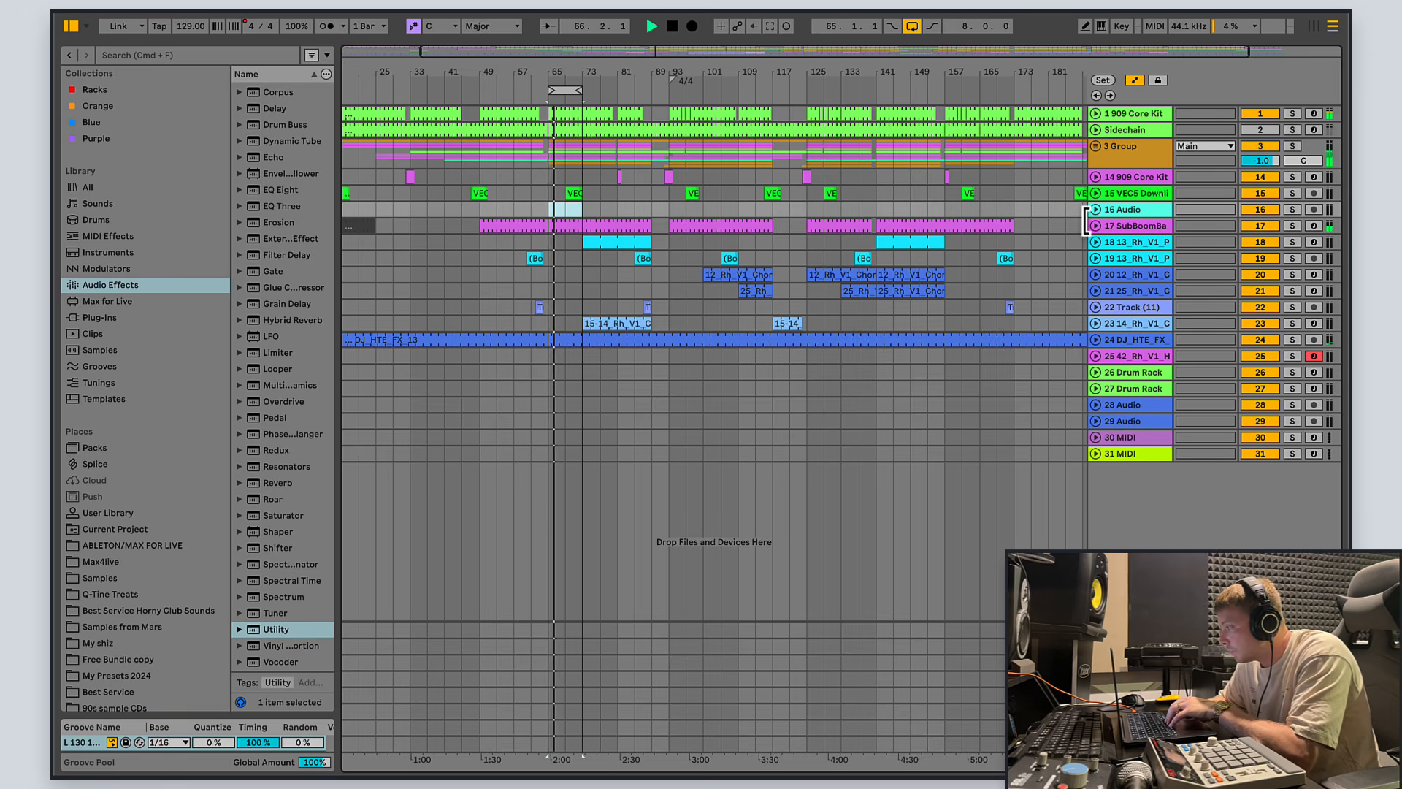
Step: Unfold the SubBoomBass track and examine the notes of its first clip in an enlarged note editor
click(1097, 226)
double_click(569, 236)
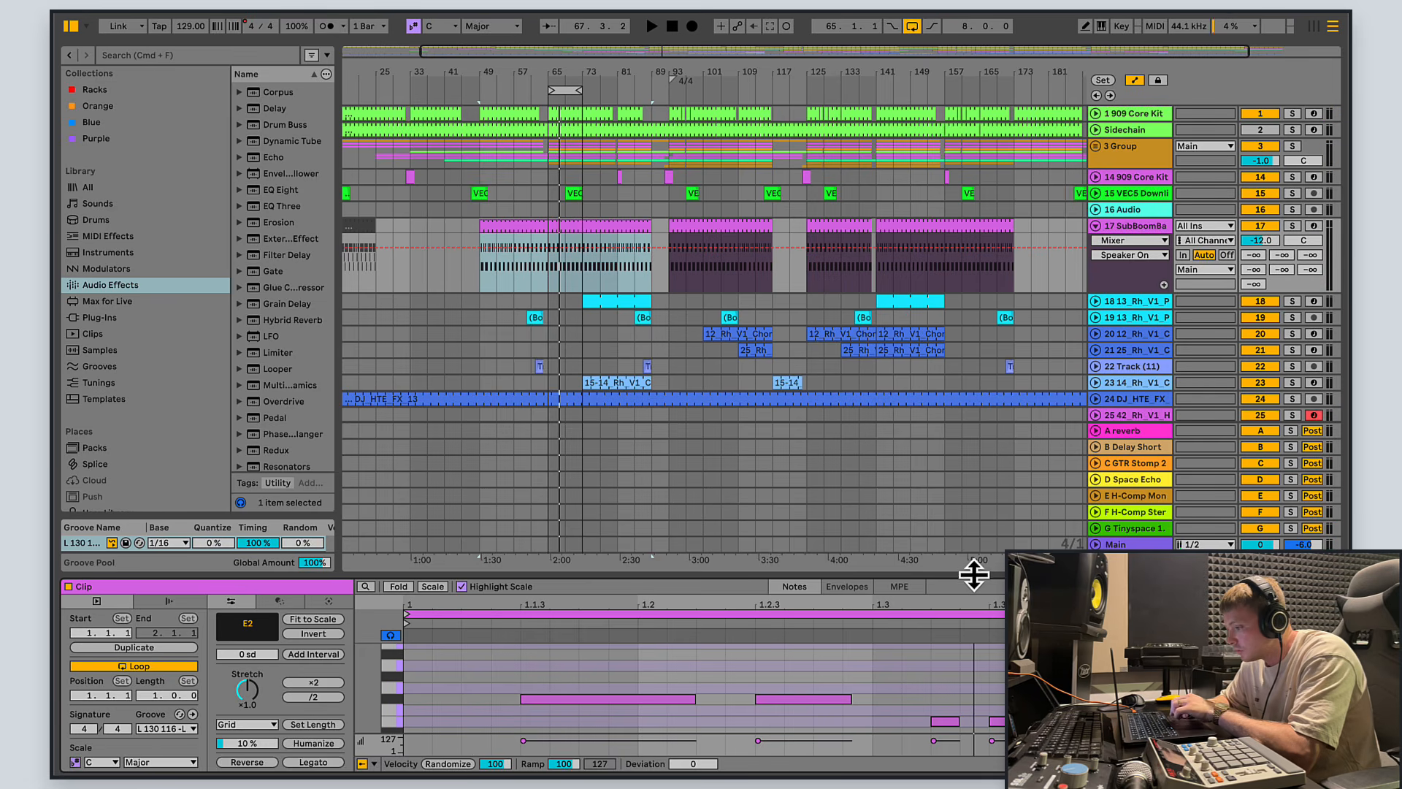
drag(975, 575, 979, 386)
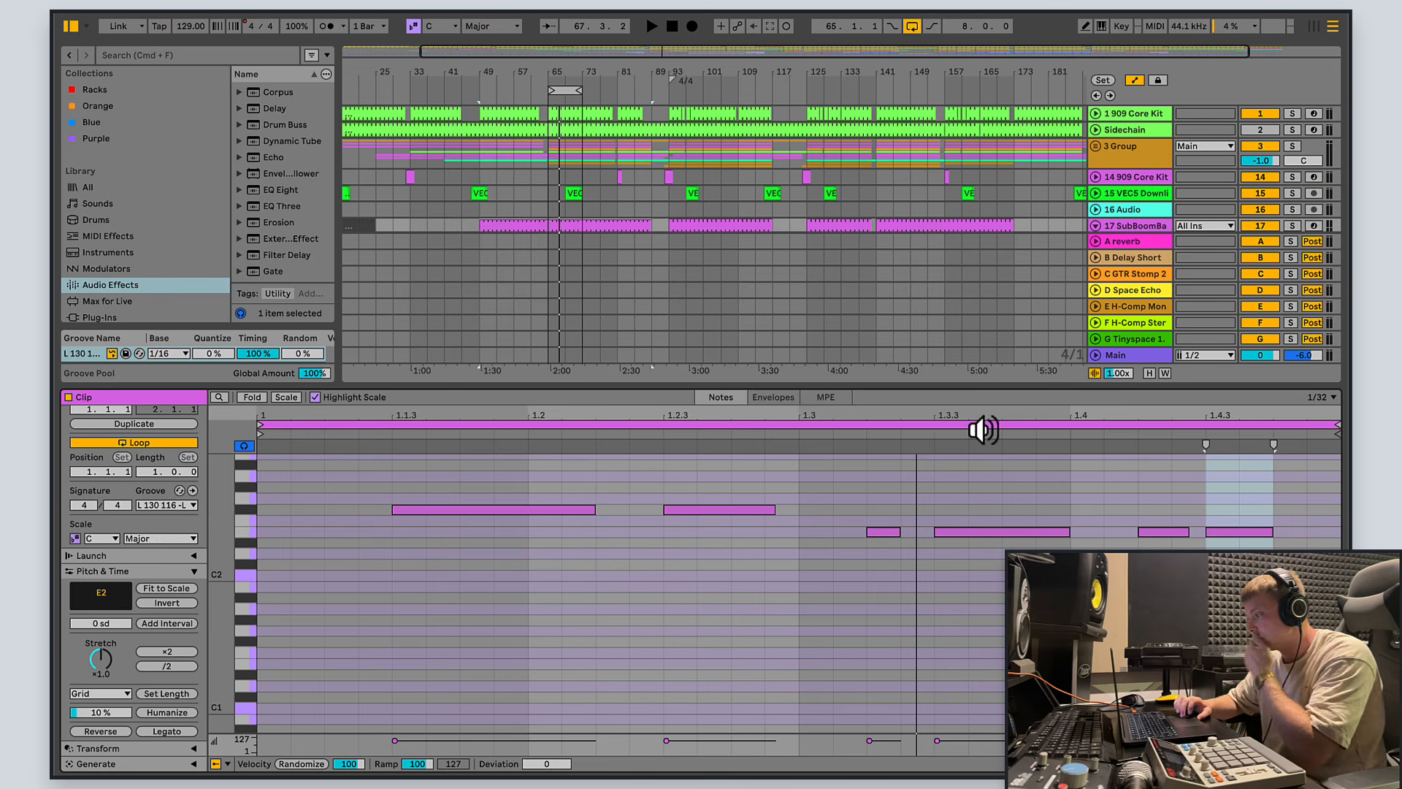
drag(987, 387, 971, 545)
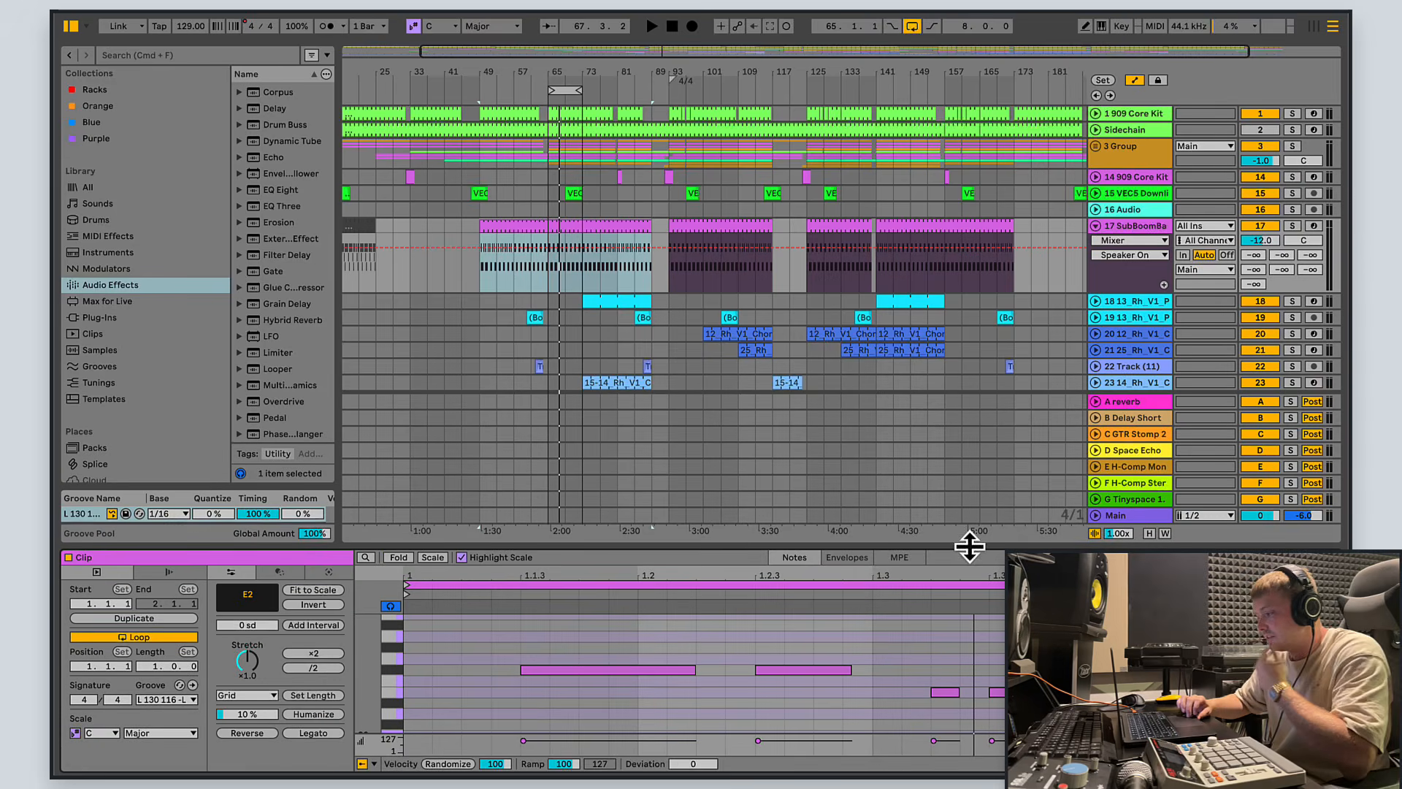
scroll(873, 699, down, 2)
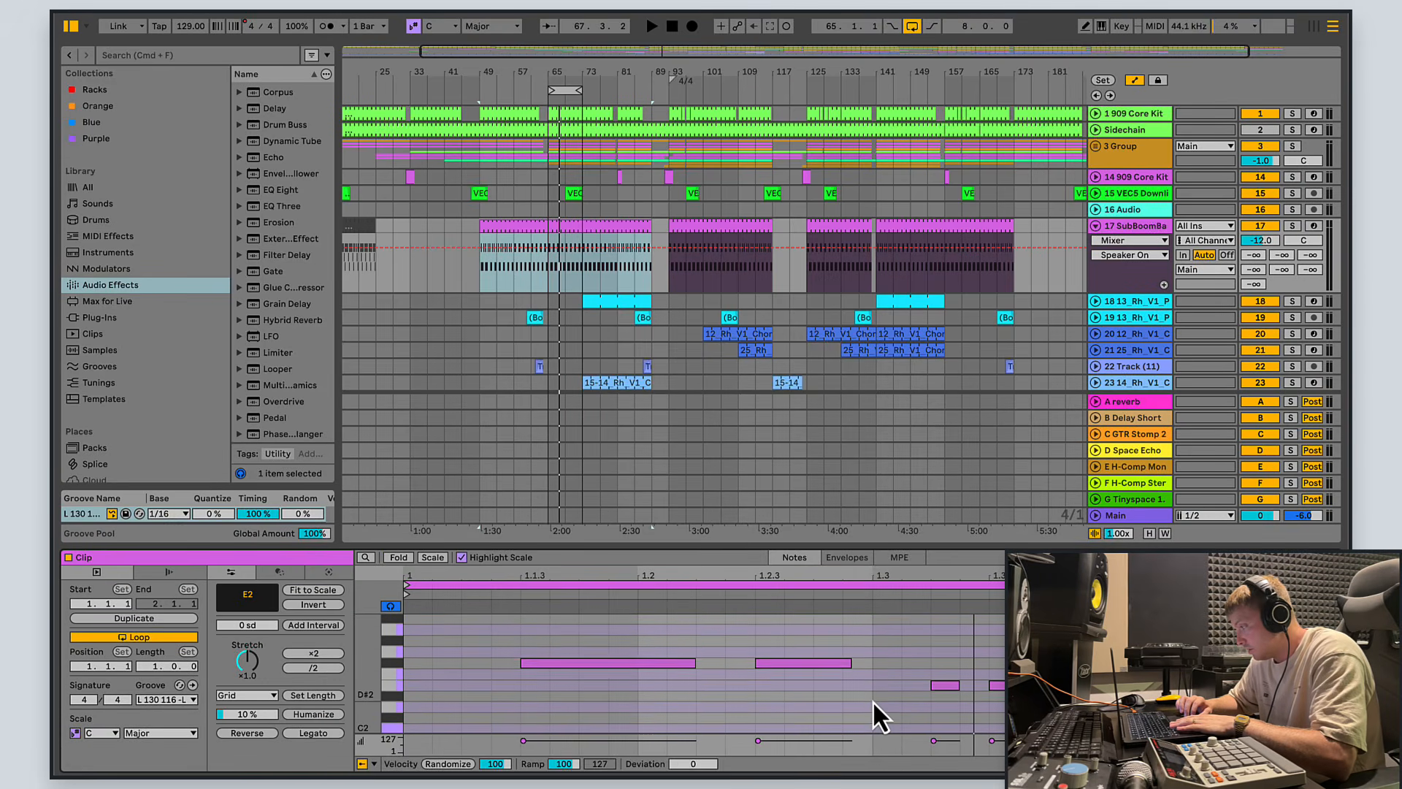
Step: Play the bass from bar 49, view the SubBoomBass track's EQ Eight and Kickstart 2 devices, and fold the track
key(space)
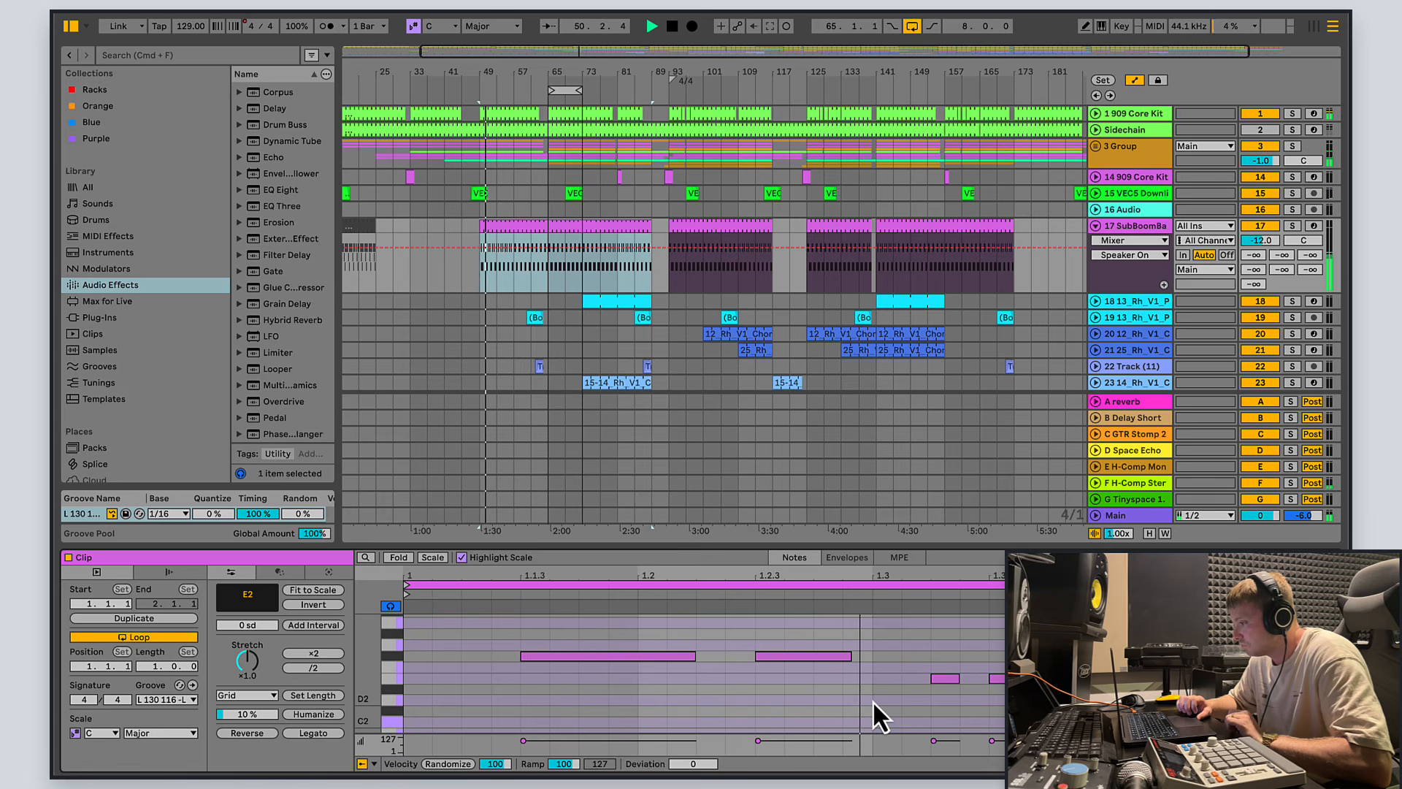
click(1156, 227)
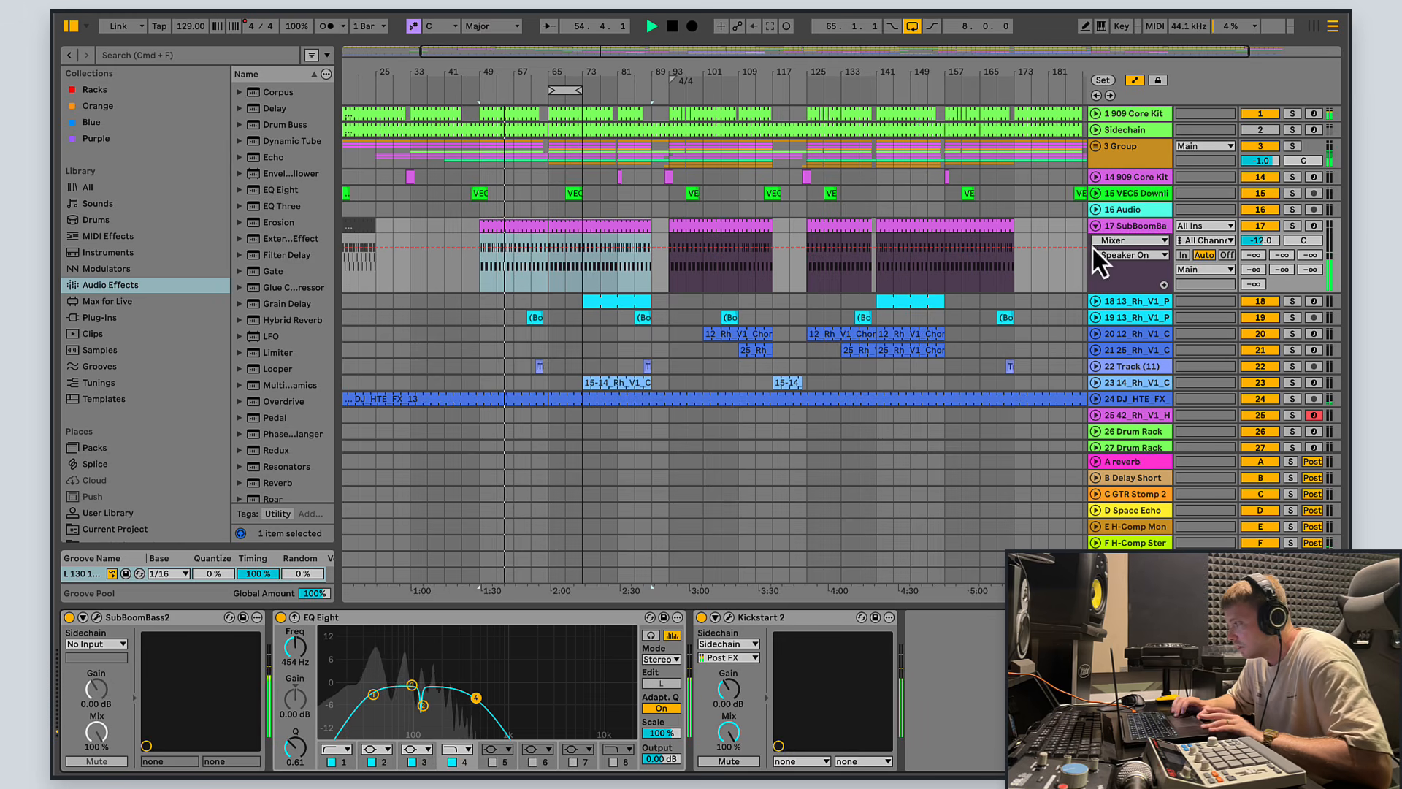
click(1096, 227)
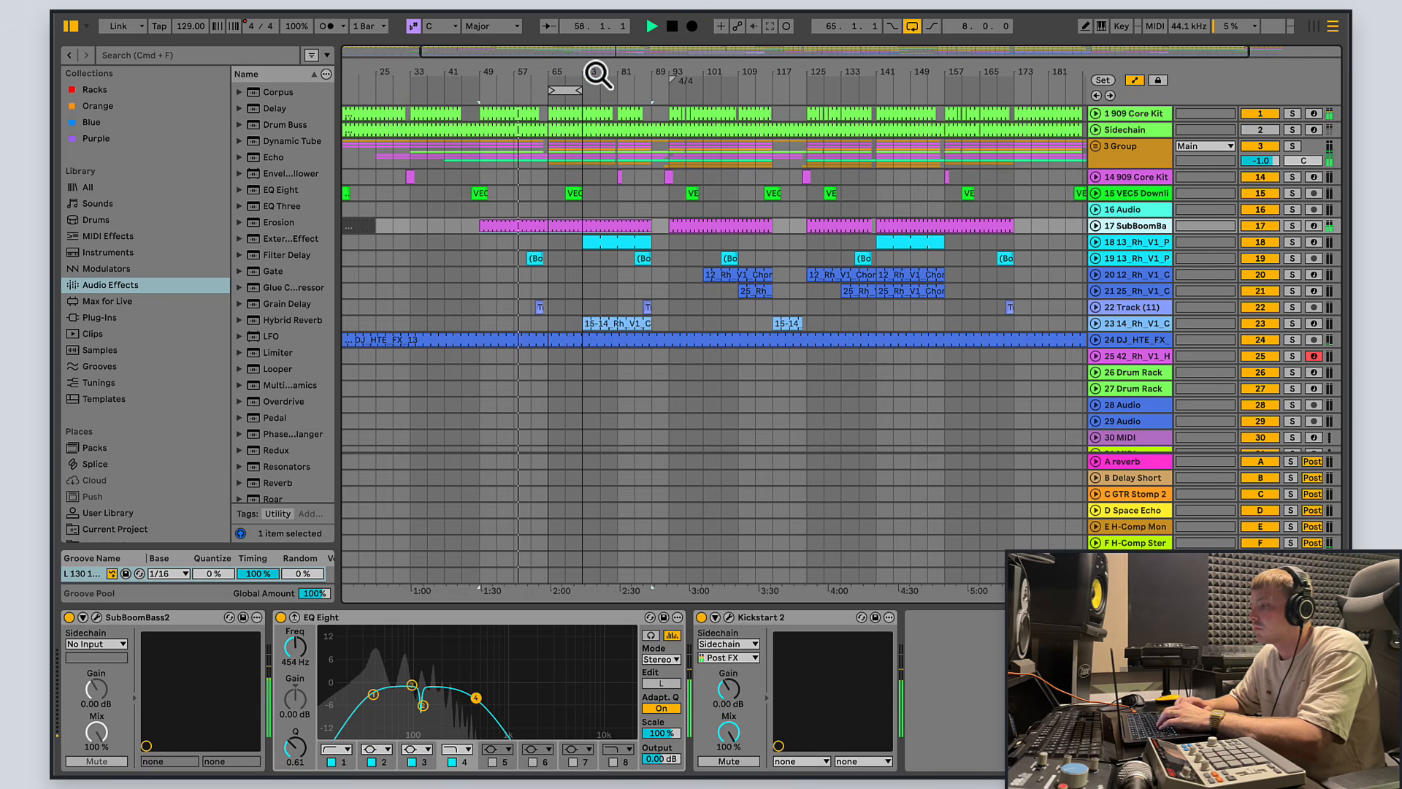
Step: Zoom the timeline in around bar 65 and continue playback from bar 65 on track 19
drag(582, 42, 590, 51)
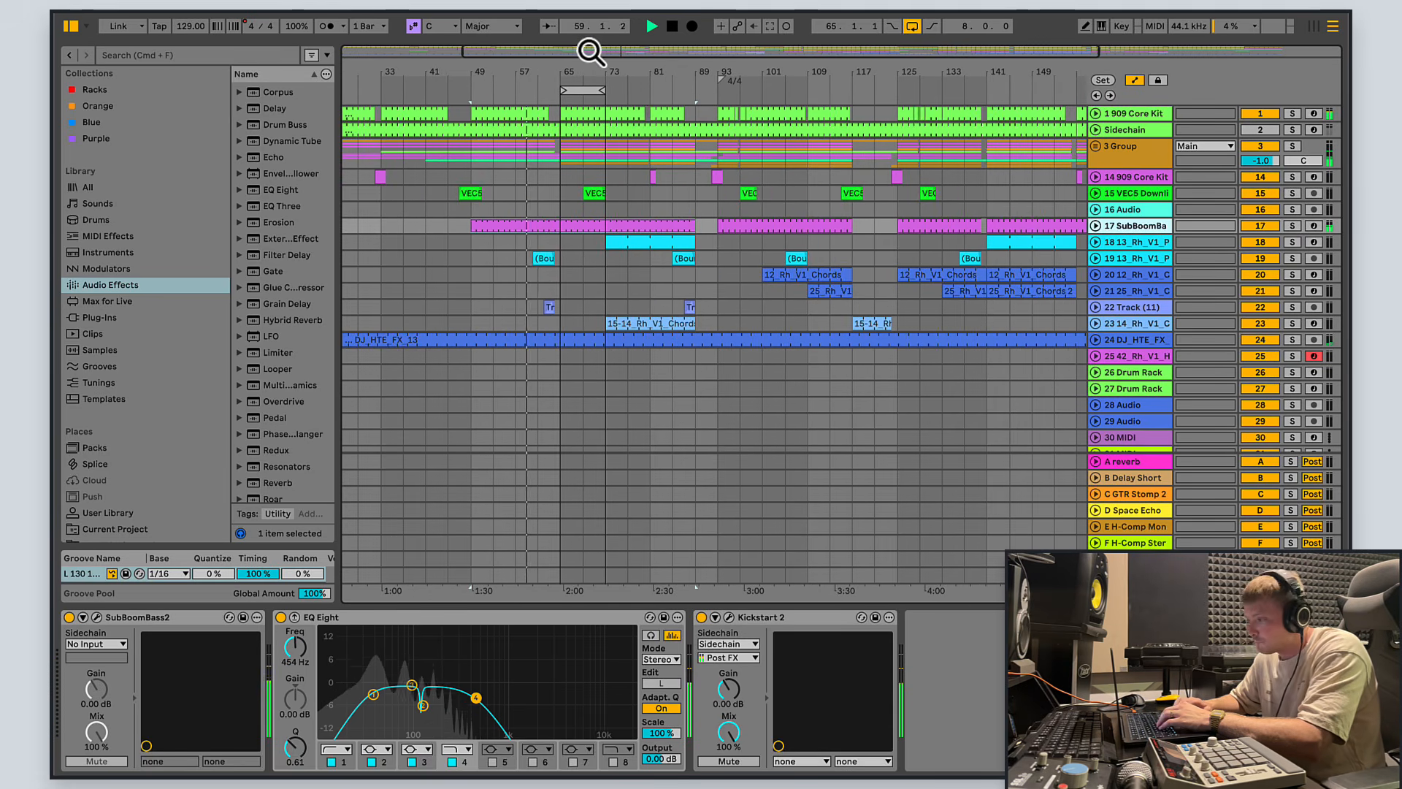
click(561, 265)
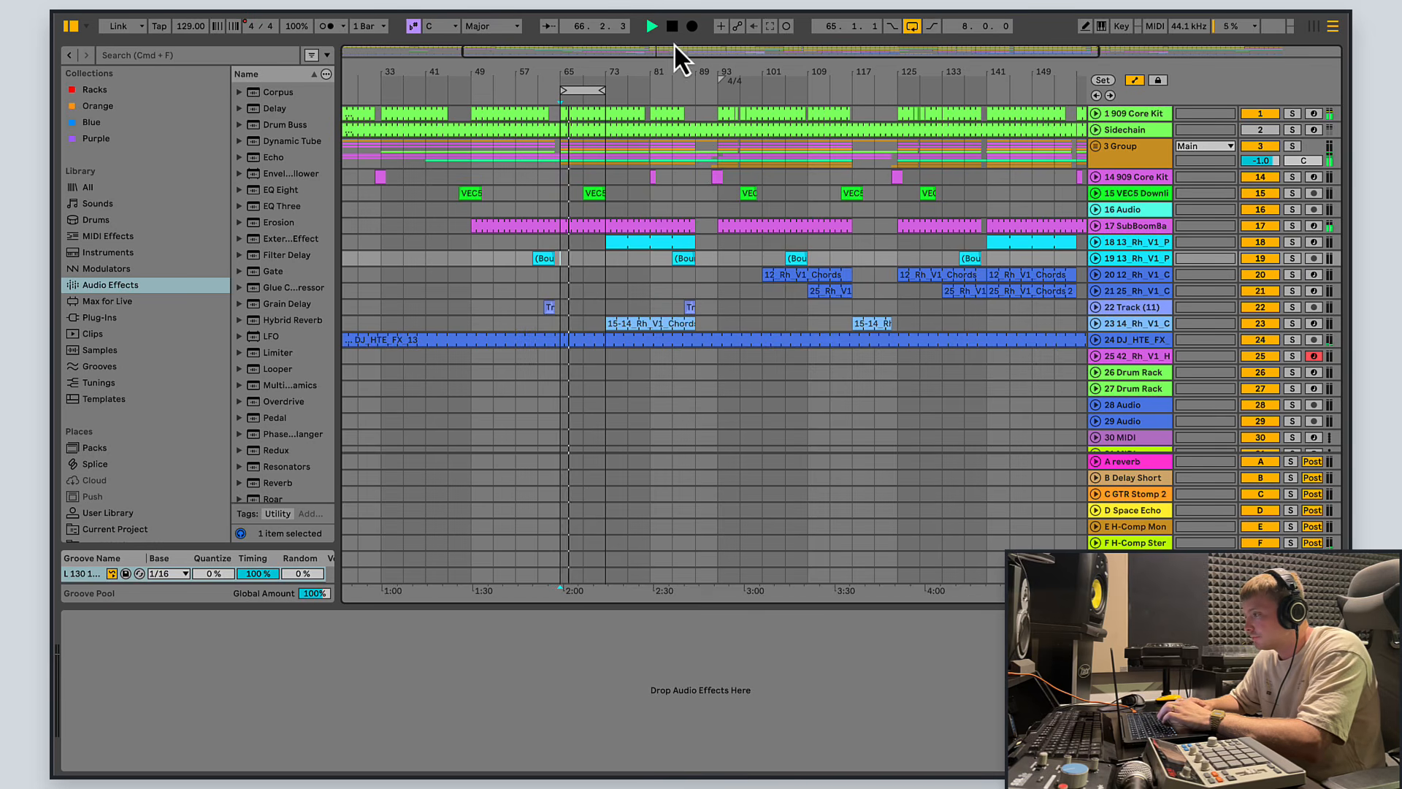
Step: Examine the VEC5 Downlifter clip before bar 73 and unfold its track to view the waveform and volume automation
drag(674, 46, 673, 51)
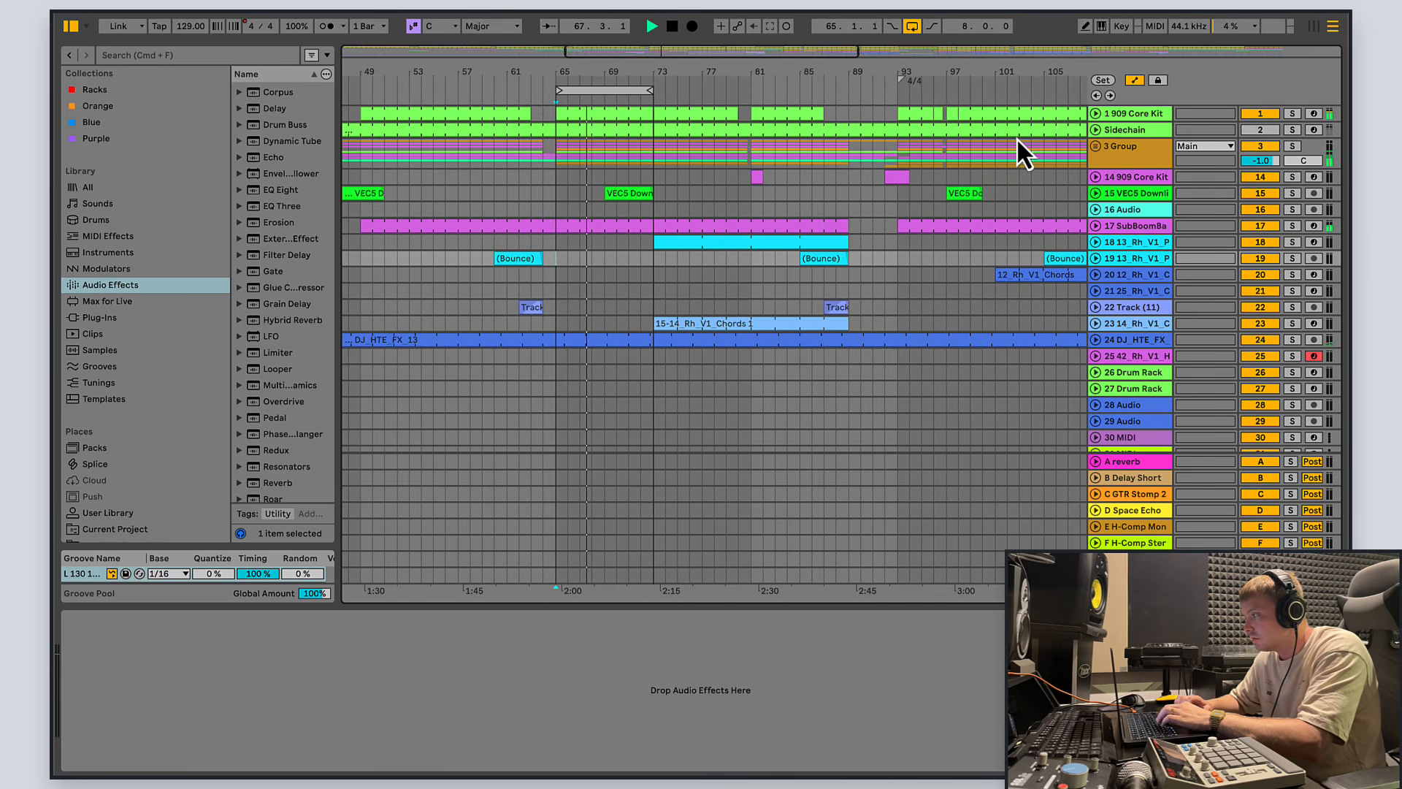
click(628, 195)
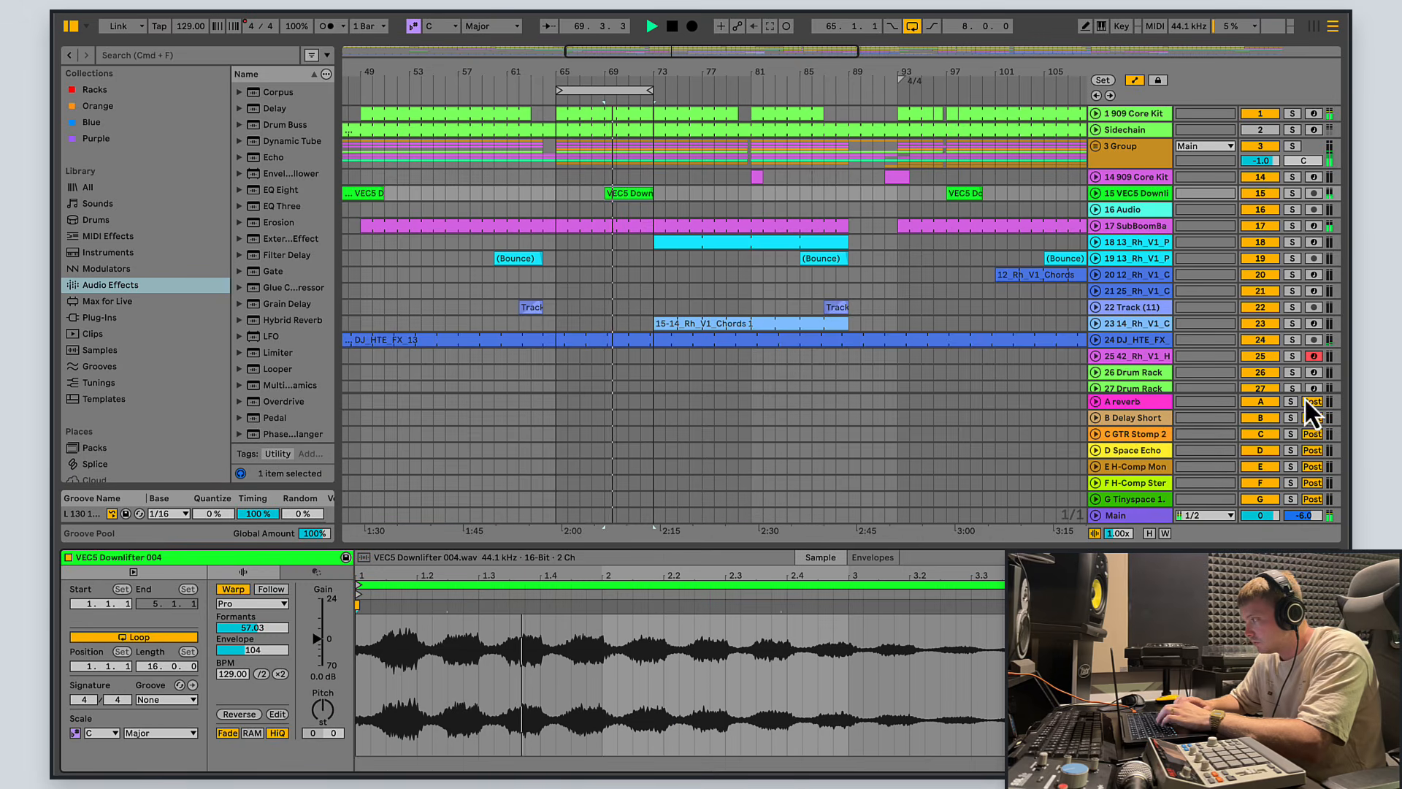
click(1096, 193)
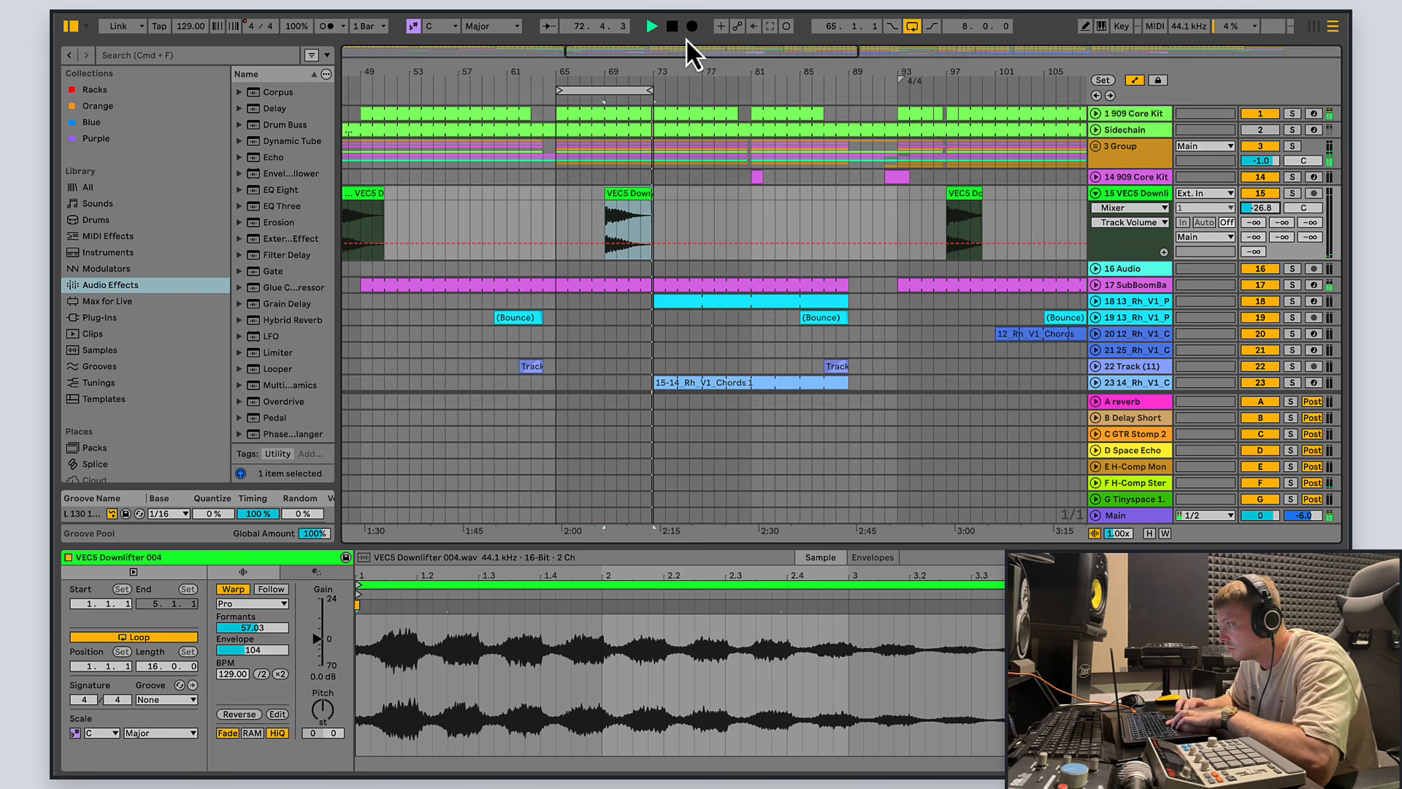
Step: Show the devices of the 13_Rh_V1_Pad track and play the arrangement from bar 73
drag(689, 51, 678, 322)
click(650, 330)
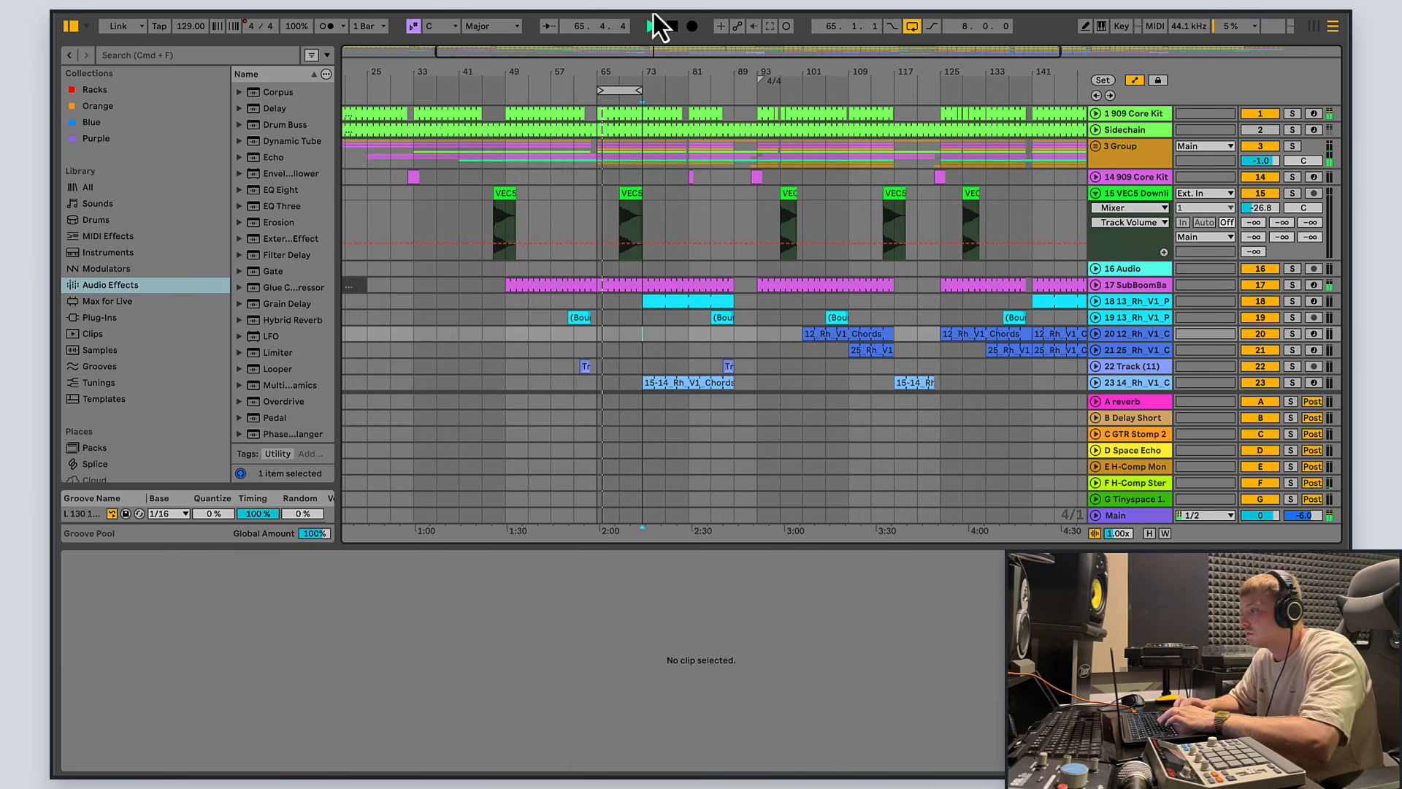
click(1155, 302)
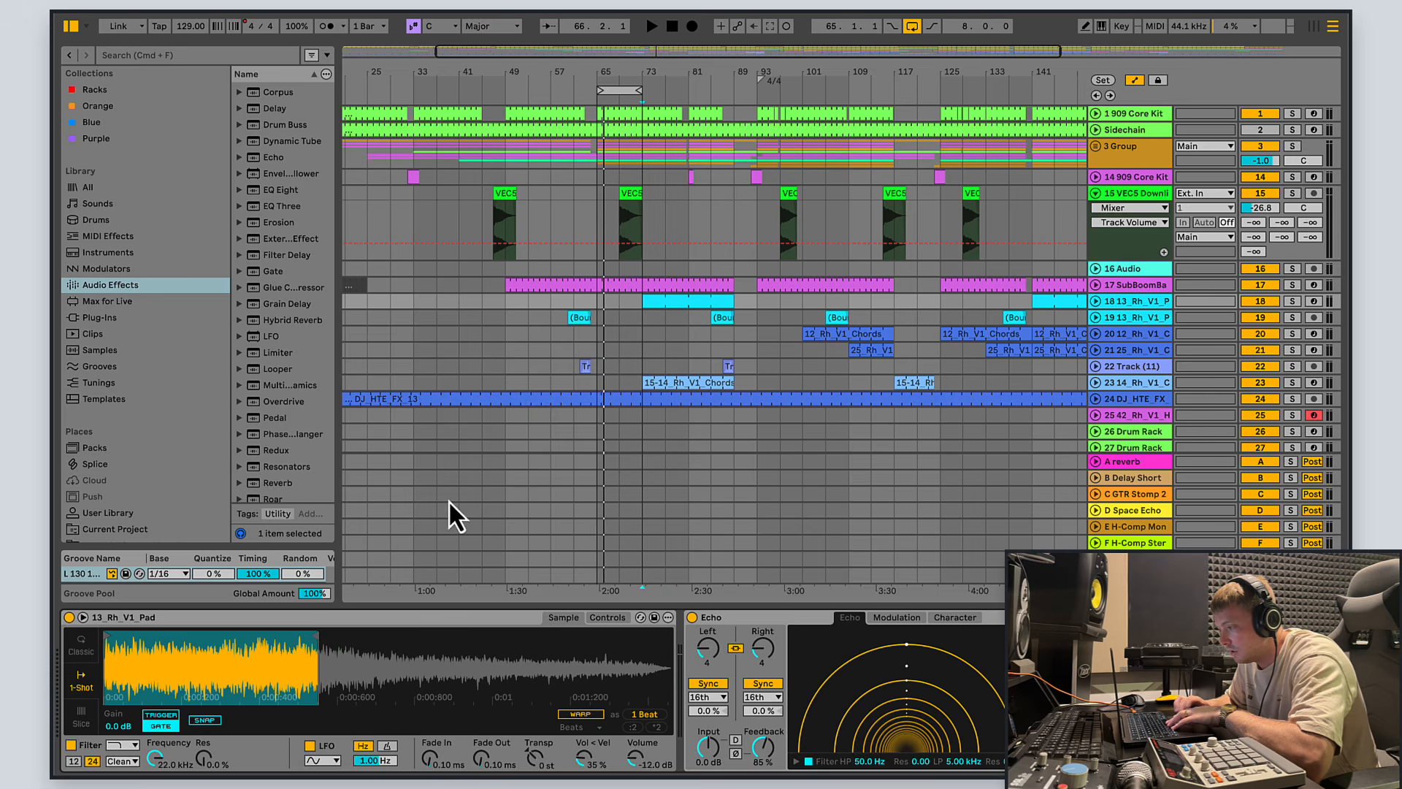
click(627, 301)
key(space)
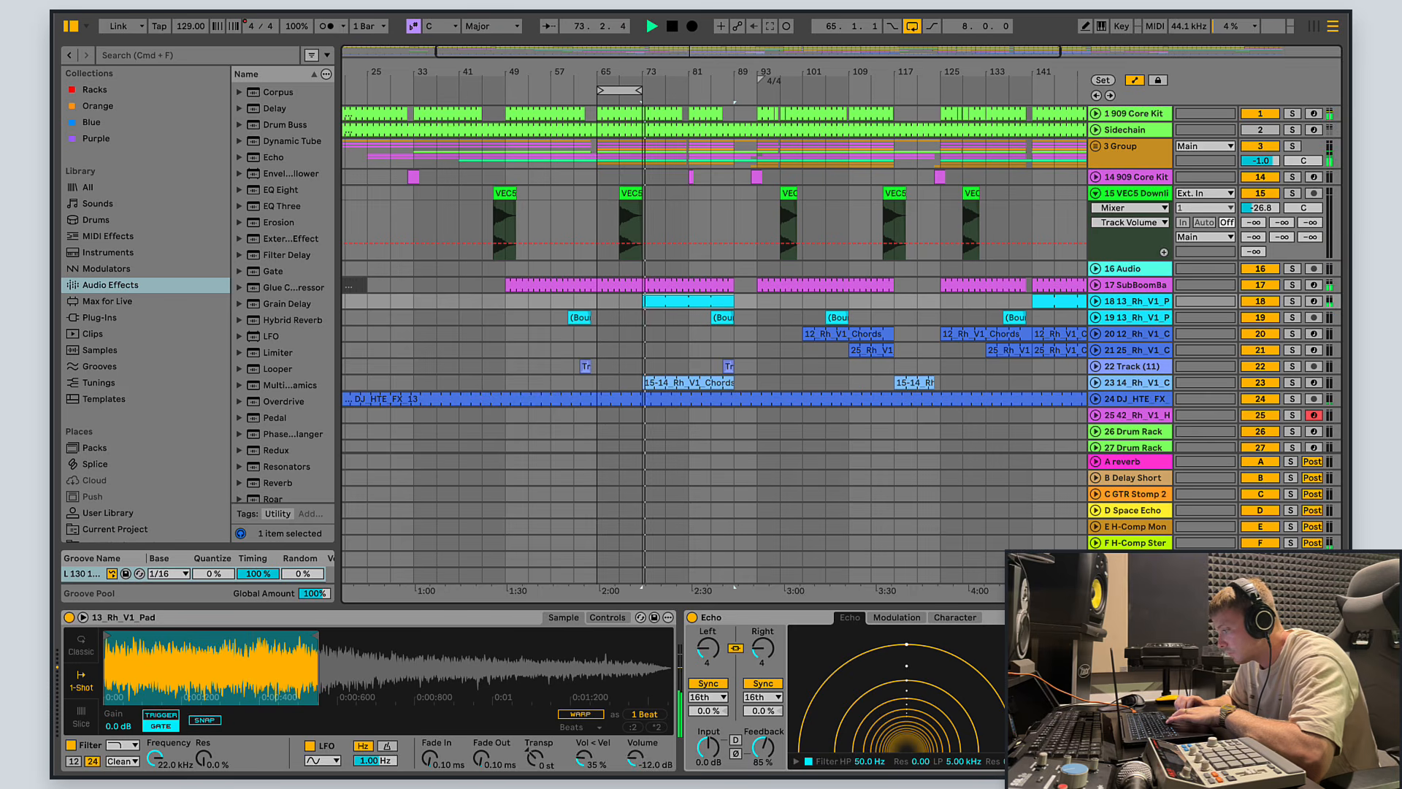
click(937, 460)
click(1134, 301)
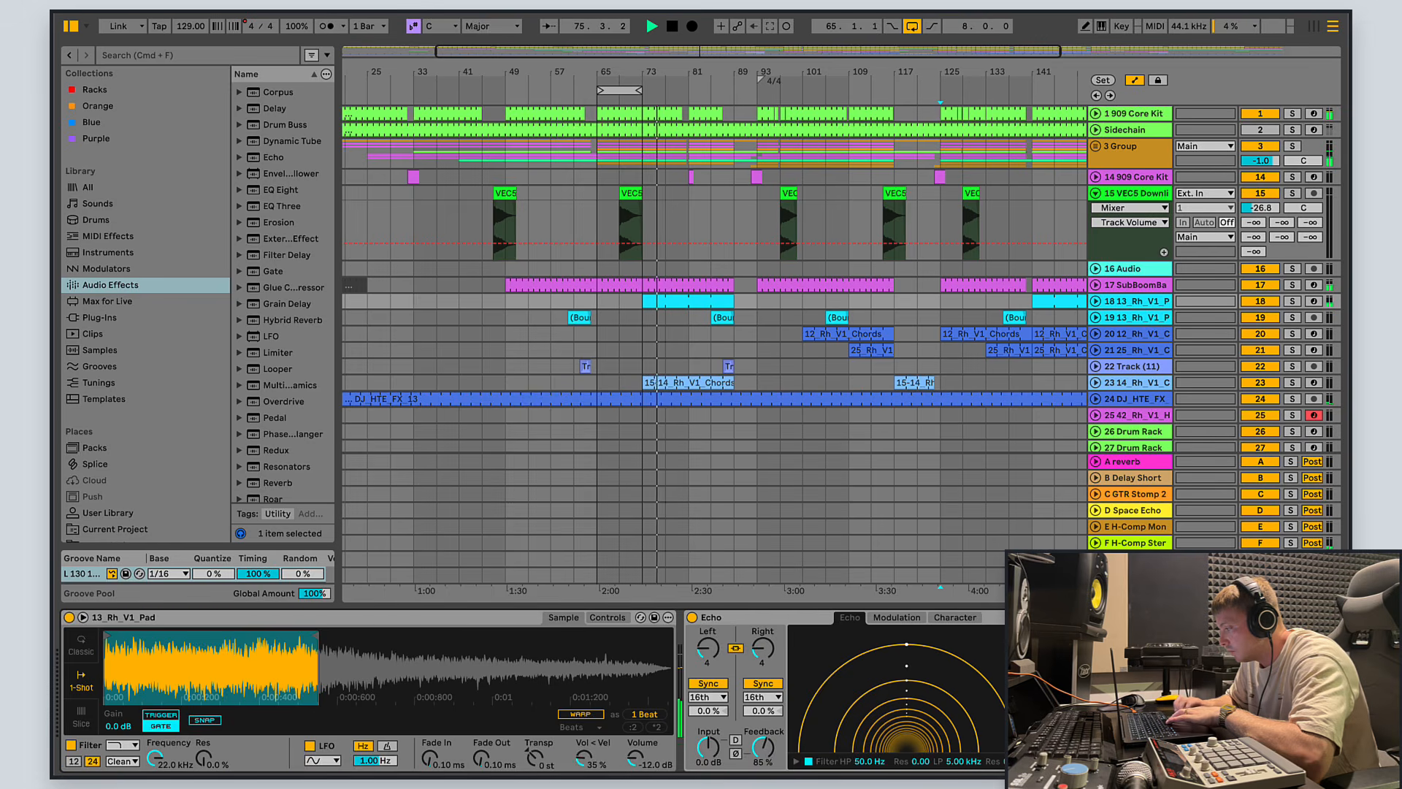
Step: Inspect the pad track's Echo device, viewing its Character and Modulation settings before returning to the main Echo display
scroll(755, 657, right, 5)
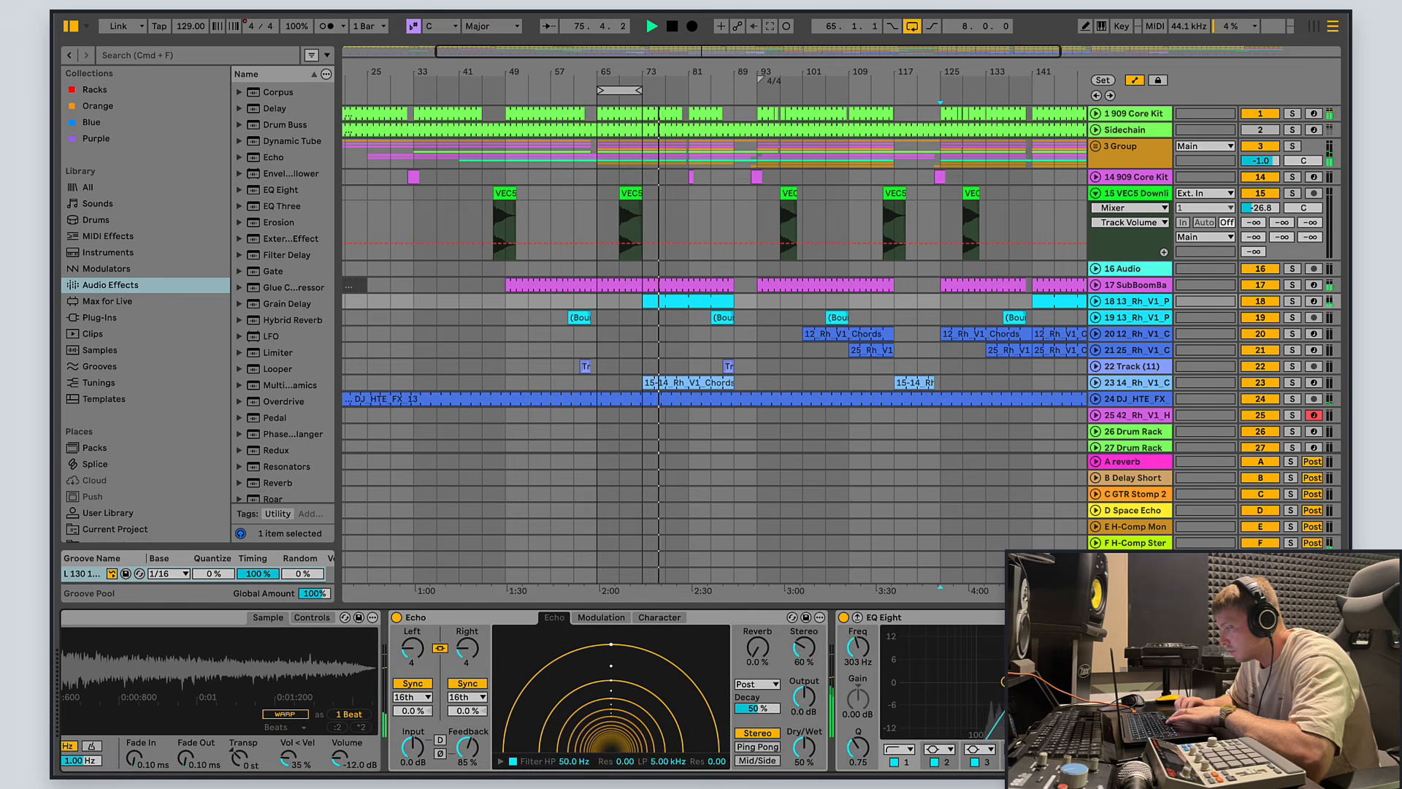
click(763, 618)
click(812, 617)
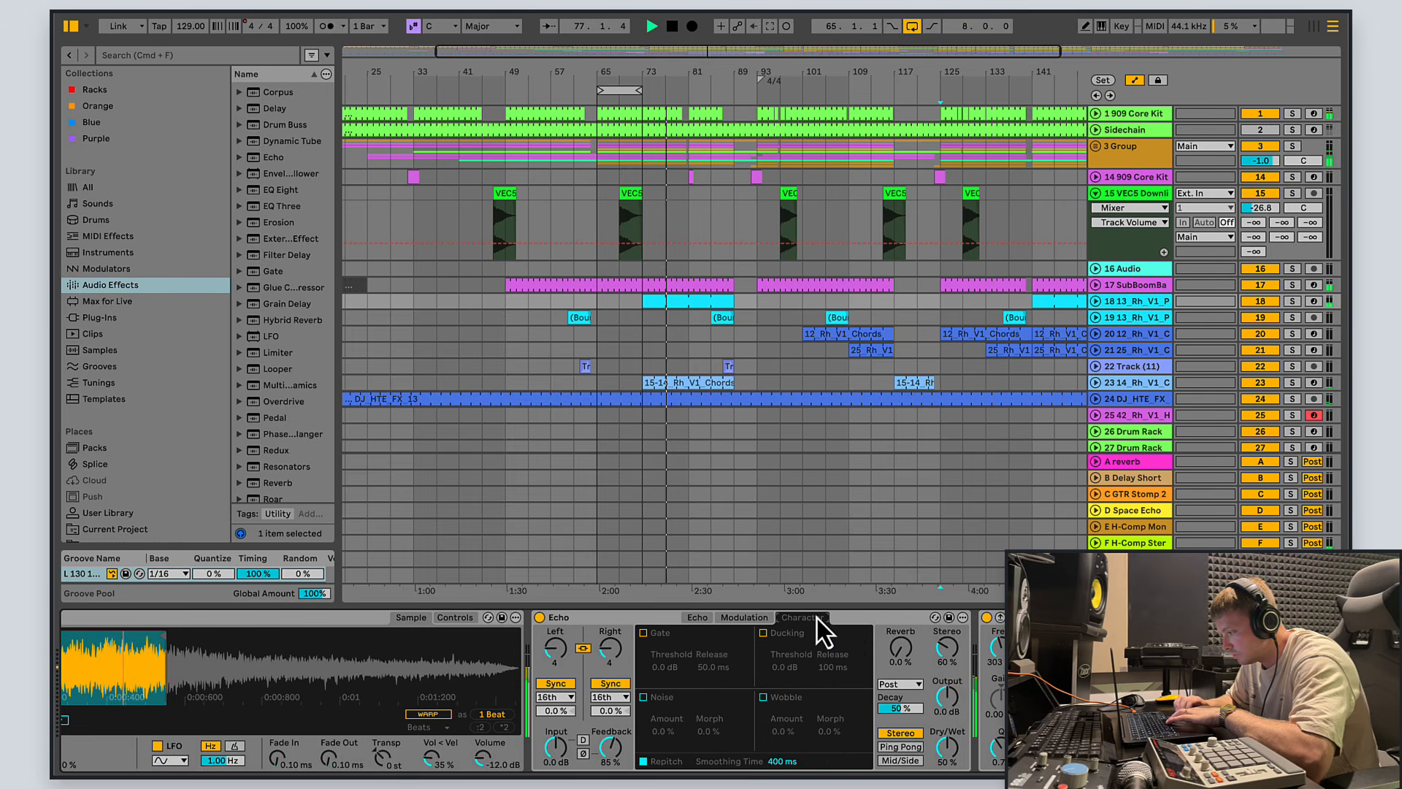
click(743, 619)
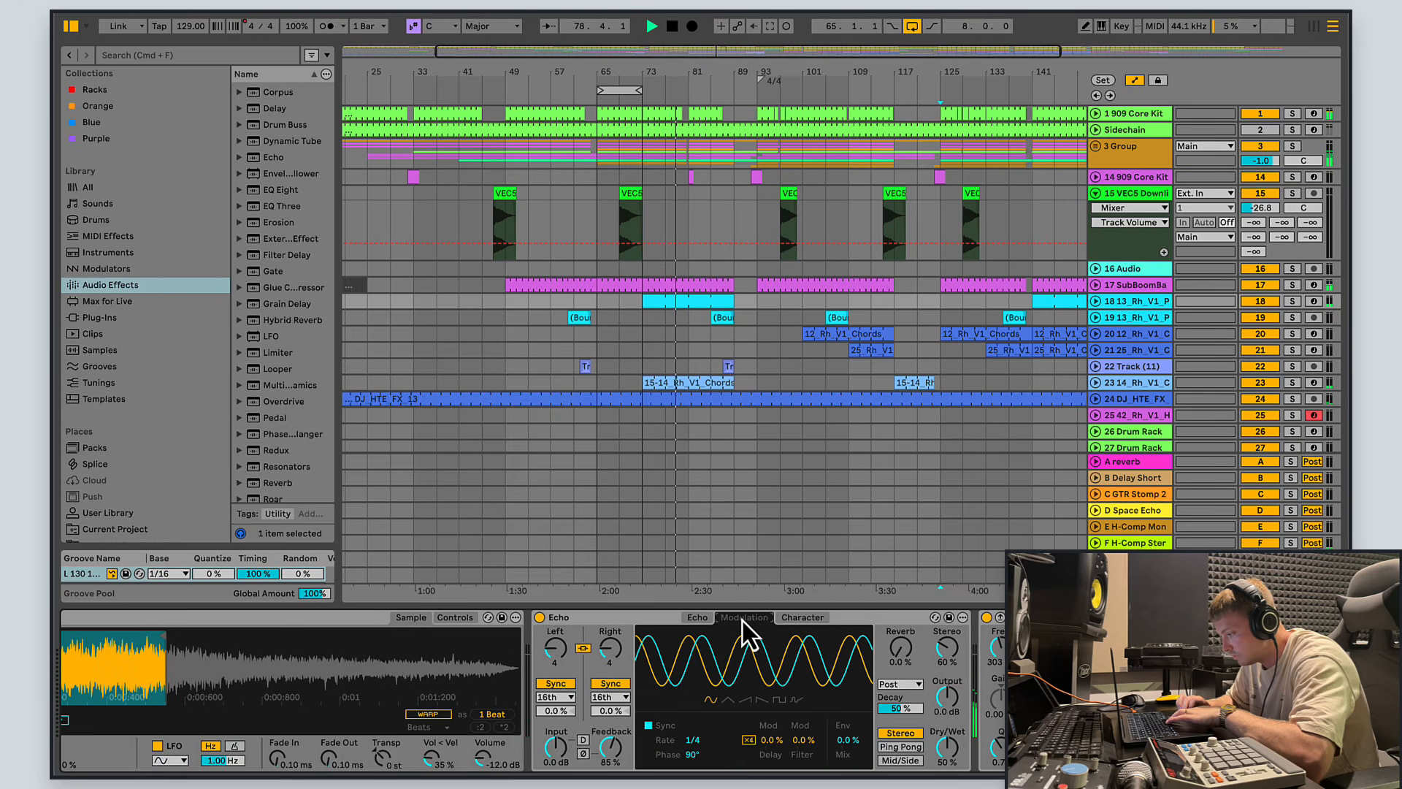
click(695, 618)
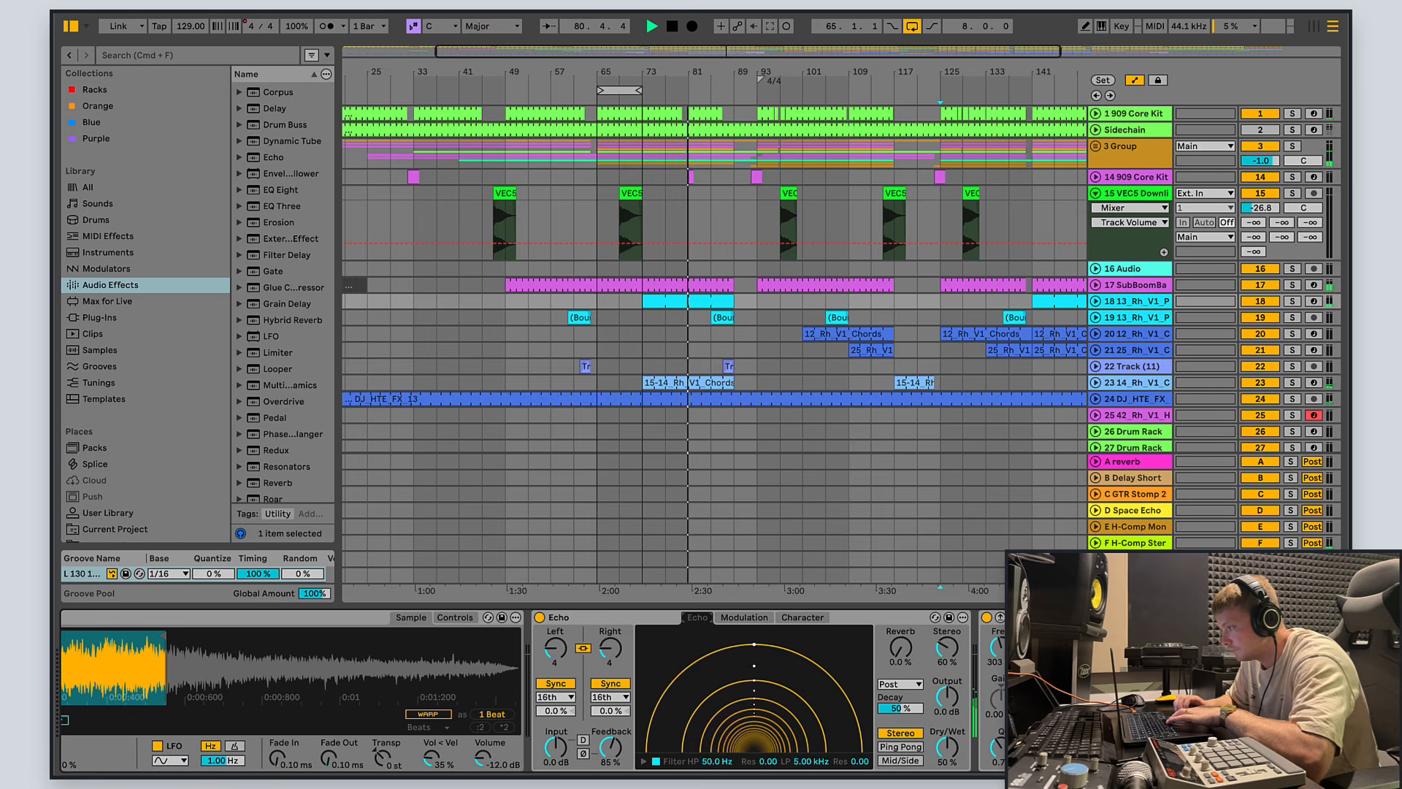
Step: Restart playback from bar 77 and view the sampler and Echo devices of the 14_Rh_V1_Chords track
click(672, 26)
click(666, 358)
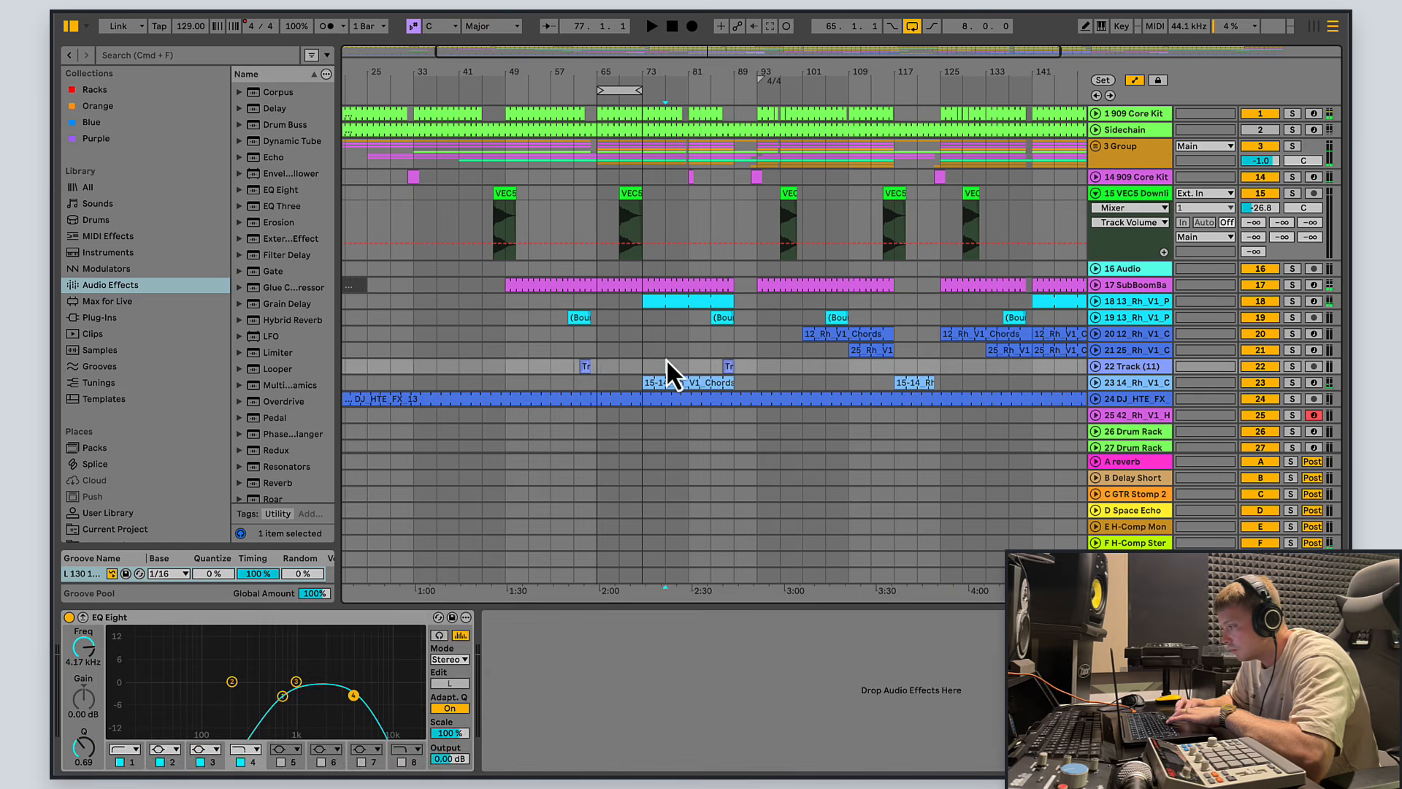
click(1126, 378)
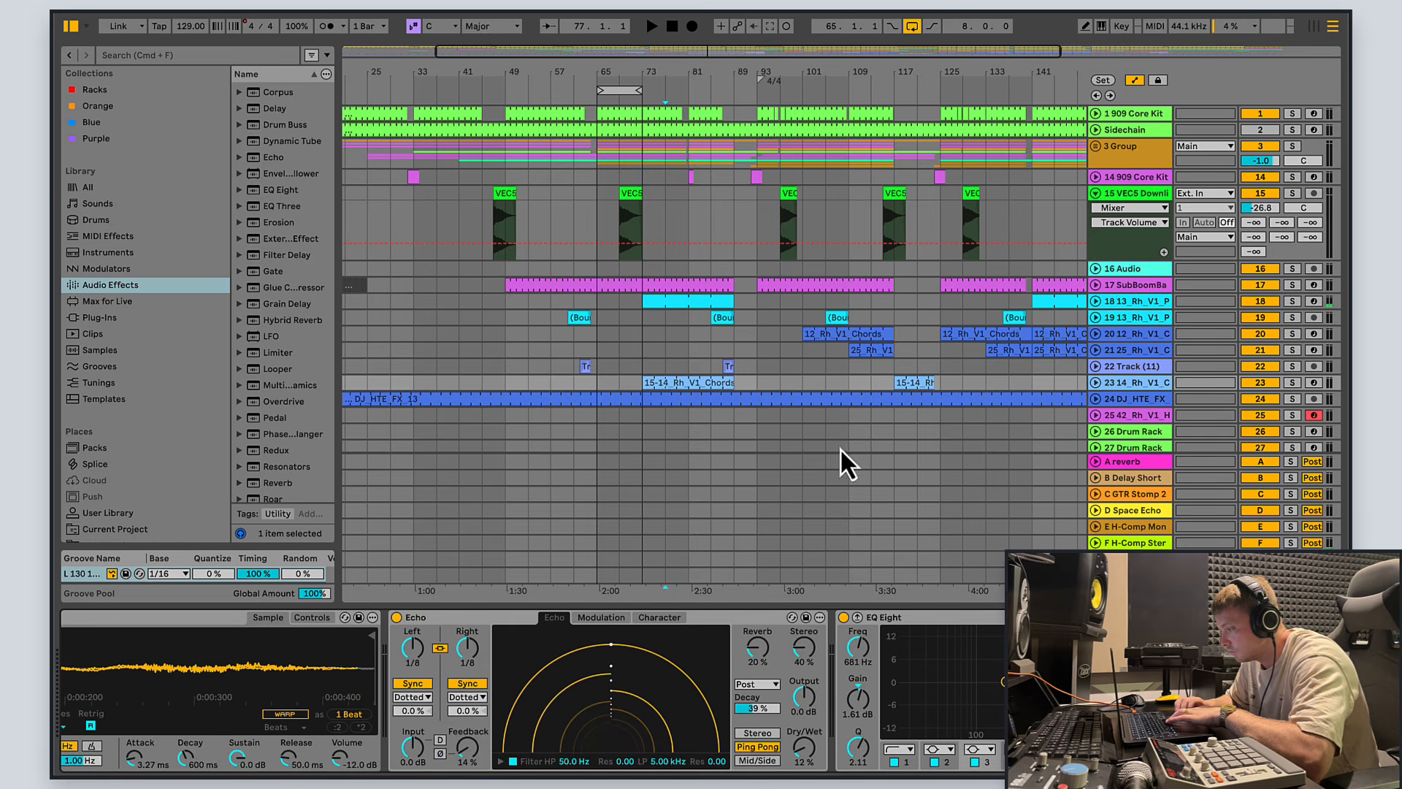
click(664, 369)
key(space)
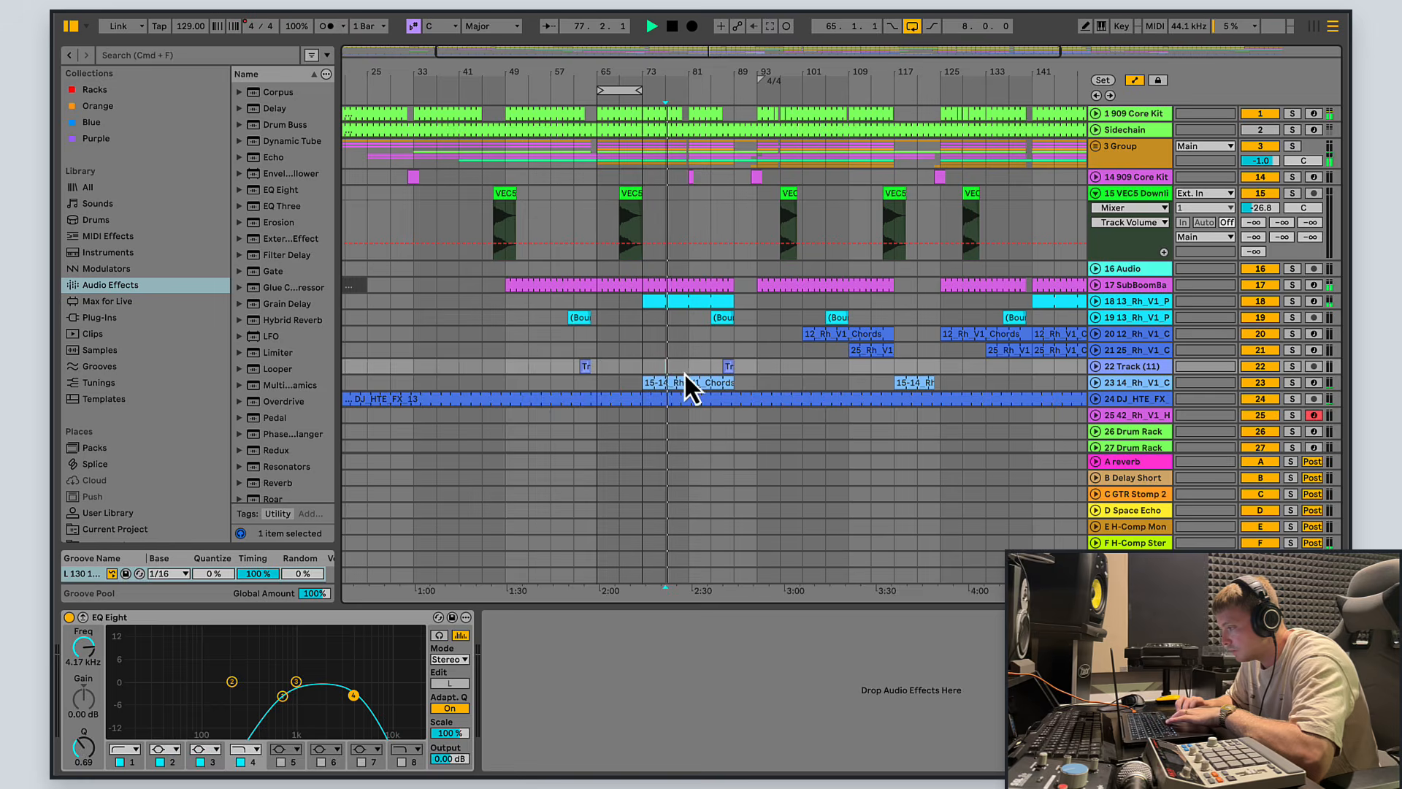
click(1123, 387)
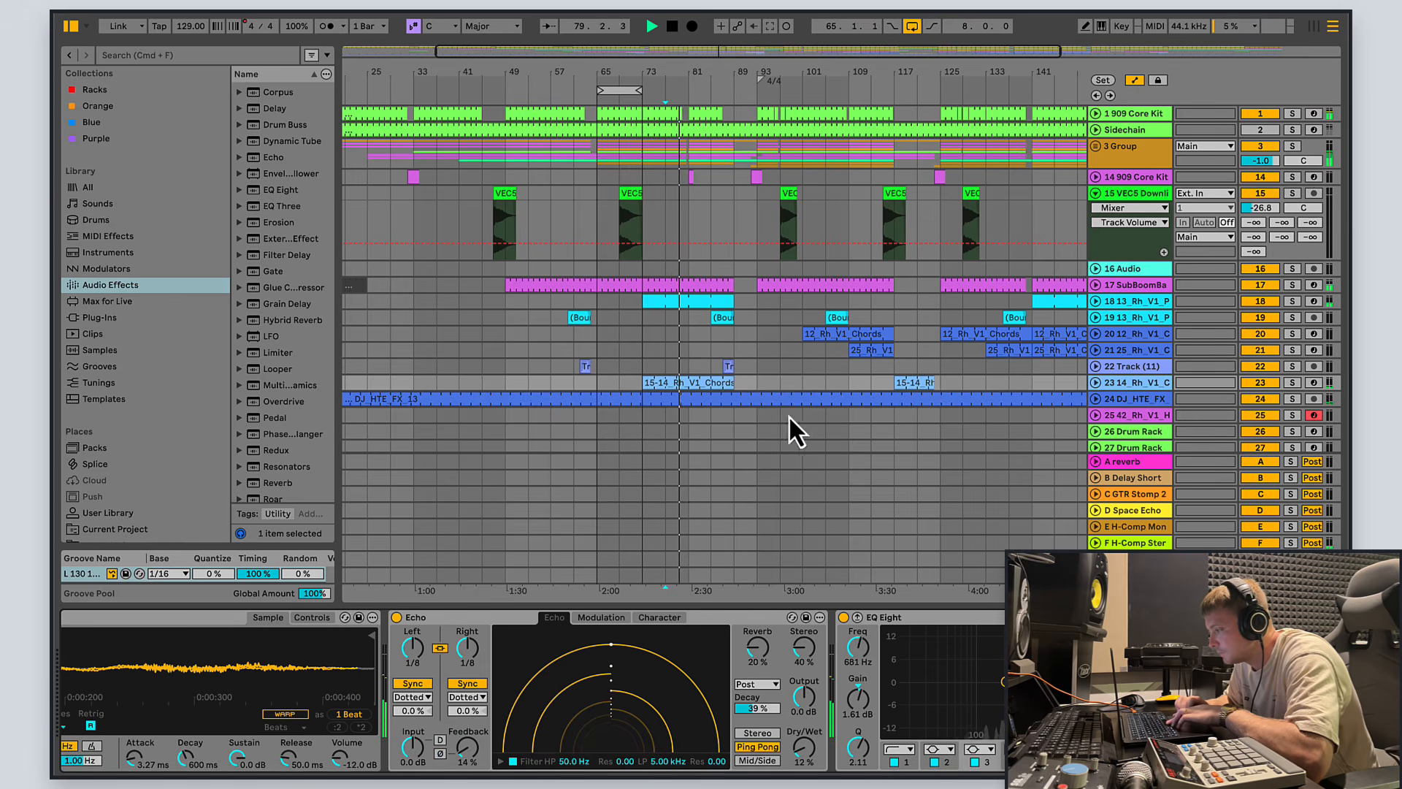
scroll(815, 646, left, 5)
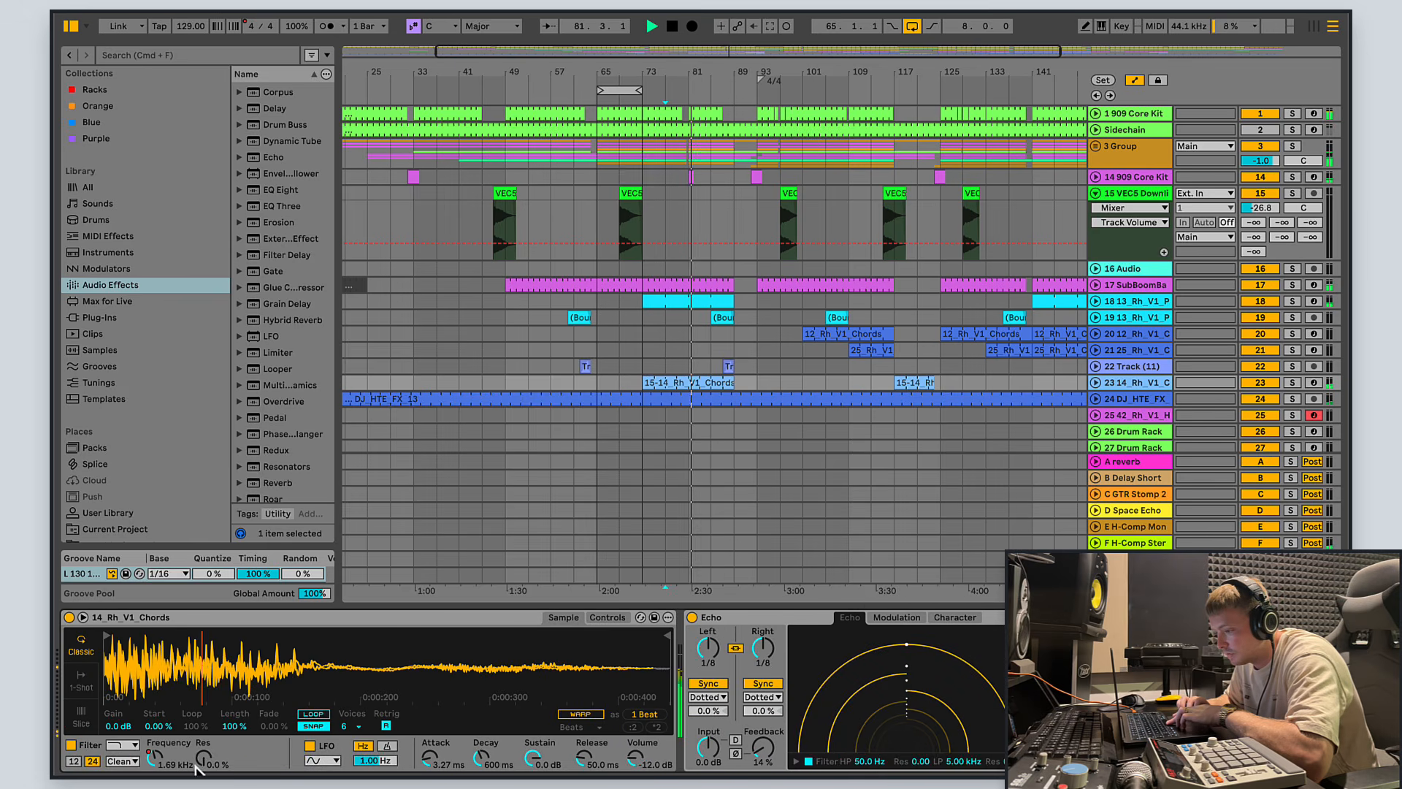
Step: Unfold the 14_Rh_V1_Chords track and examine its Filter Freq automation ramp between bars 73 and 89
click(1095, 383)
drag(1085, 53, 810, 144)
drag(694, 53, 691, 88)
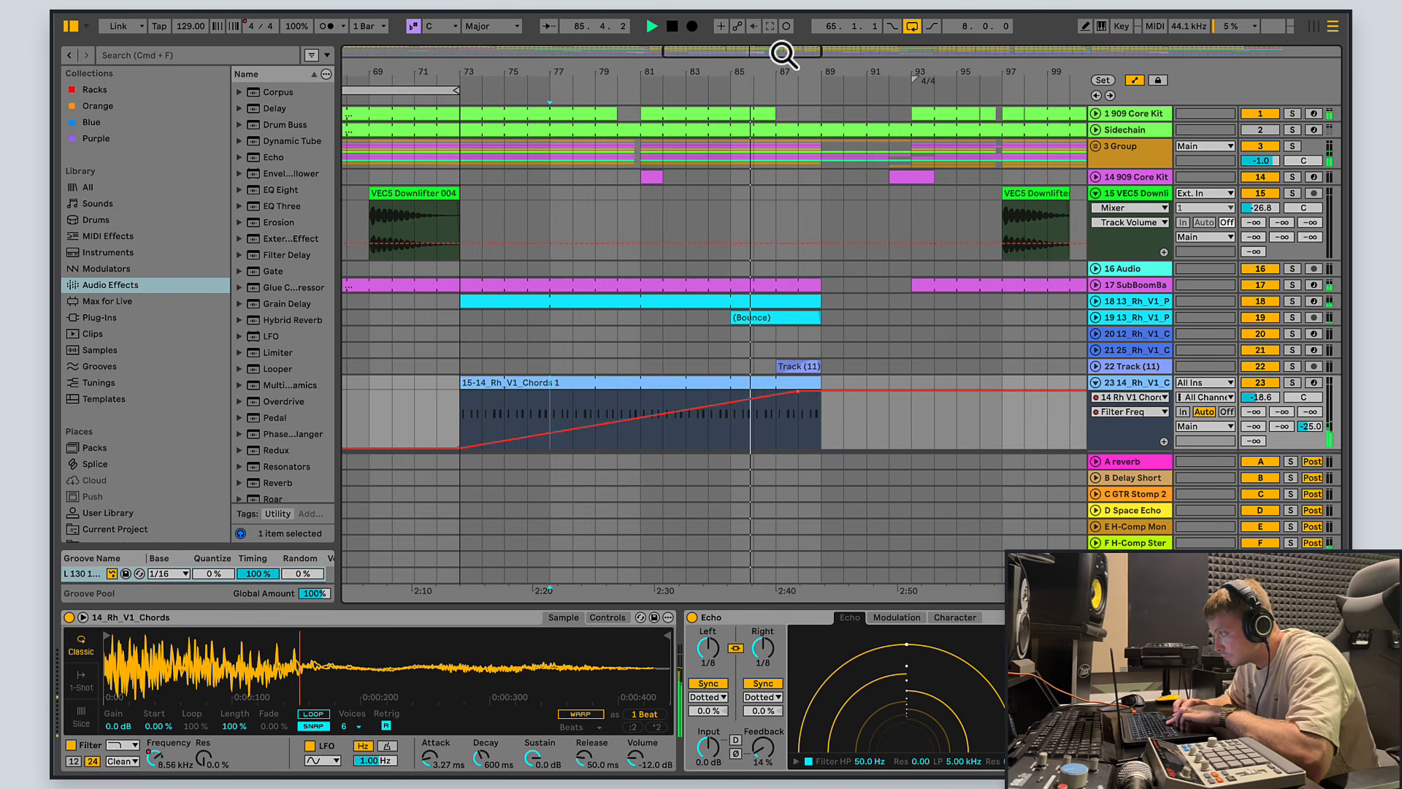
drag(782, 51, 782, 53)
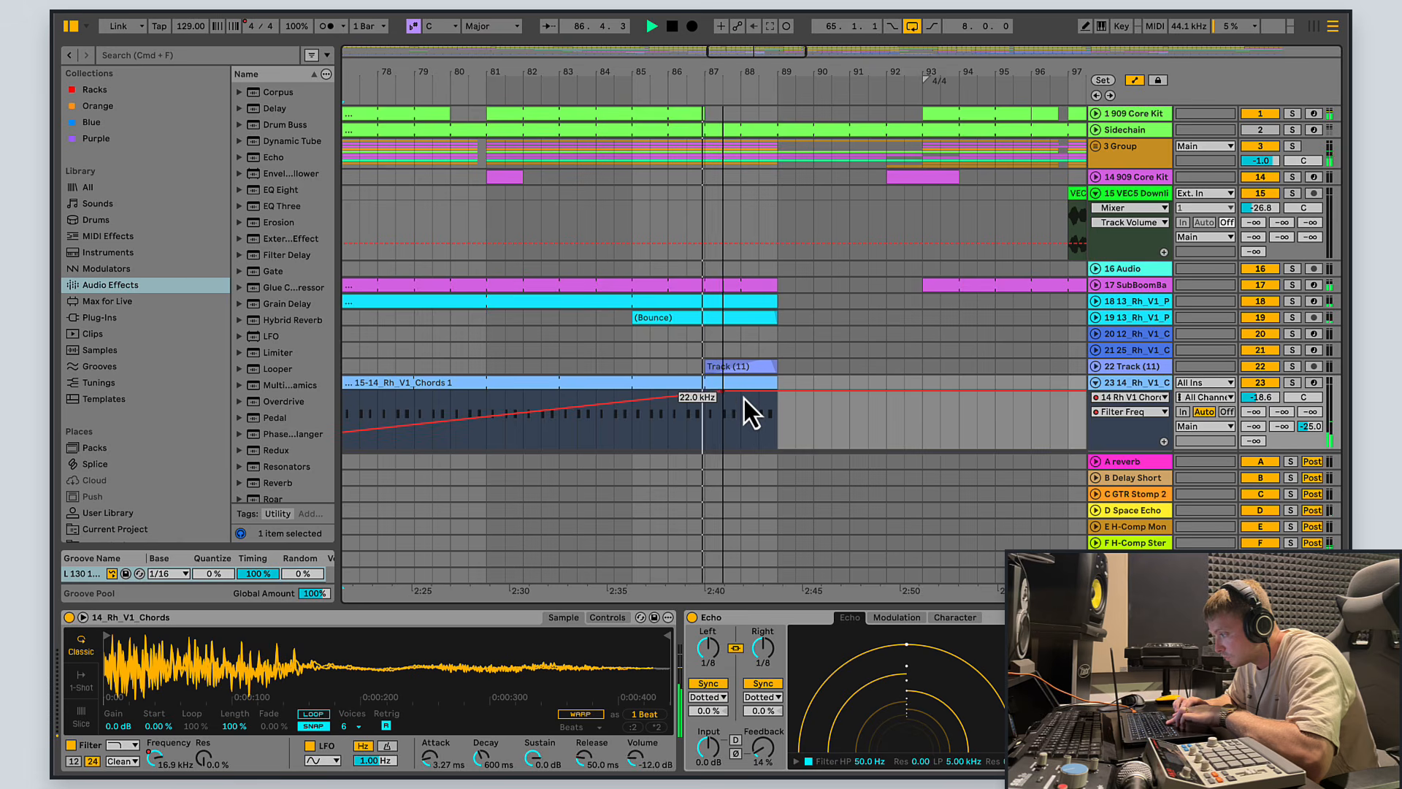
drag(764, 51, 903, 53)
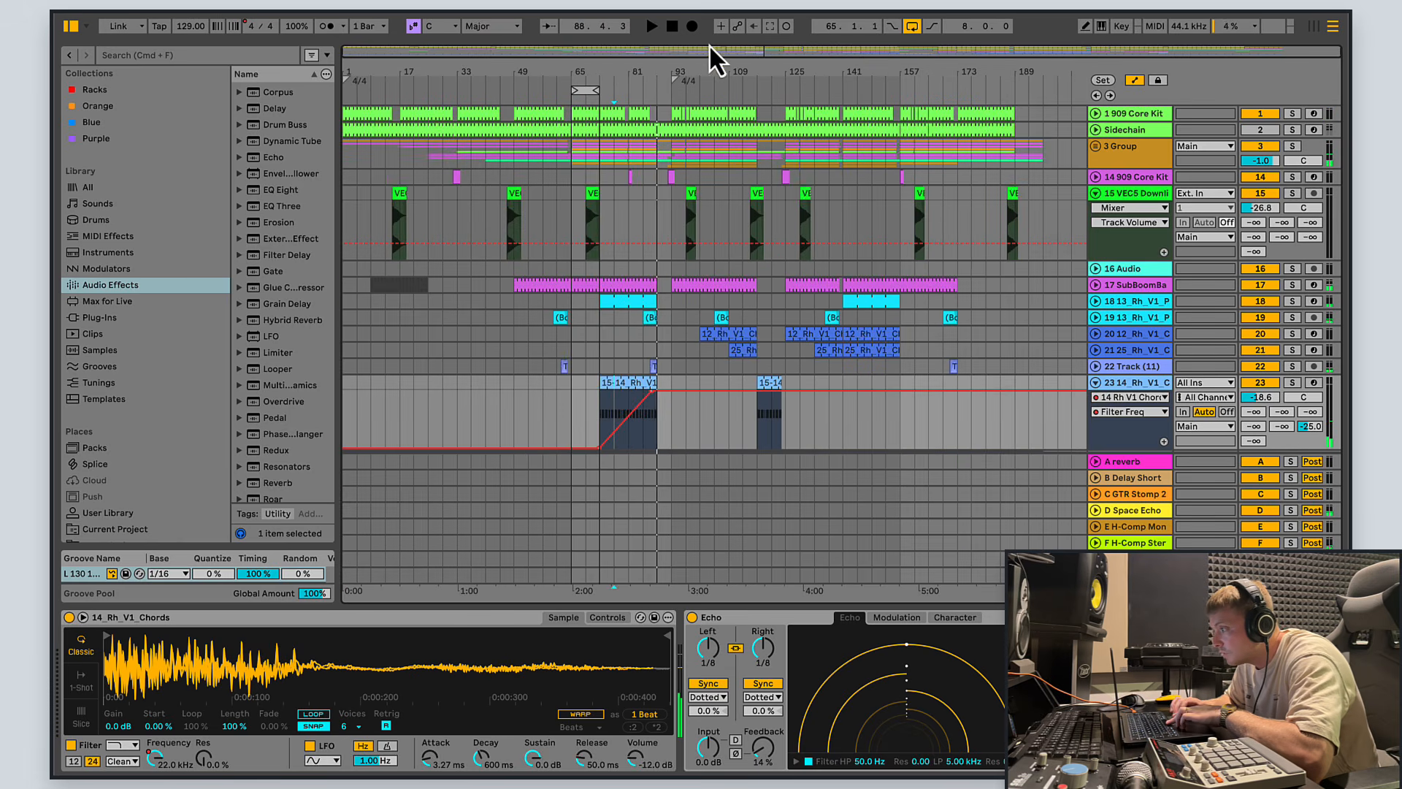
Step: Unfold the pad track and its bounced audio track, view the pad clip's notes, and play the bounce from bar 85
drag(712, 55, 730, 222)
click(704, 330)
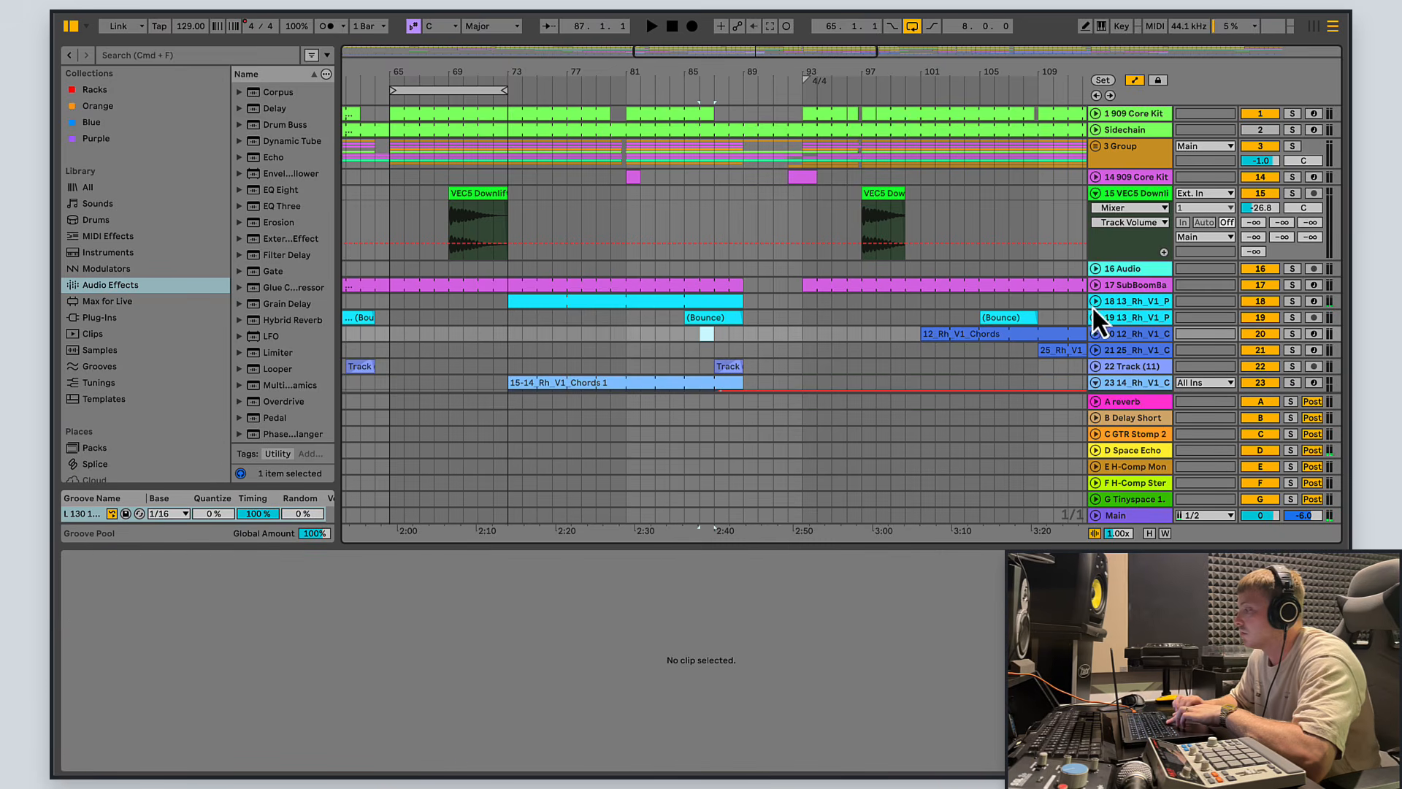
click(1095, 303)
click(736, 310)
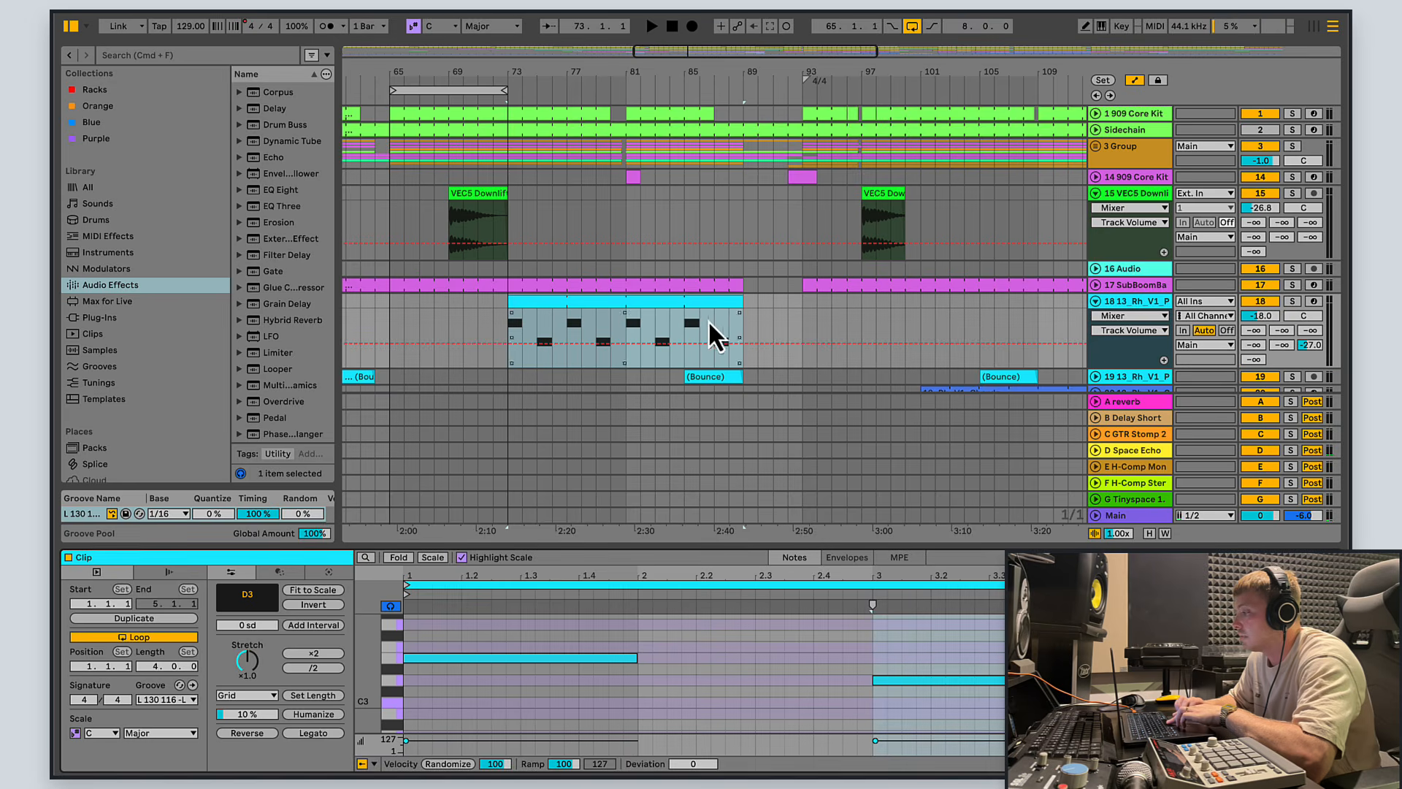
click(1095, 376)
scroll(740, 339, down, 3)
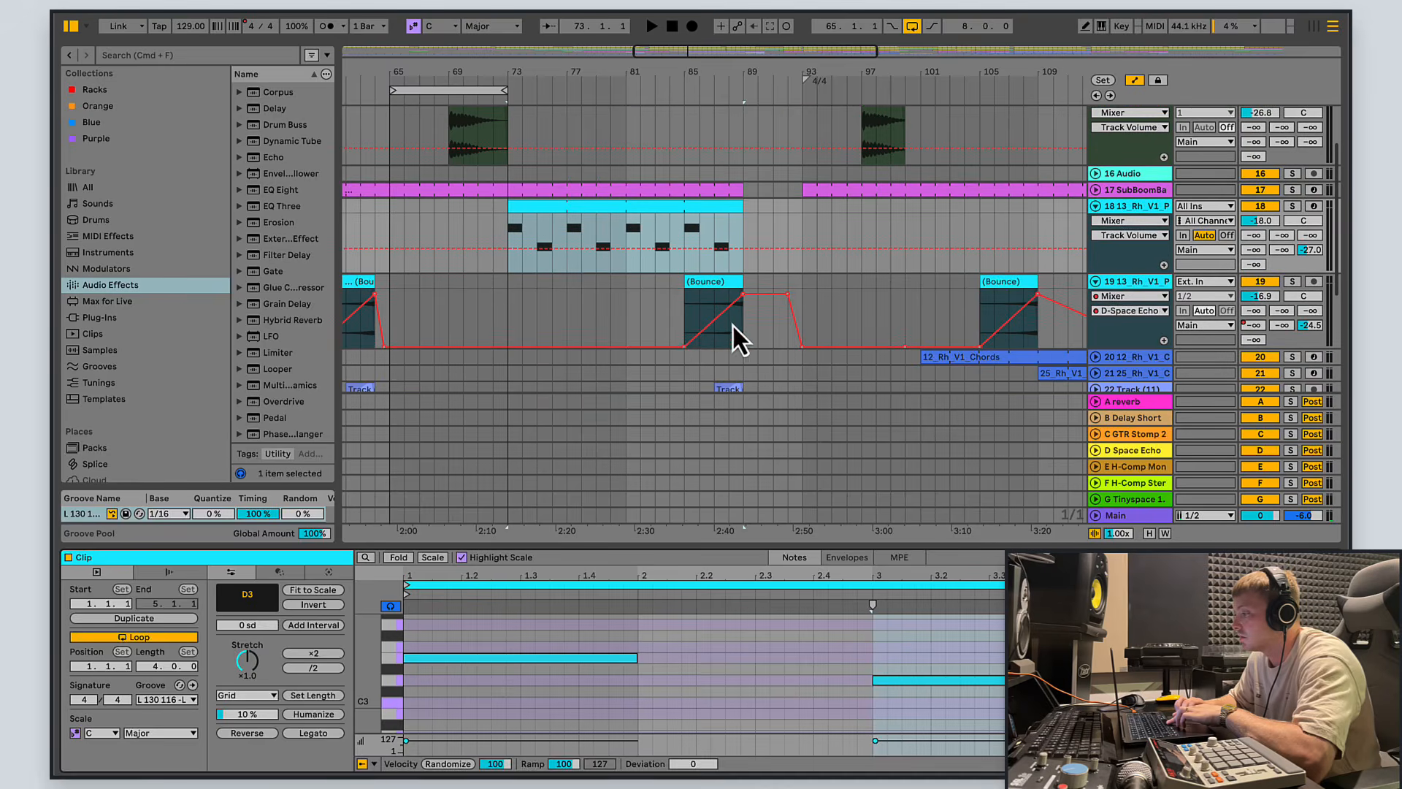
click(684, 331)
key(space)
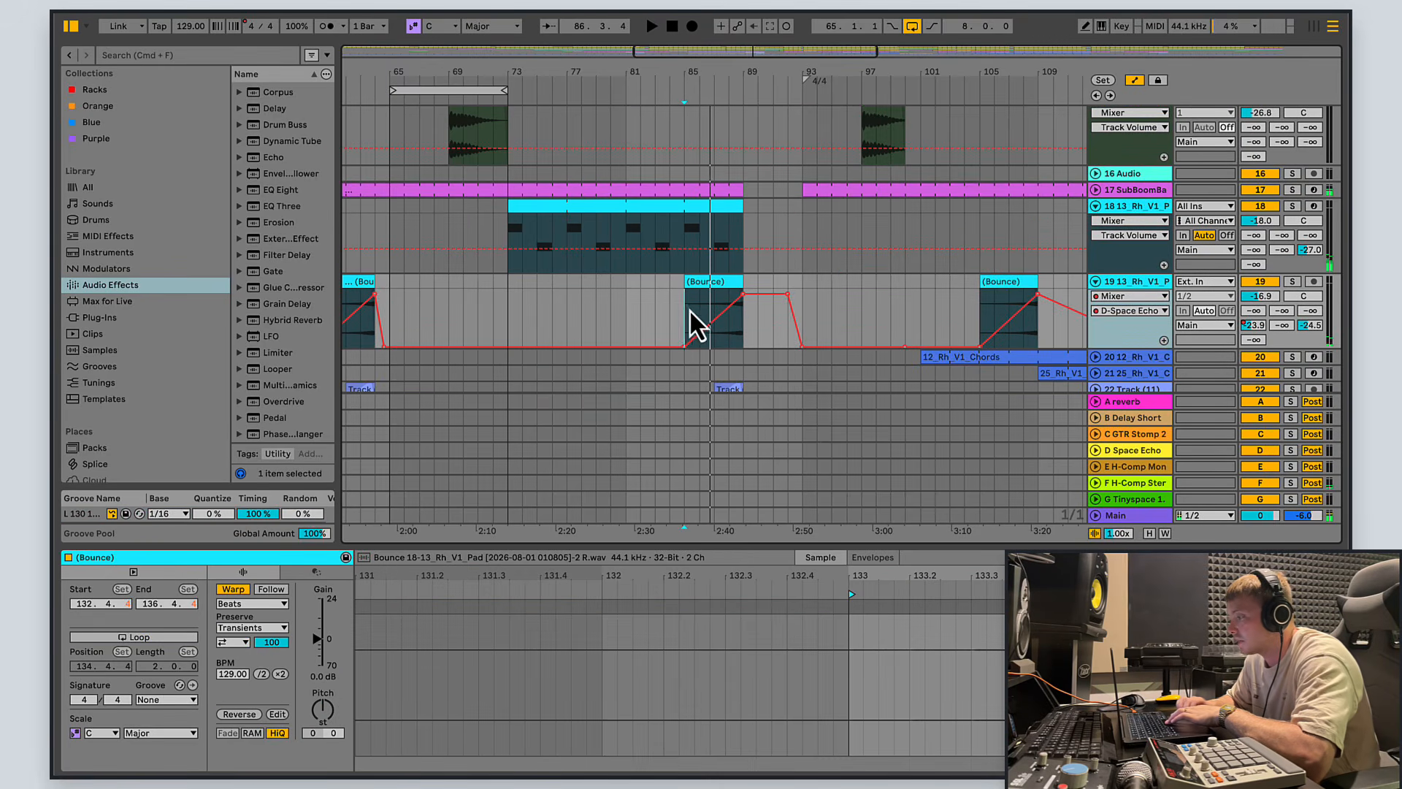
Step: Select bars 87 to 89 of the pad clip and view the Bounce to New Track command without running it
drag(746, 212, 717, 208)
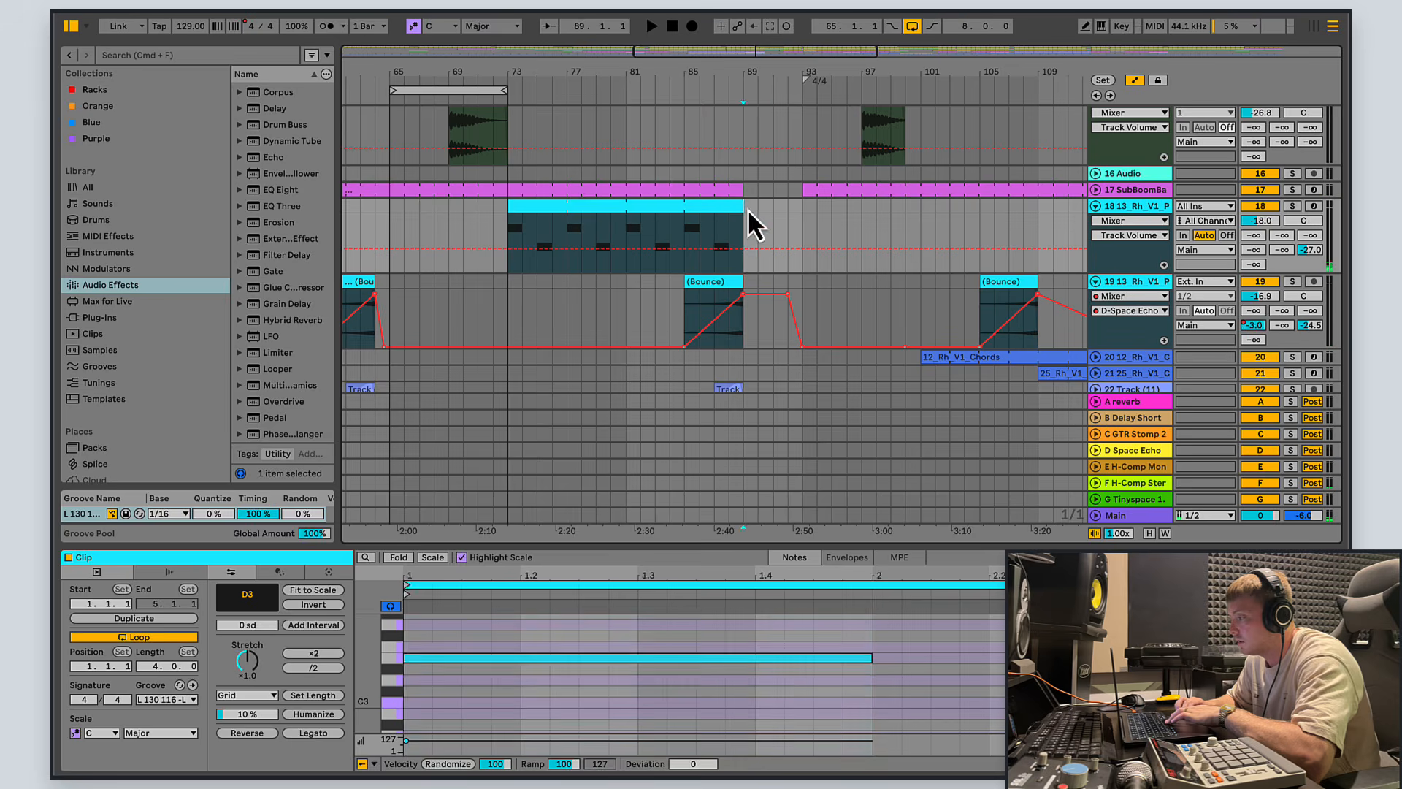
right_click(717, 210)
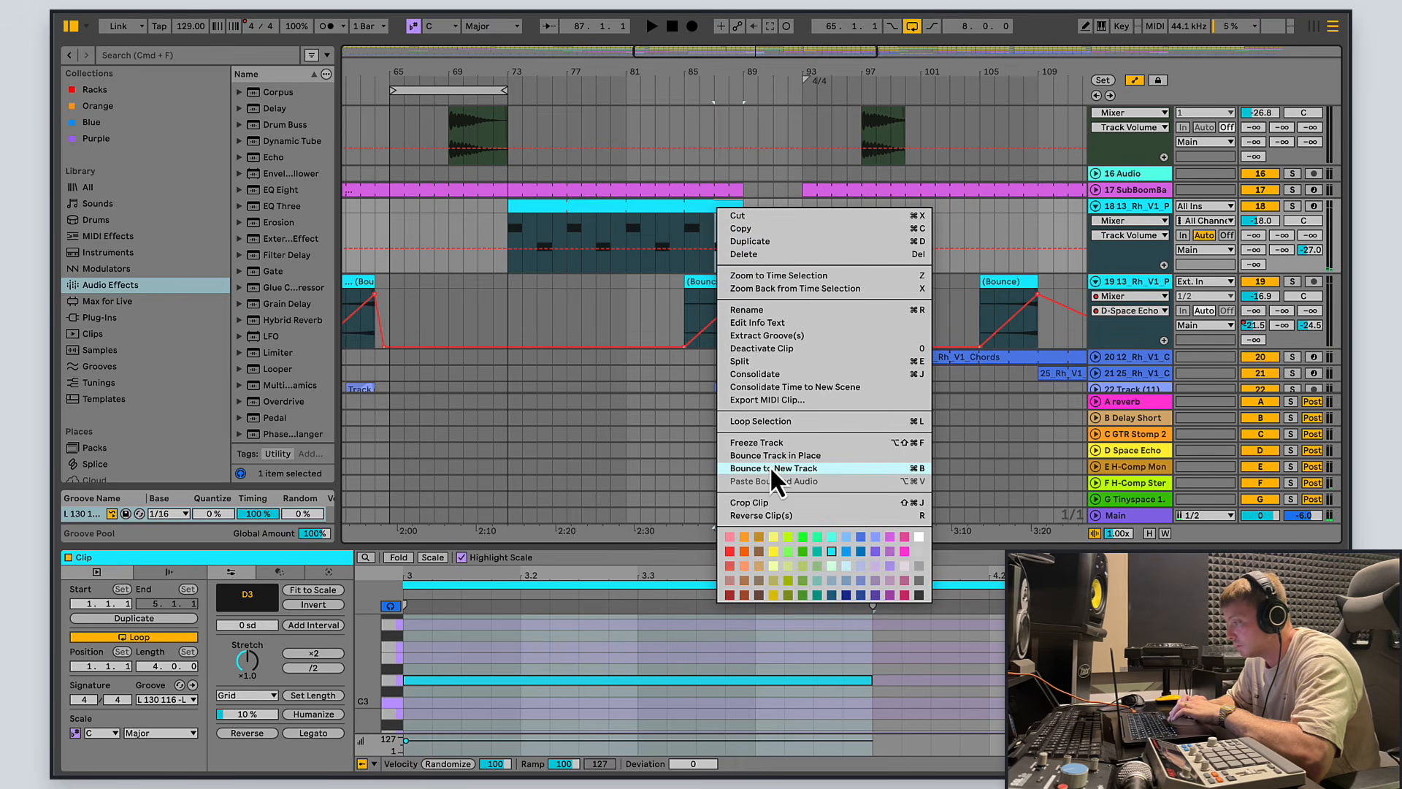
click(794, 200)
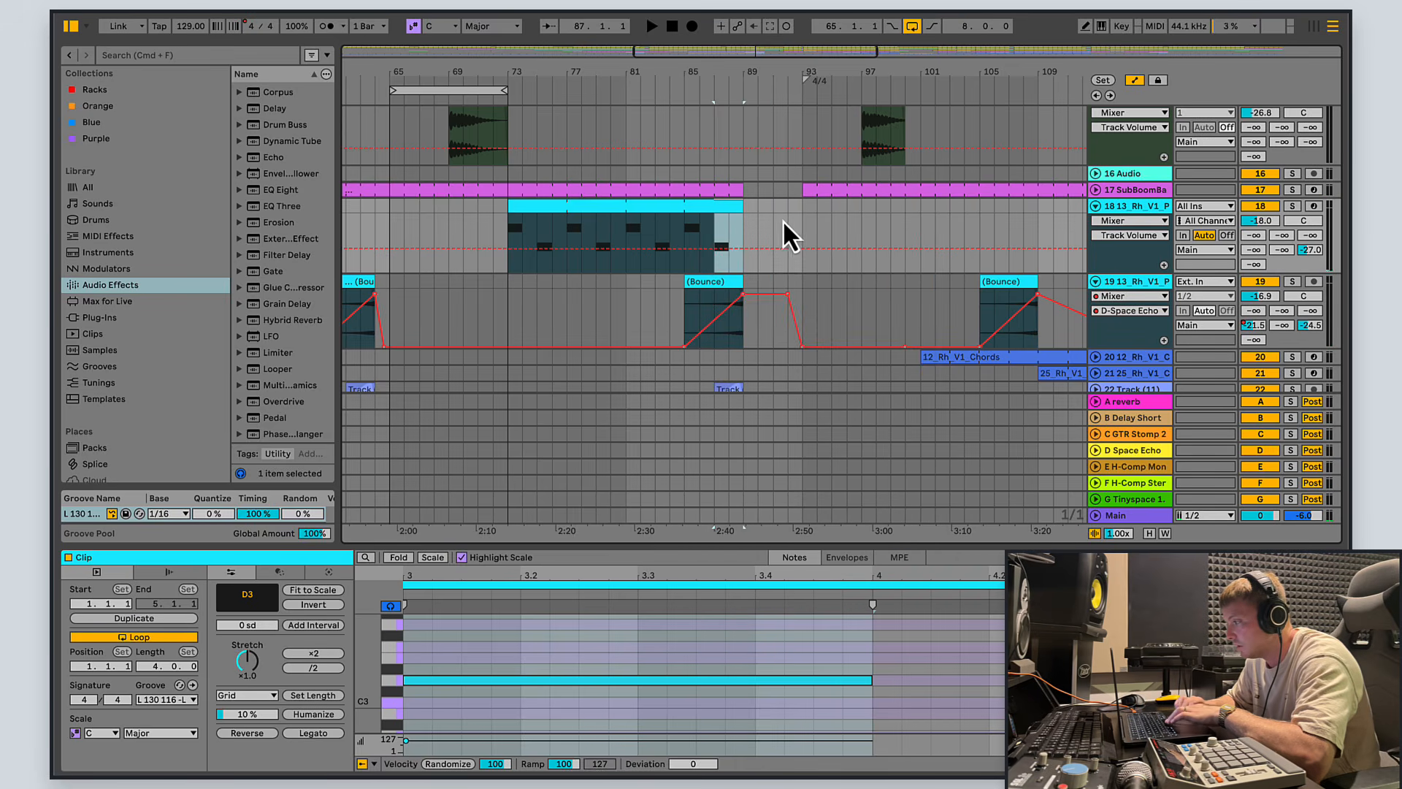
Step: Play the bounced pad again from bar 85 and fold the bounce and pad tracks
click(684, 322)
key(space)
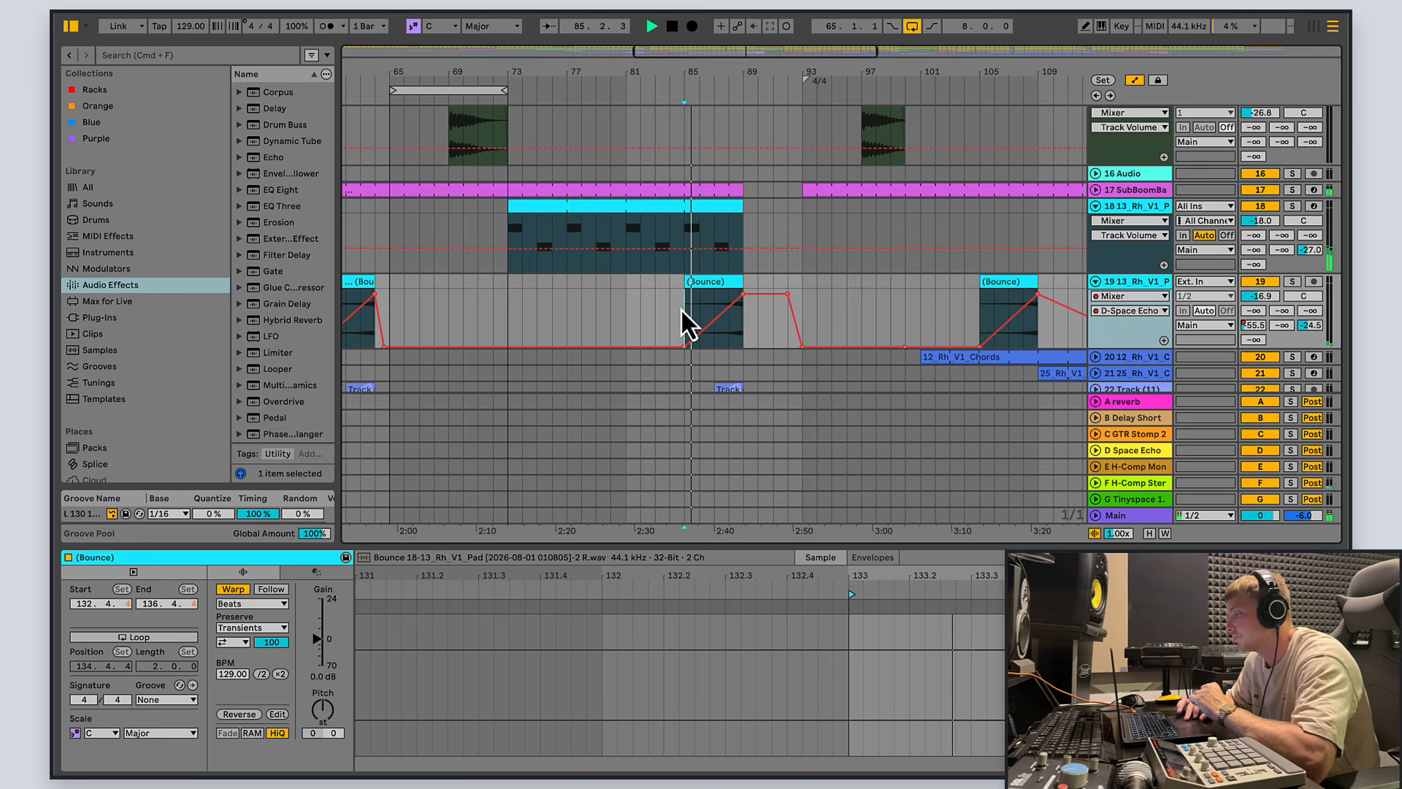
click(1096, 281)
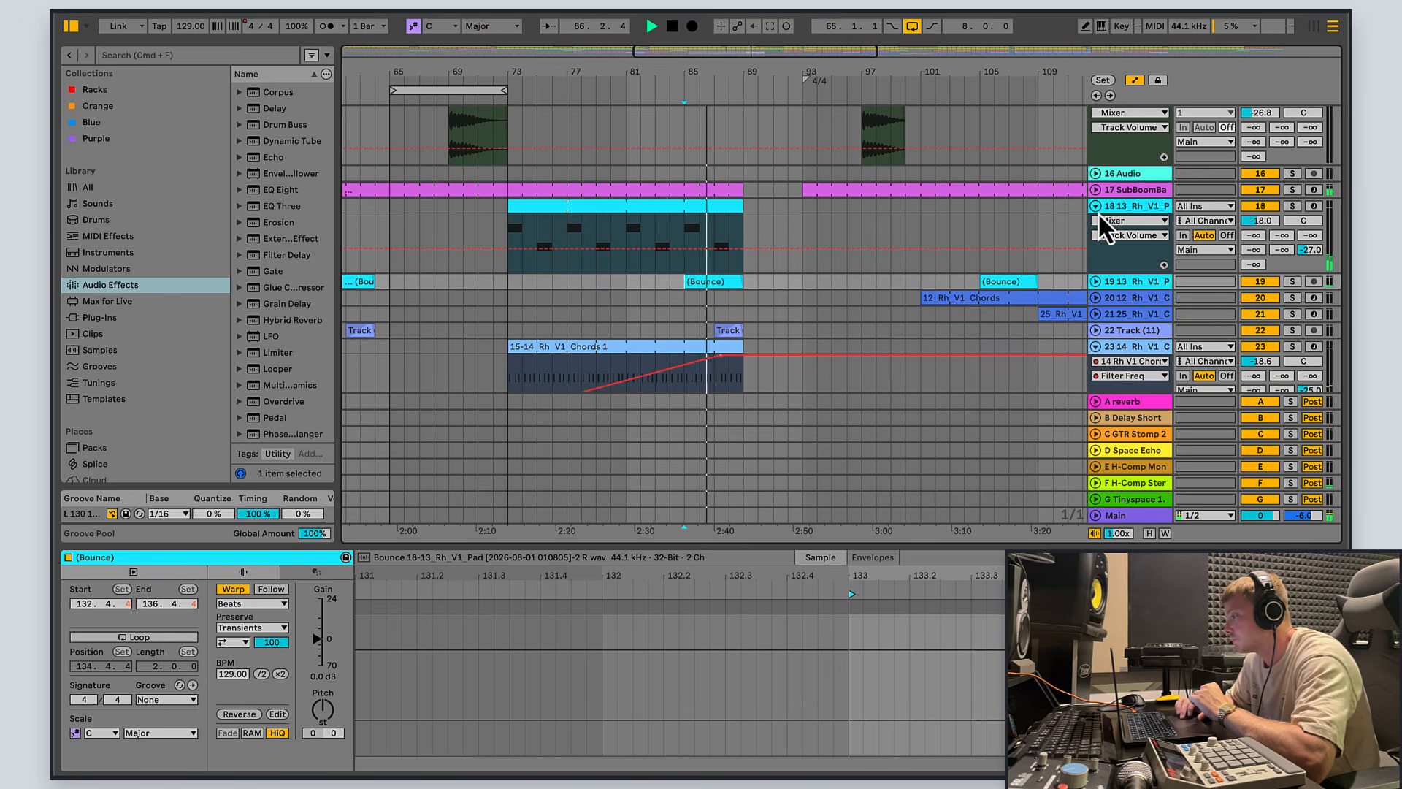
click(1095, 207)
Step: Unfold Track (11) to view its clips and send automation, and fold it together with the VEC5 Downlifter track
scroll(1103, 228, up, 2)
click(1095, 310)
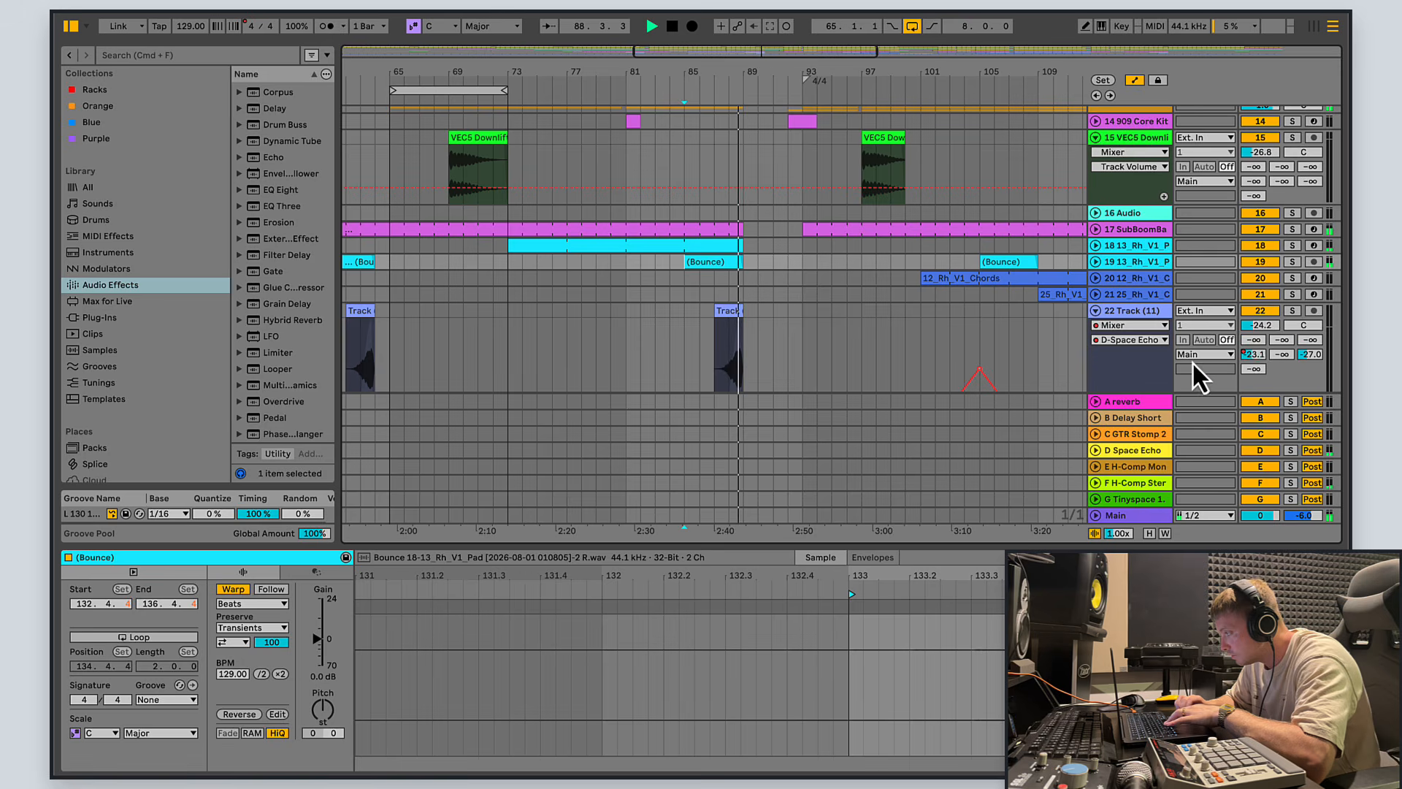
click(1095, 311)
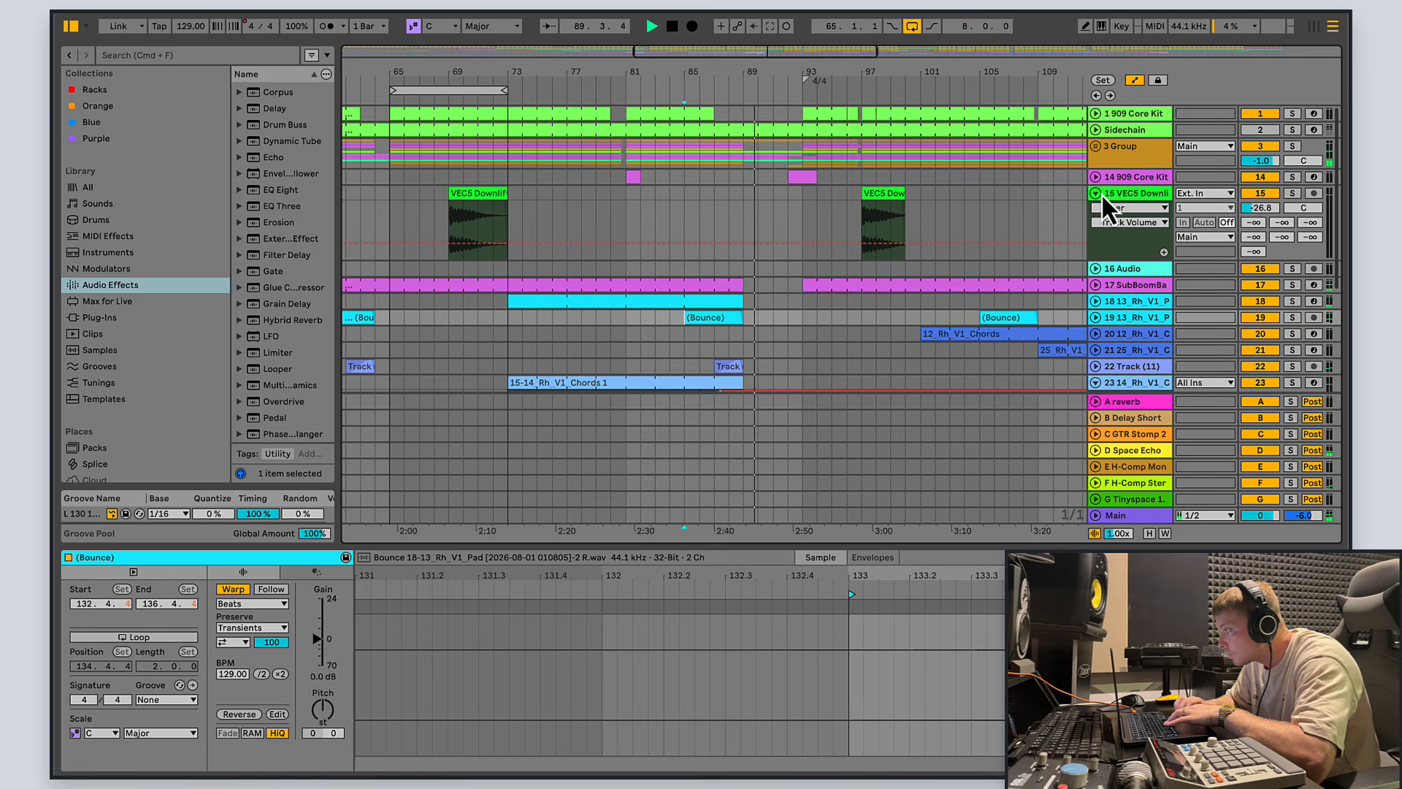
click(1095, 192)
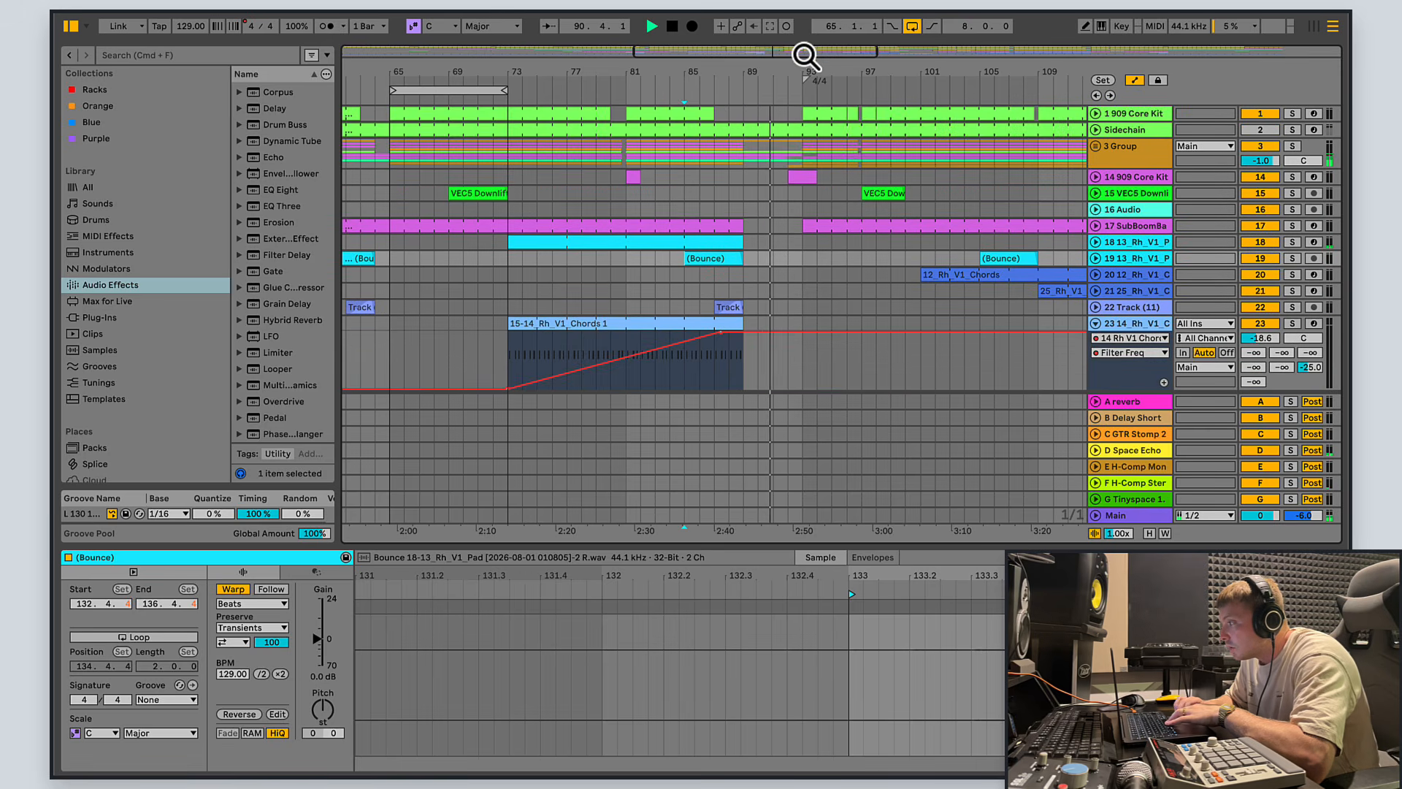
Step: Stop playback near bar 92, expand the drum group to fold its 120BONGO track, and collapse the group and the 14_Rh_V1_Chords track
drag(805, 52, 667, 51)
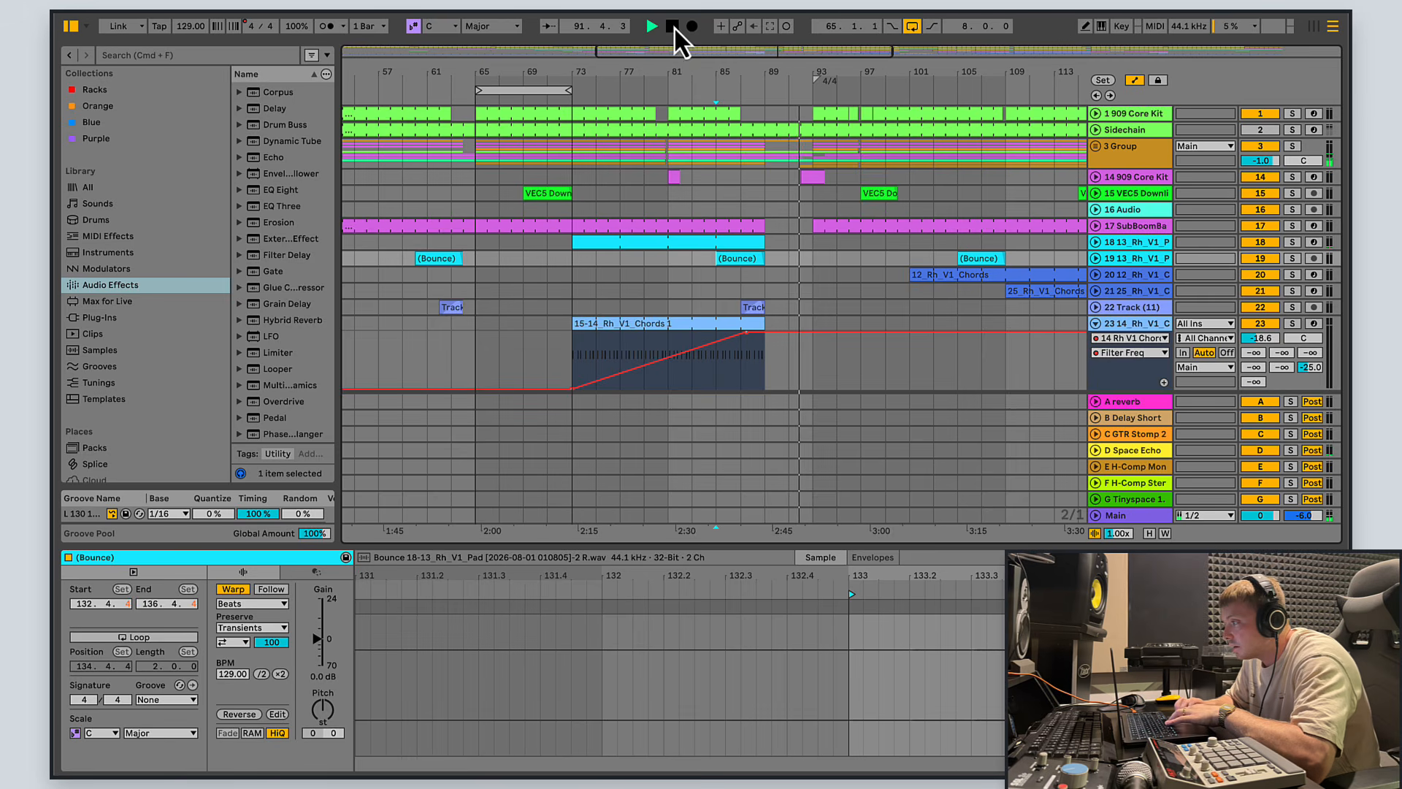
drag(886, 79, 858, 47)
click(1096, 146)
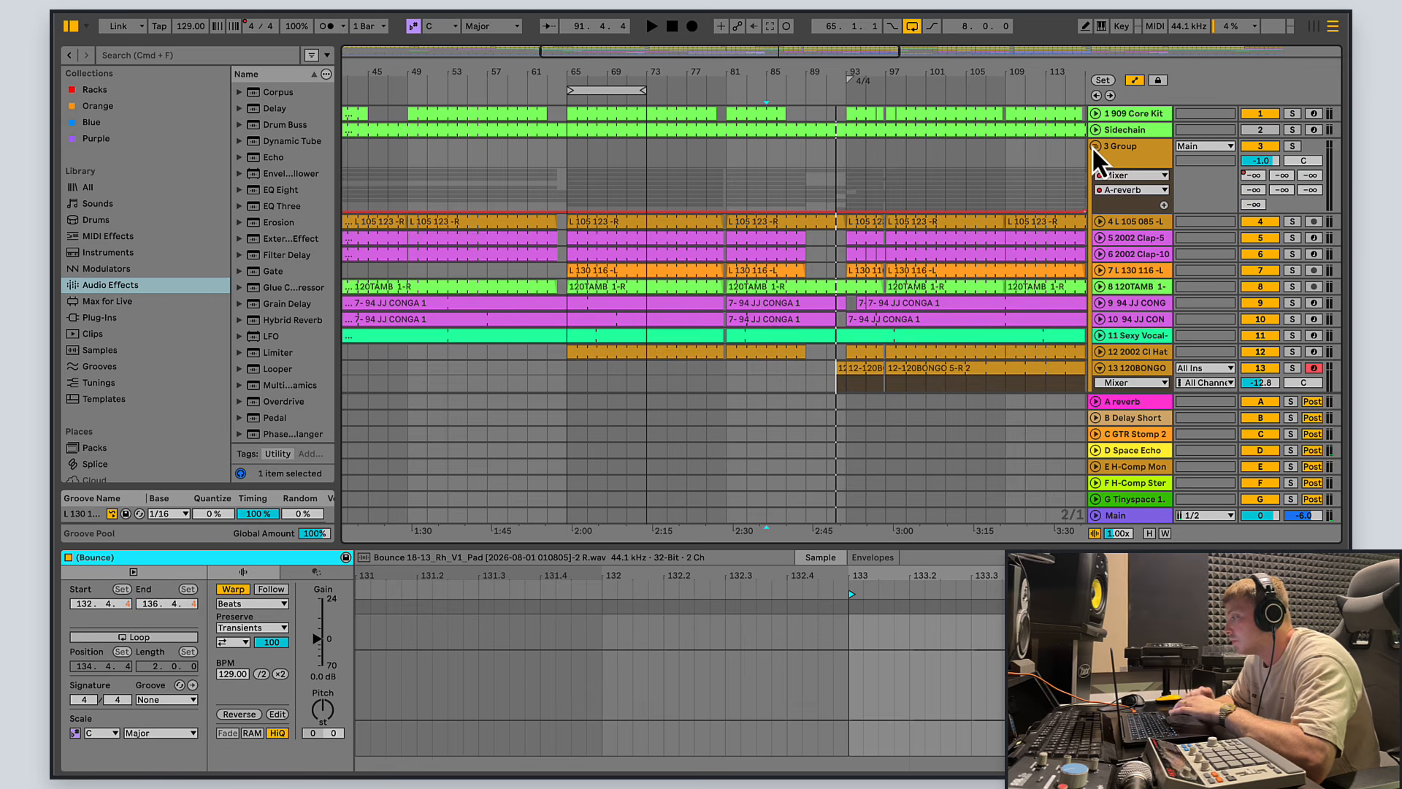
click(1099, 369)
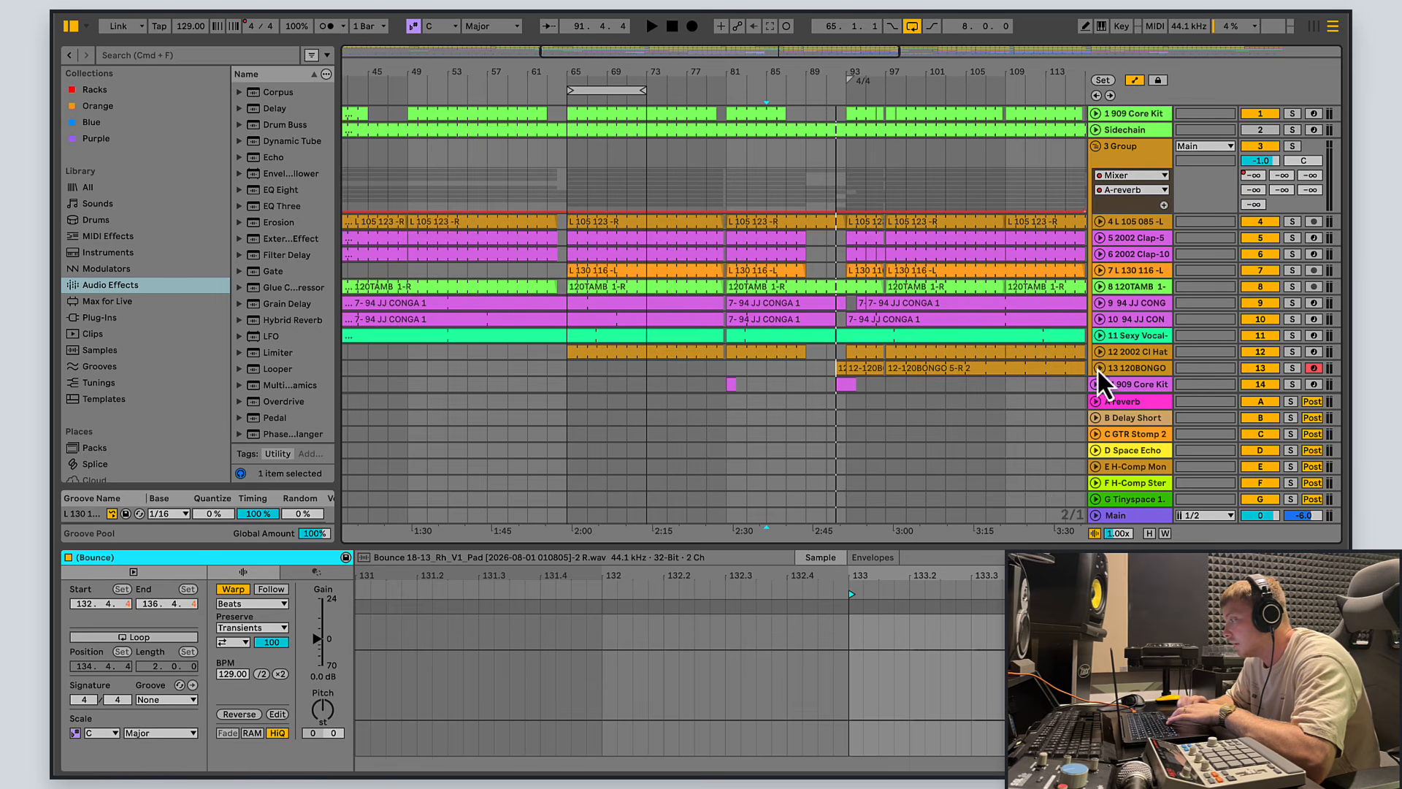
click(1095, 146)
click(1096, 325)
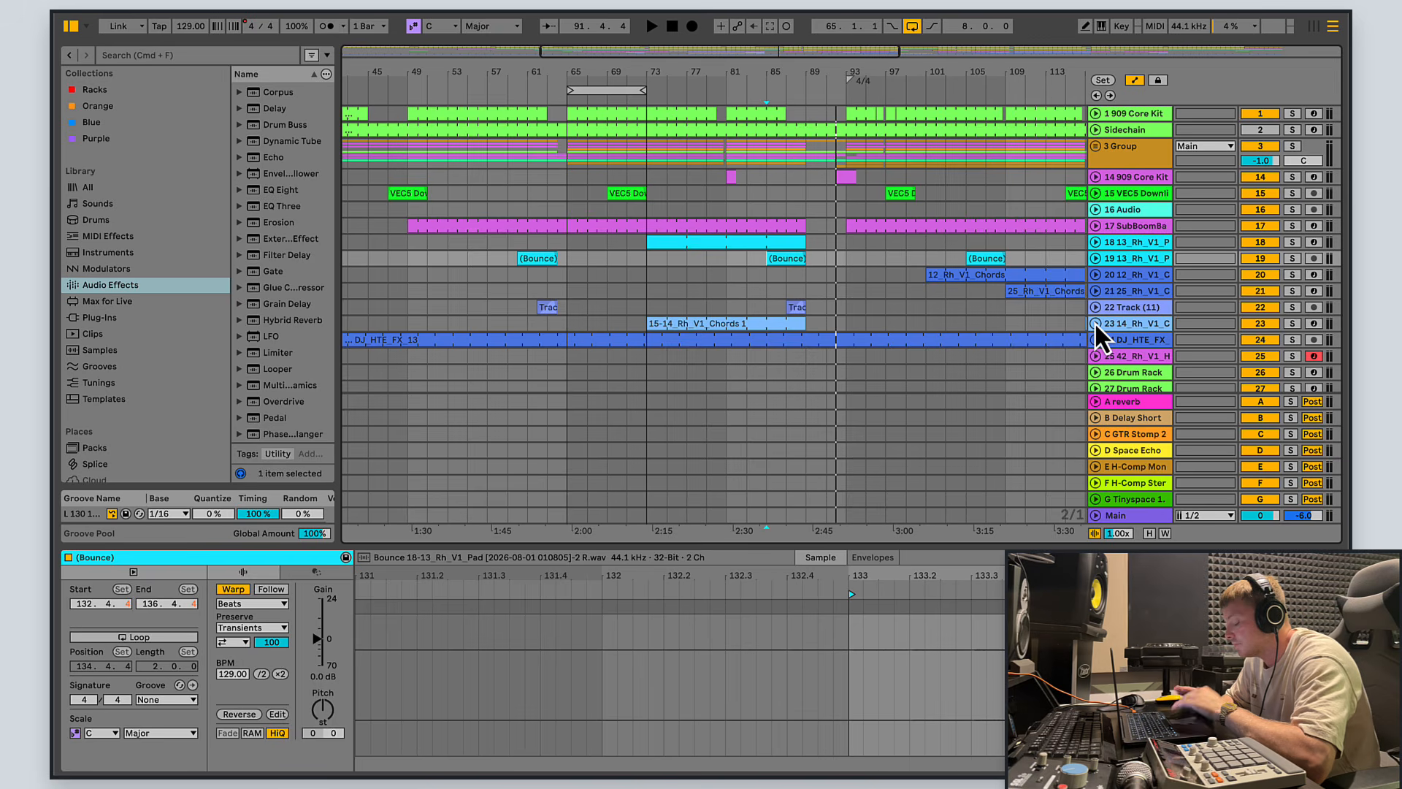
Step: Play the arrangement from bar 91 and expand the drum group to view its clips around bar 93, collapsing it again
click(823, 185)
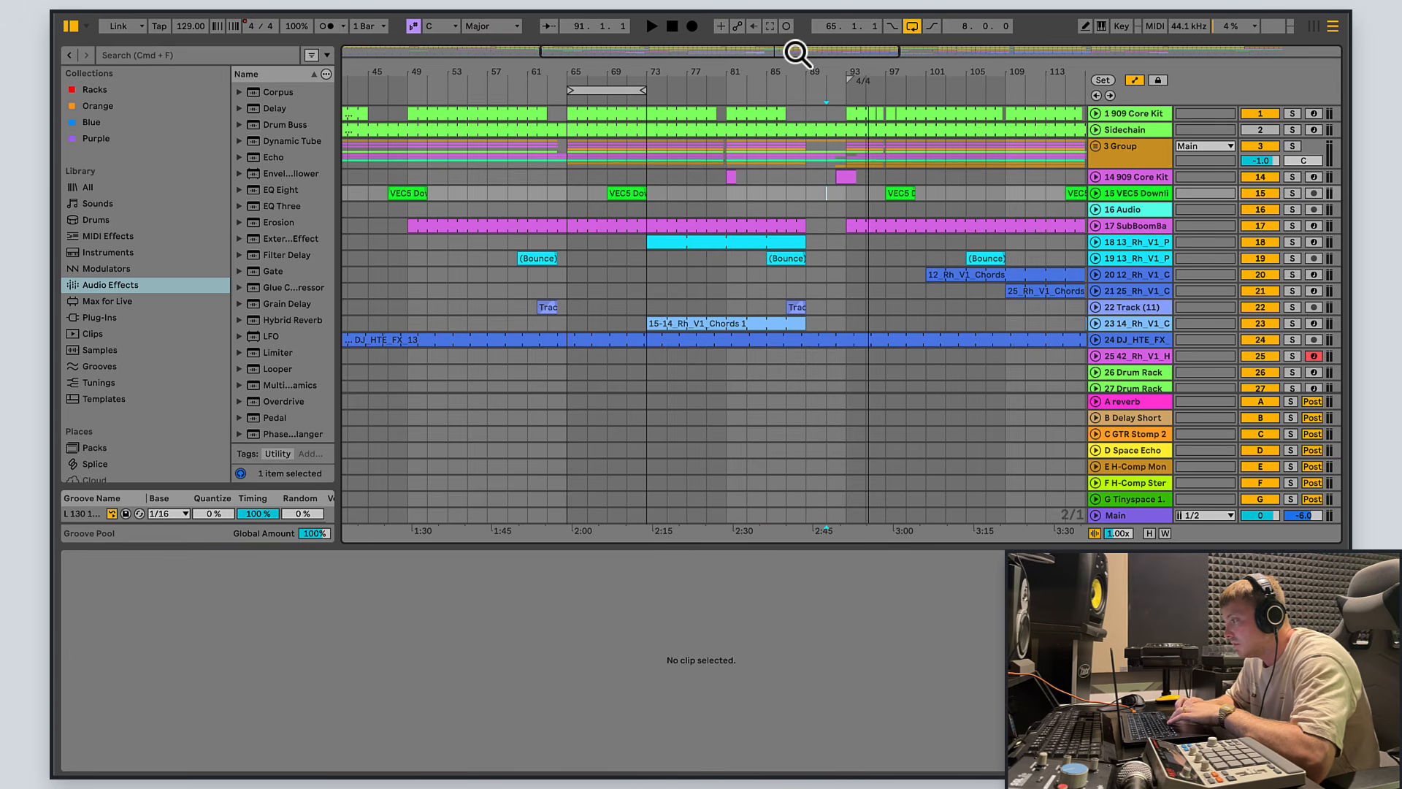
drag(795, 50, 798, 52)
key(space)
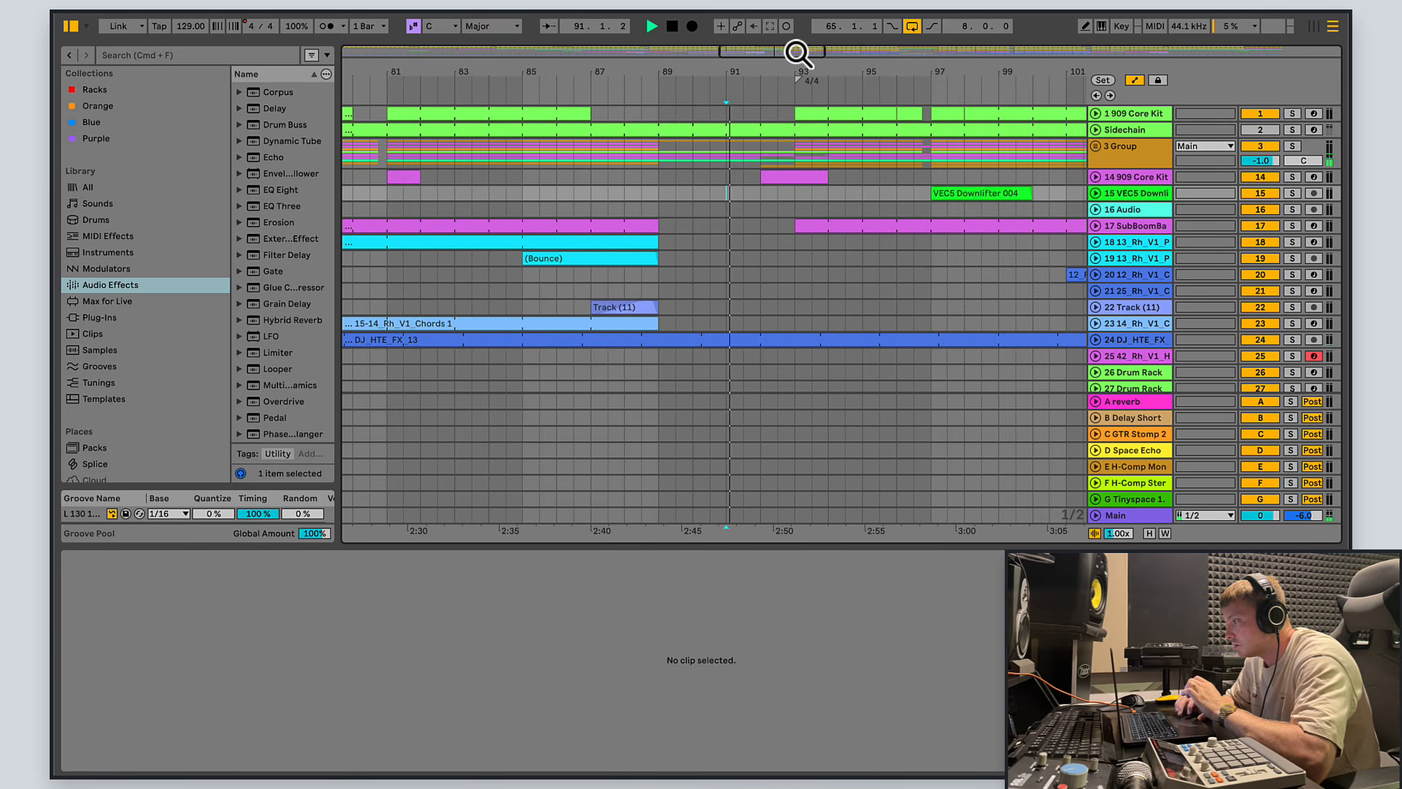
click(1096, 149)
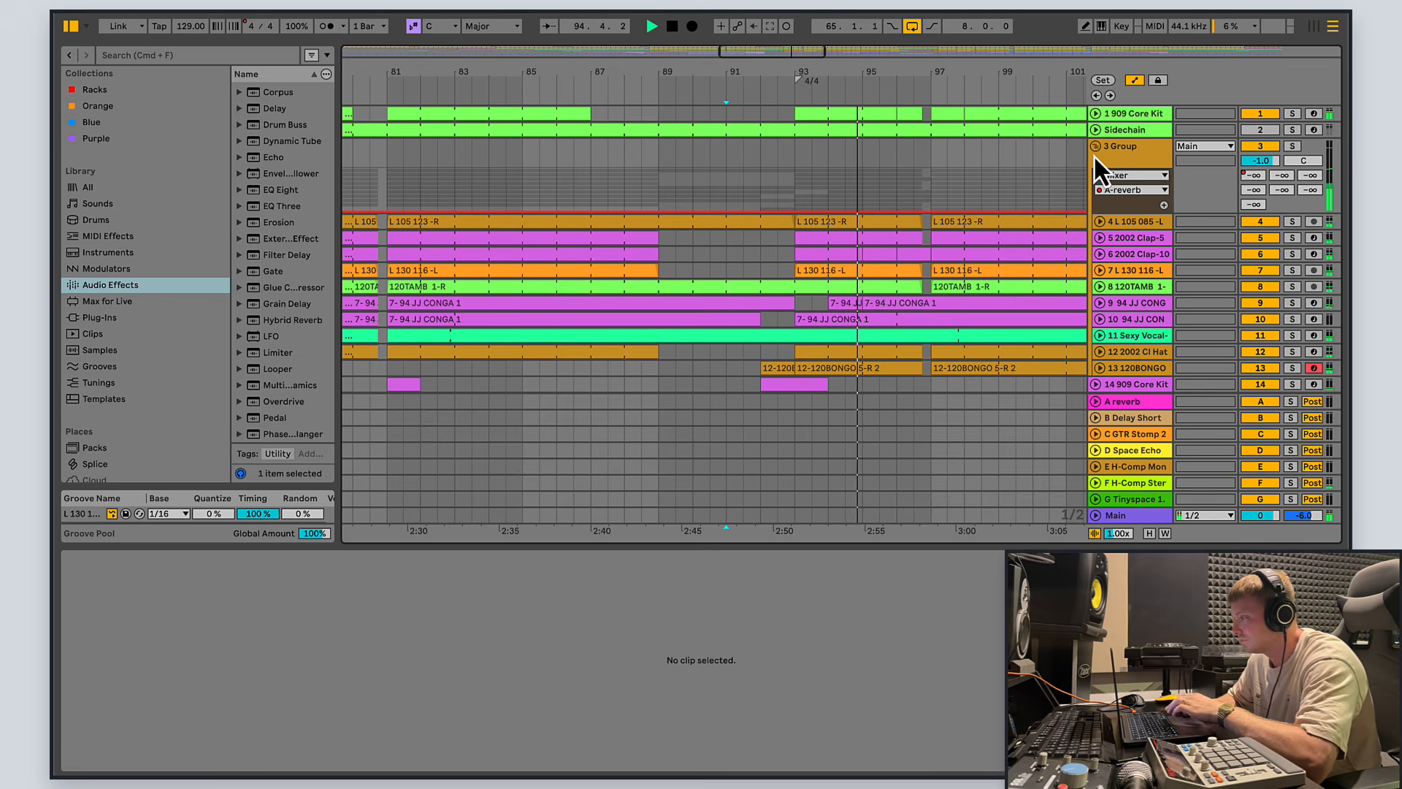
drag(757, 53, 759, 52)
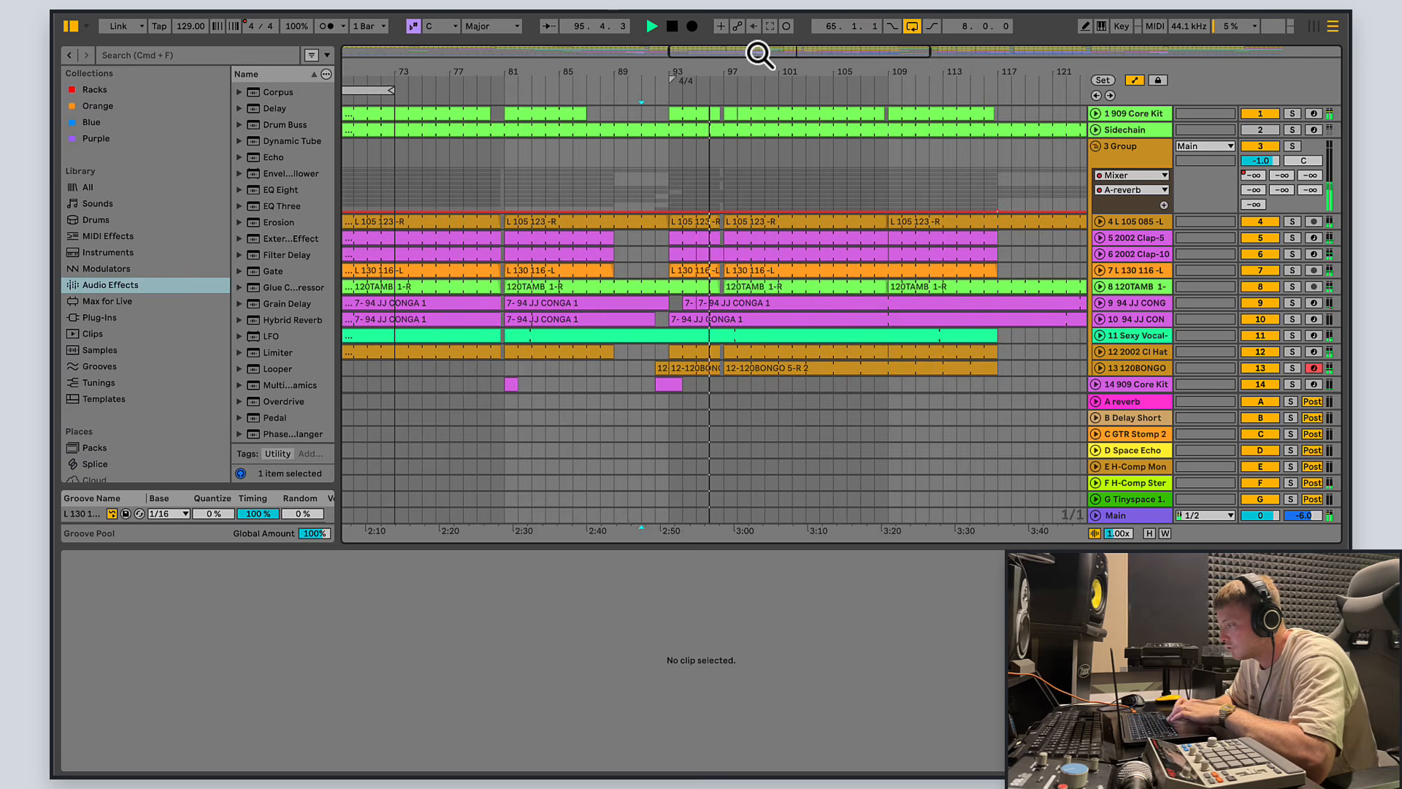
click(1097, 147)
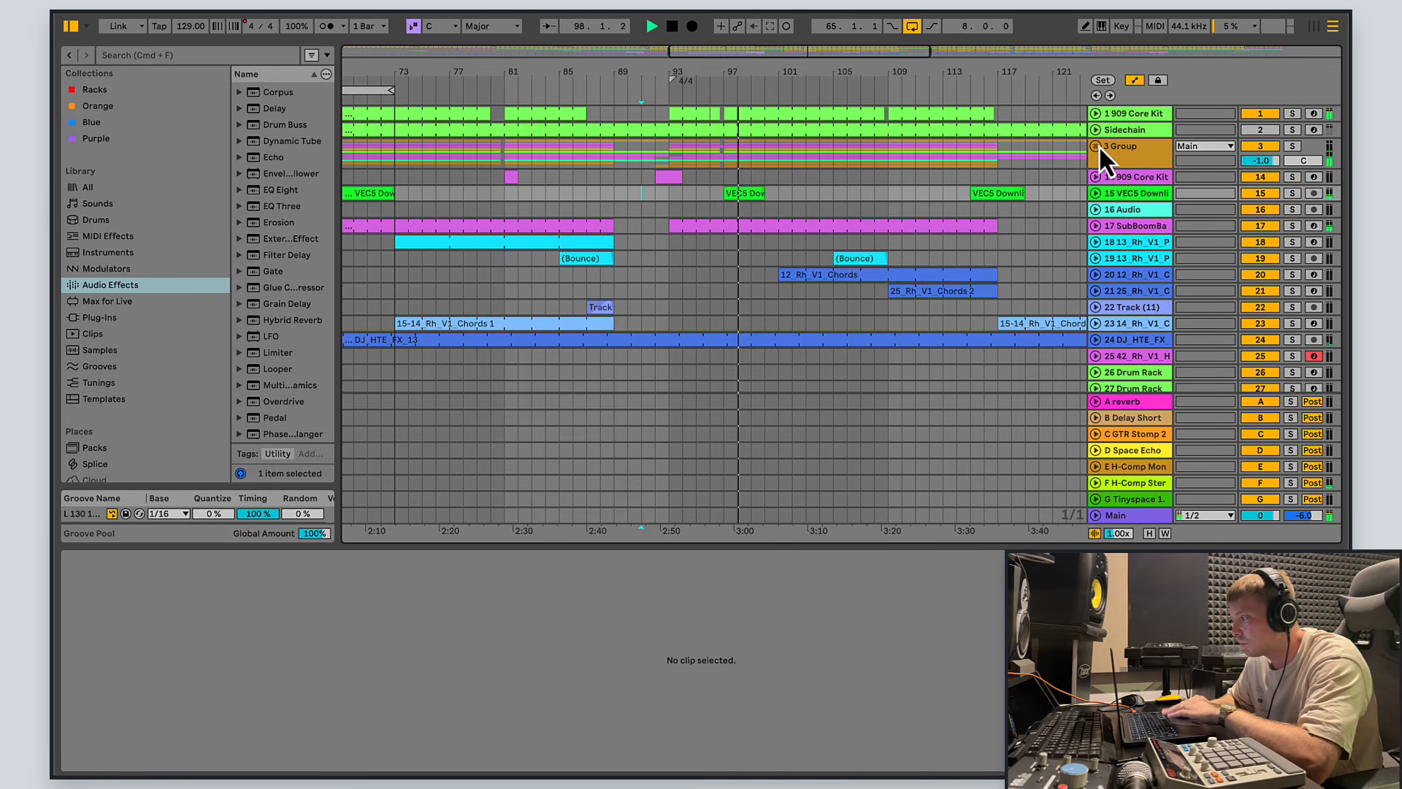
Step: View the 12_Rh_V1_Chords track's device chain and the MIDI notes of its clip starting at bar 101
click(1137, 276)
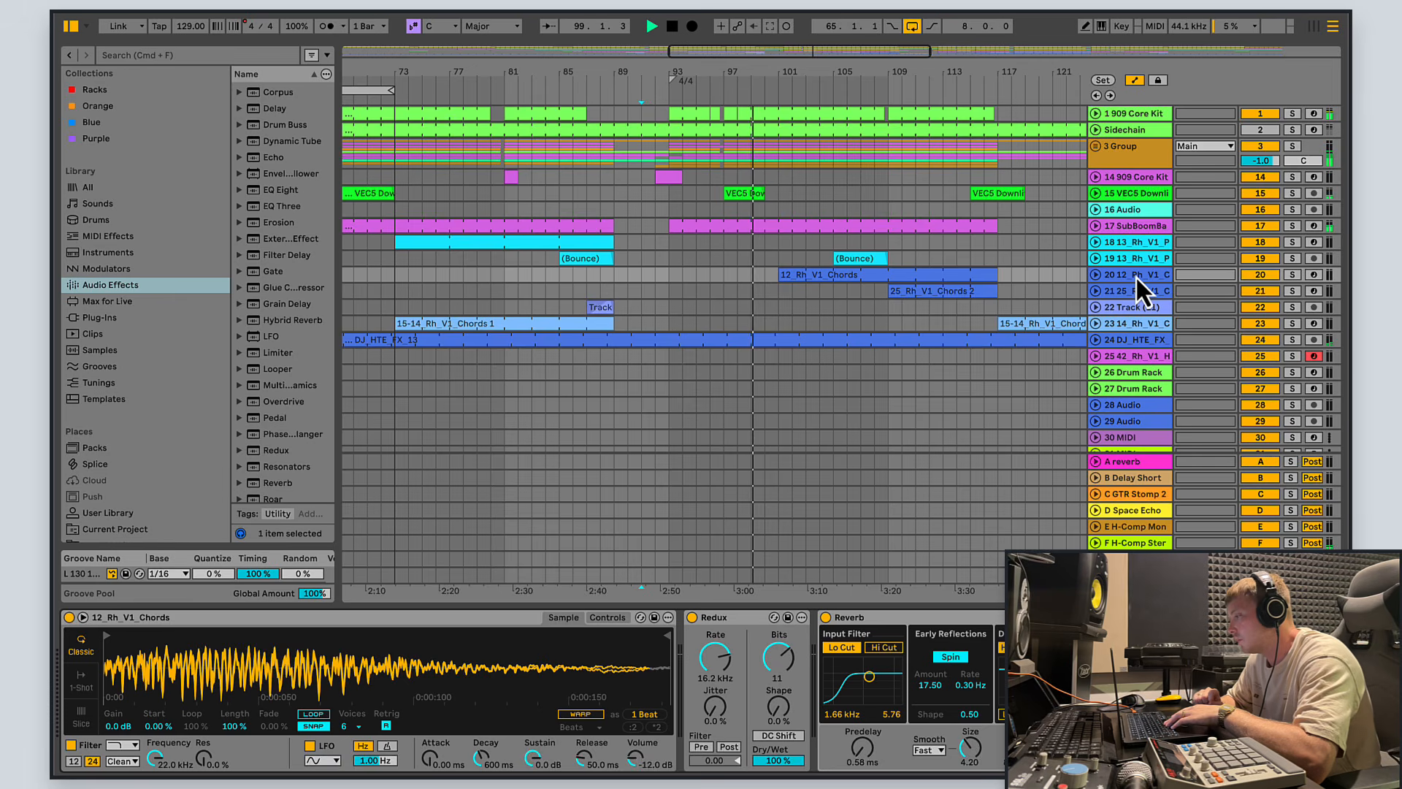
click(1137, 275)
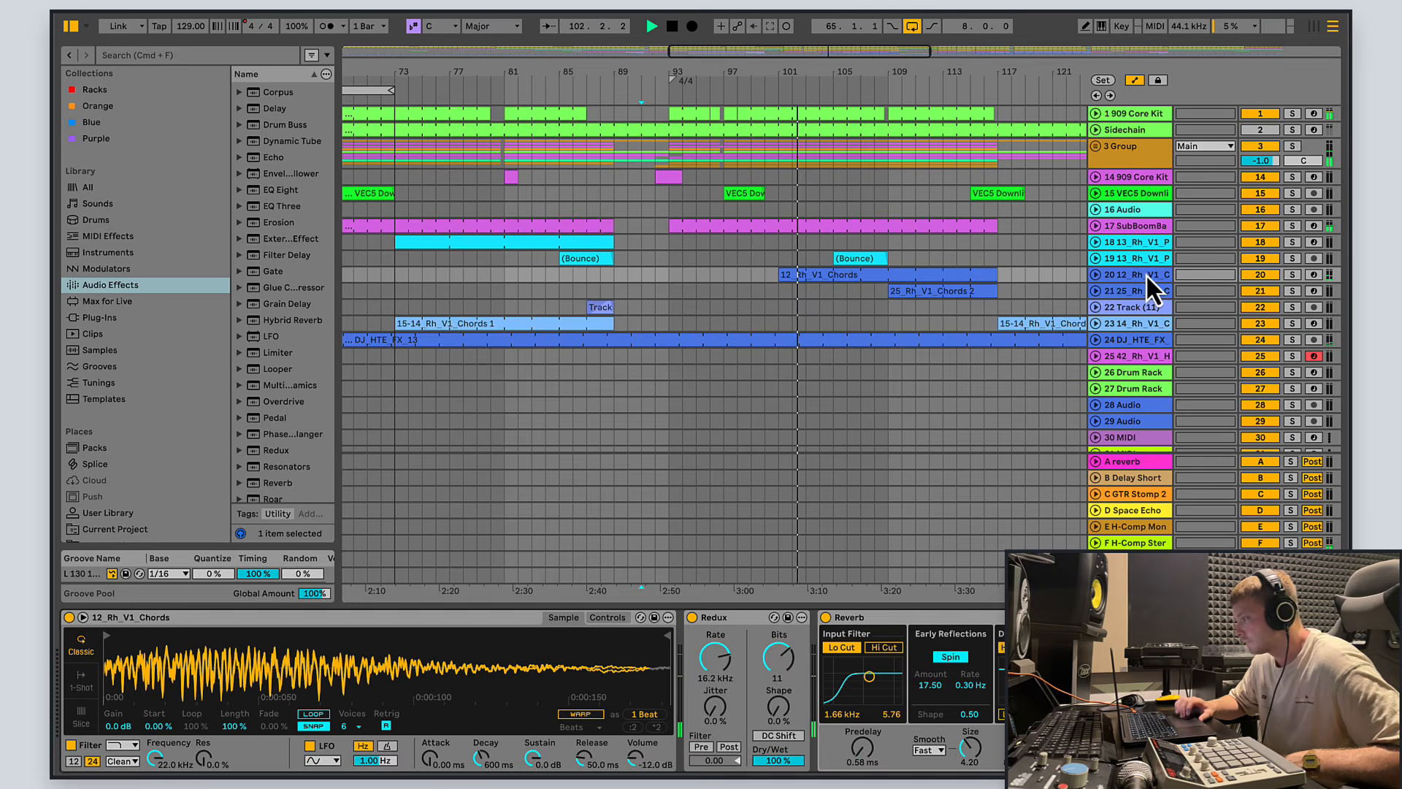
click(876, 276)
double_click(876, 281)
drag(939, 552, 931, 435)
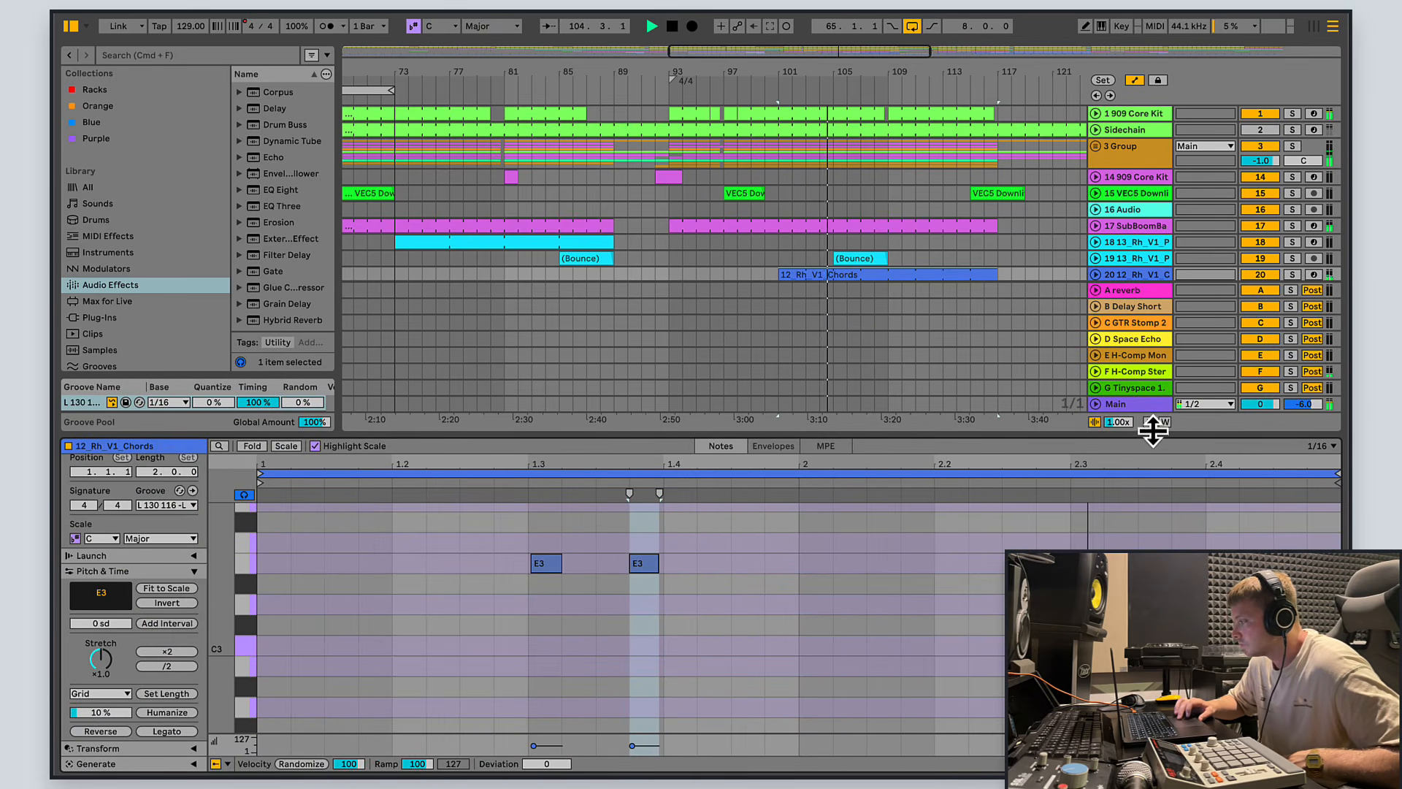
drag(1153, 435, 1154, 759)
double_click(1120, 276)
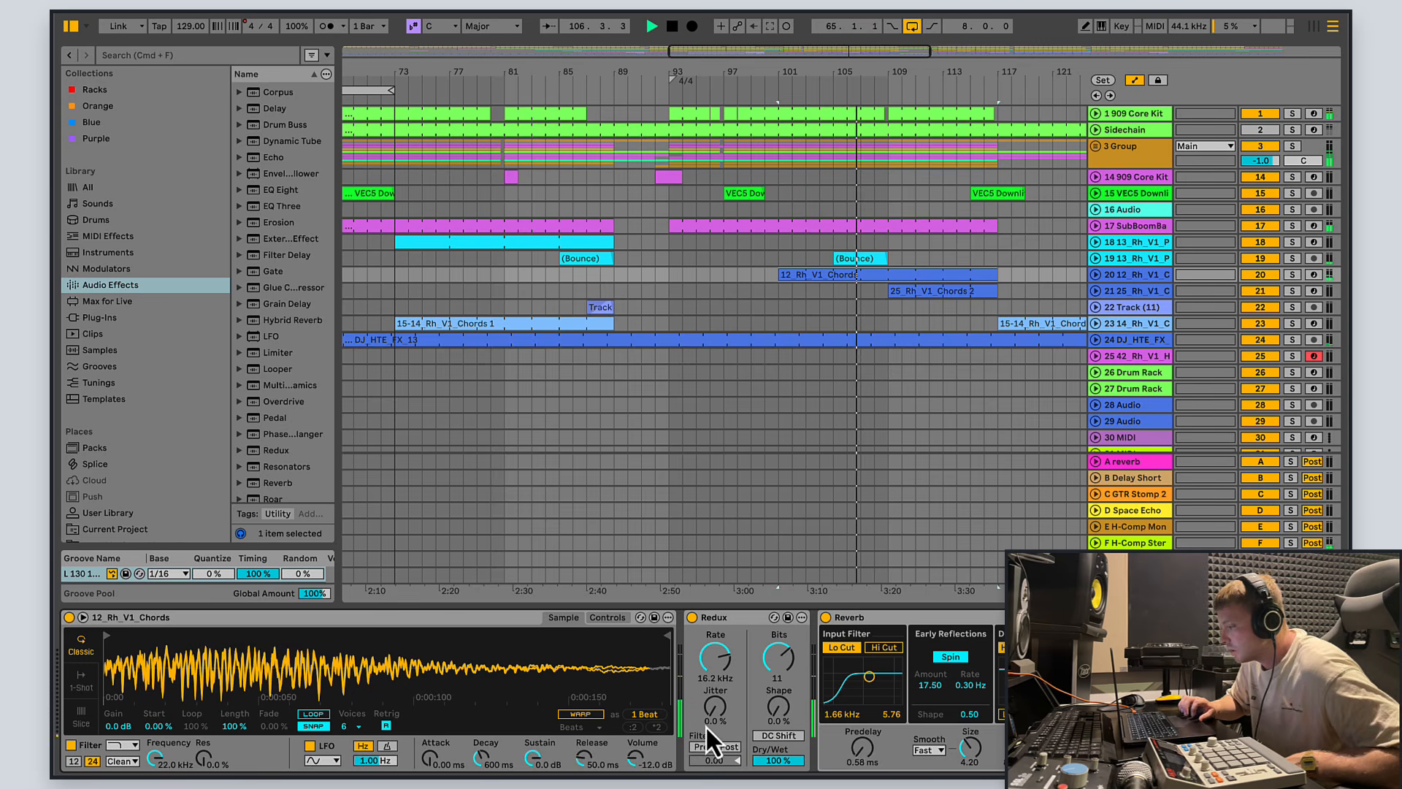
scroll(730, 673, right, 5)
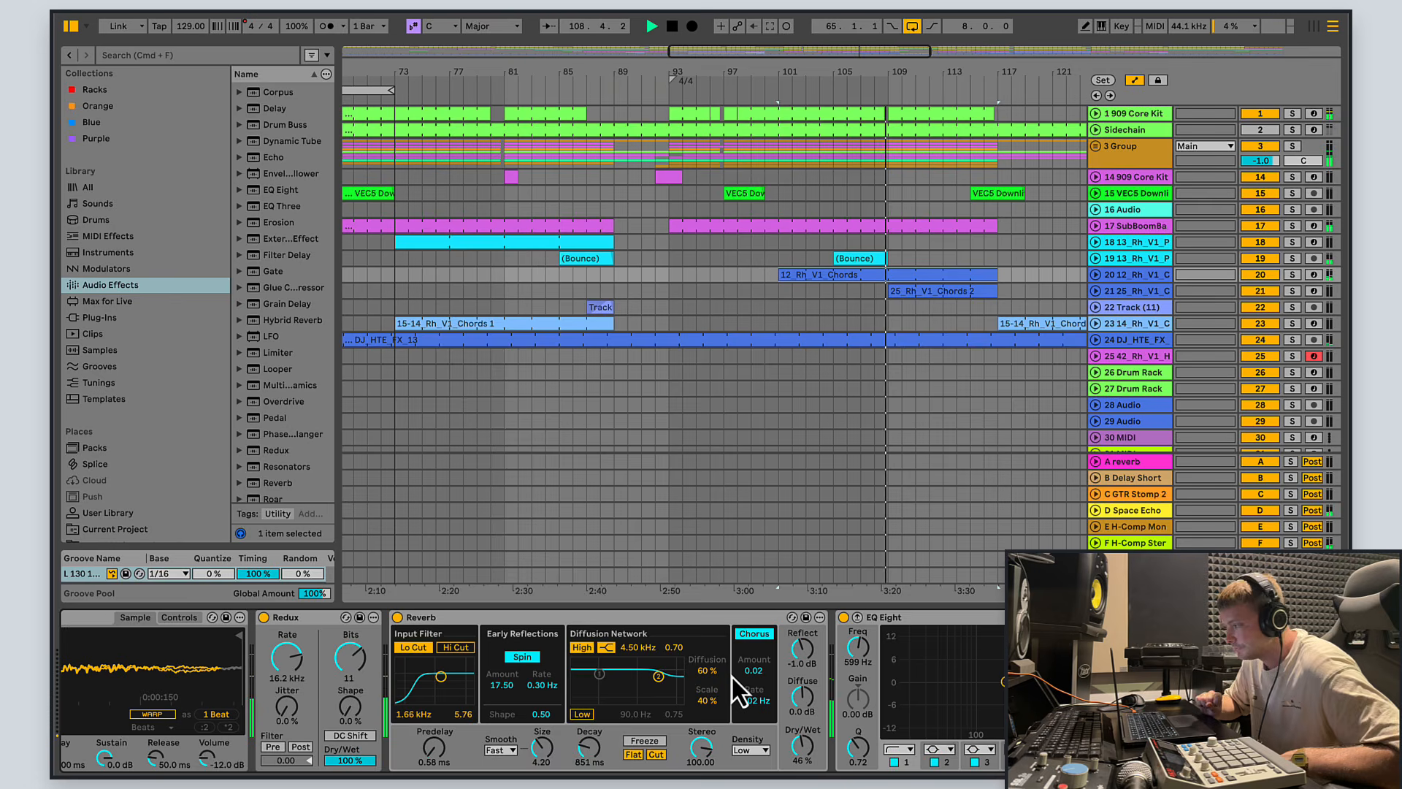
Step: View the 25_Rh_V1_Chords track's devices and the MIDI notes of its clip starting at bar 109
click(1148, 303)
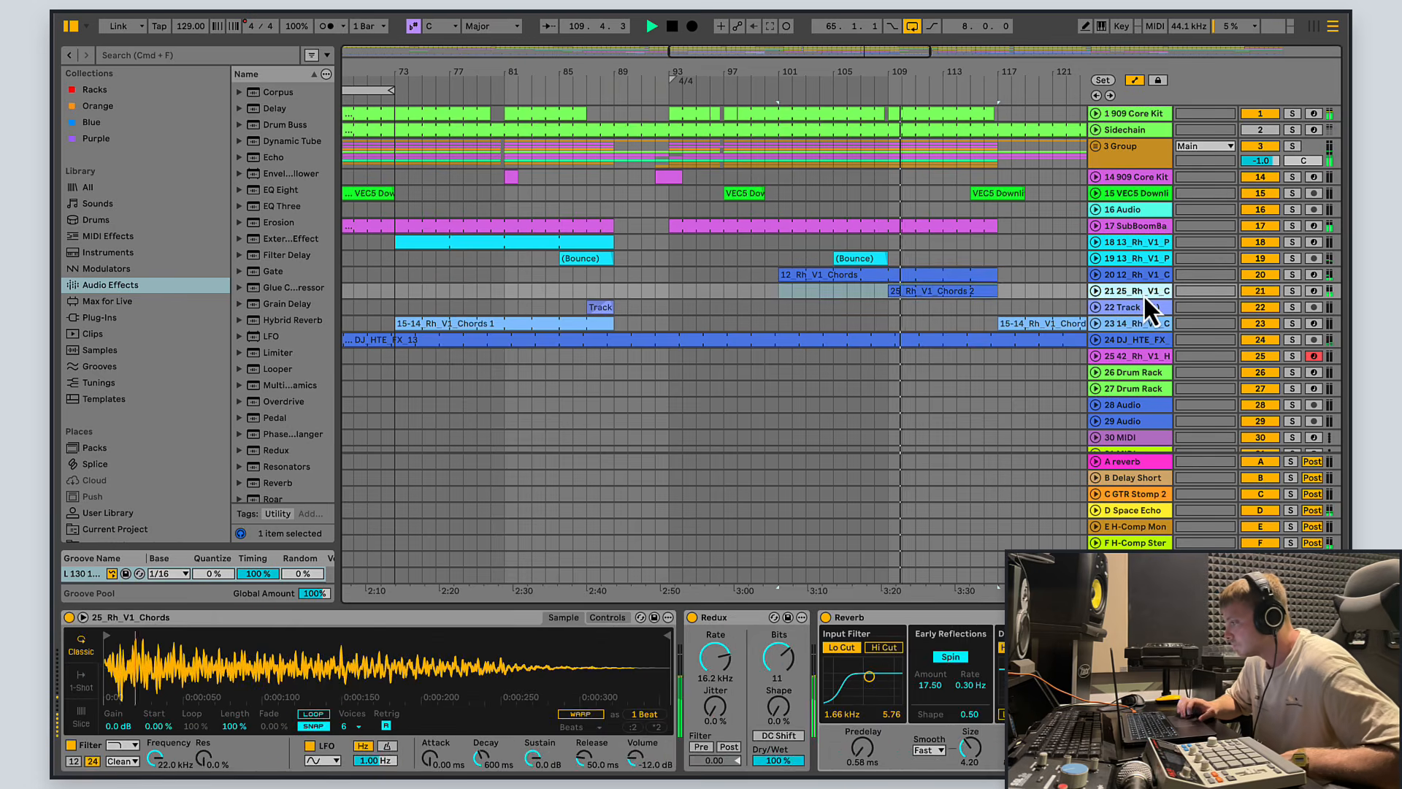
double_click(968, 292)
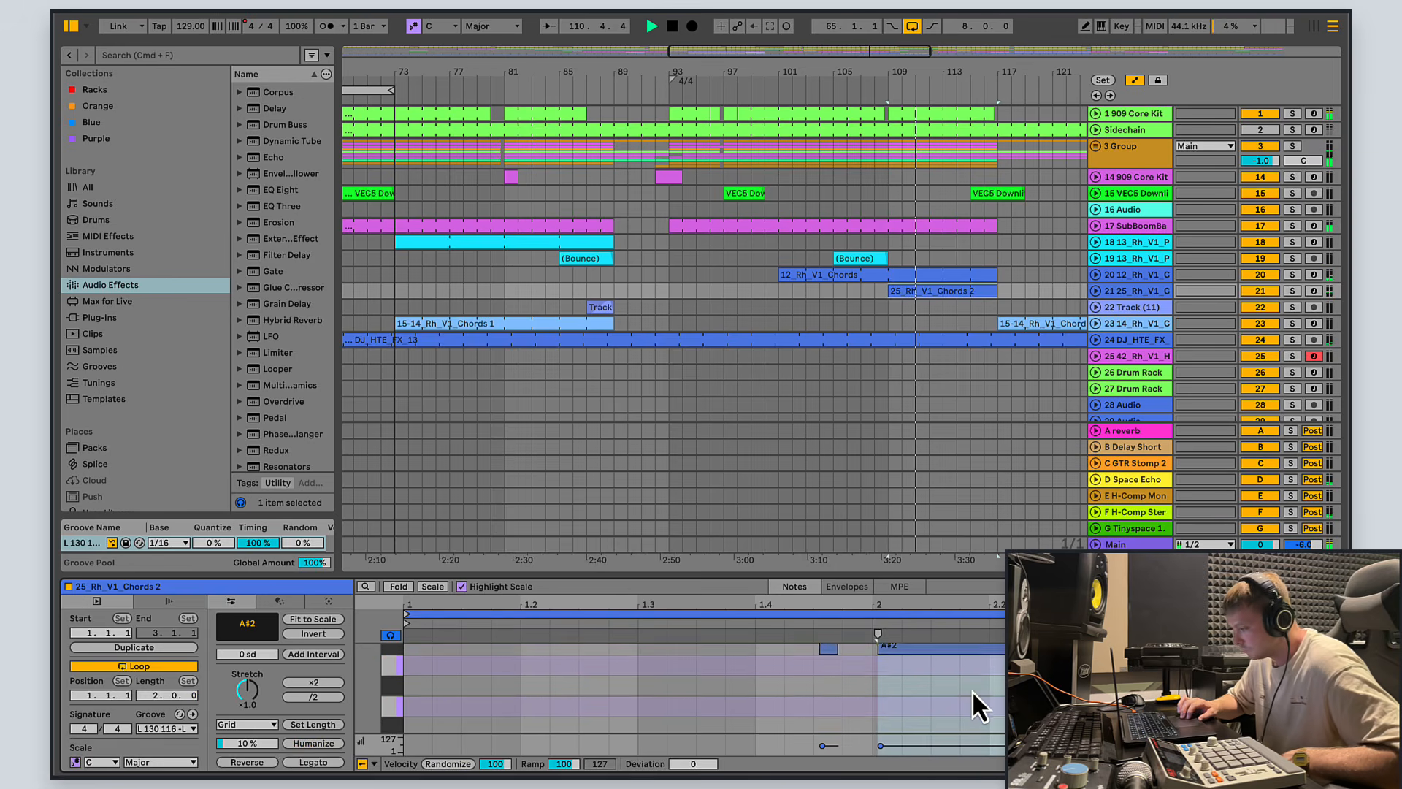
mouse_move(963, 579)
mouse_down()
mouse_move(961, 417)
mouse_move(961, 557)
mouse_up()
Step: Select the 14_Rh_V1_Chords clip near bar 117 and examine that track's Echo and EQ Eight devices
double_click(840, 52)
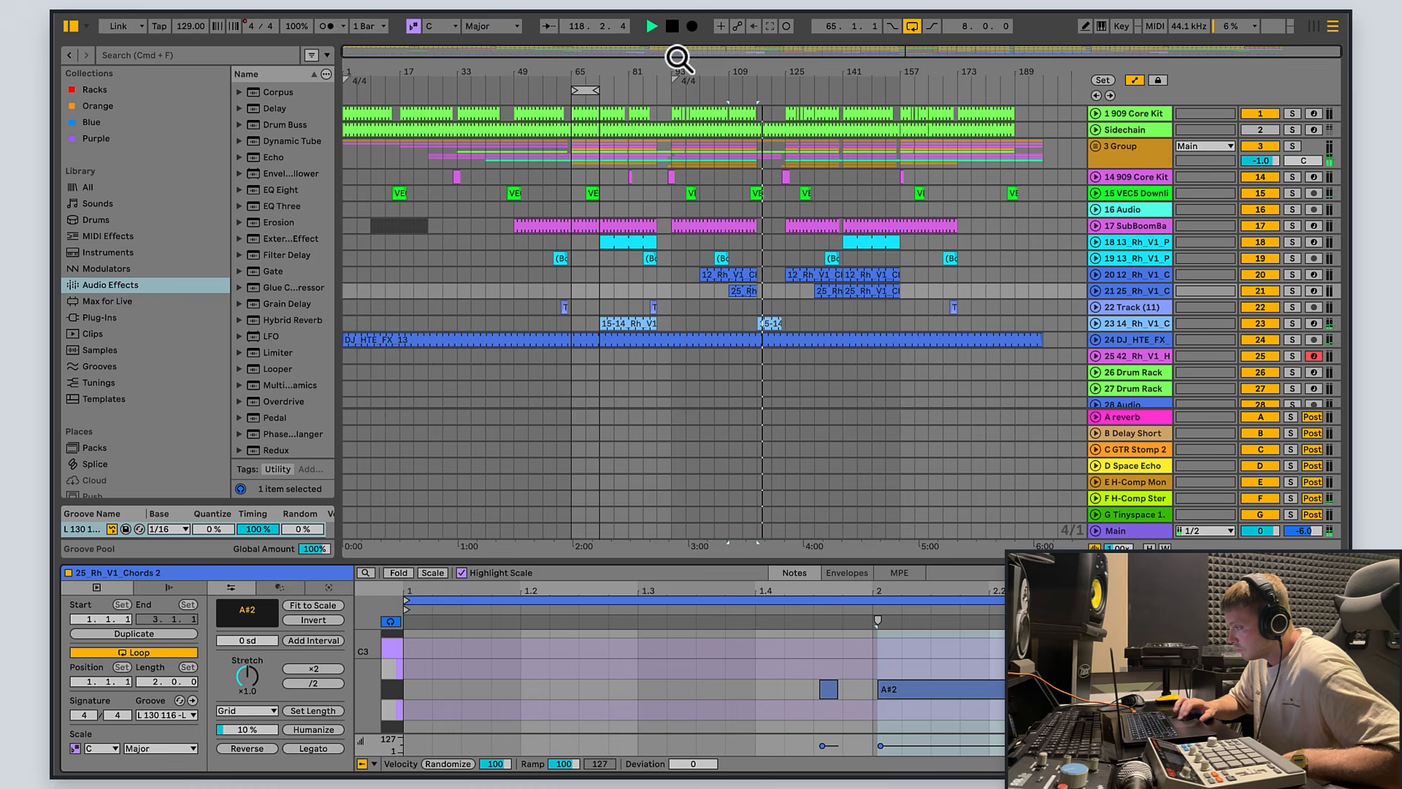
click(768, 323)
click(1160, 326)
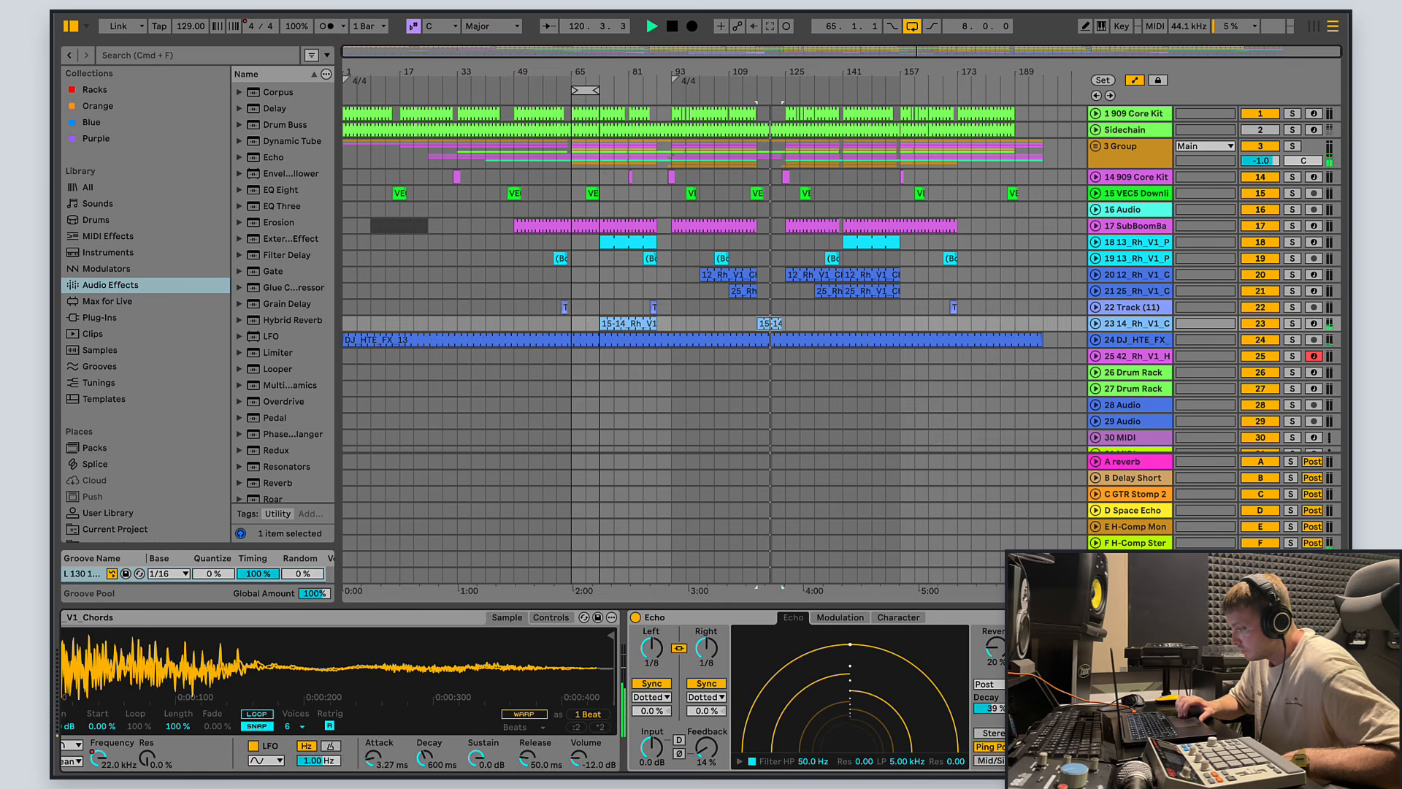
scroll(996, 647, right, 5)
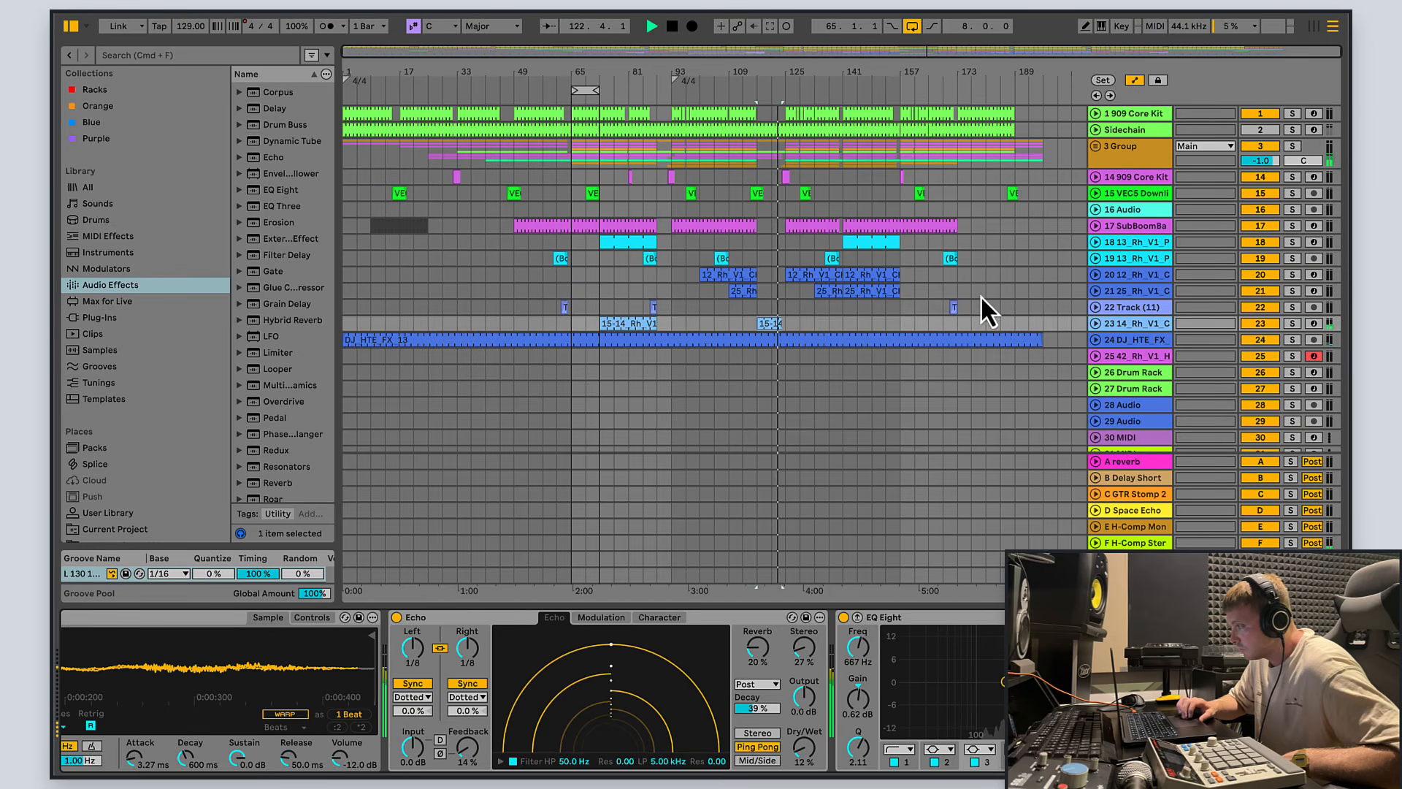
Step: Expand the drum group, select the 94 JJ CONGA clip at bar 125 to view its devices, and collapse the group
drag(903, 57, 902, 61)
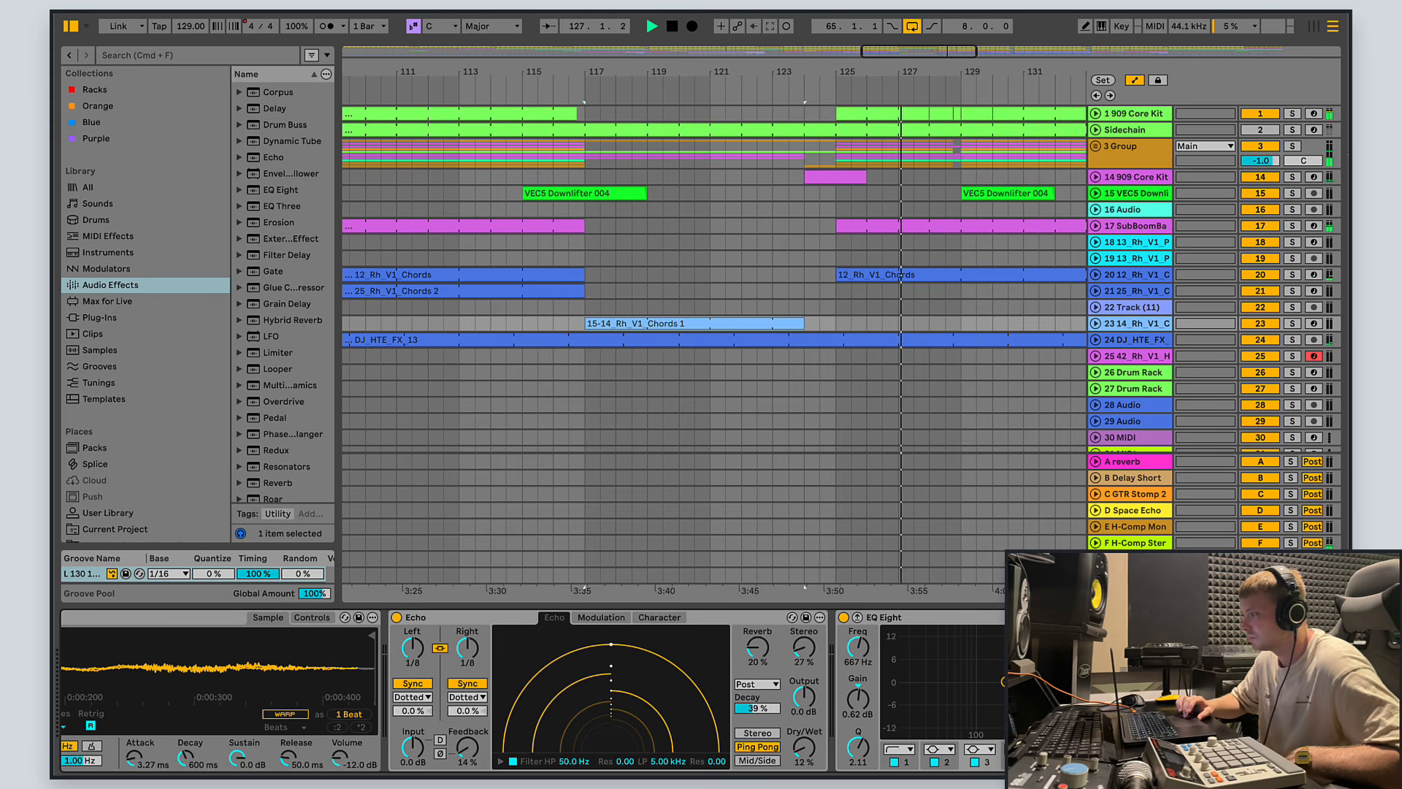
drag(949, 55, 1074, 57)
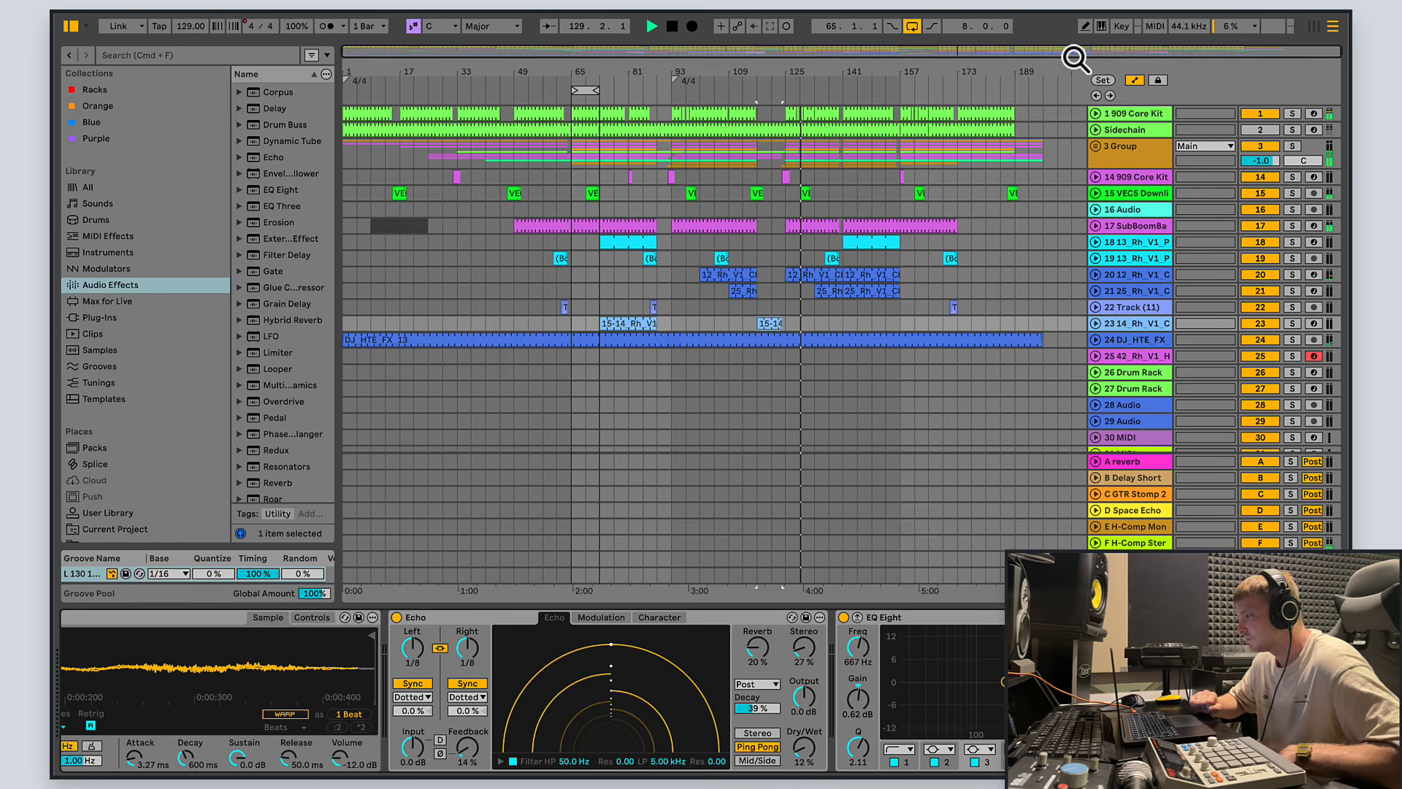
click(1096, 146)
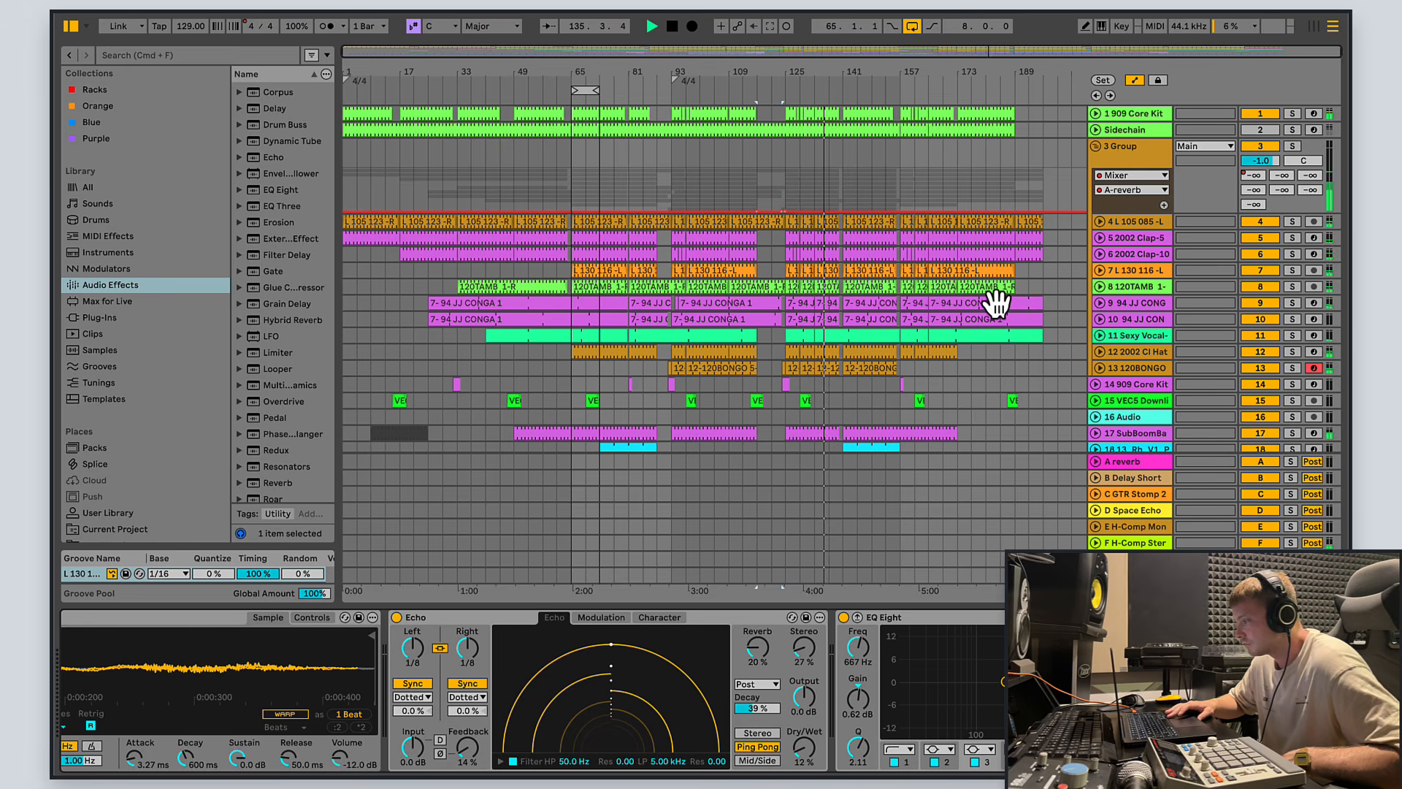
click(805, 306)
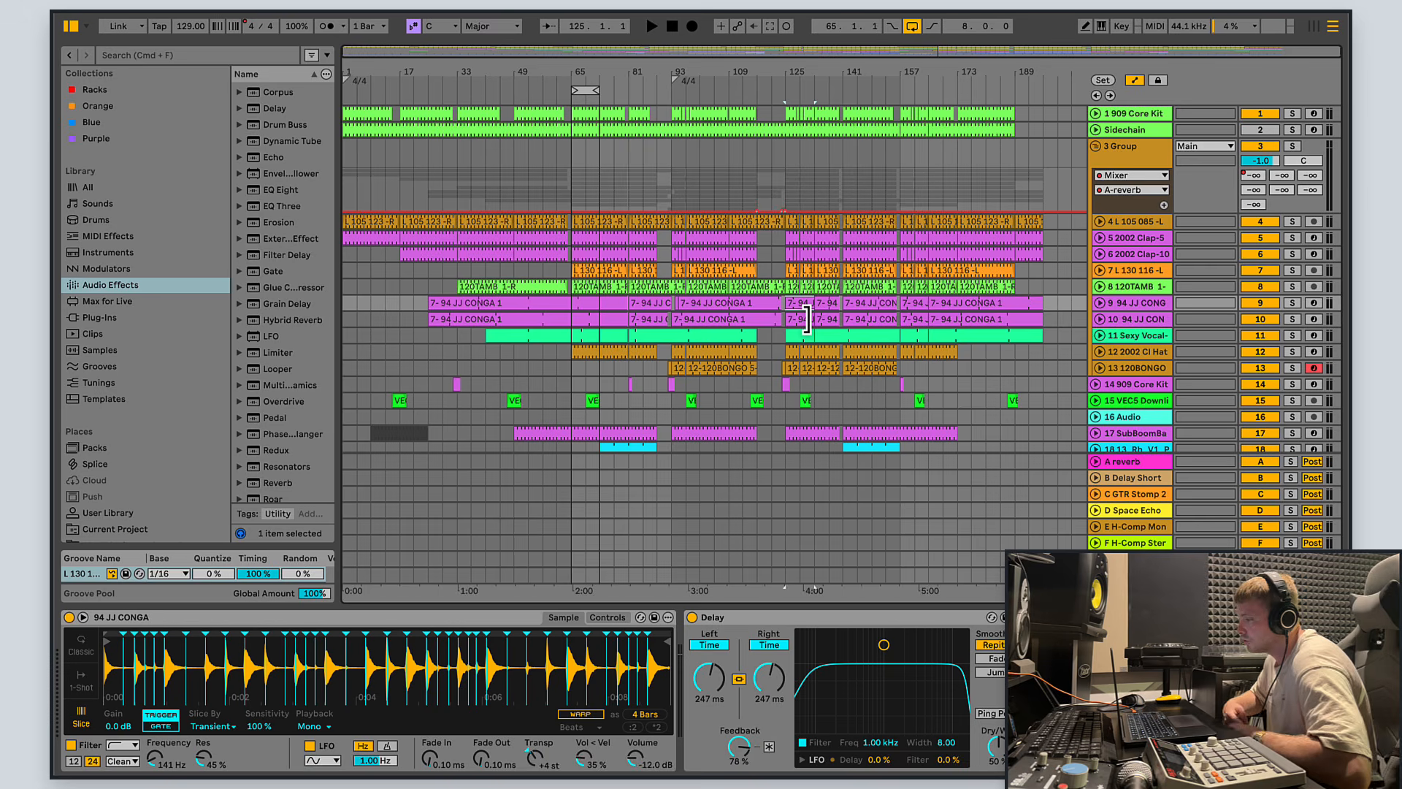
click(1095, 146)
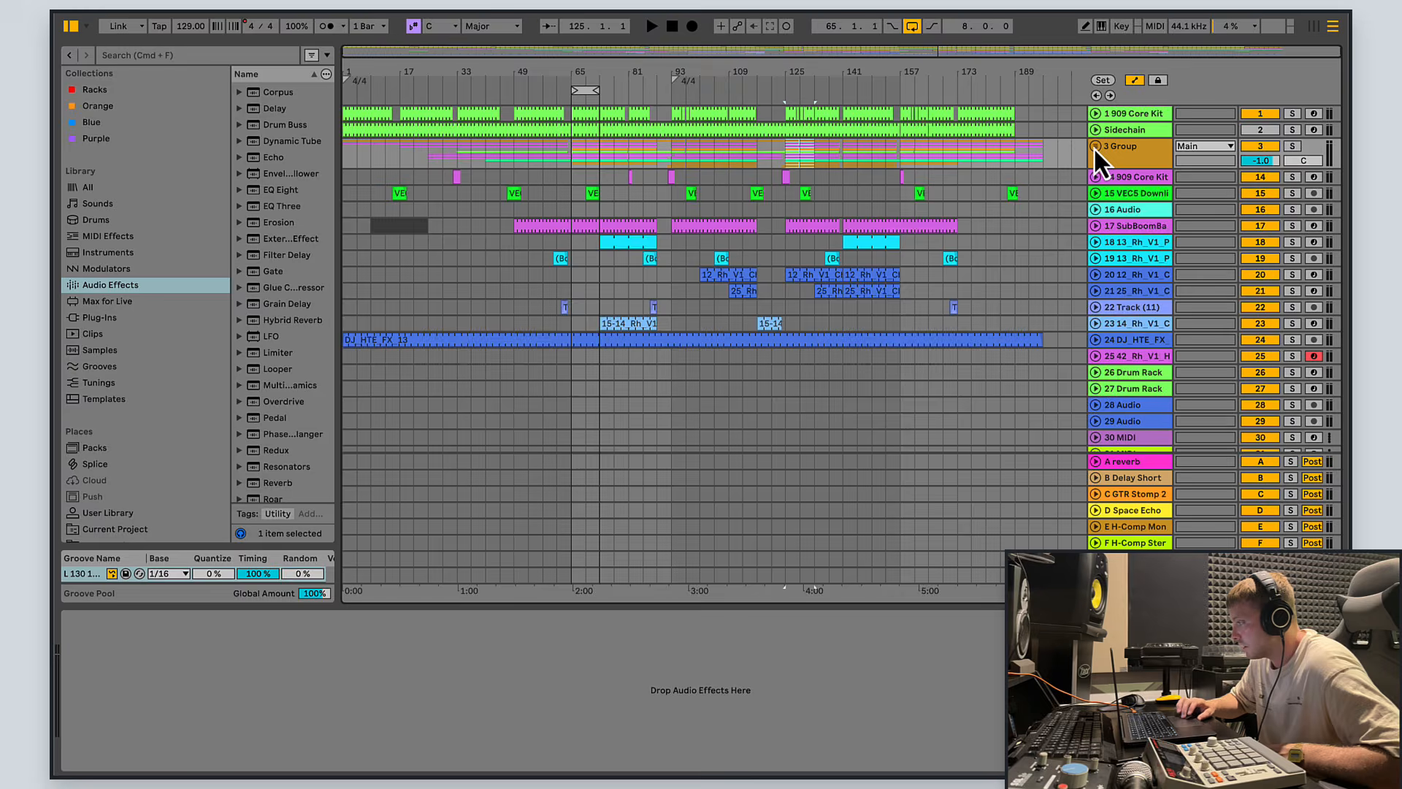
click(1094, 146)
click(1094, 146)
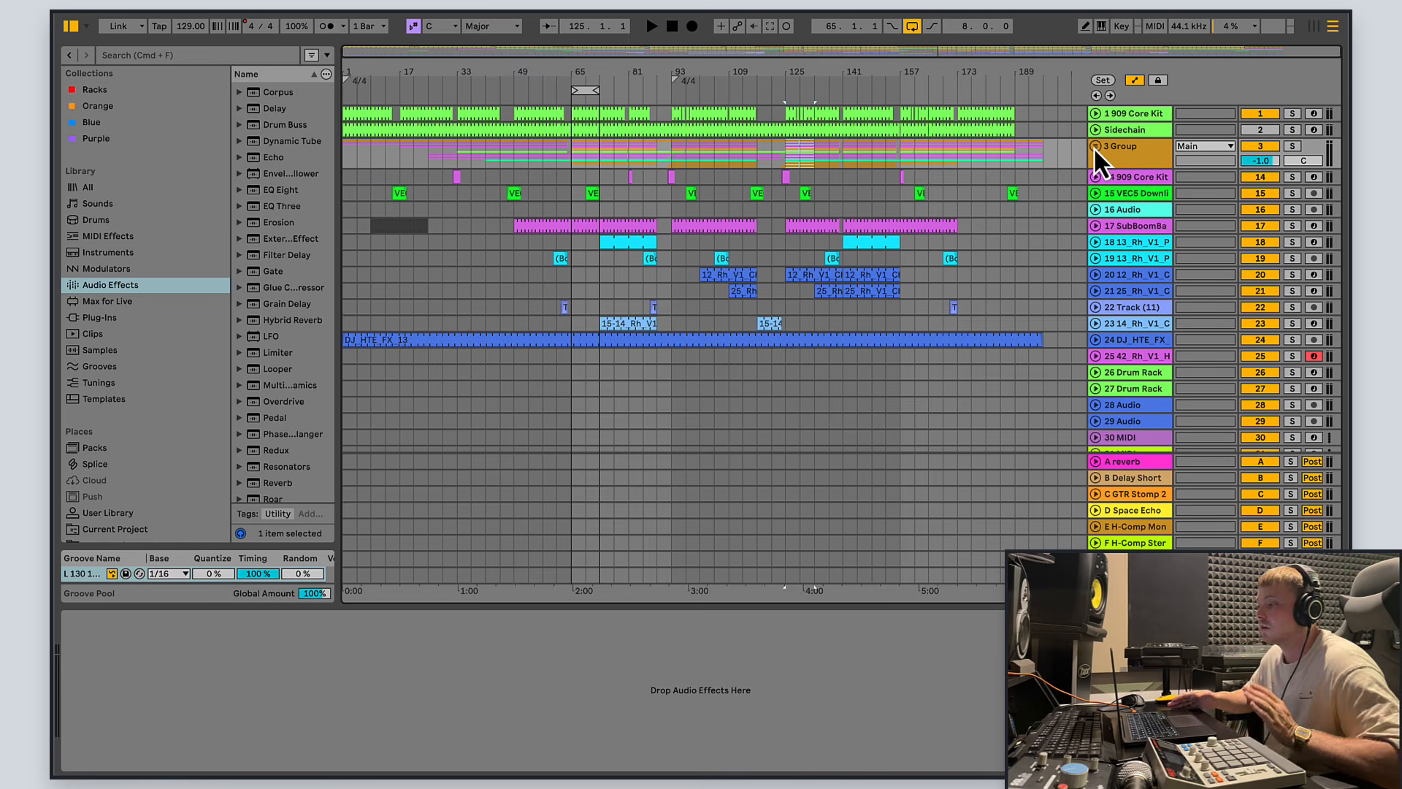
Step: Unfold the VEC5 Downlifter track, play its clip at bar 129 while viewing its devices, and fold the track
click(1097, 195)
click(796, 214)
key(space)
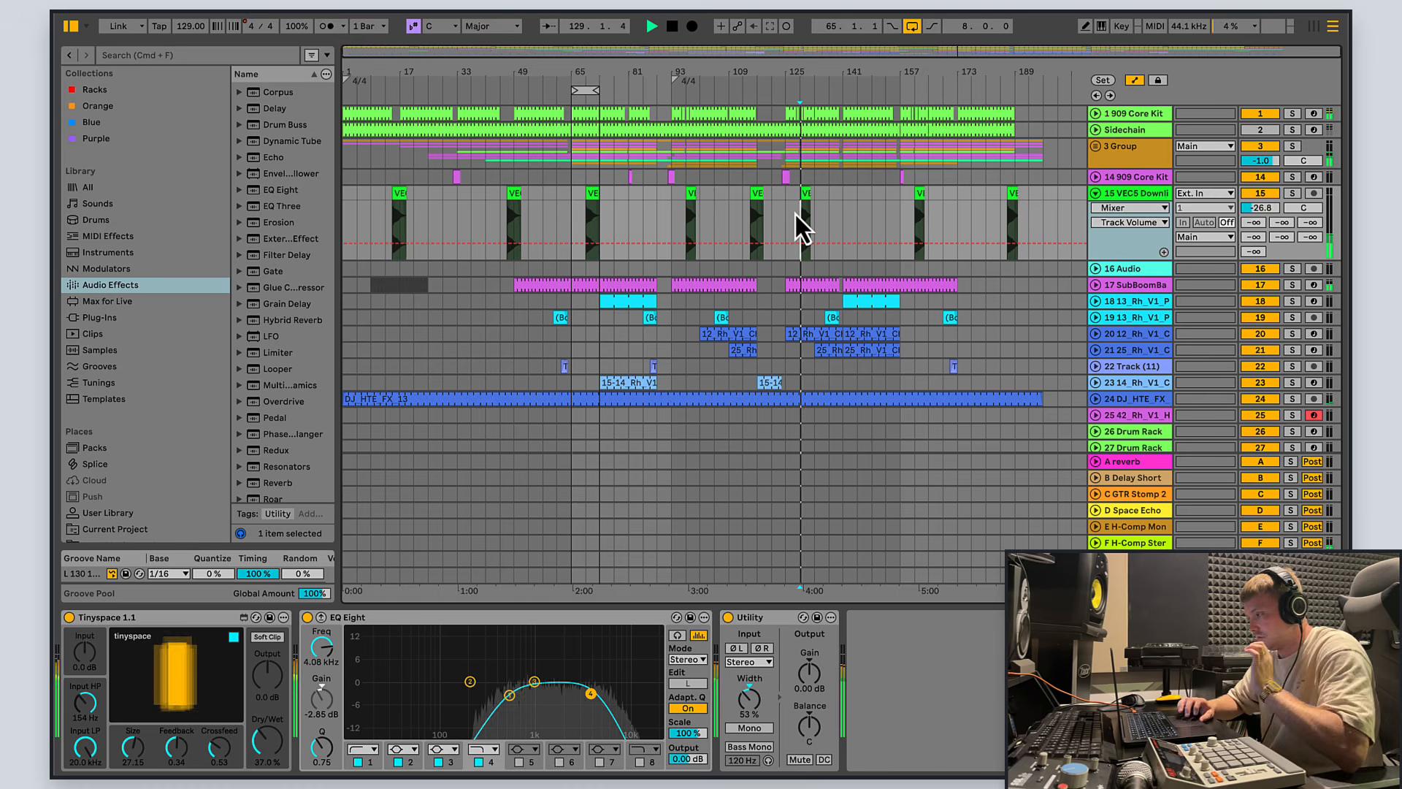
click(1096, 195)
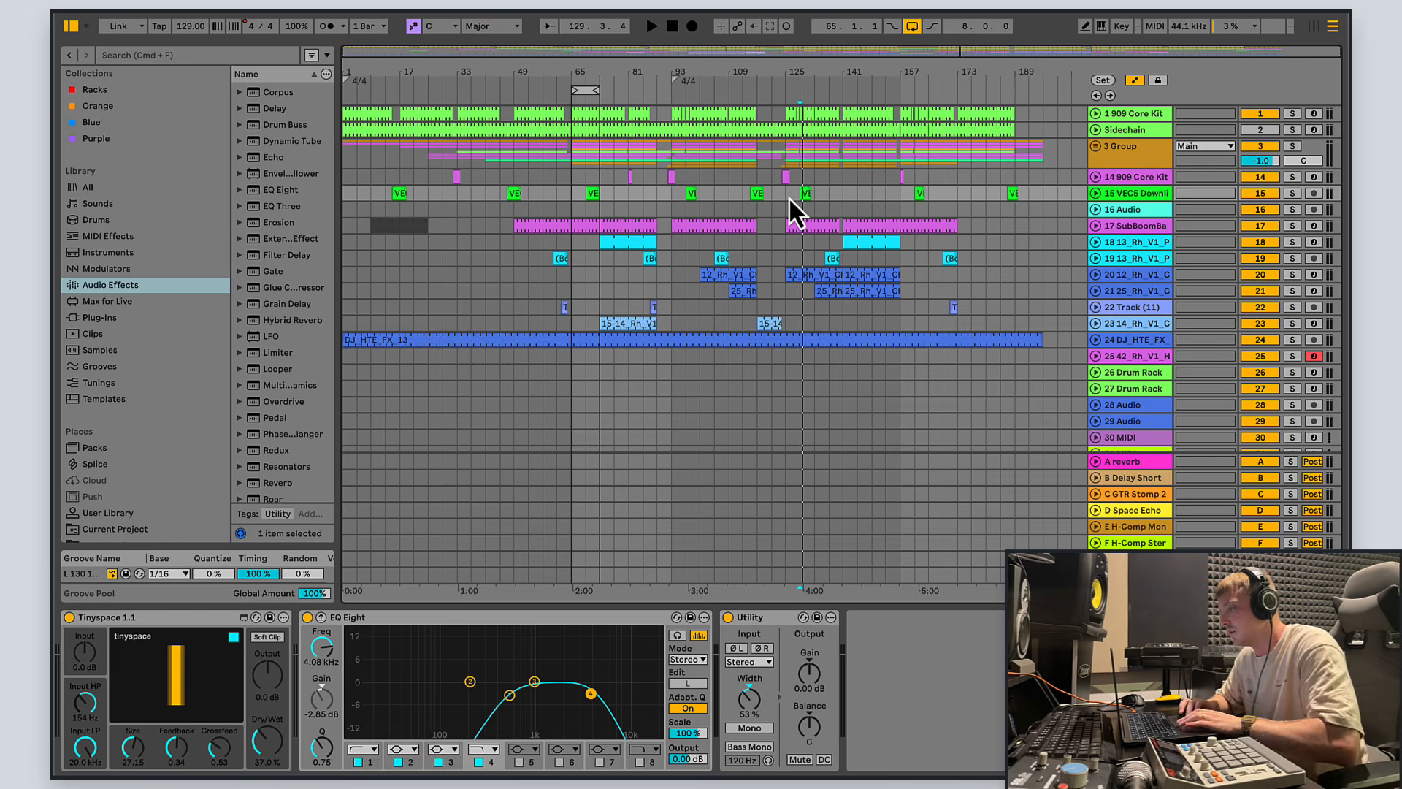
Step: Resume playback from bar 129, show the 13_Rh_V1_Pad devices, and view the bounced pad's D-Space Echo send automation
key(space)
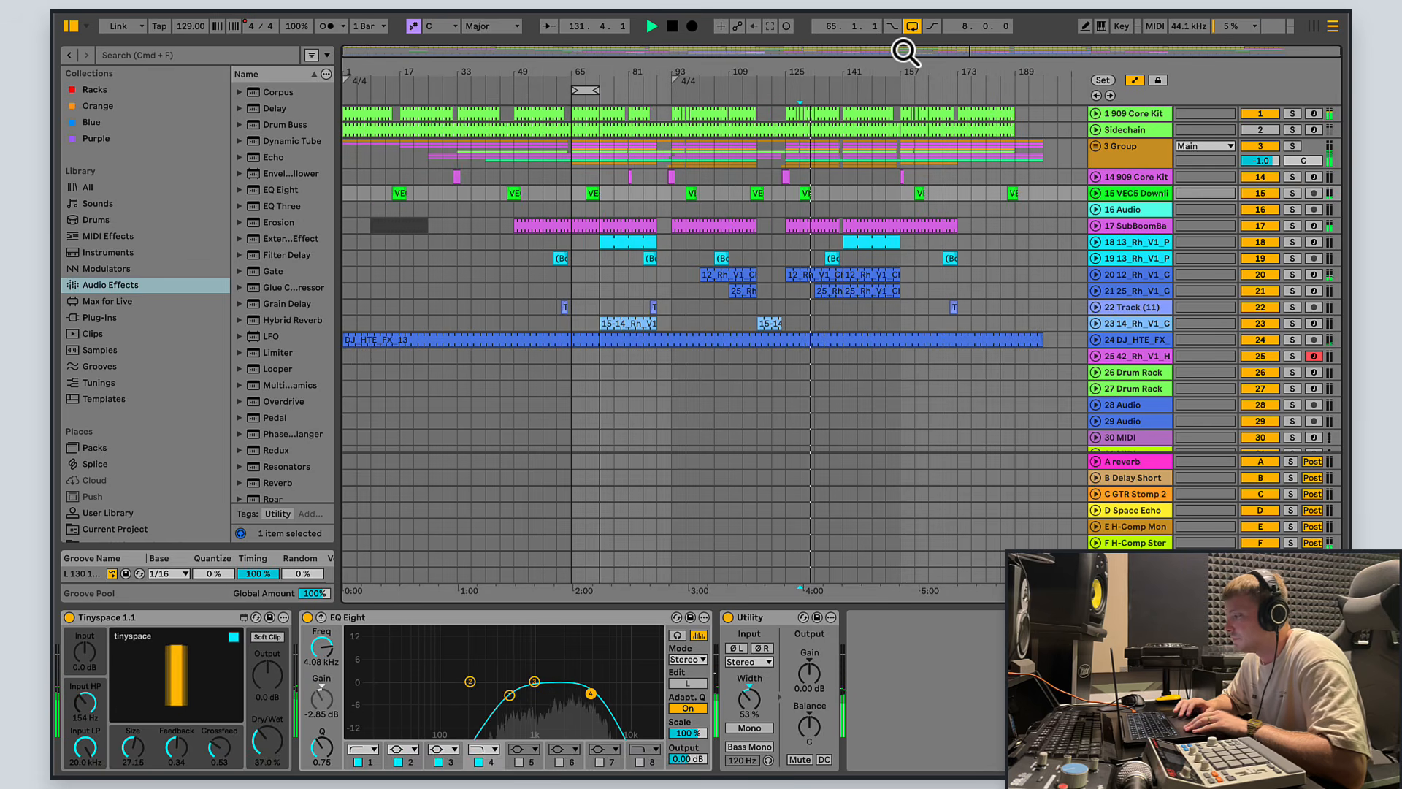
drag(904, 51, 1004, 51)
click(1141, 244)
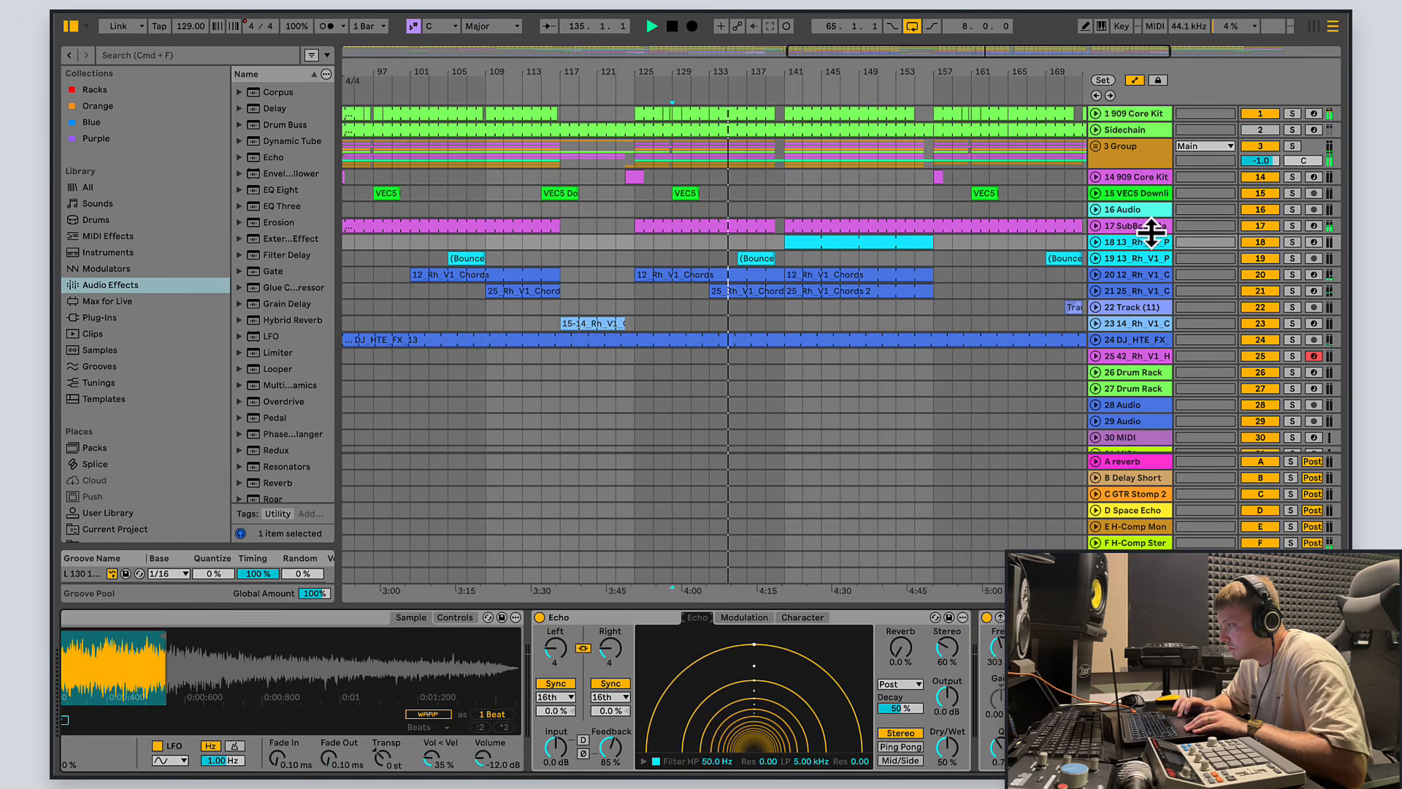
drag(945, 55, 996, 97)
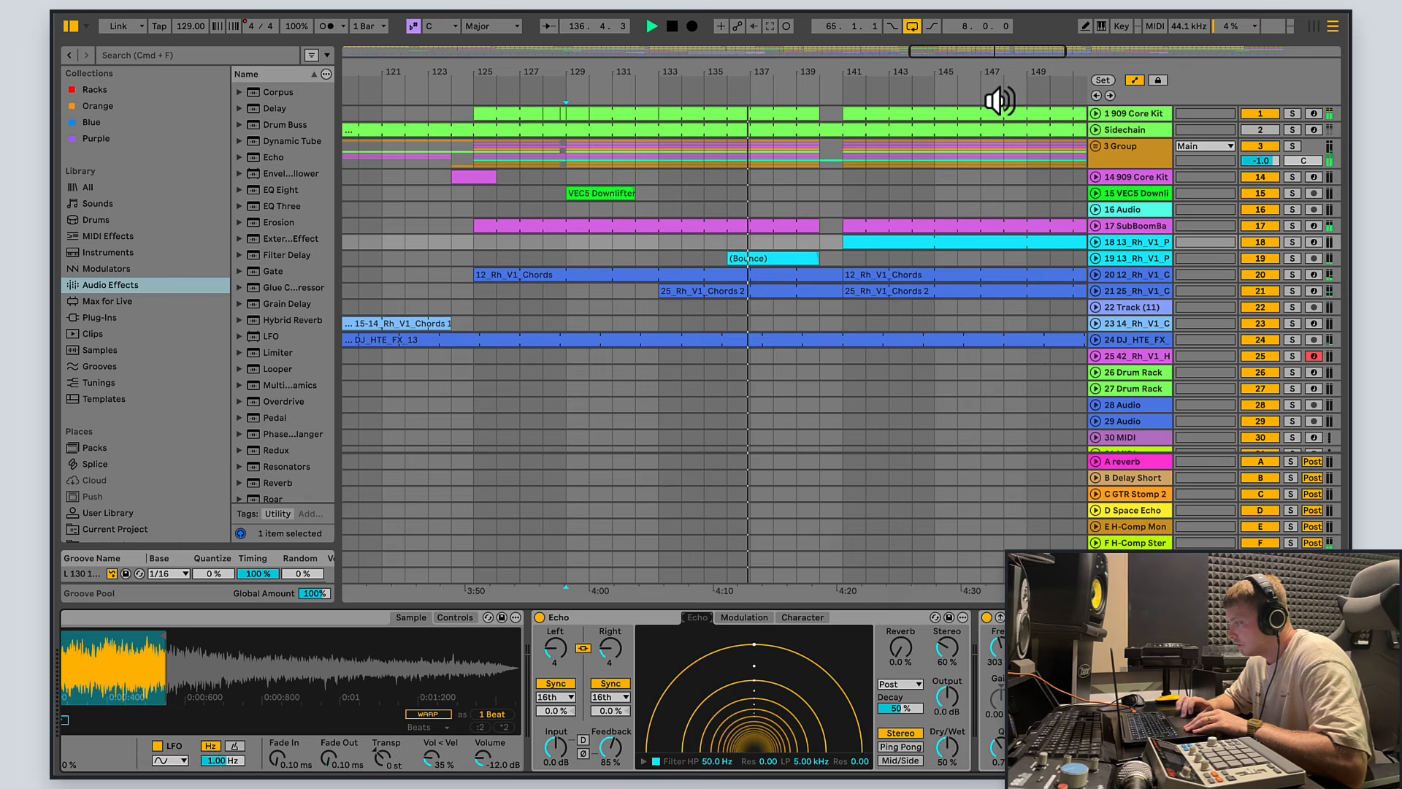
click(1095, 258)
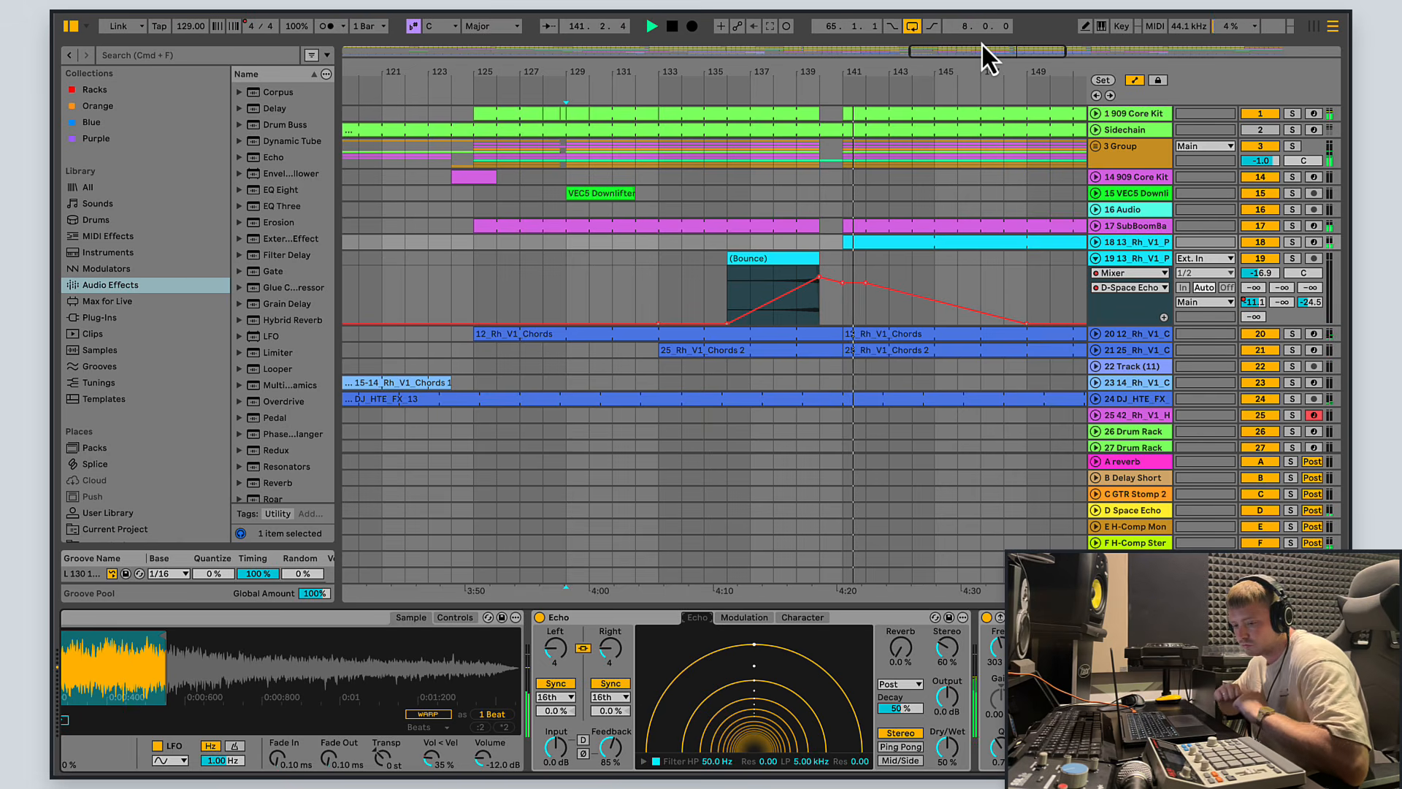
drag(981, 43, 985, 57)
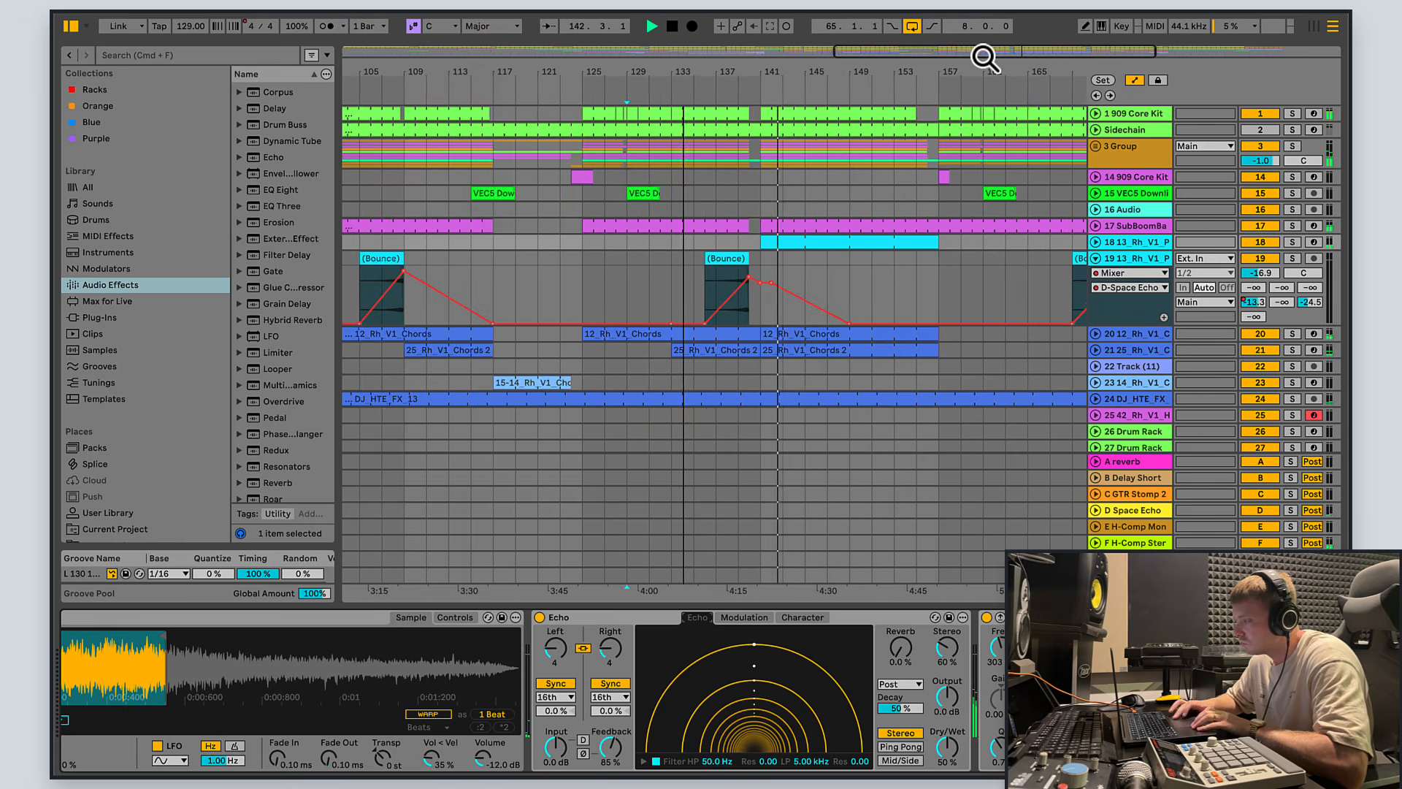
click(1096, 259)
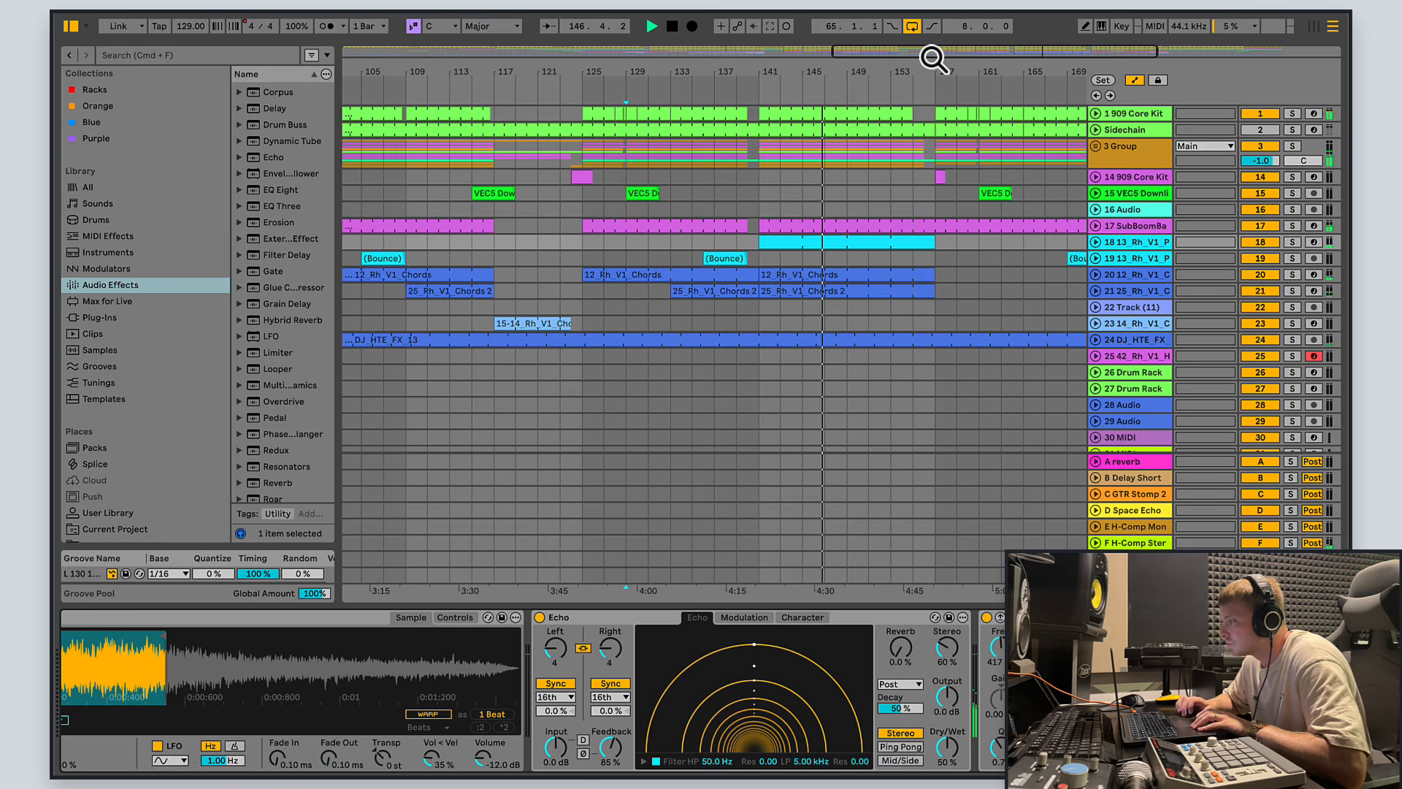
Step: View the device chain of the crash 909 Core Kit on track 14, including its Echo
drag(929, 56, 646, 58)
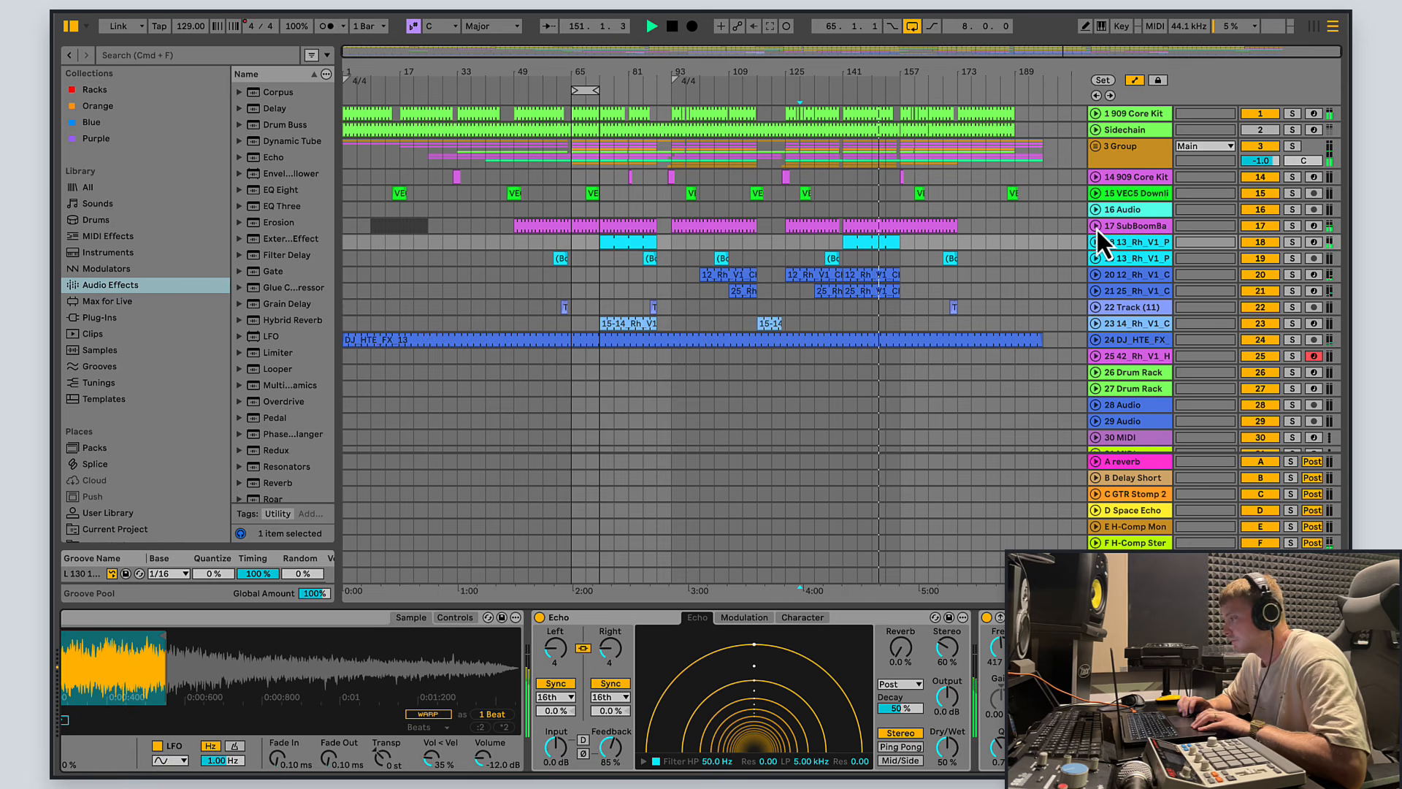
click(1137, 175)
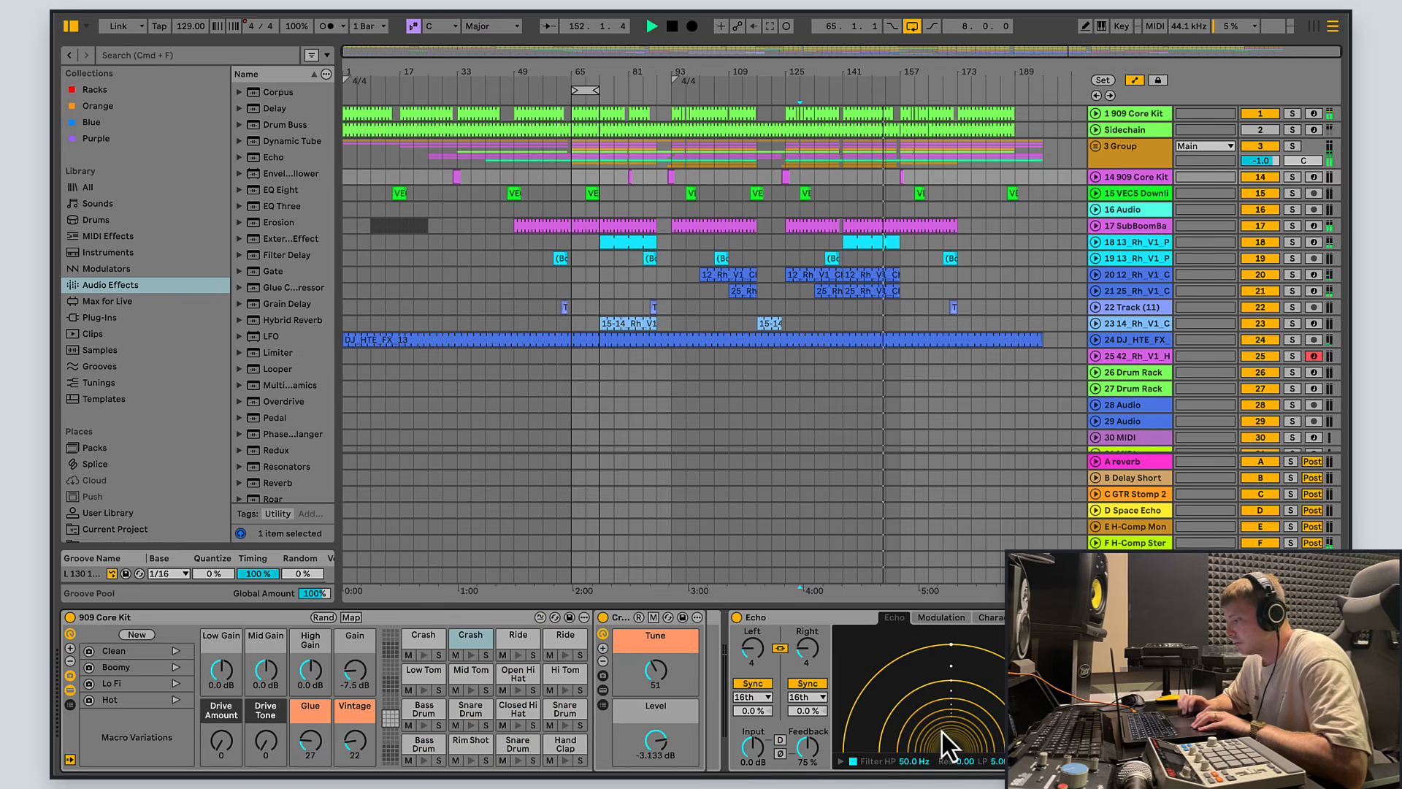
scroll(942, 732, right, 3)
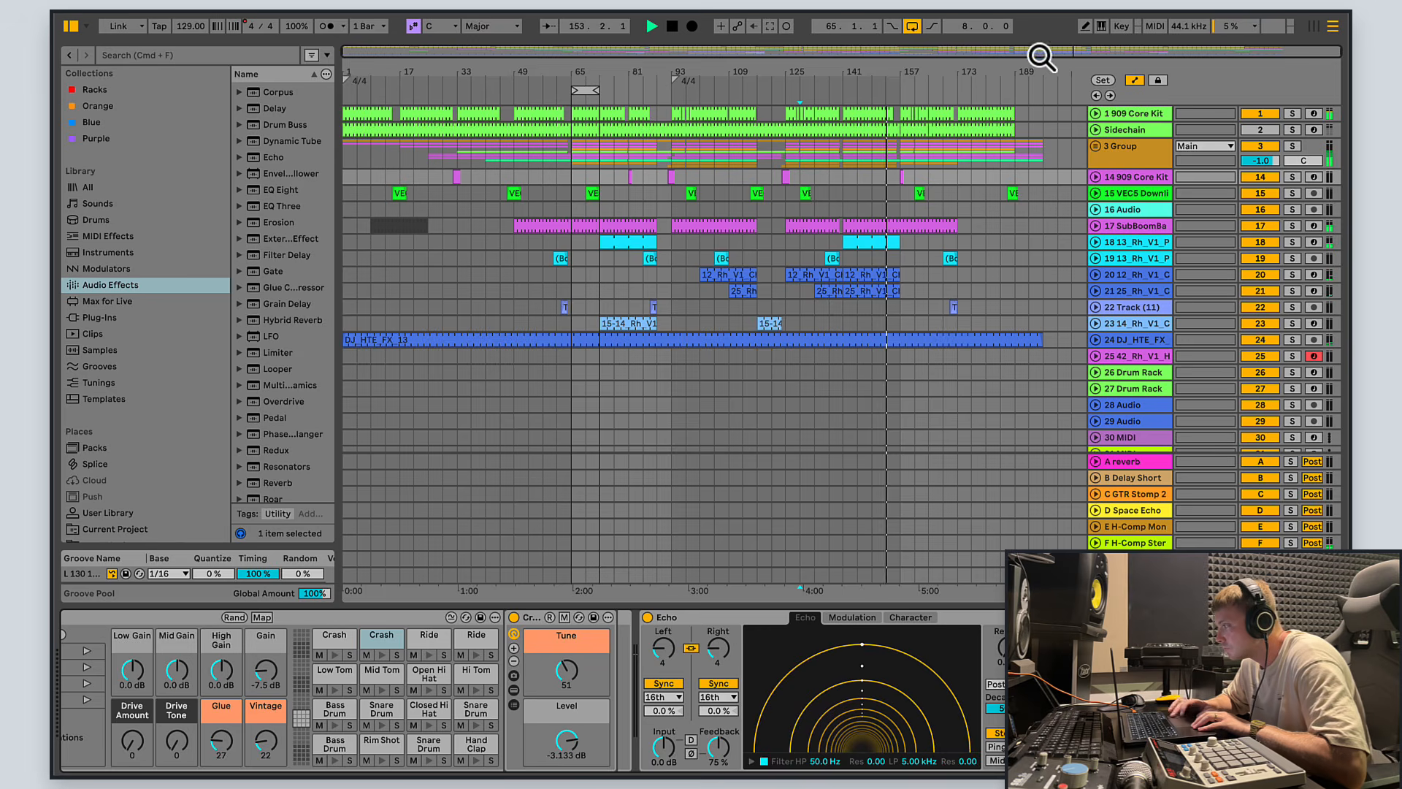
Step: Unfold the main 909 Core Kit track to view its clips around bars 155 to 163, fold it, and briefly expand the drum group
drag(1039, 52, 1103, 51)
click(1098, 115)
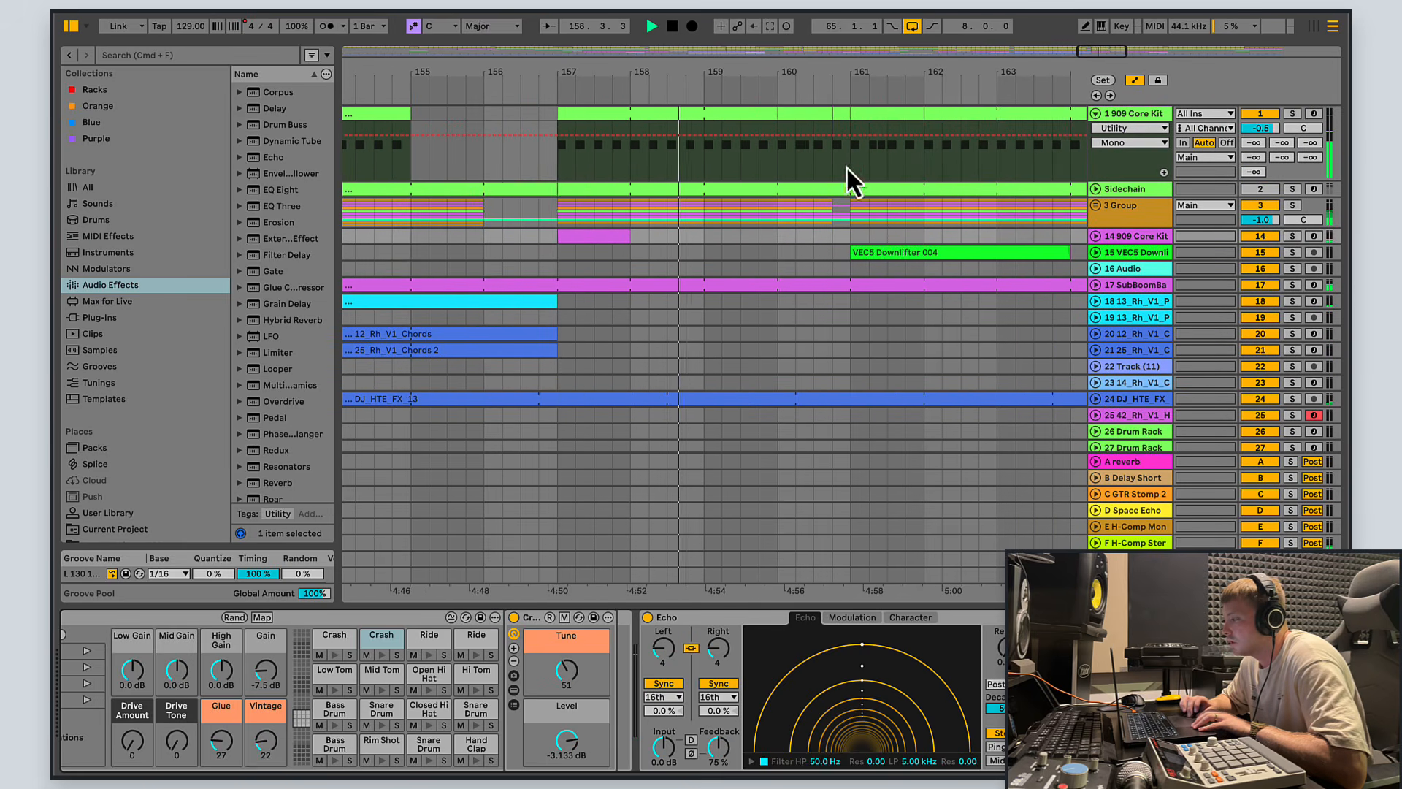
drag(1108, 46, 1113, 53)
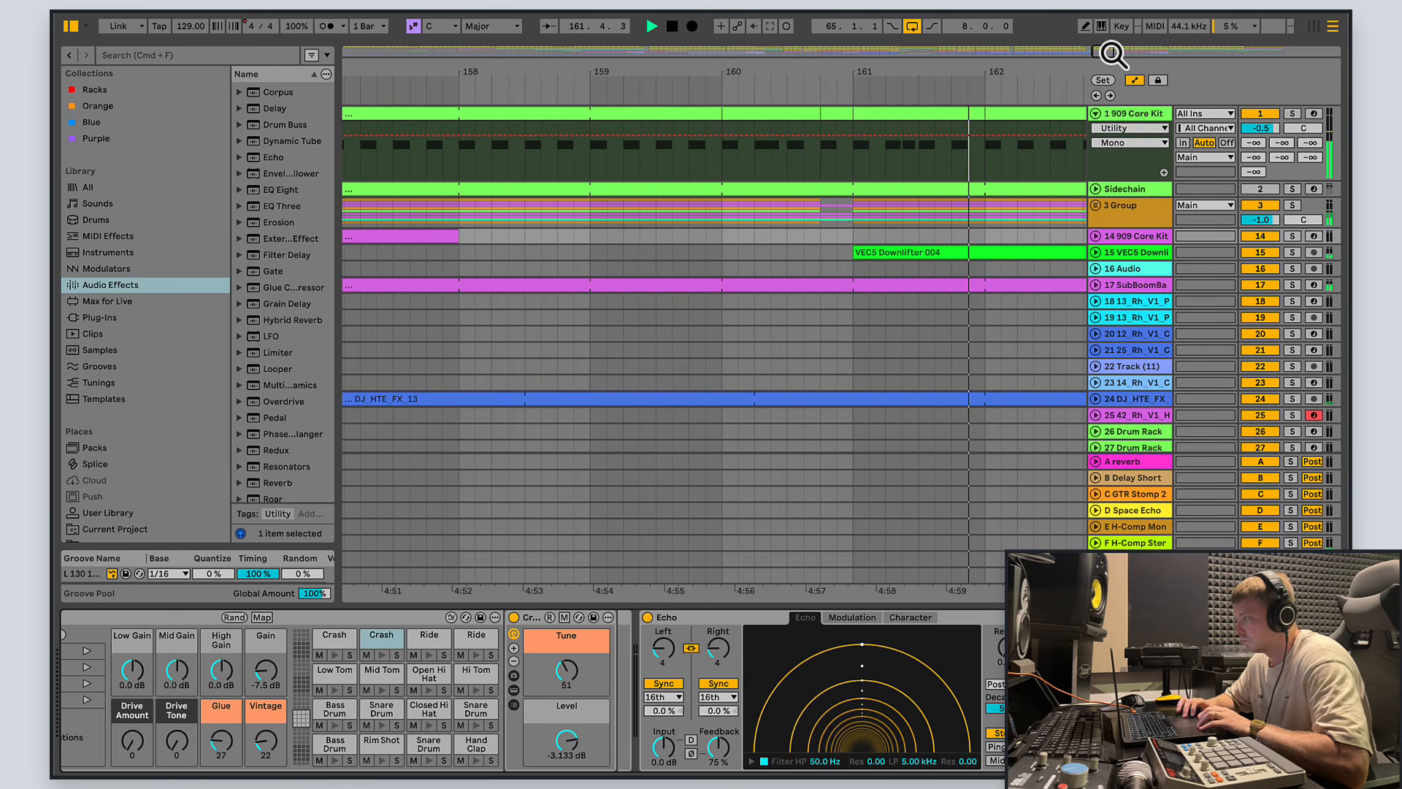
drag(1111, 54, 975, 50)
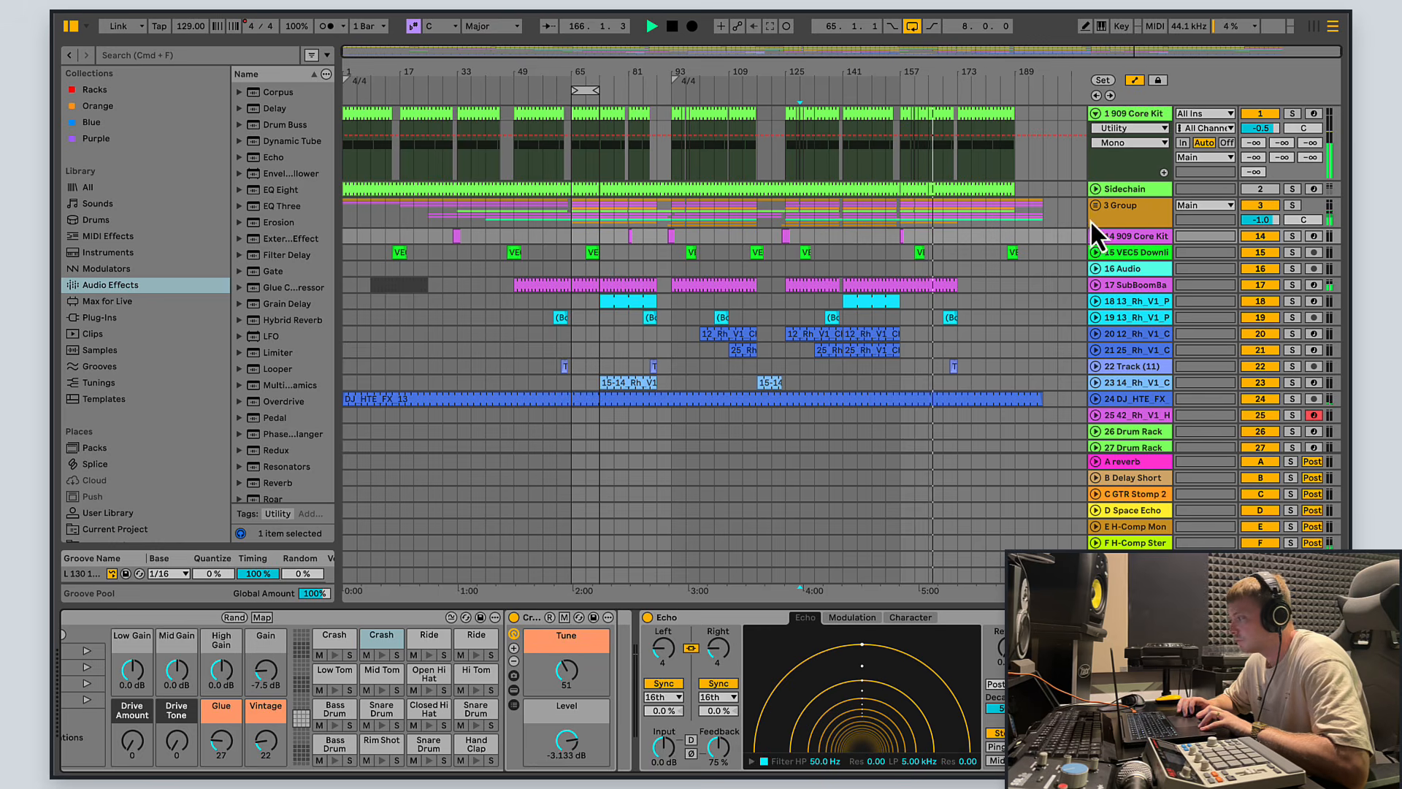
click(1095, 113)
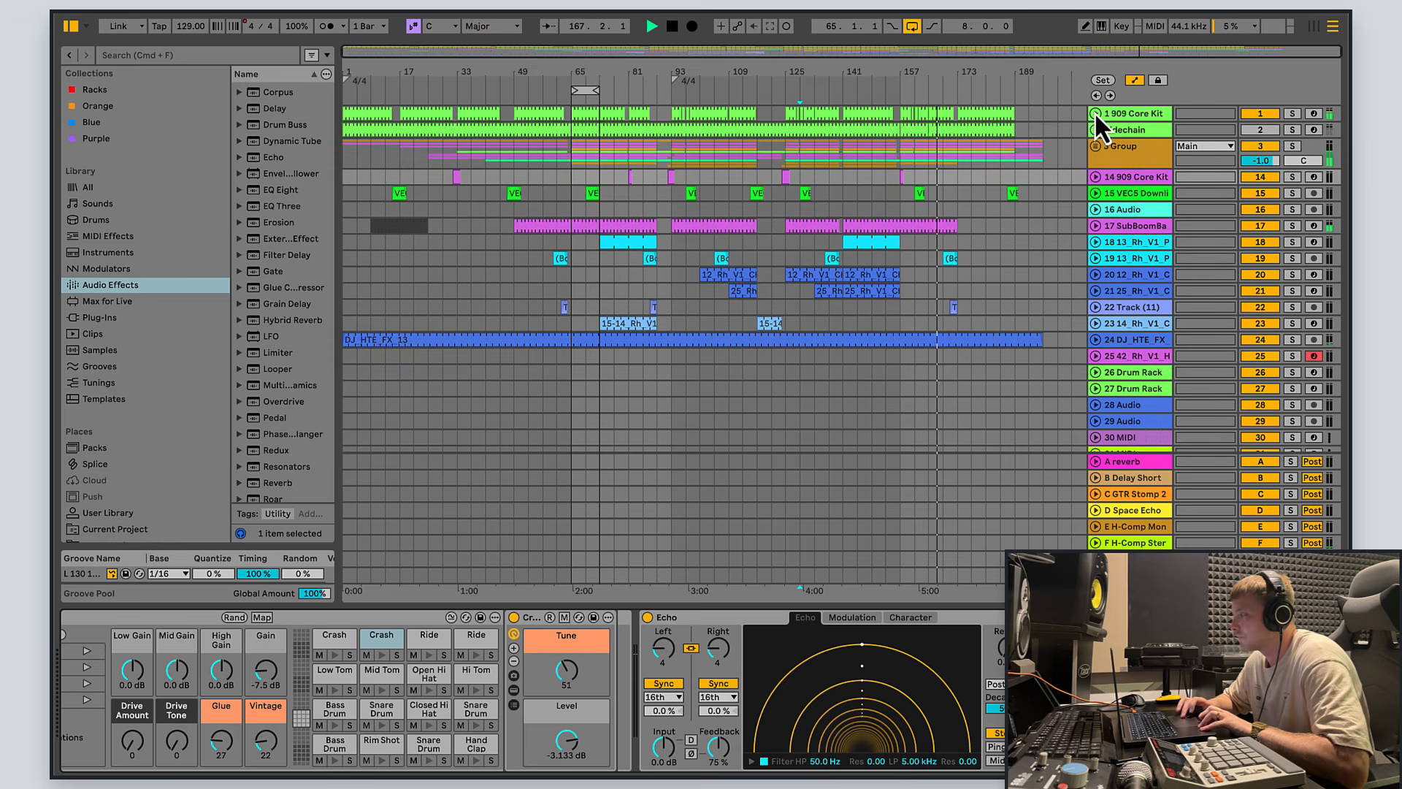
click(1095, 146)
click(1096, 147)
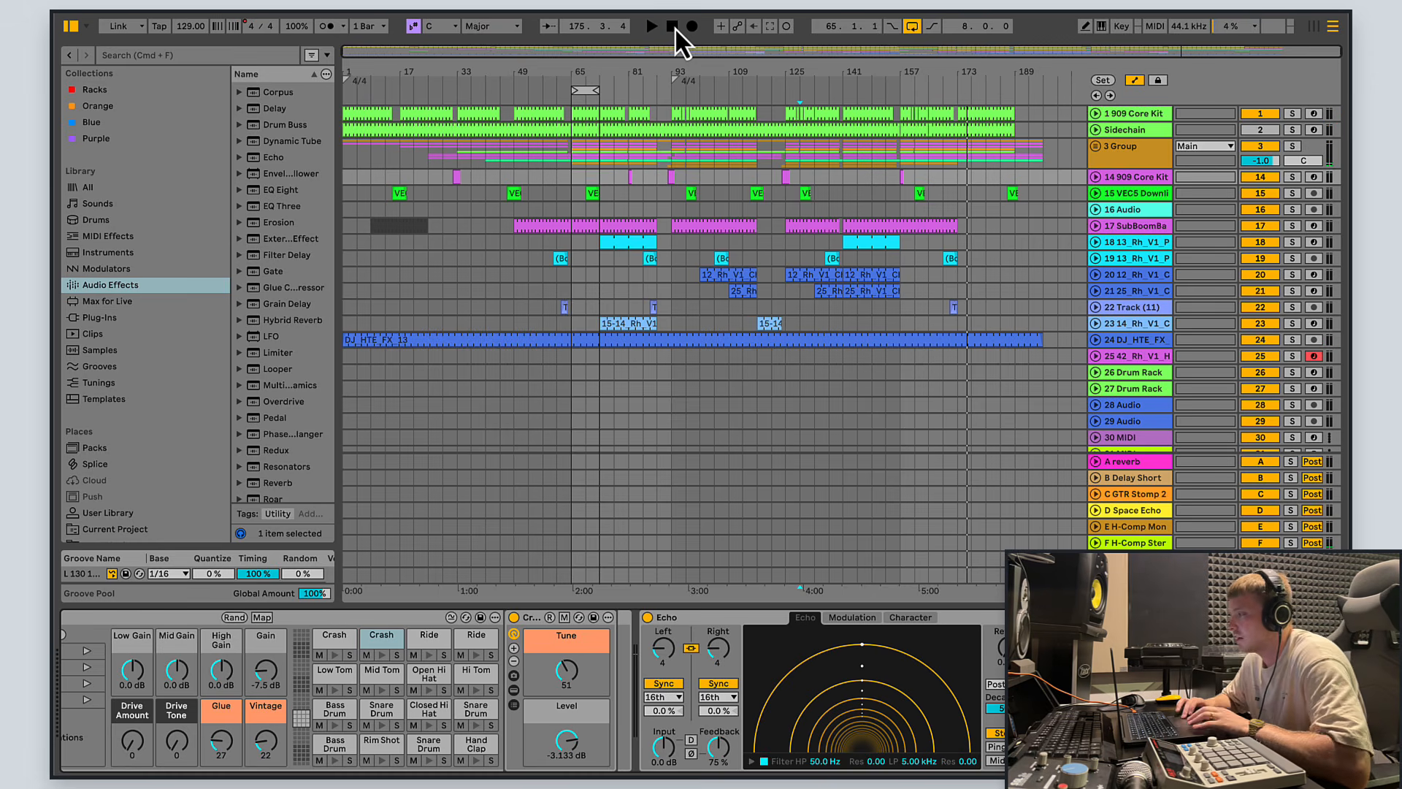
Step: Return the playhead to bar 1 and extend the end of the bar 65 loop to bar 197
double_click(673, 27)
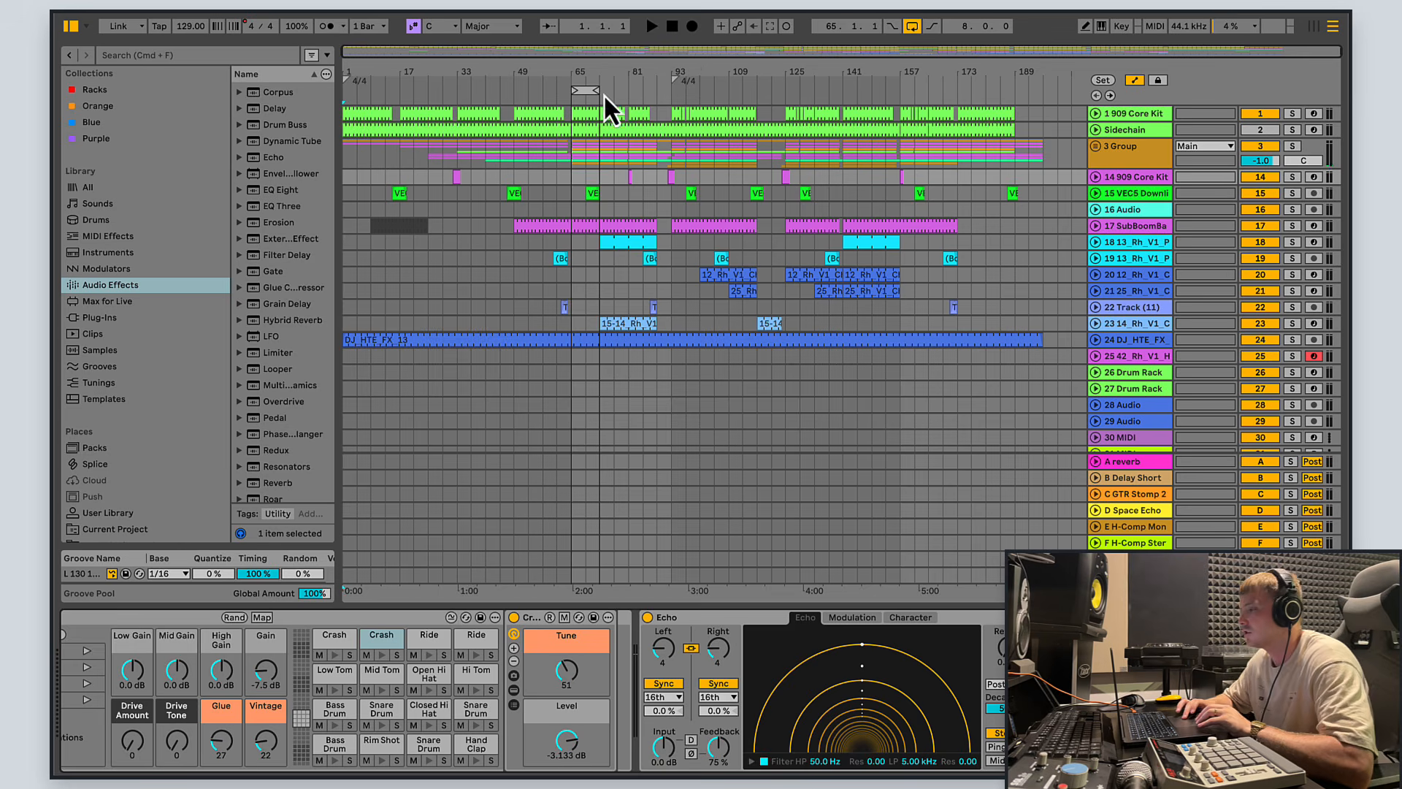
drag(591, 86, 1037, 91)
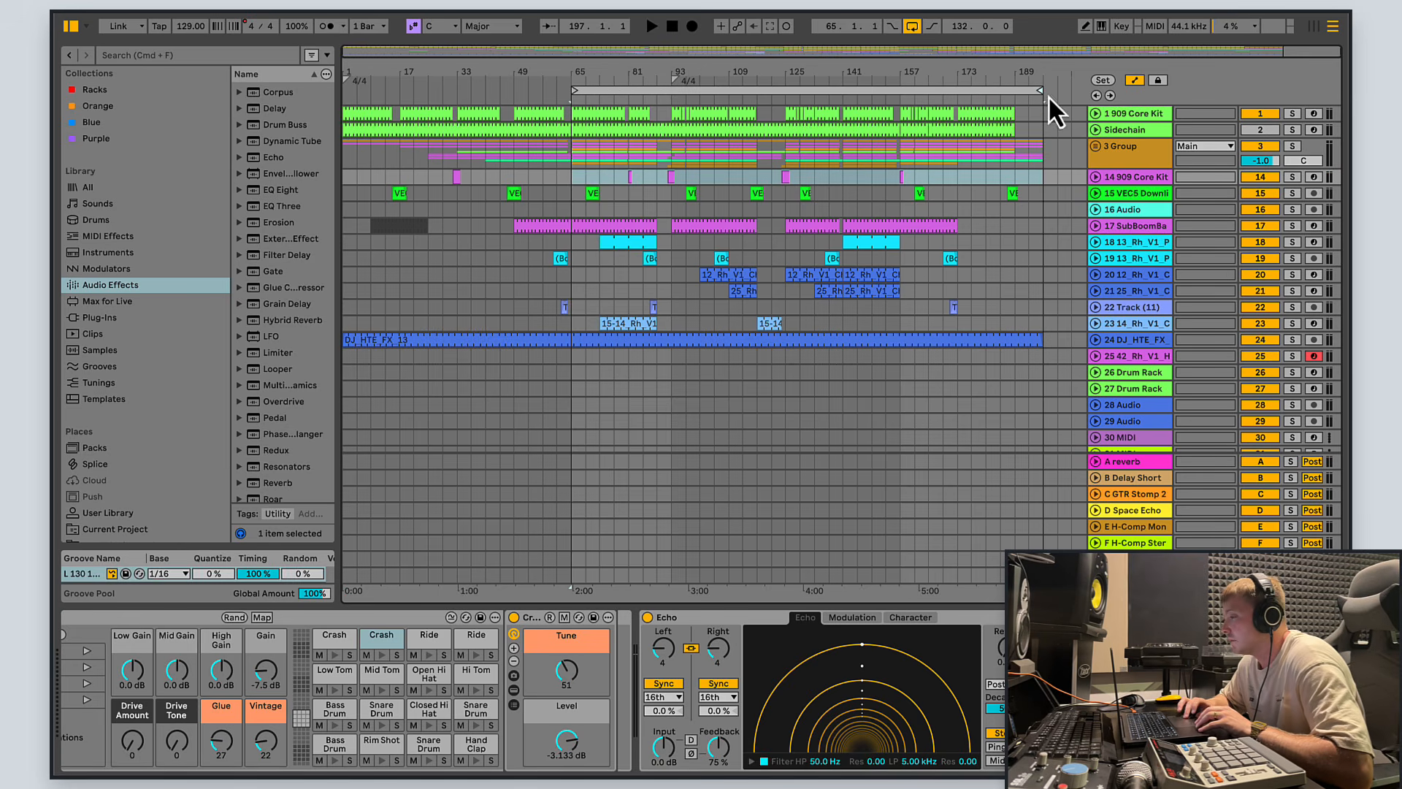
mouse_move(575, 91)
mouse_down()
mouse_move(357, 89)
mouse_move(574, 89)
mouse_up()
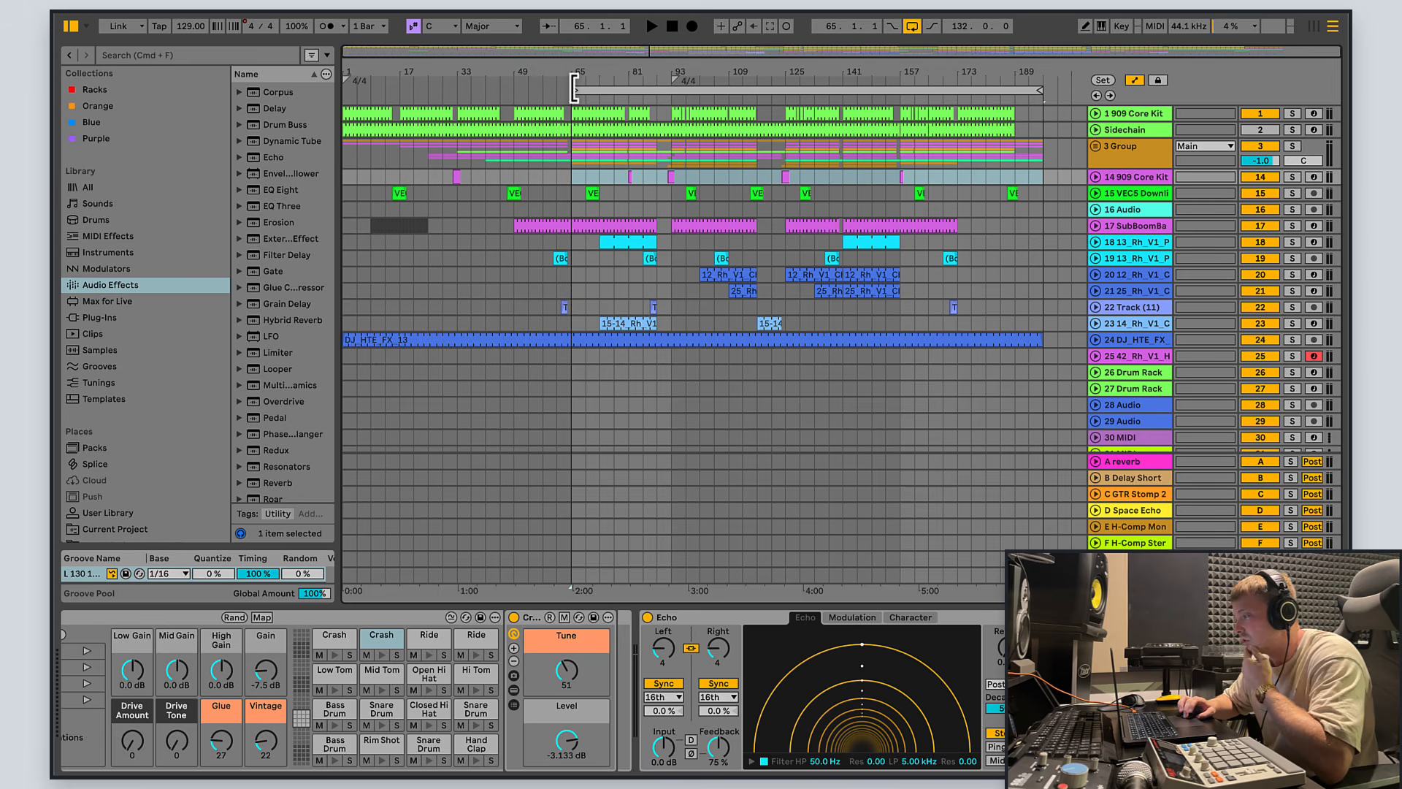